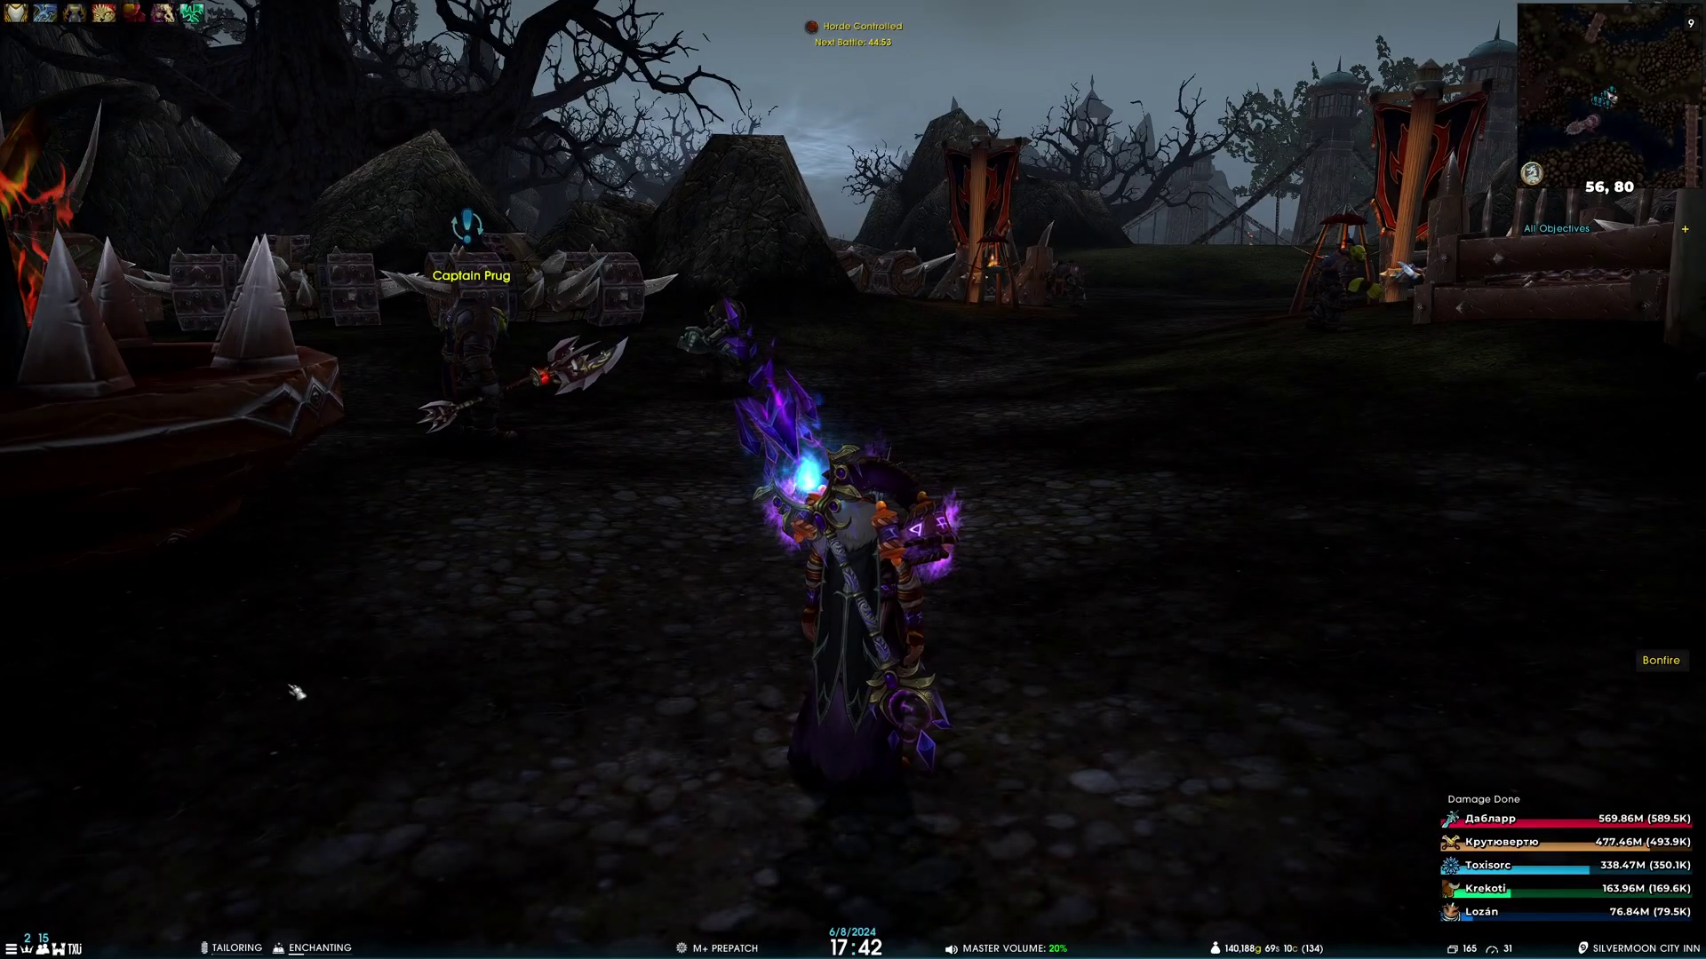
Open the ToxiUI configuration at the WunderBar settings and inspect the modules along the bar
mouse_move(79, 949)
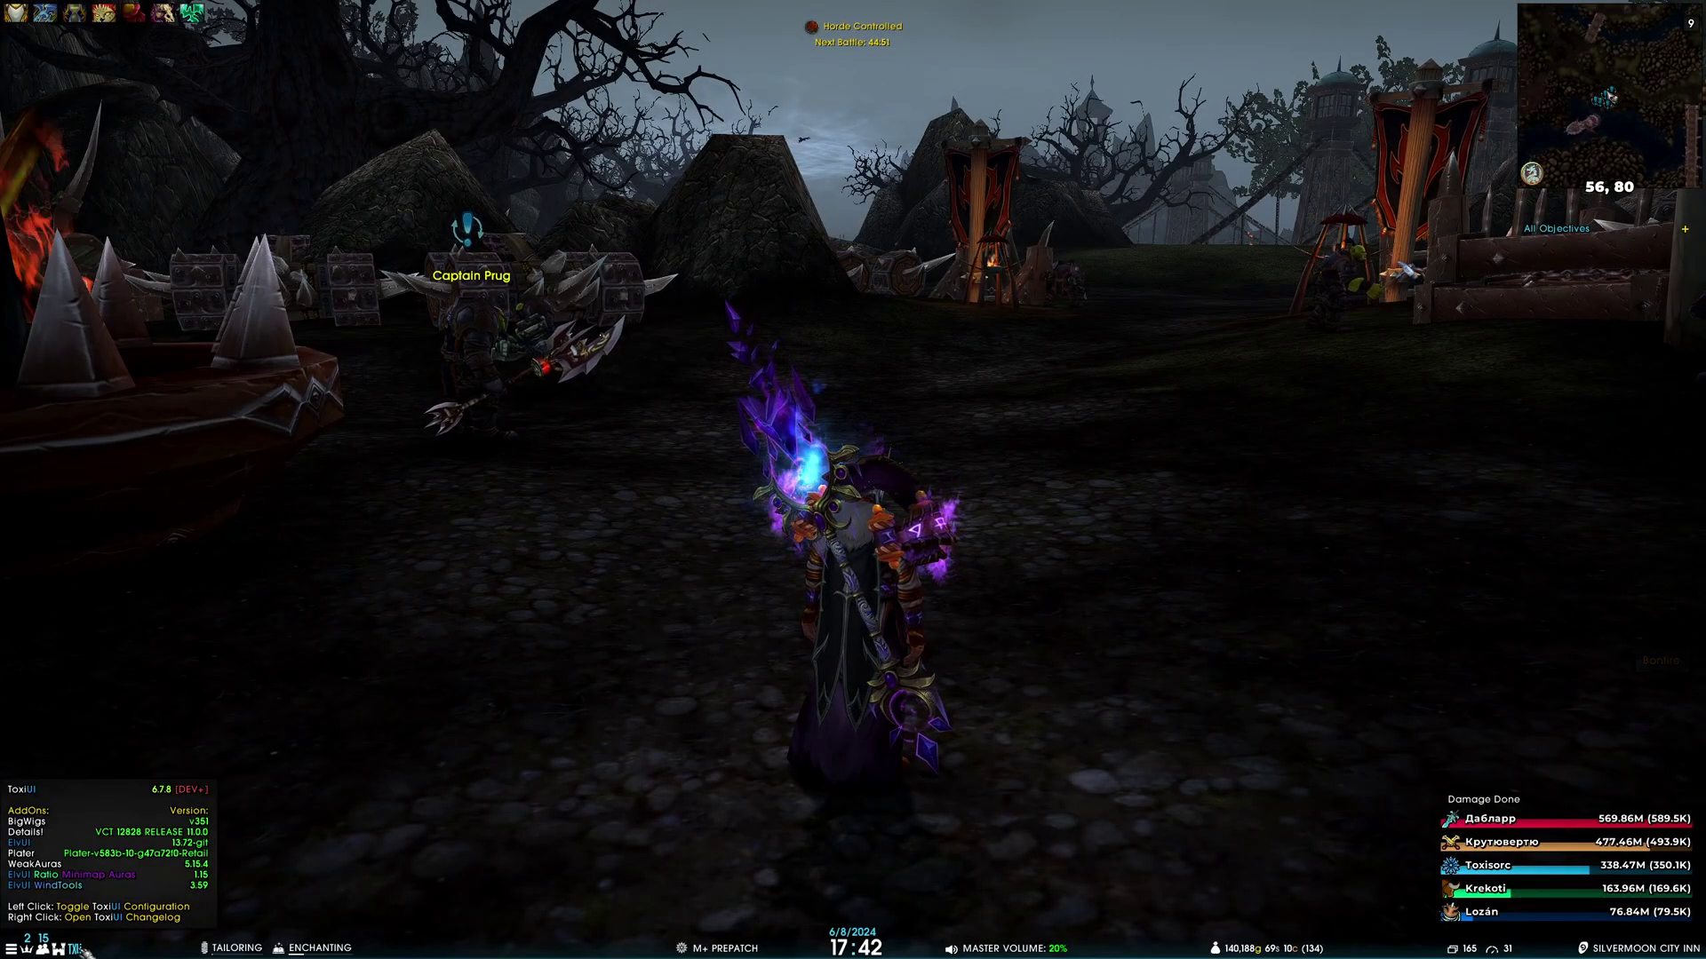
click(79, 948)
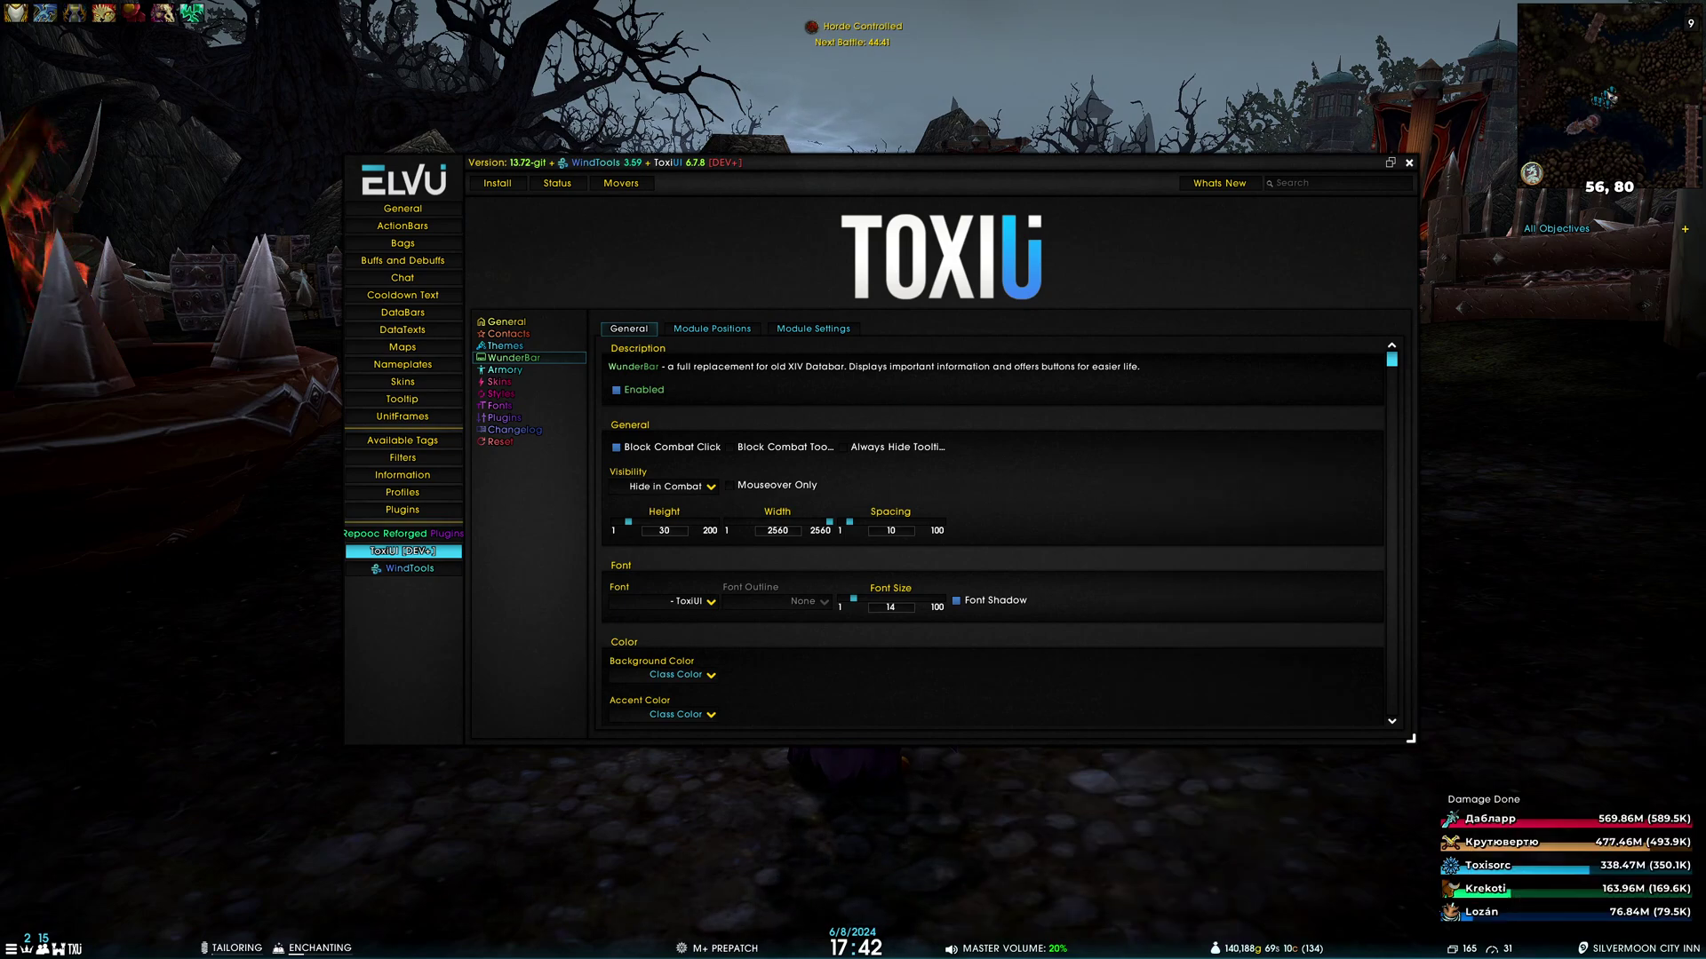
mouse_move(720, 948)
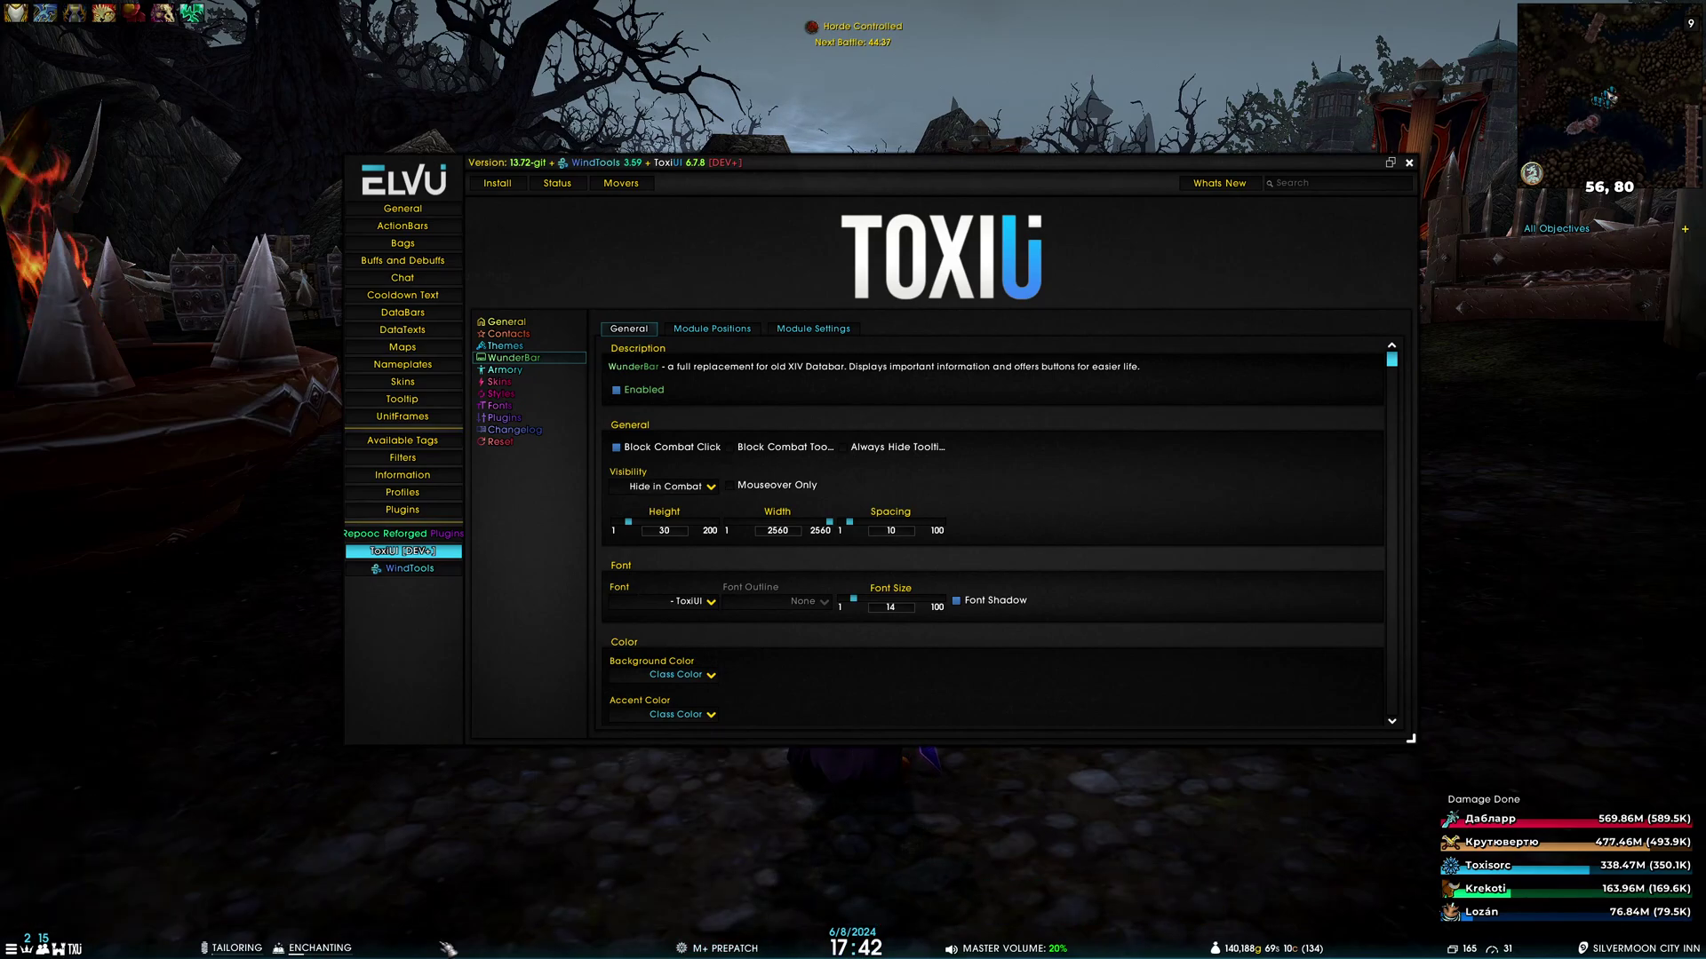
mouse_move(1524, 956)
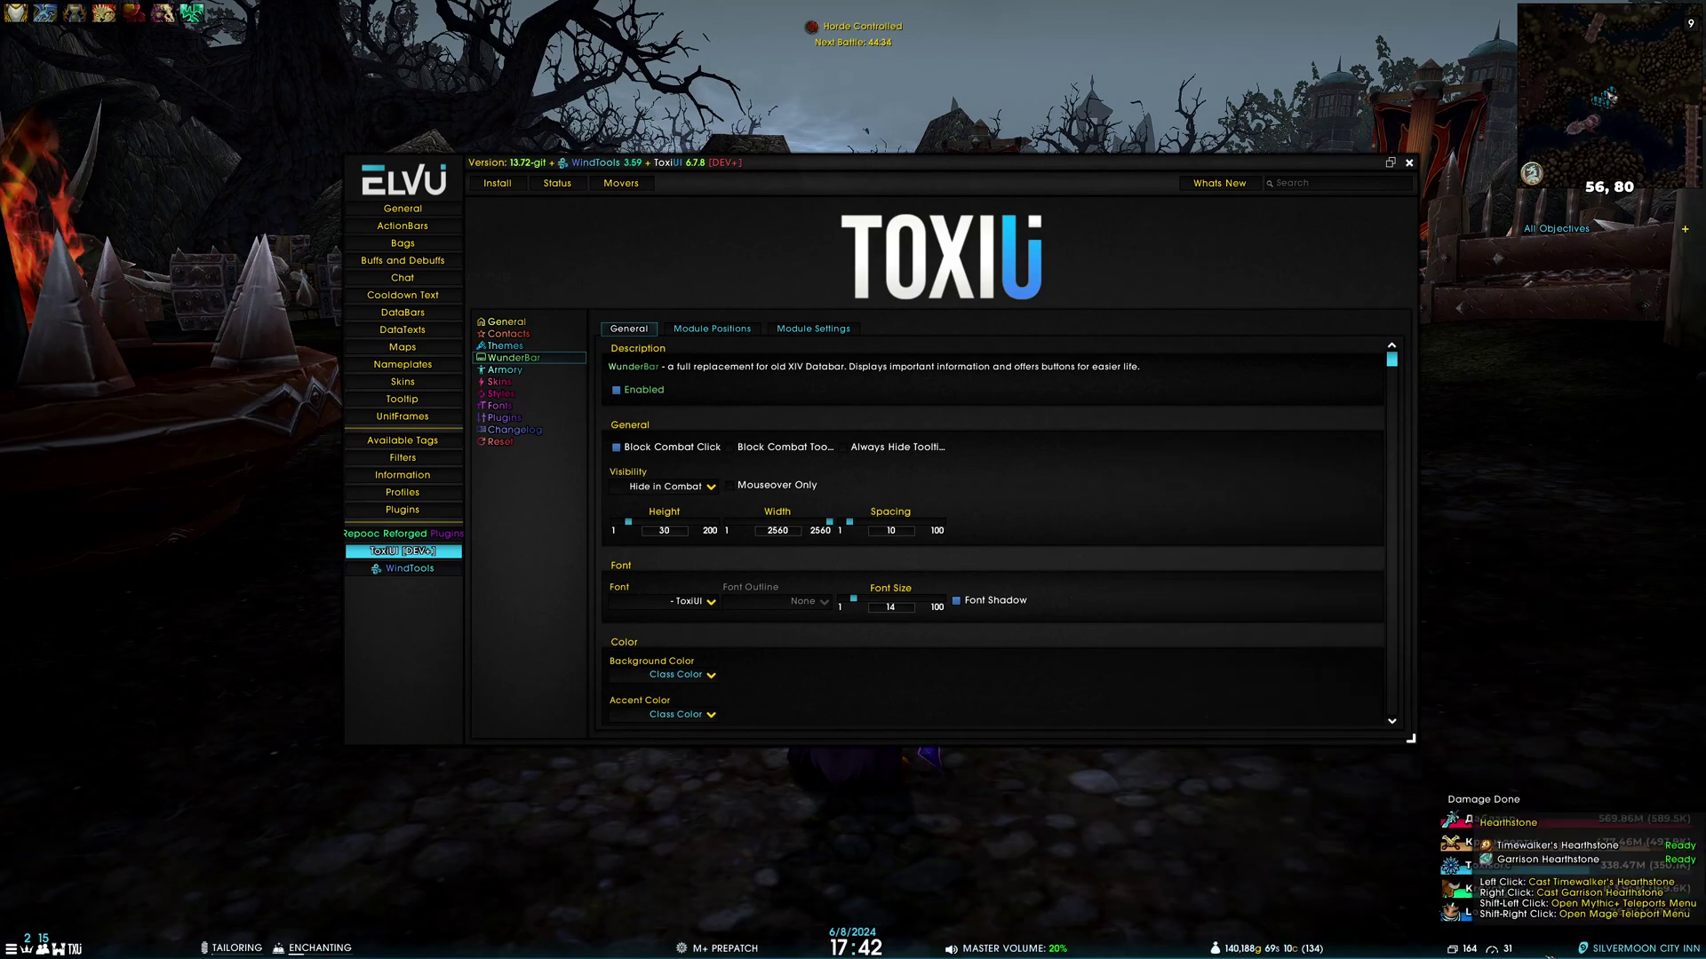
mouse_move(1271, 949)
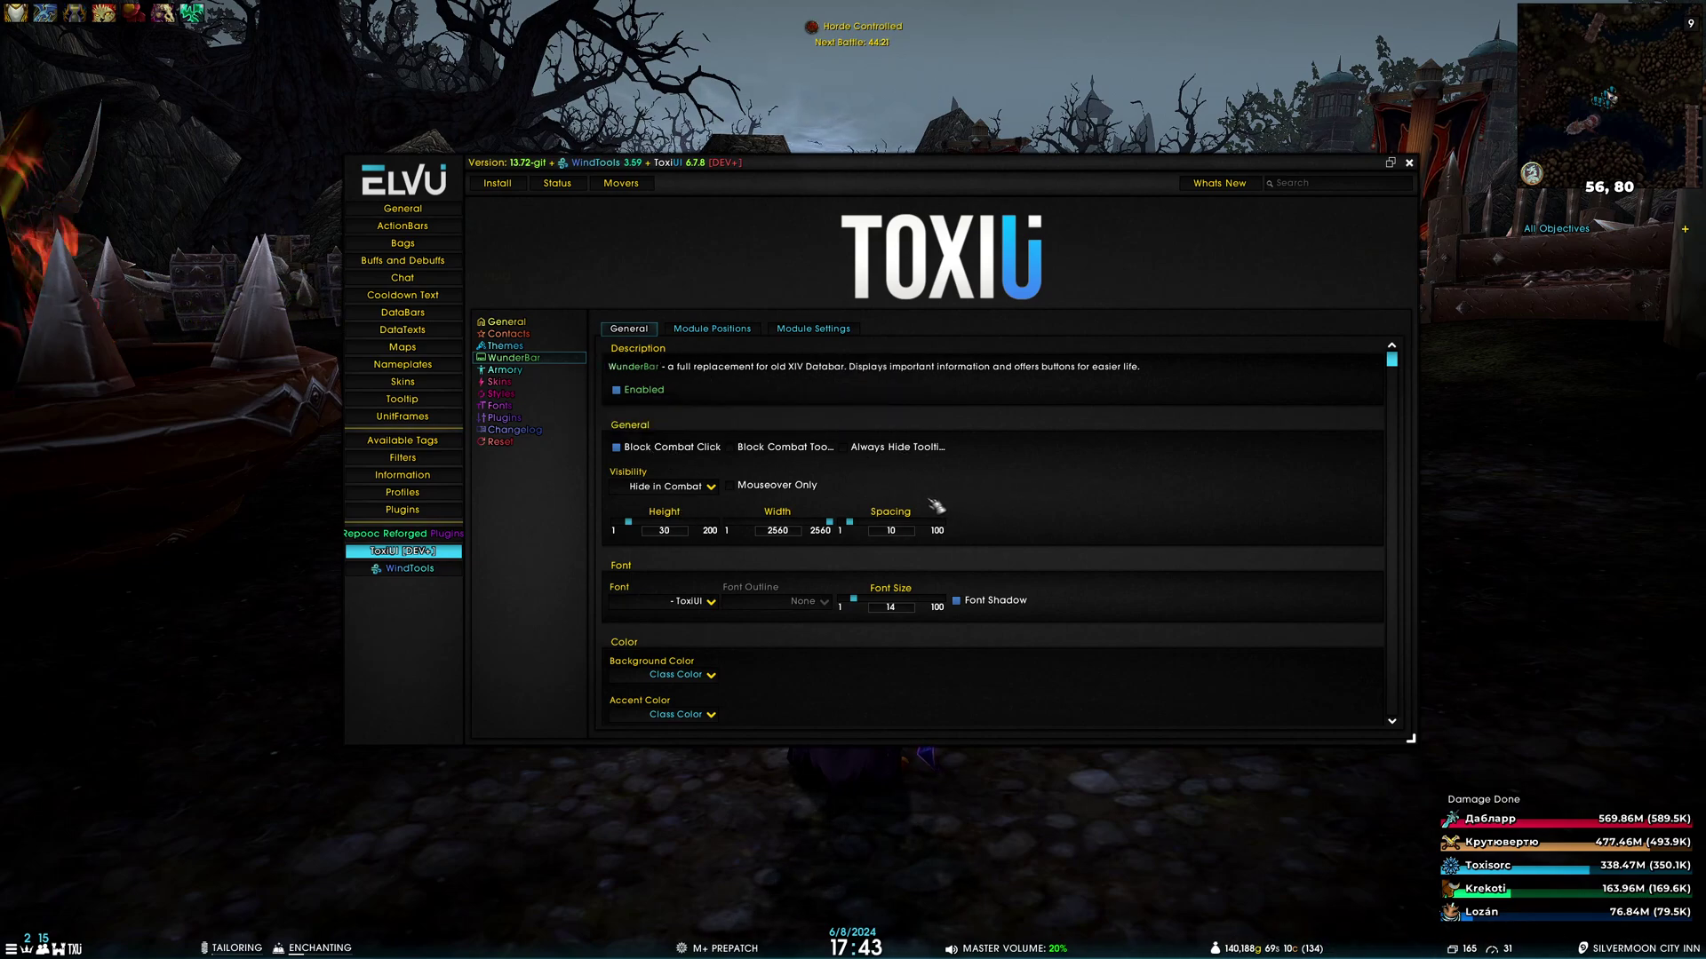
Toggle WunderBar's Background Fade off and back on, and try out the Fade Strength setting
scroll(936, 505, down, 3)
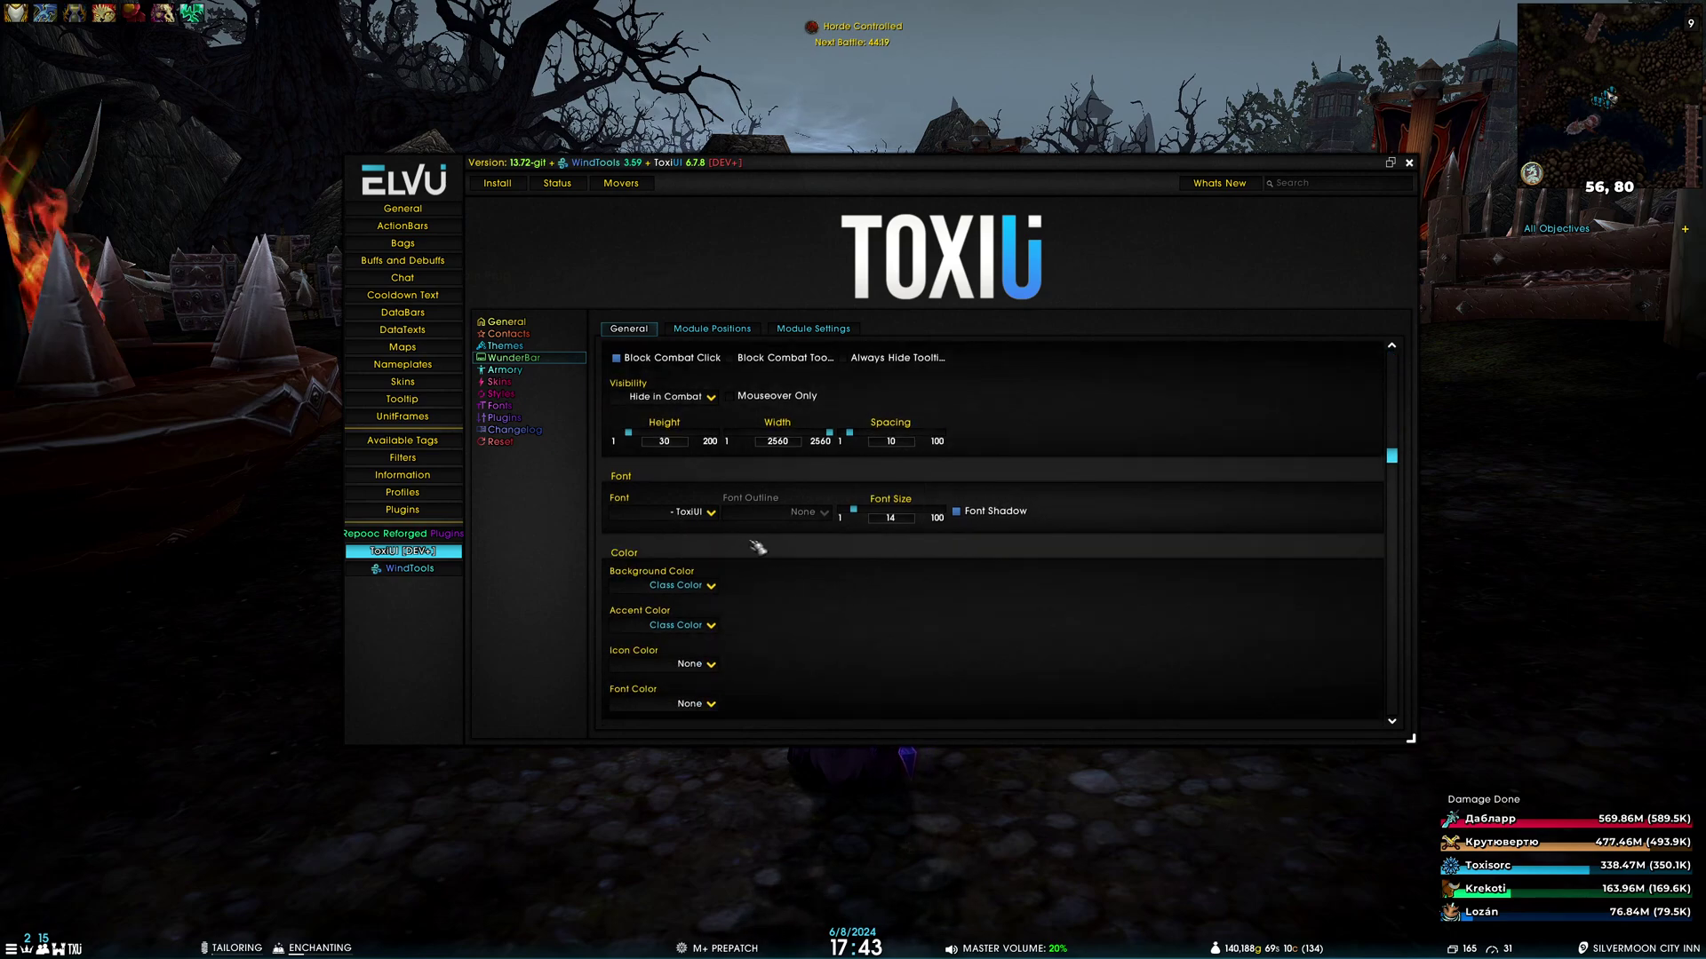
scroll(760, 522, down, 2)
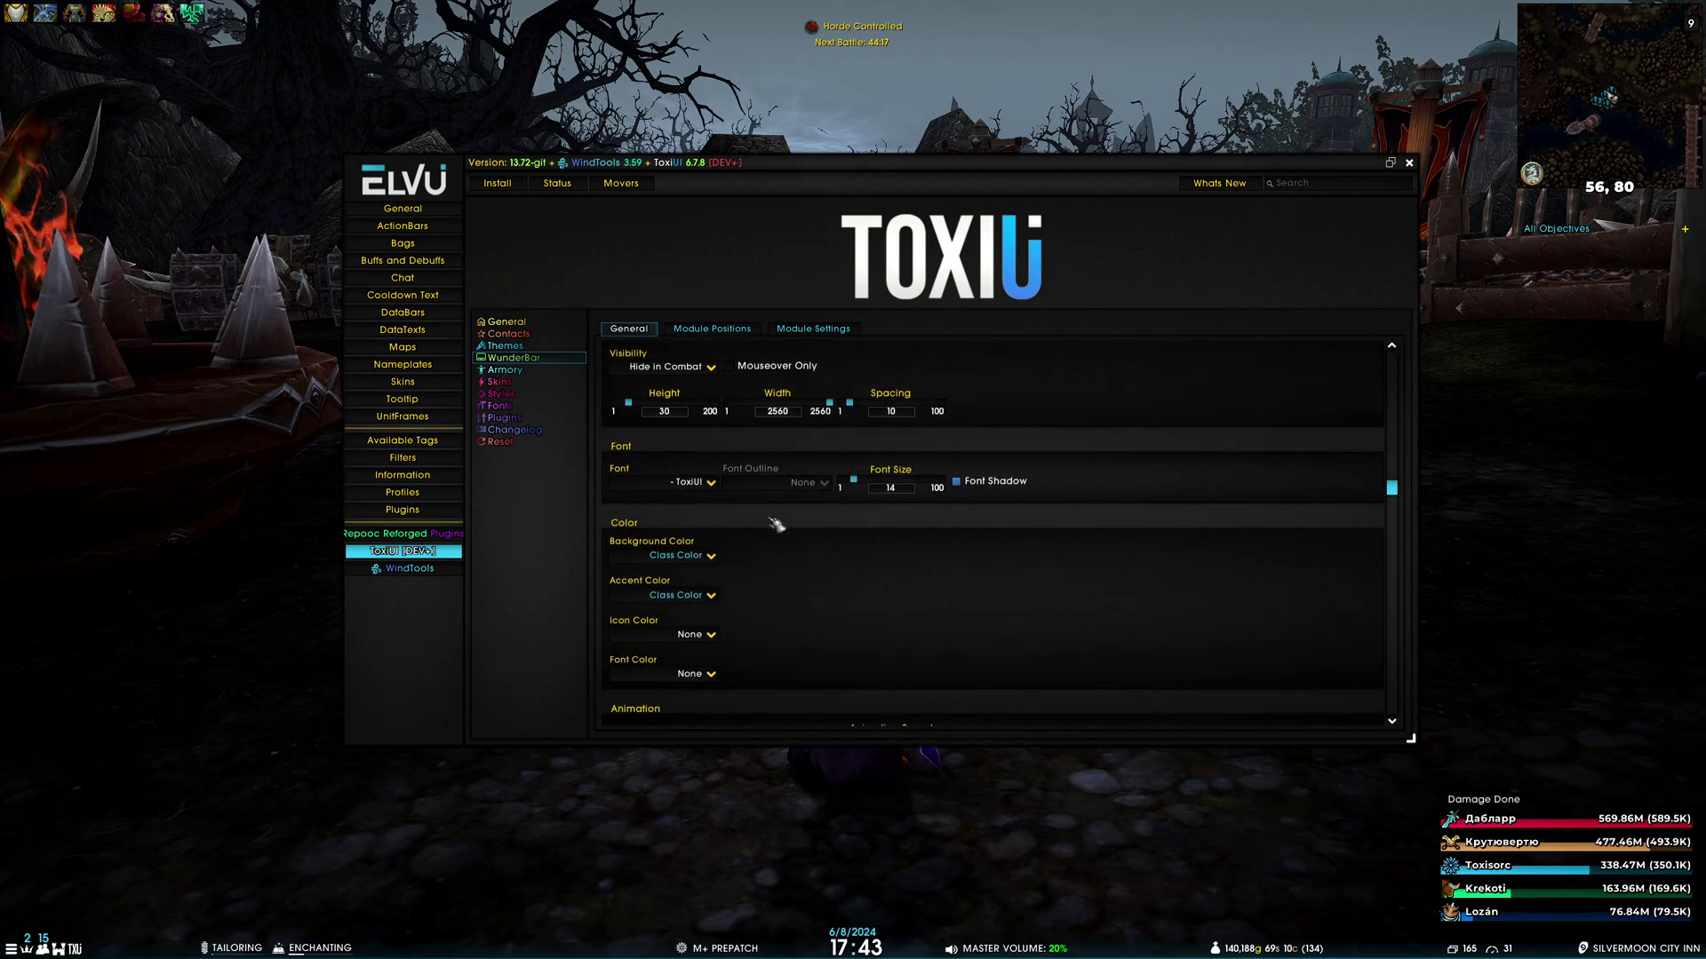
scroll(817, 546, down, 5)
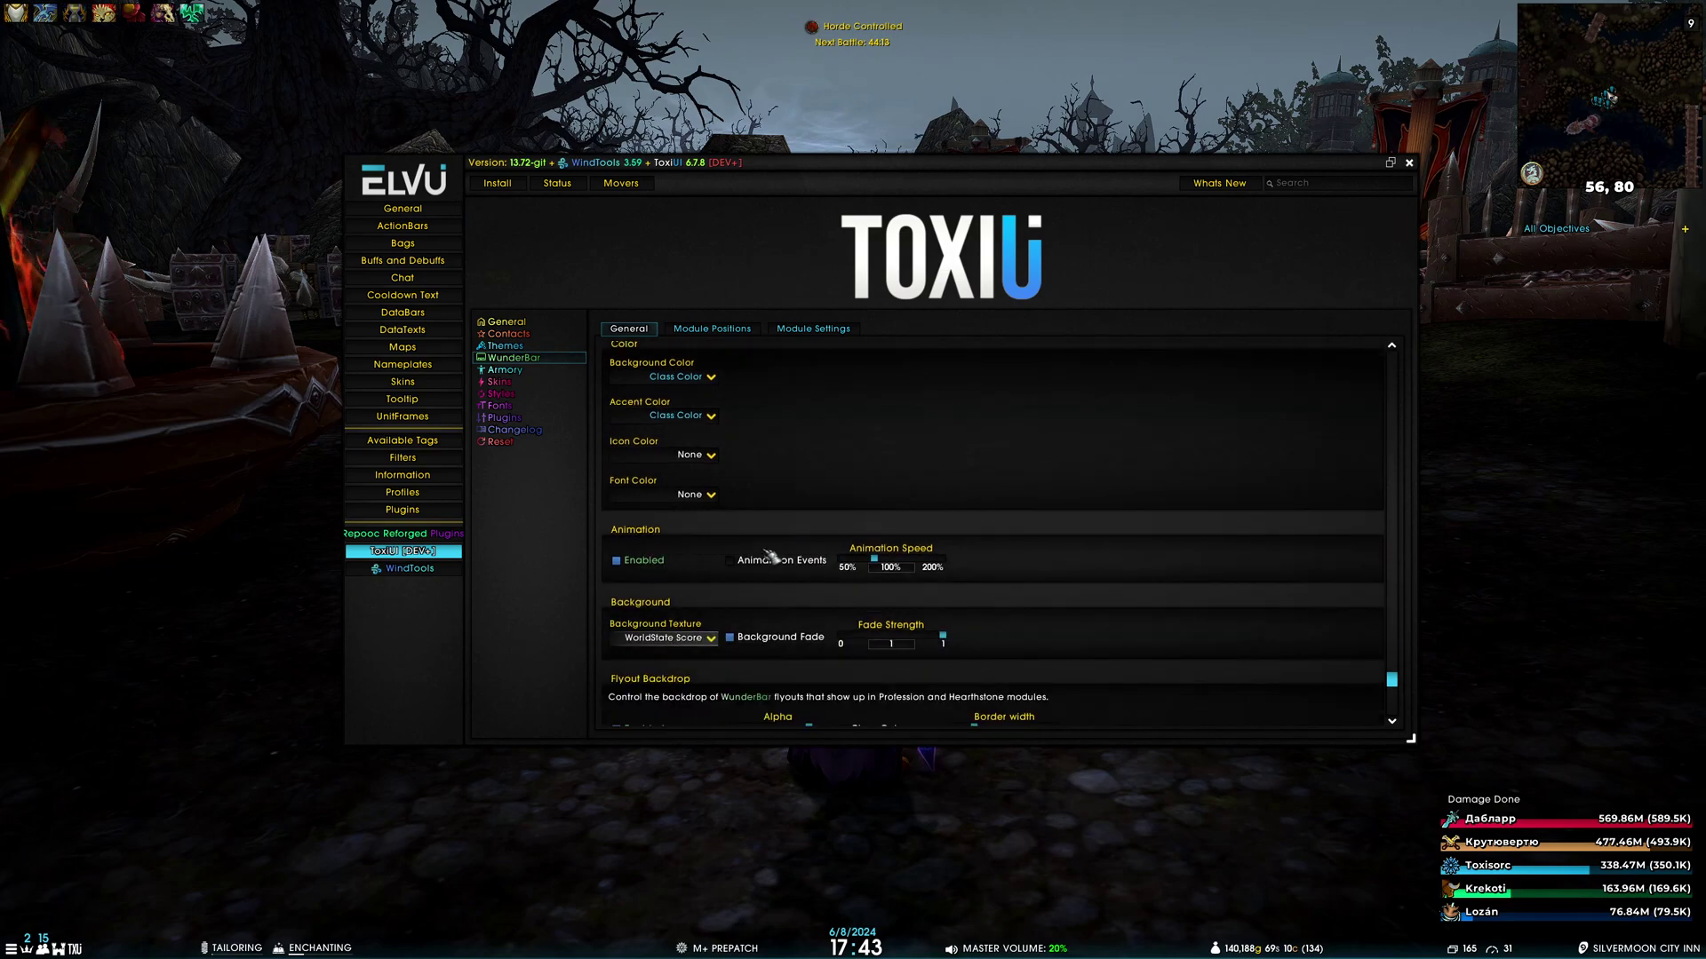
scroll(726, 545, down, 1)
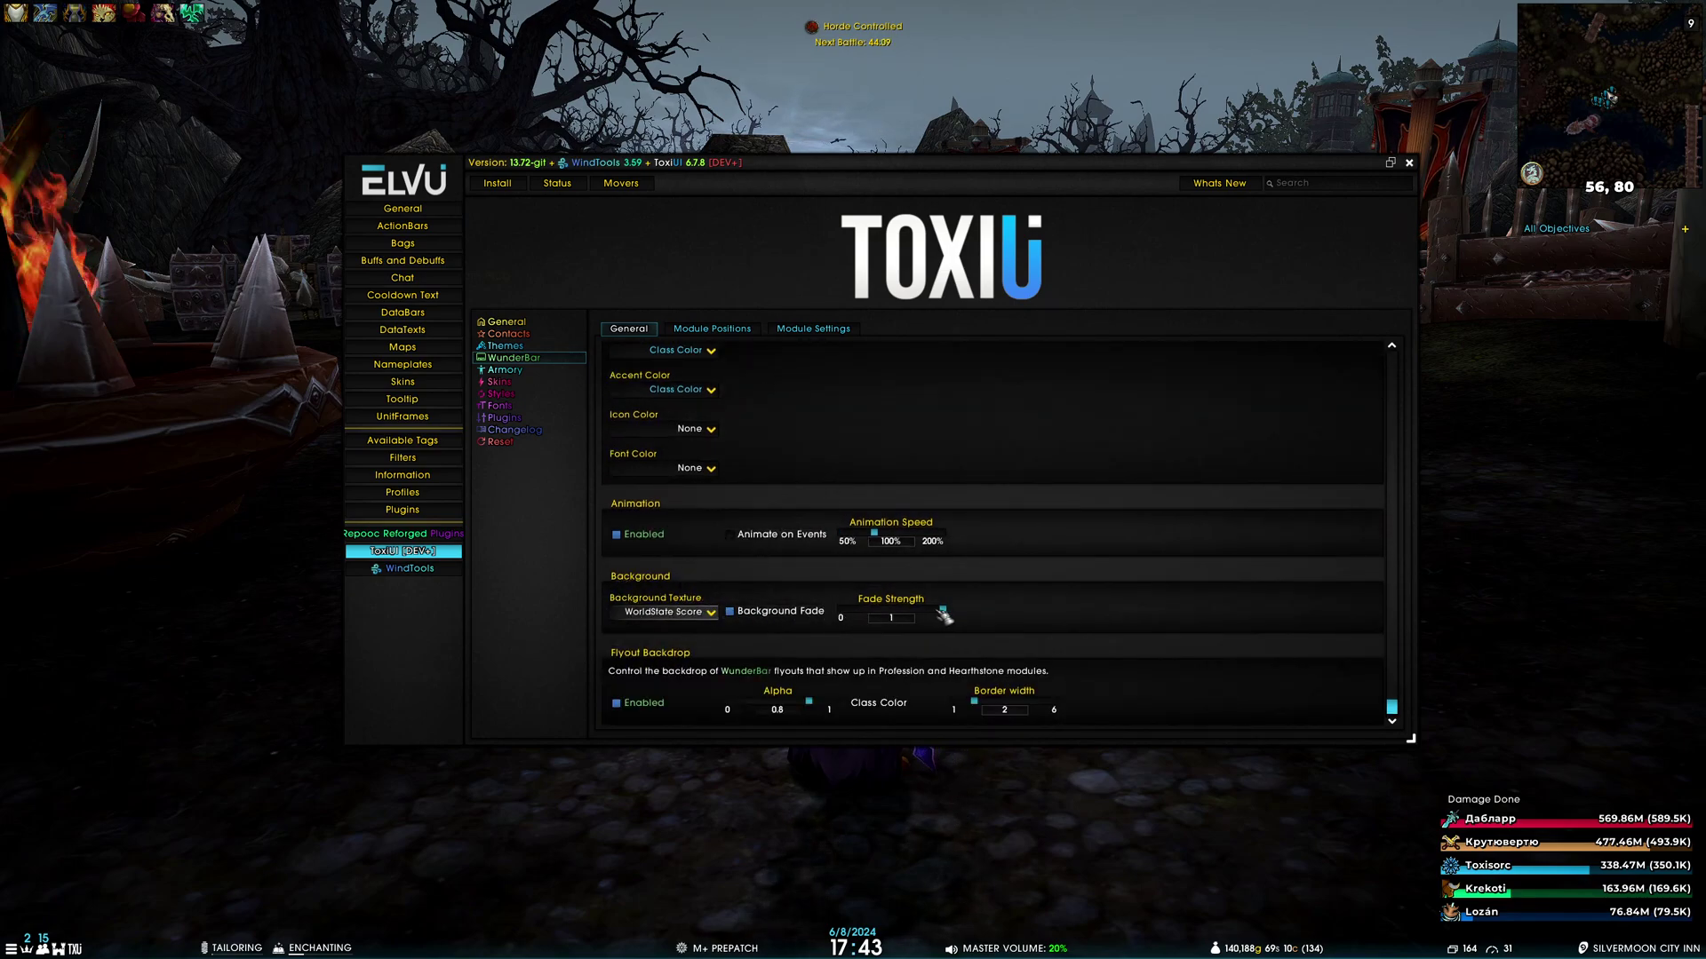
click(777, 617)
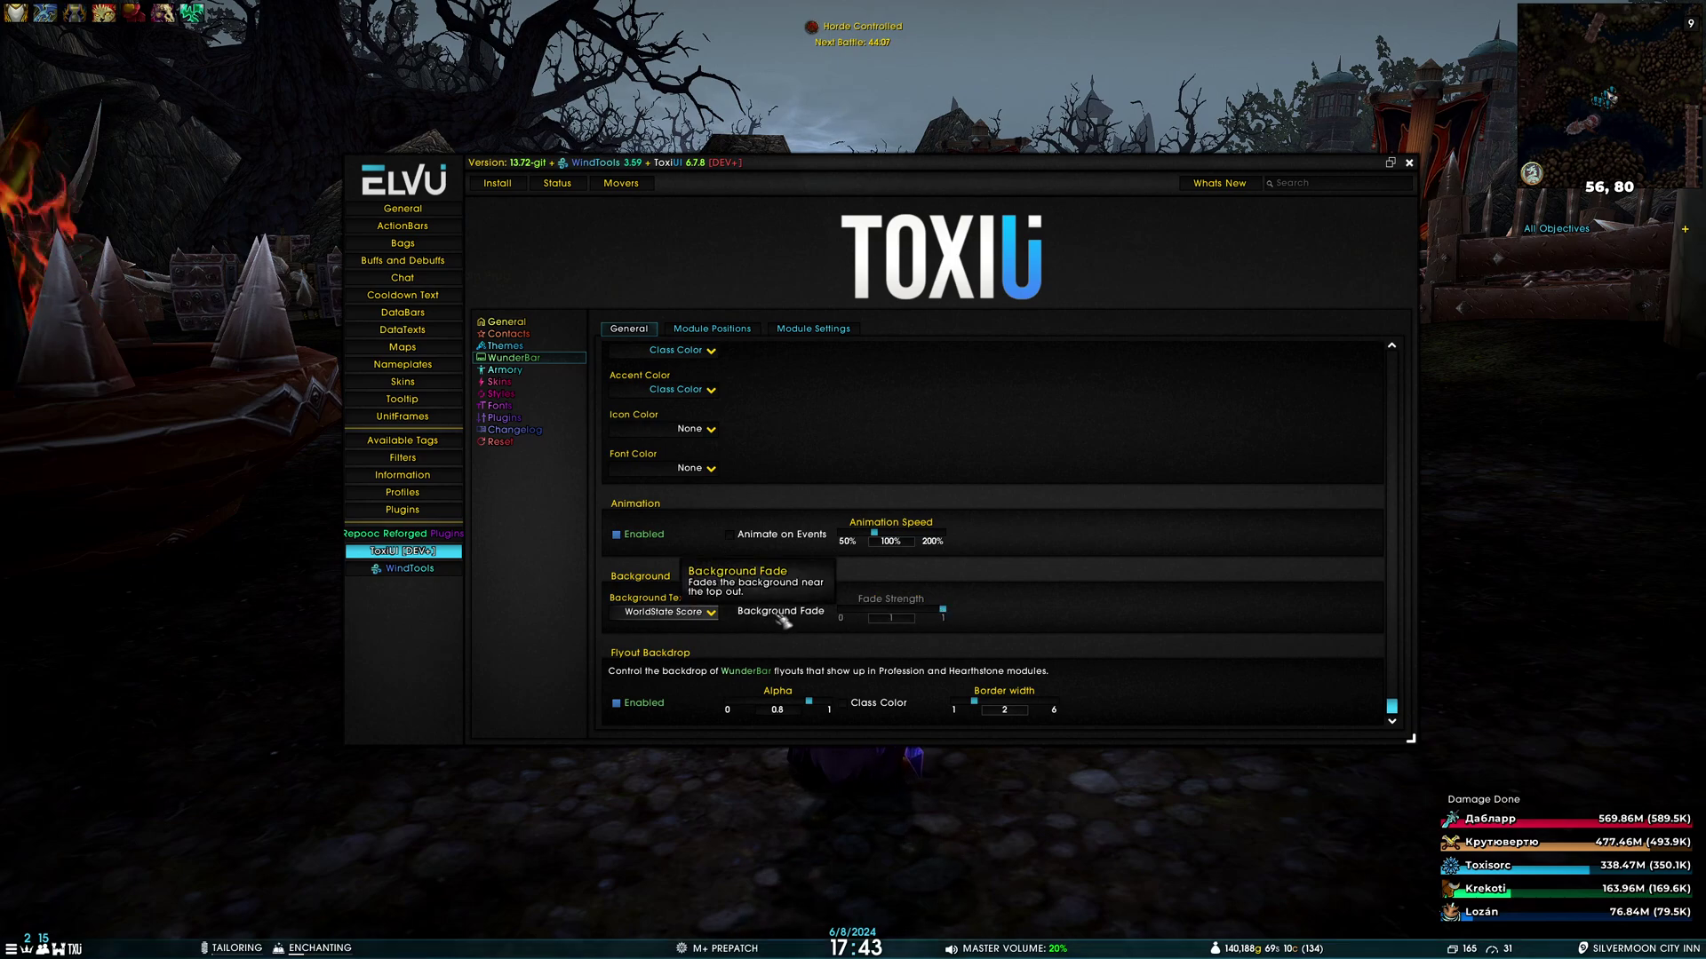
mouse_move(1241, 950)
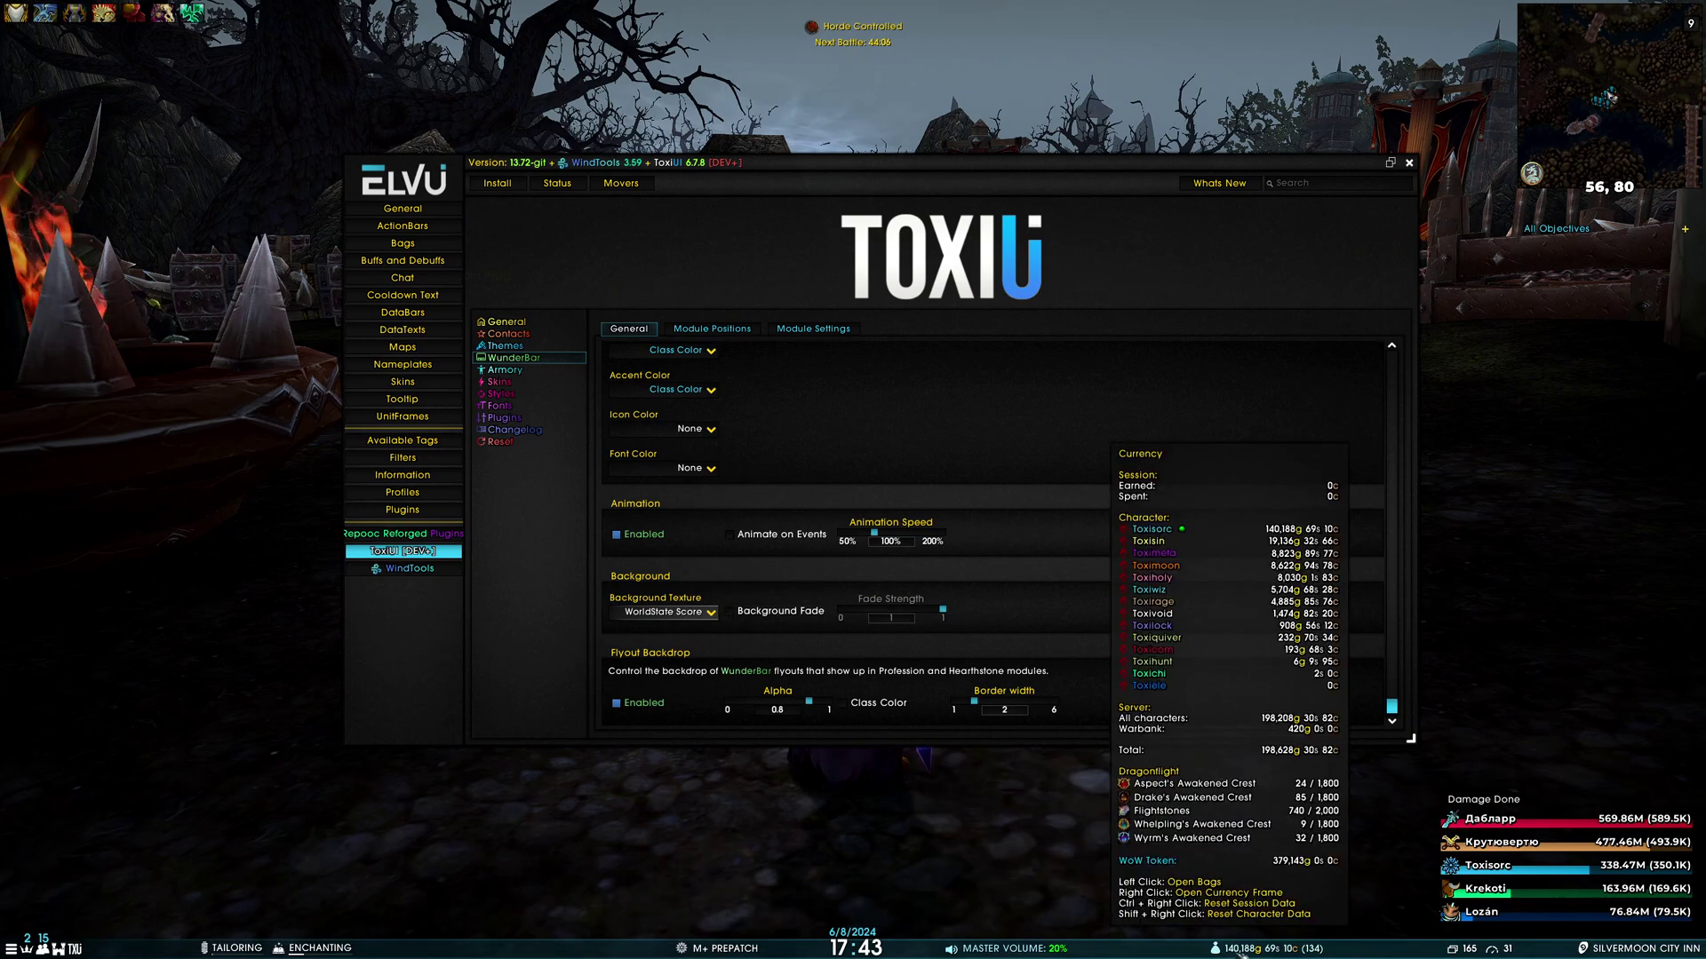
click(782, 613)
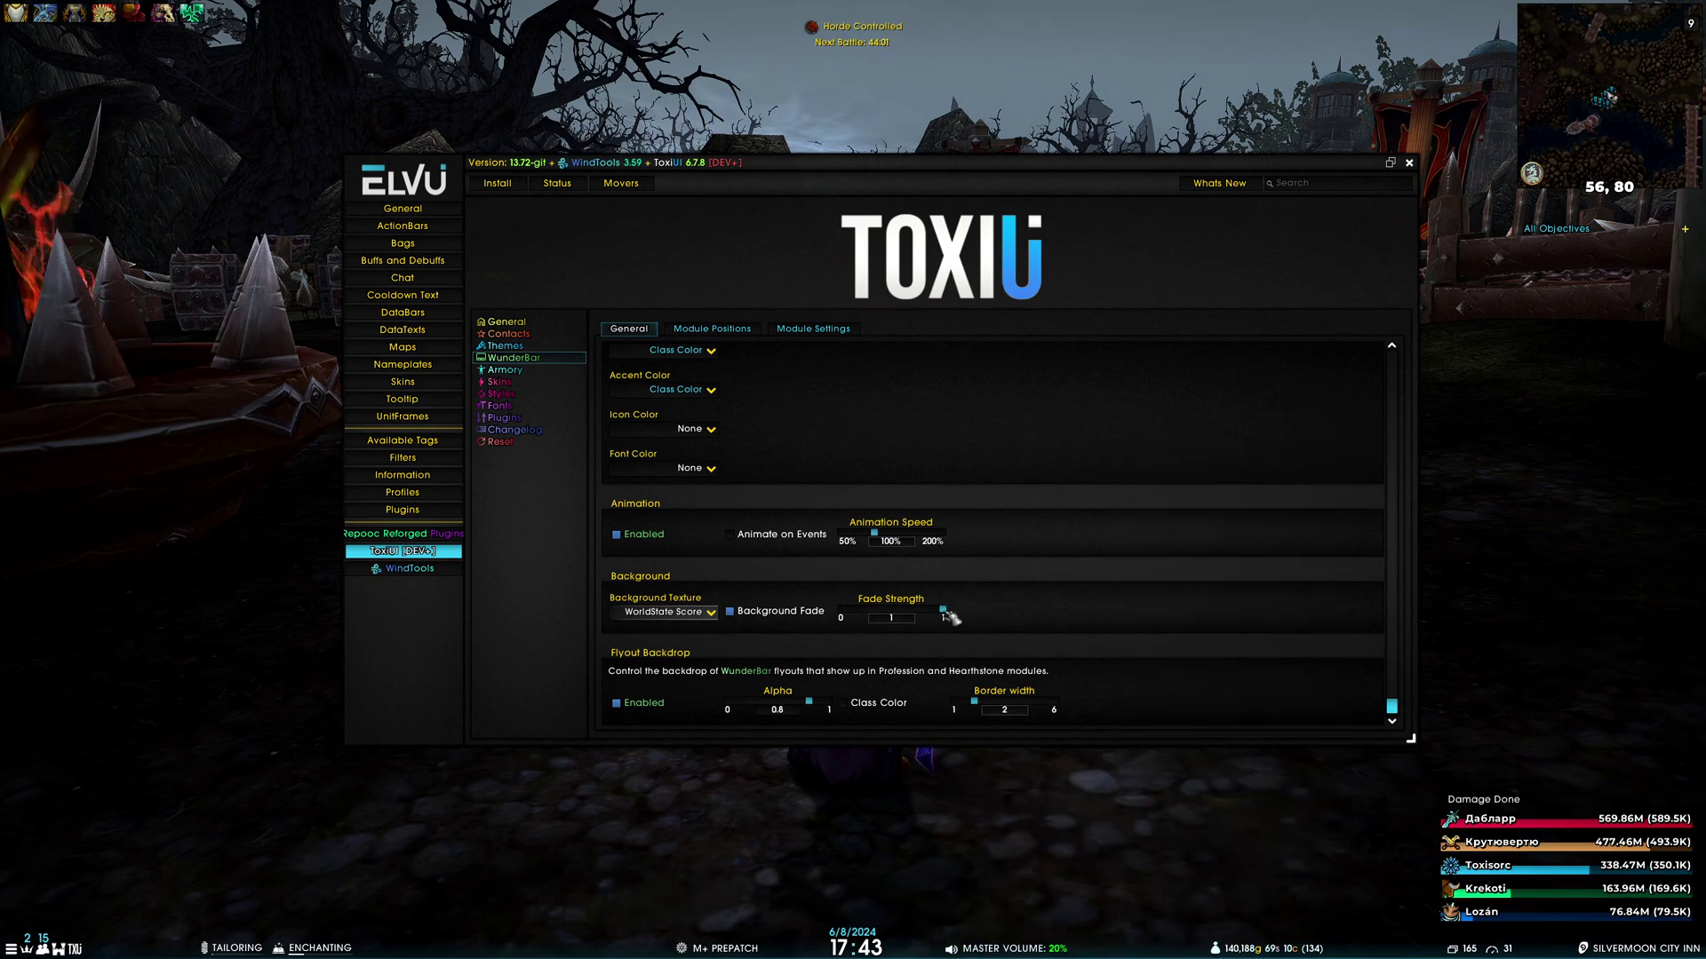
mouse_move(944, 613)
mouse_down()
mouse_move(846, 624)
mouse_move(963, 631)
mouse_up()
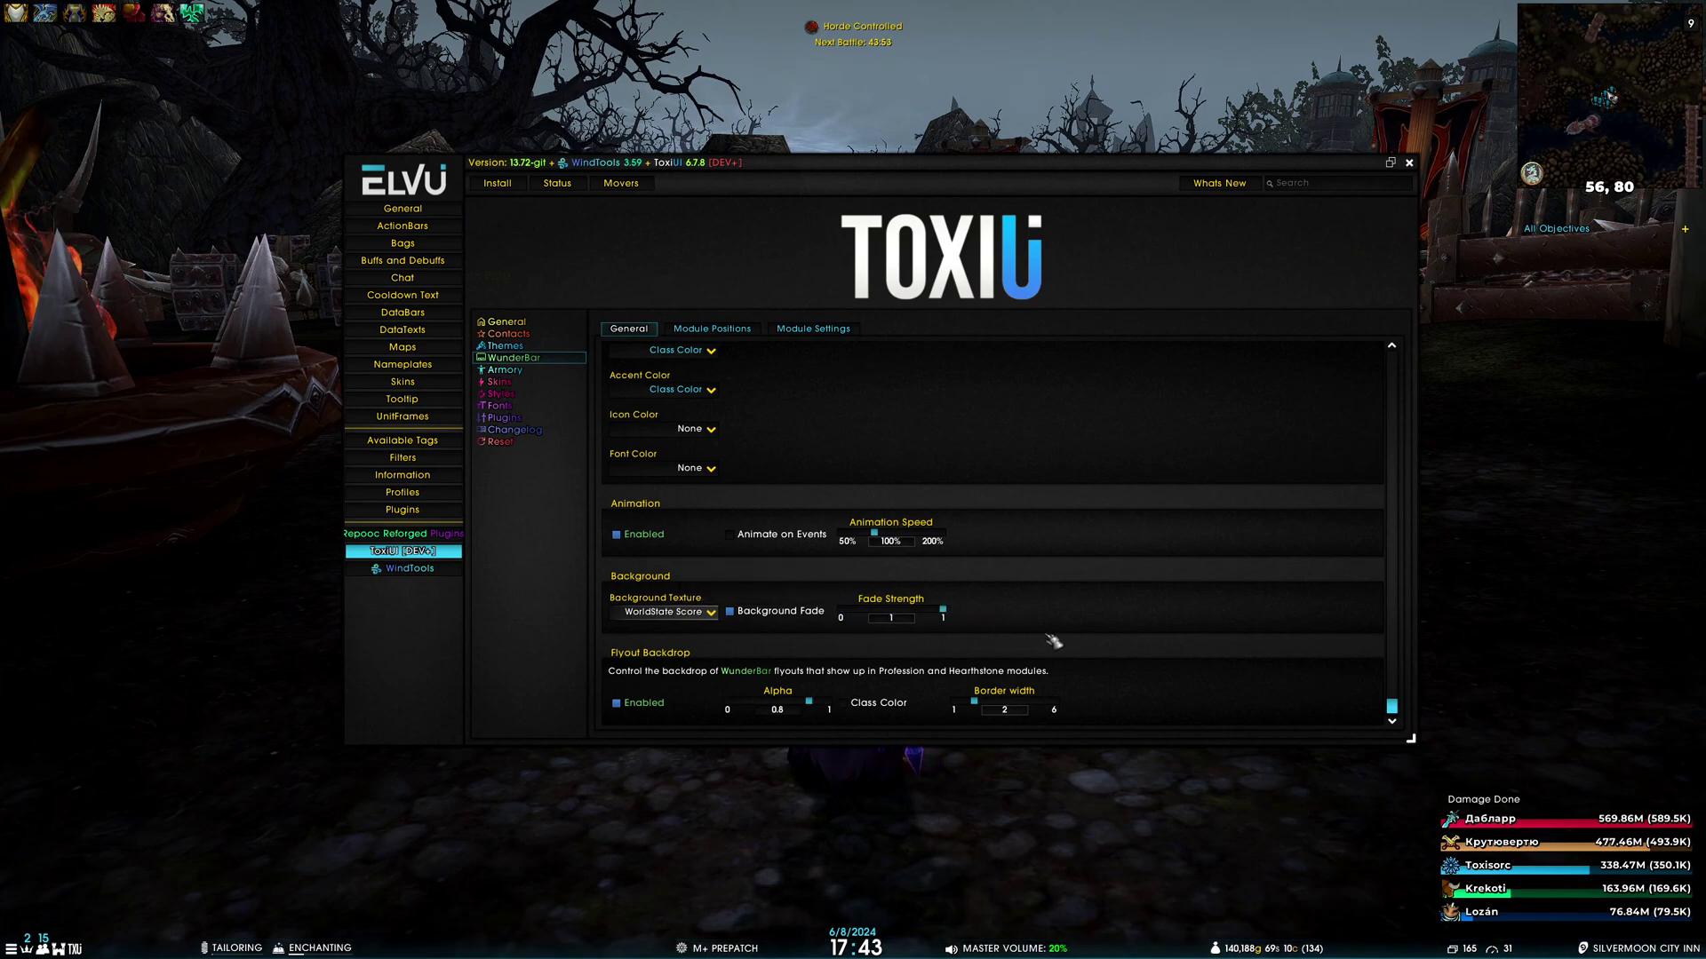
Try another background texture for the WunderBar with Background Fade switched off
click(730, 612)
click(711, 612)
click(657, 627)
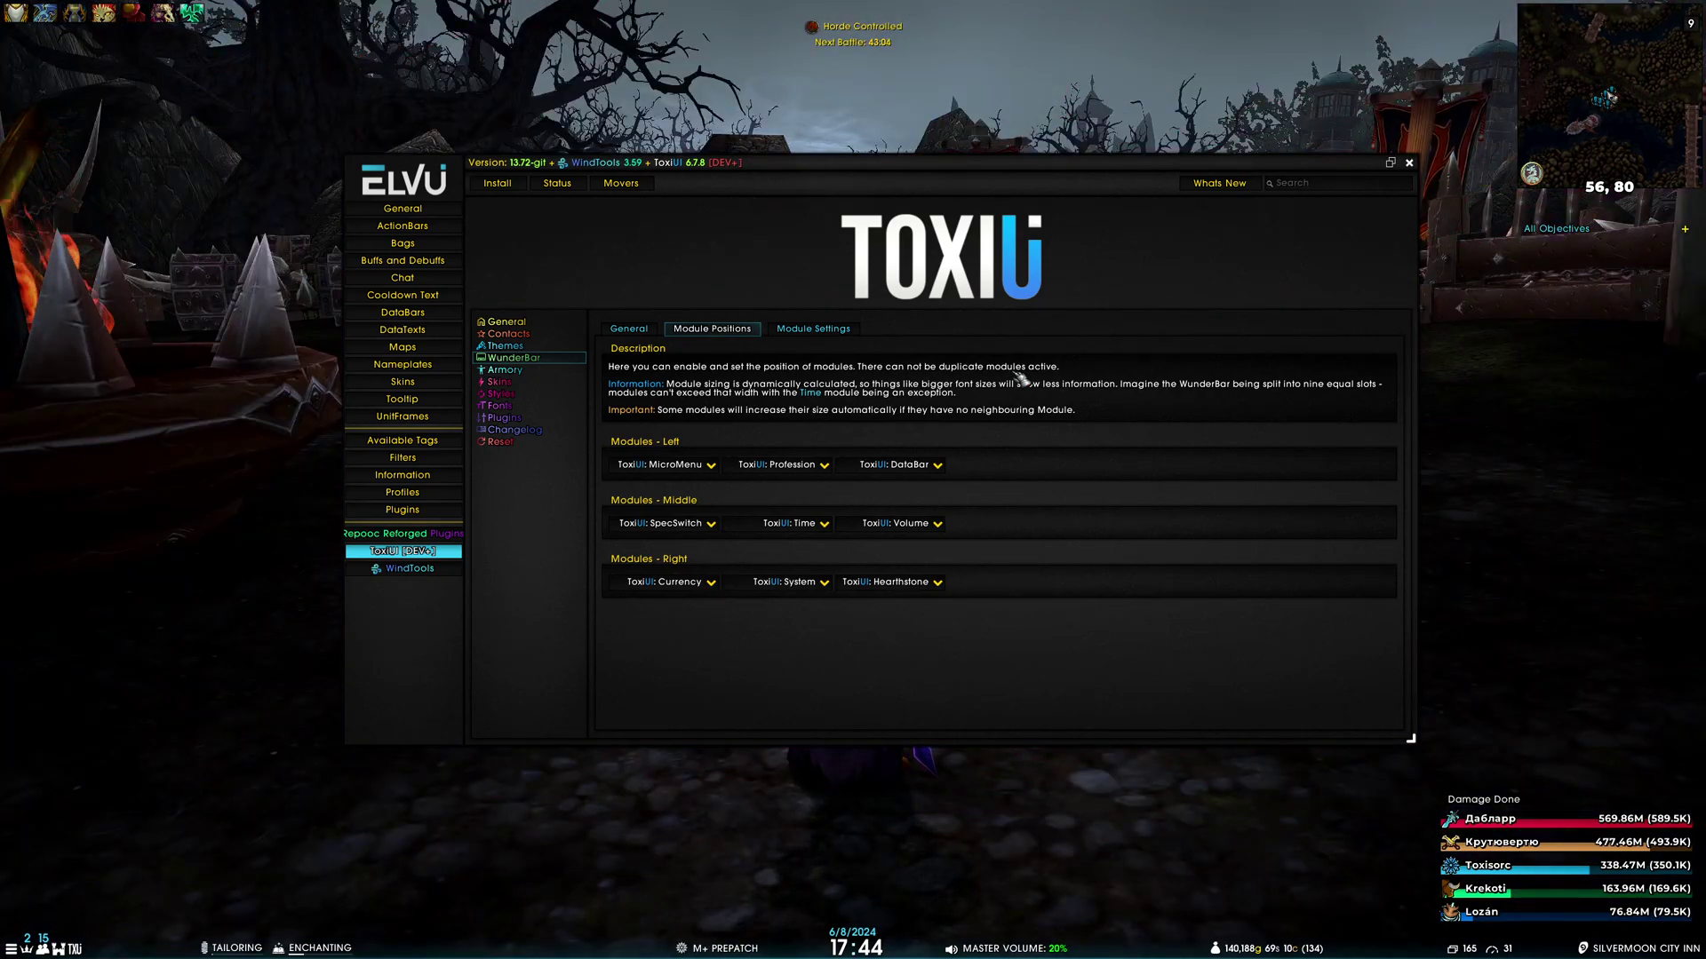
Activate WunderBar debug mode with a /tx chat command and inspect the coloured module slots along the bar
text(/1)
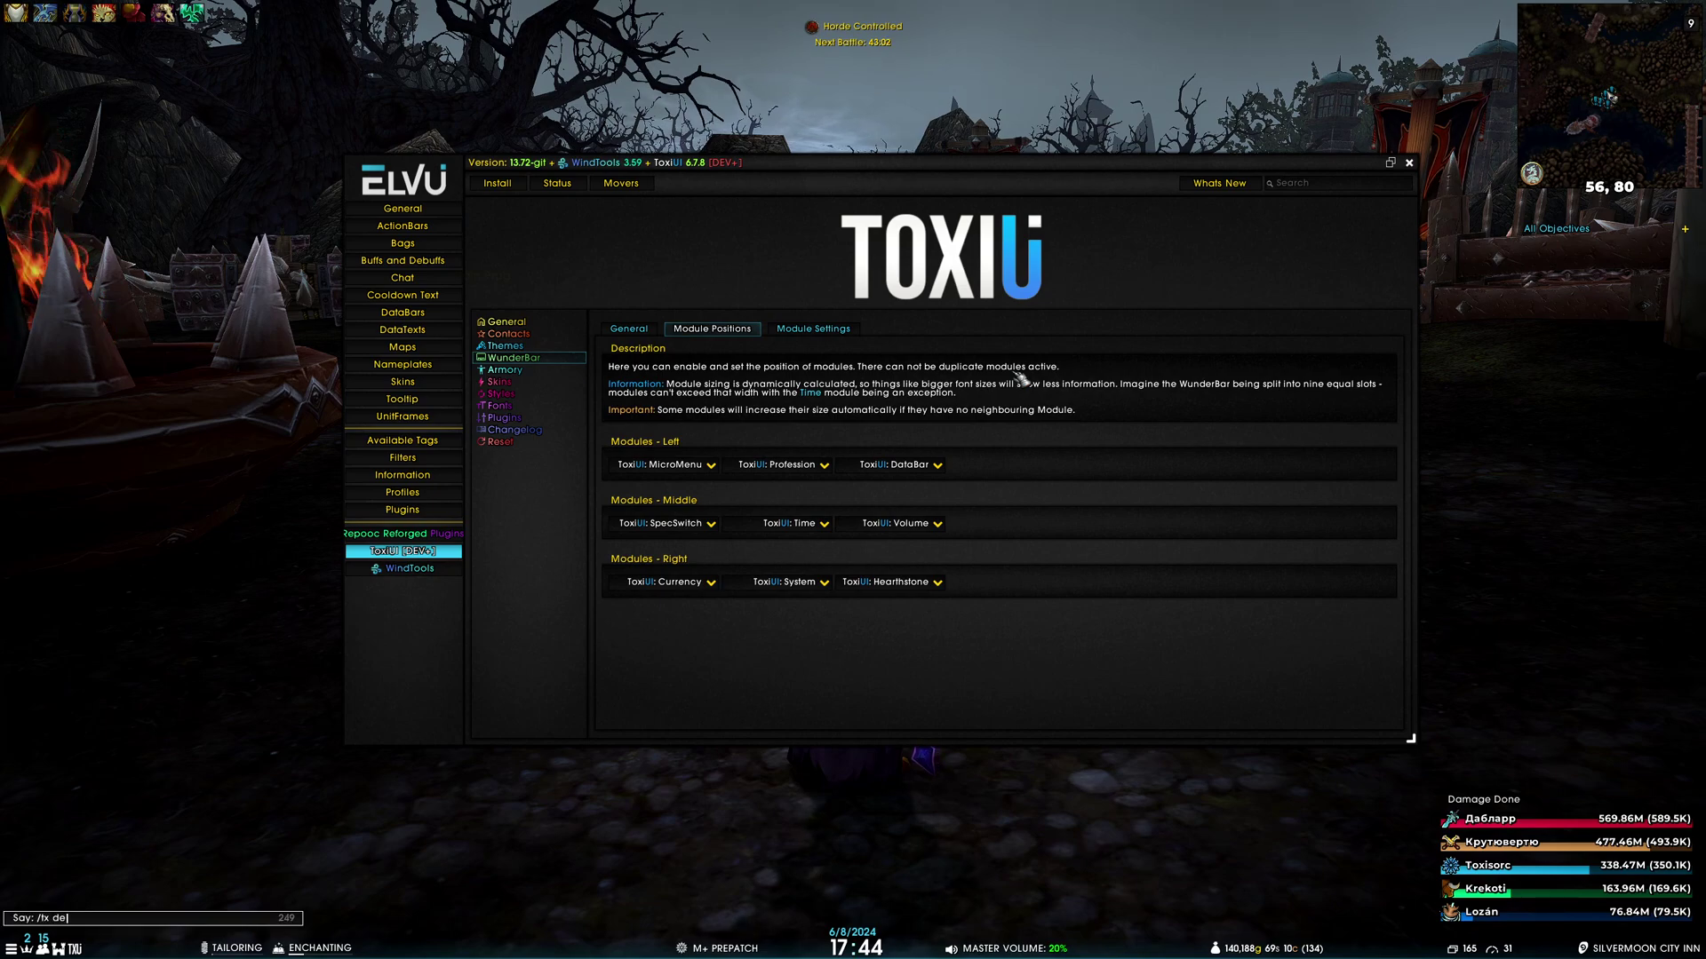
key(Return)
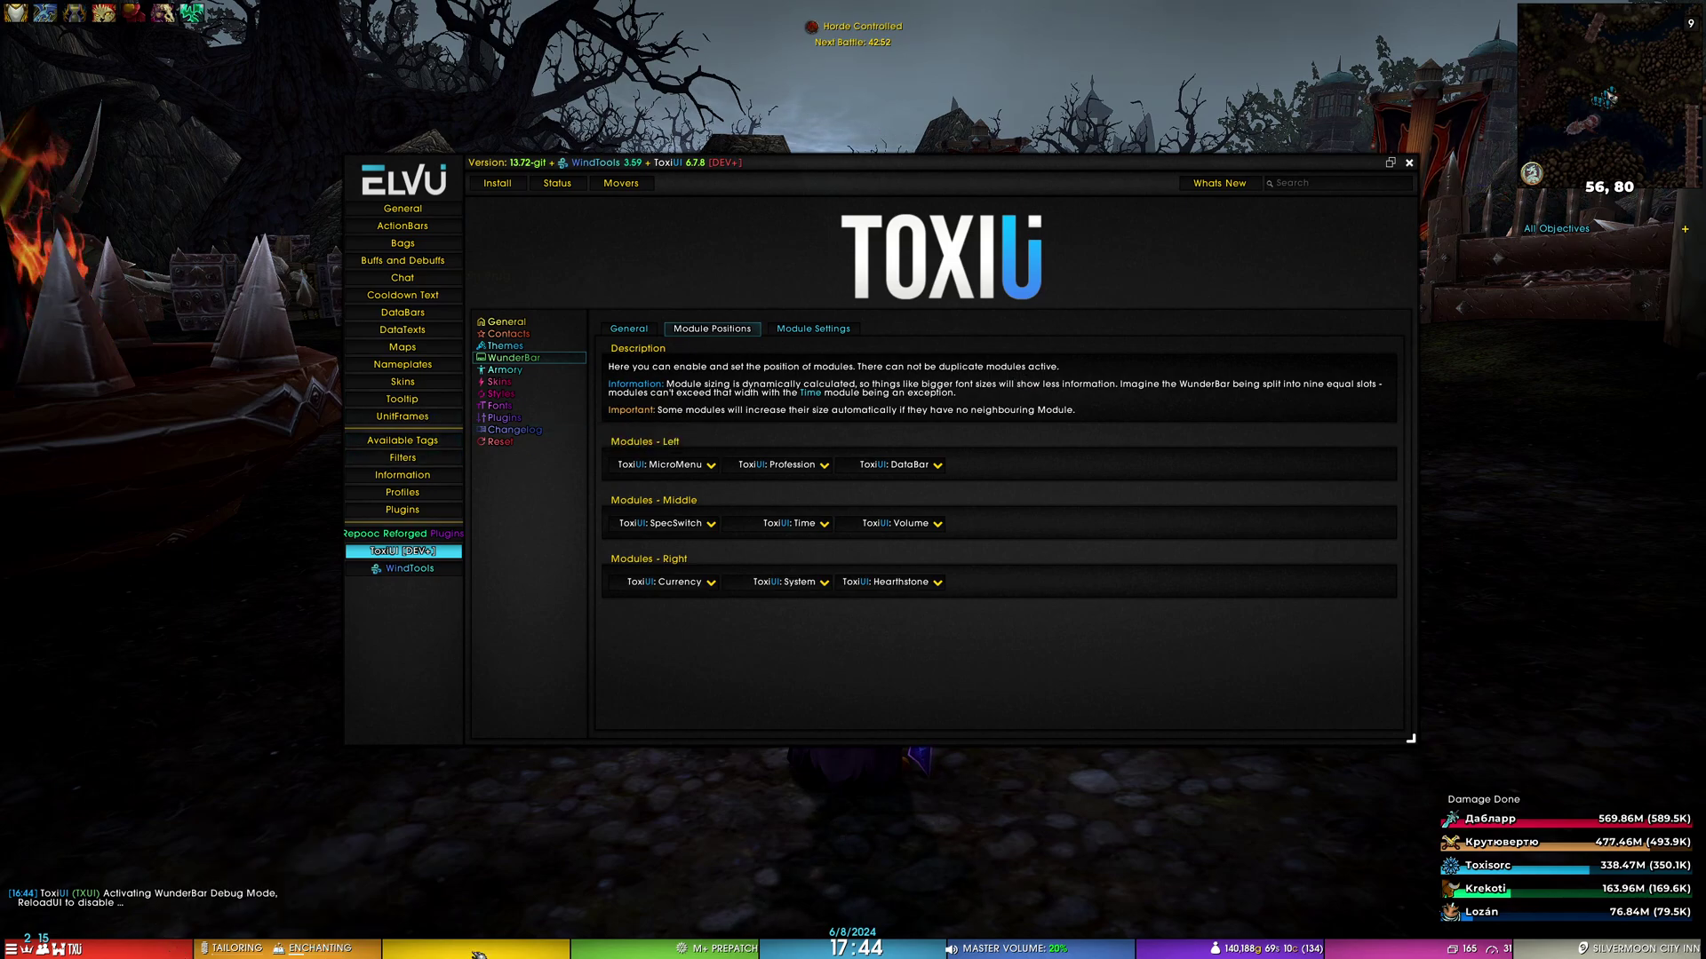
mouse_move(684, 952)
mouse_move(1073, 950)
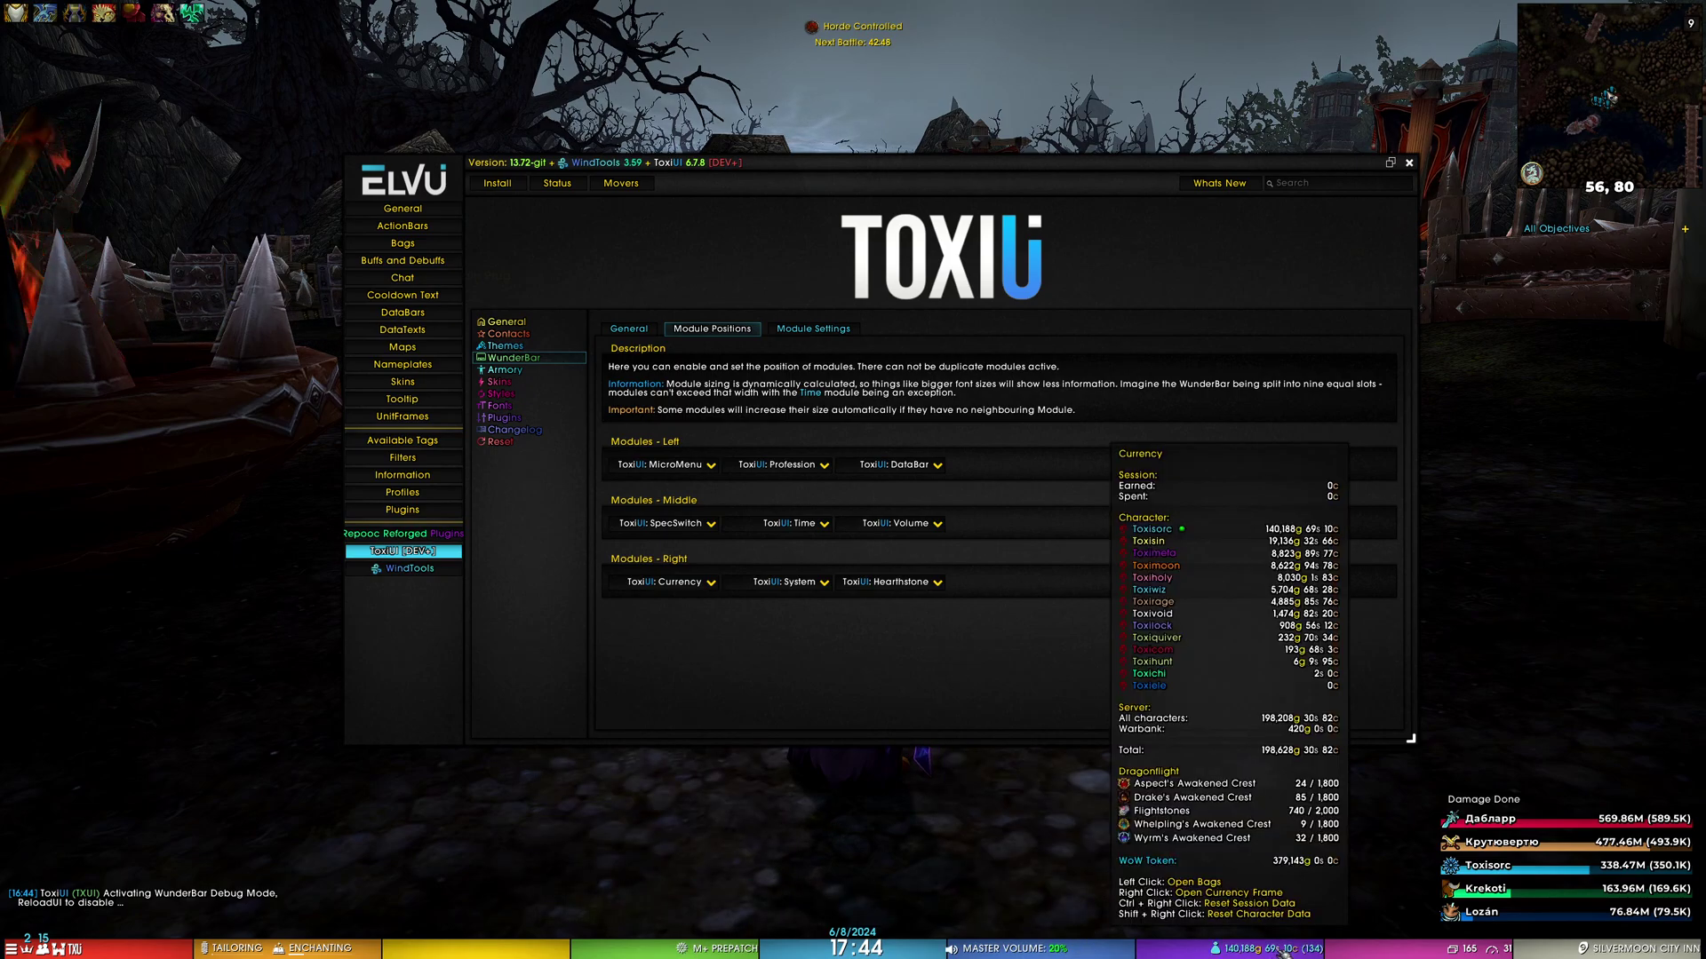
mouse_move(1608, 955)
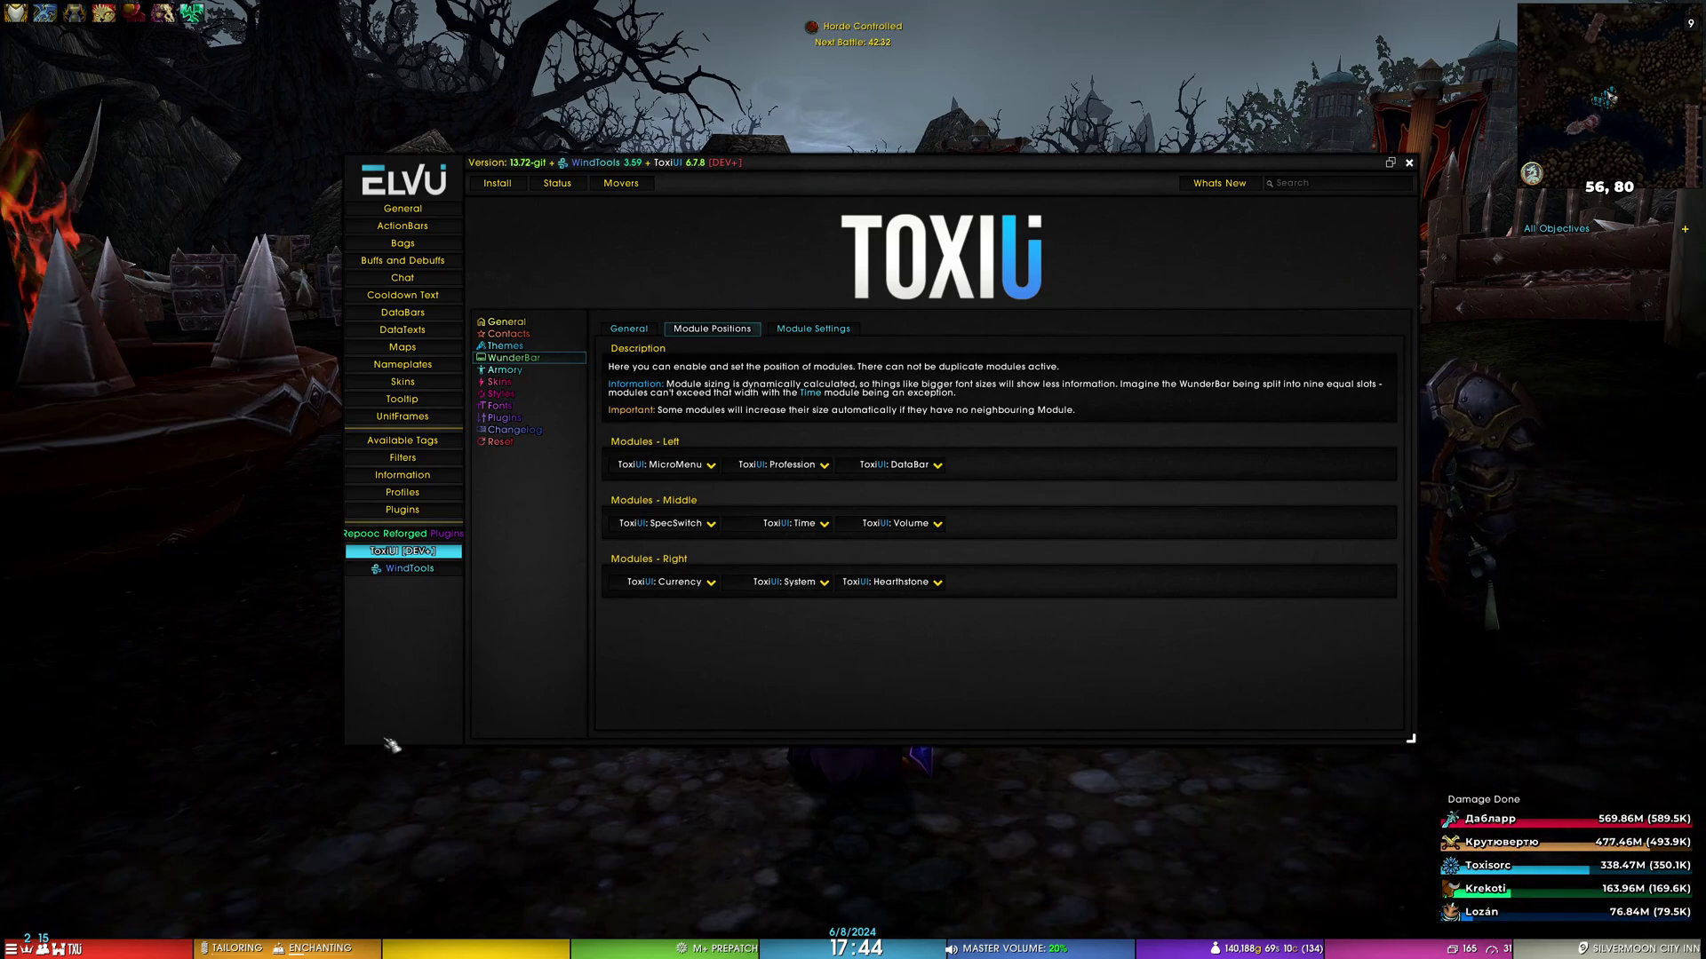
mouse_move(293, 953)
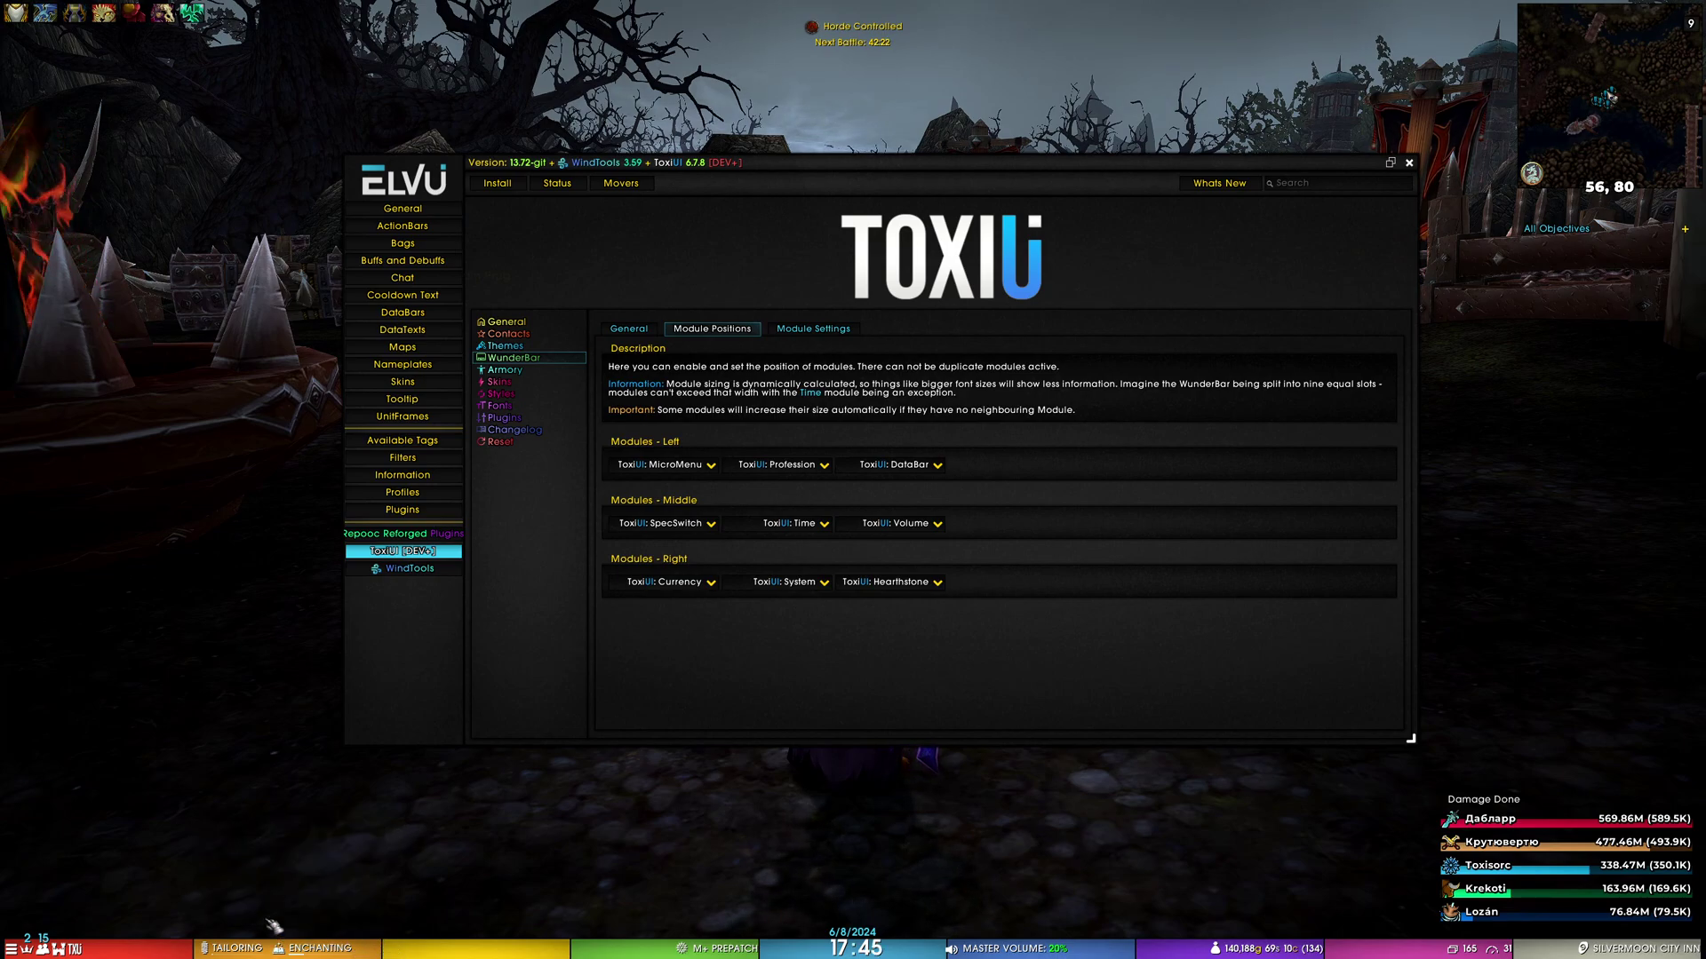
mouse_move(203, 949)
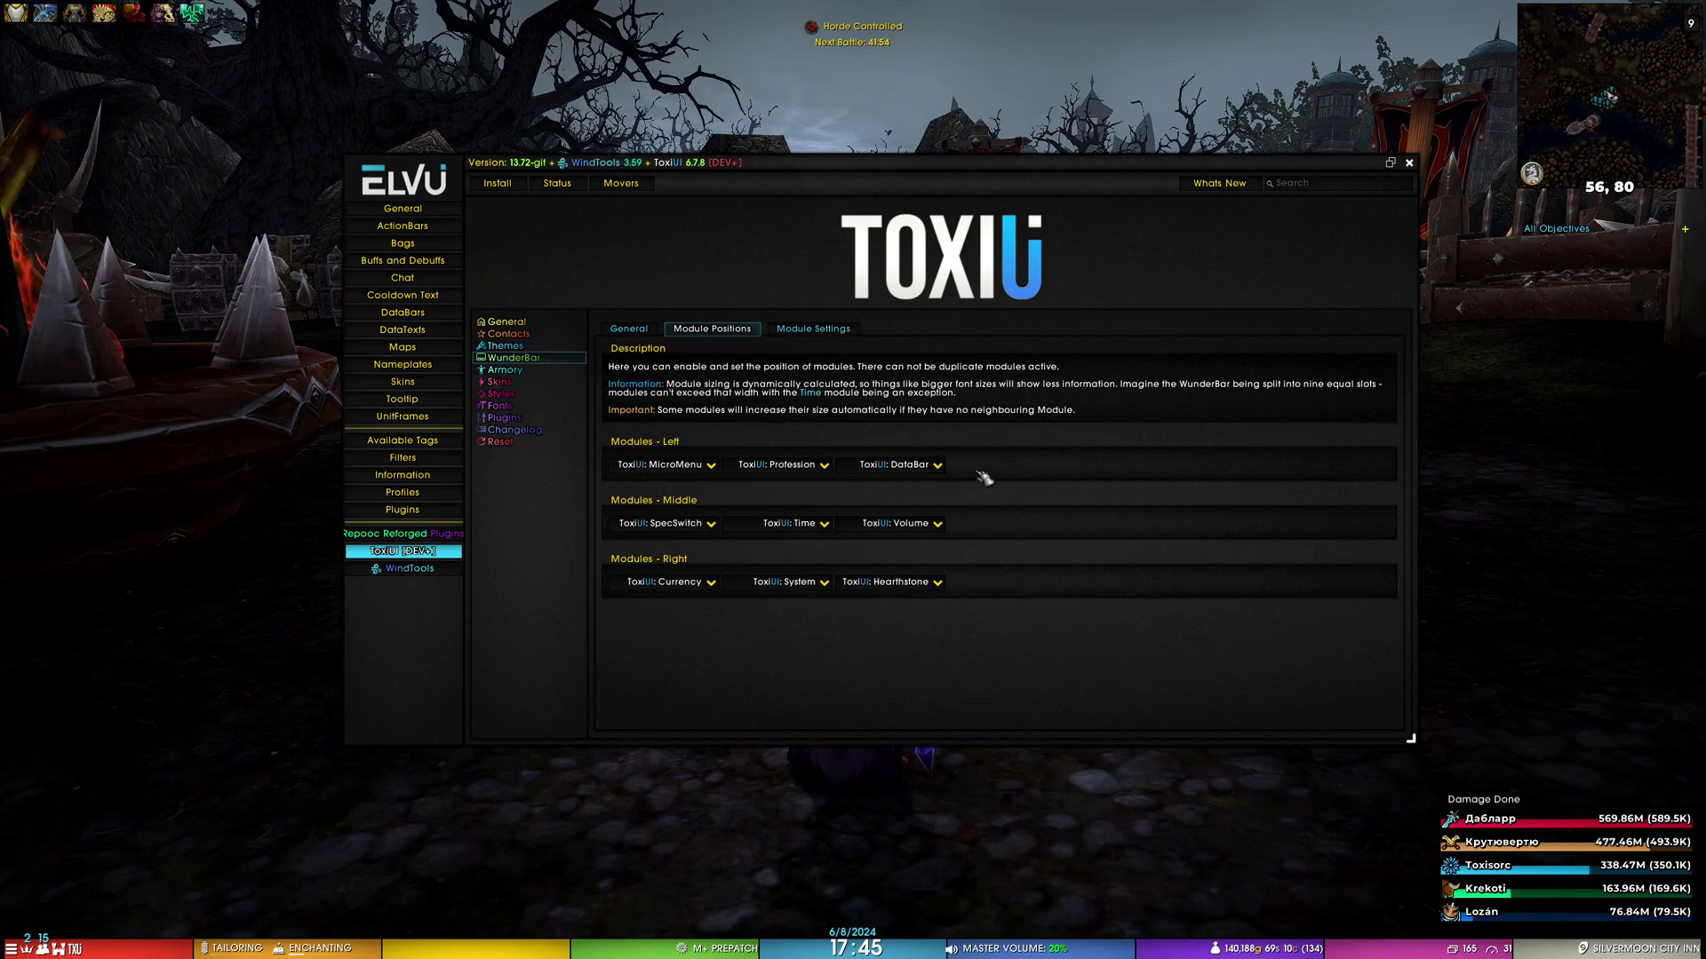
Set the first middle WunderBar module to LDB: Details and close the configuration
click(712, 525)
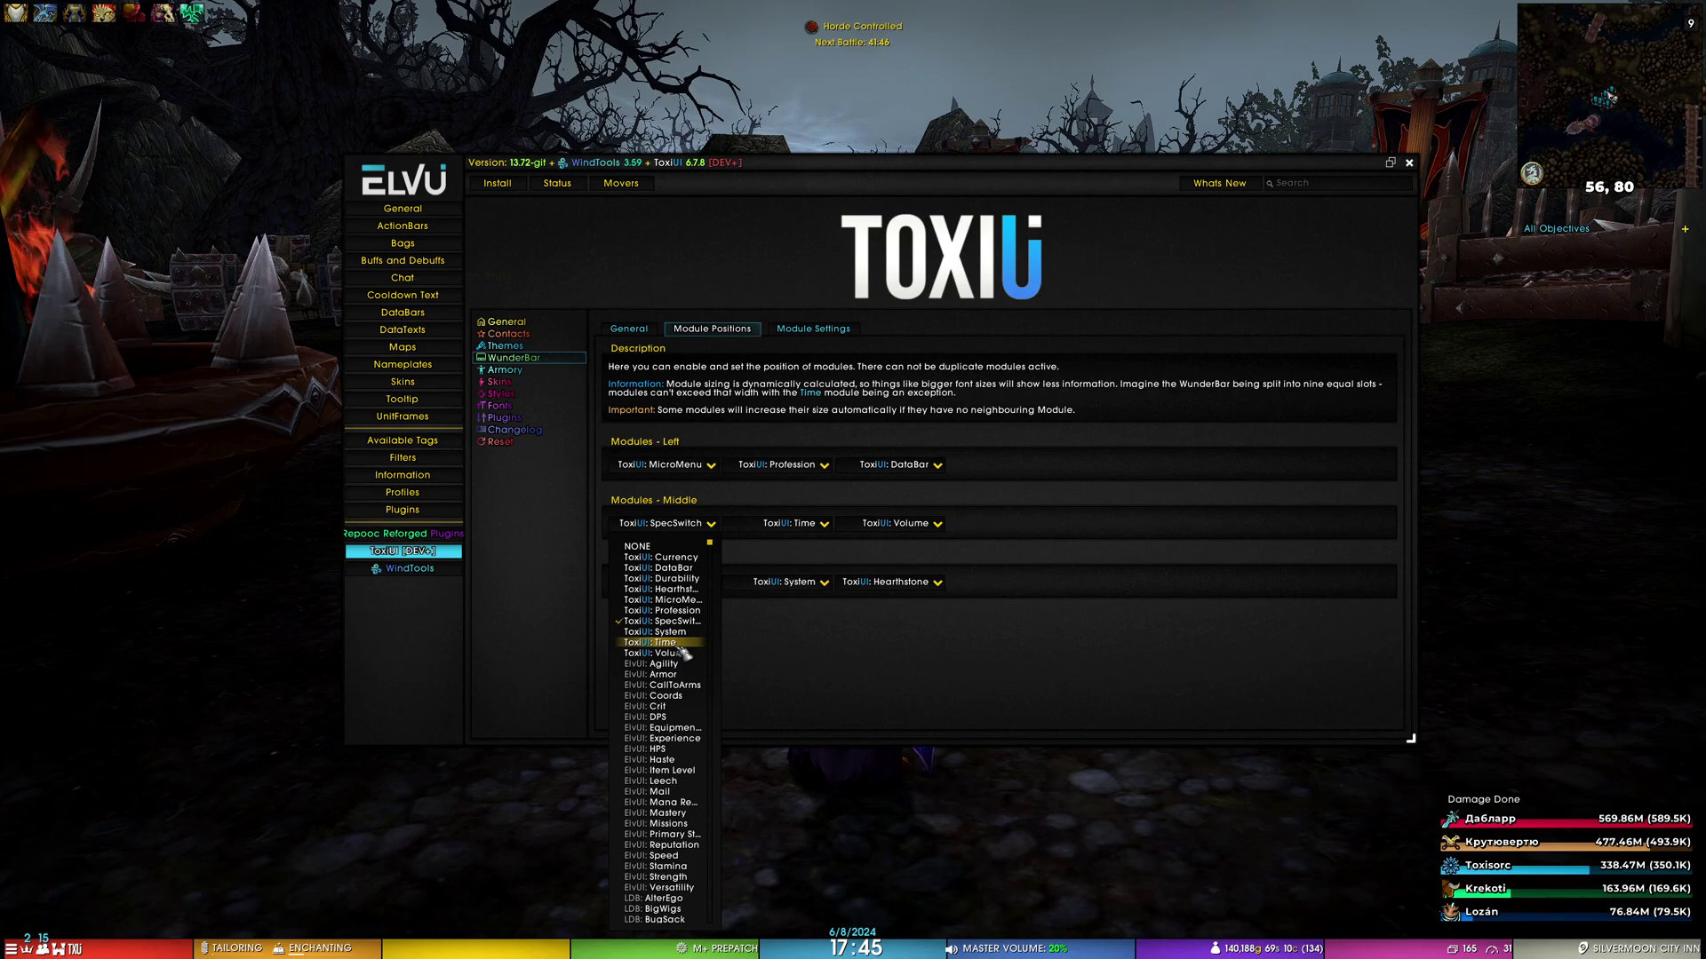
scroll(680, 649, down, 3)
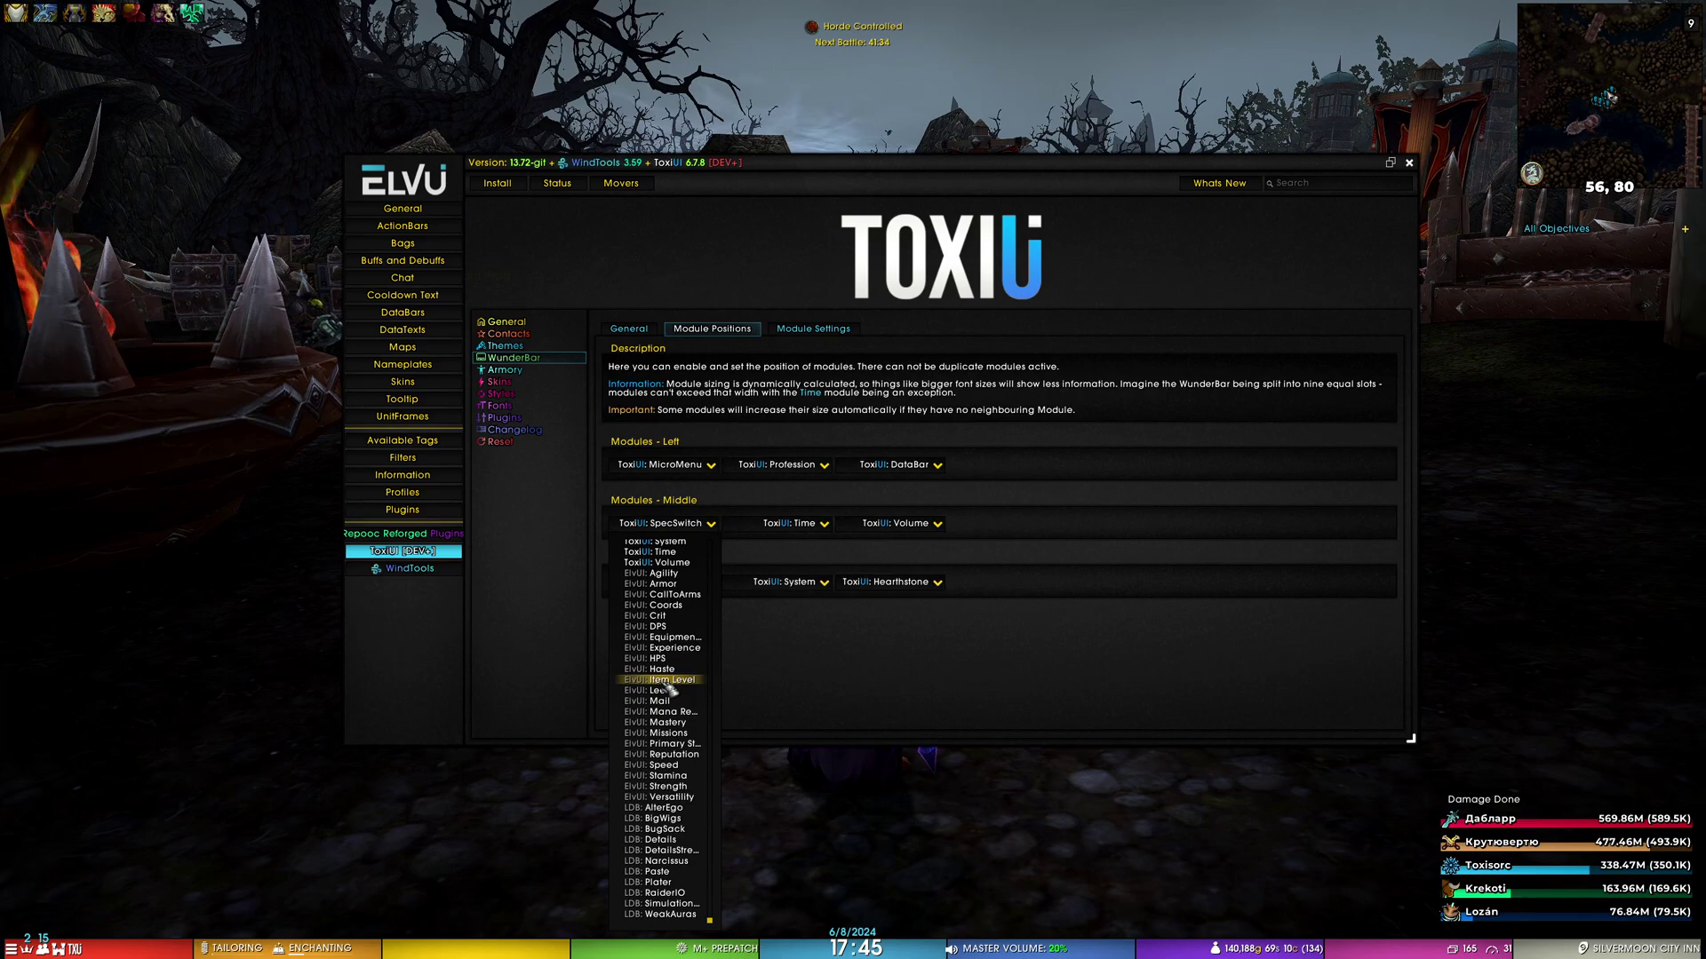
click(711, 524)
click(710, 525)
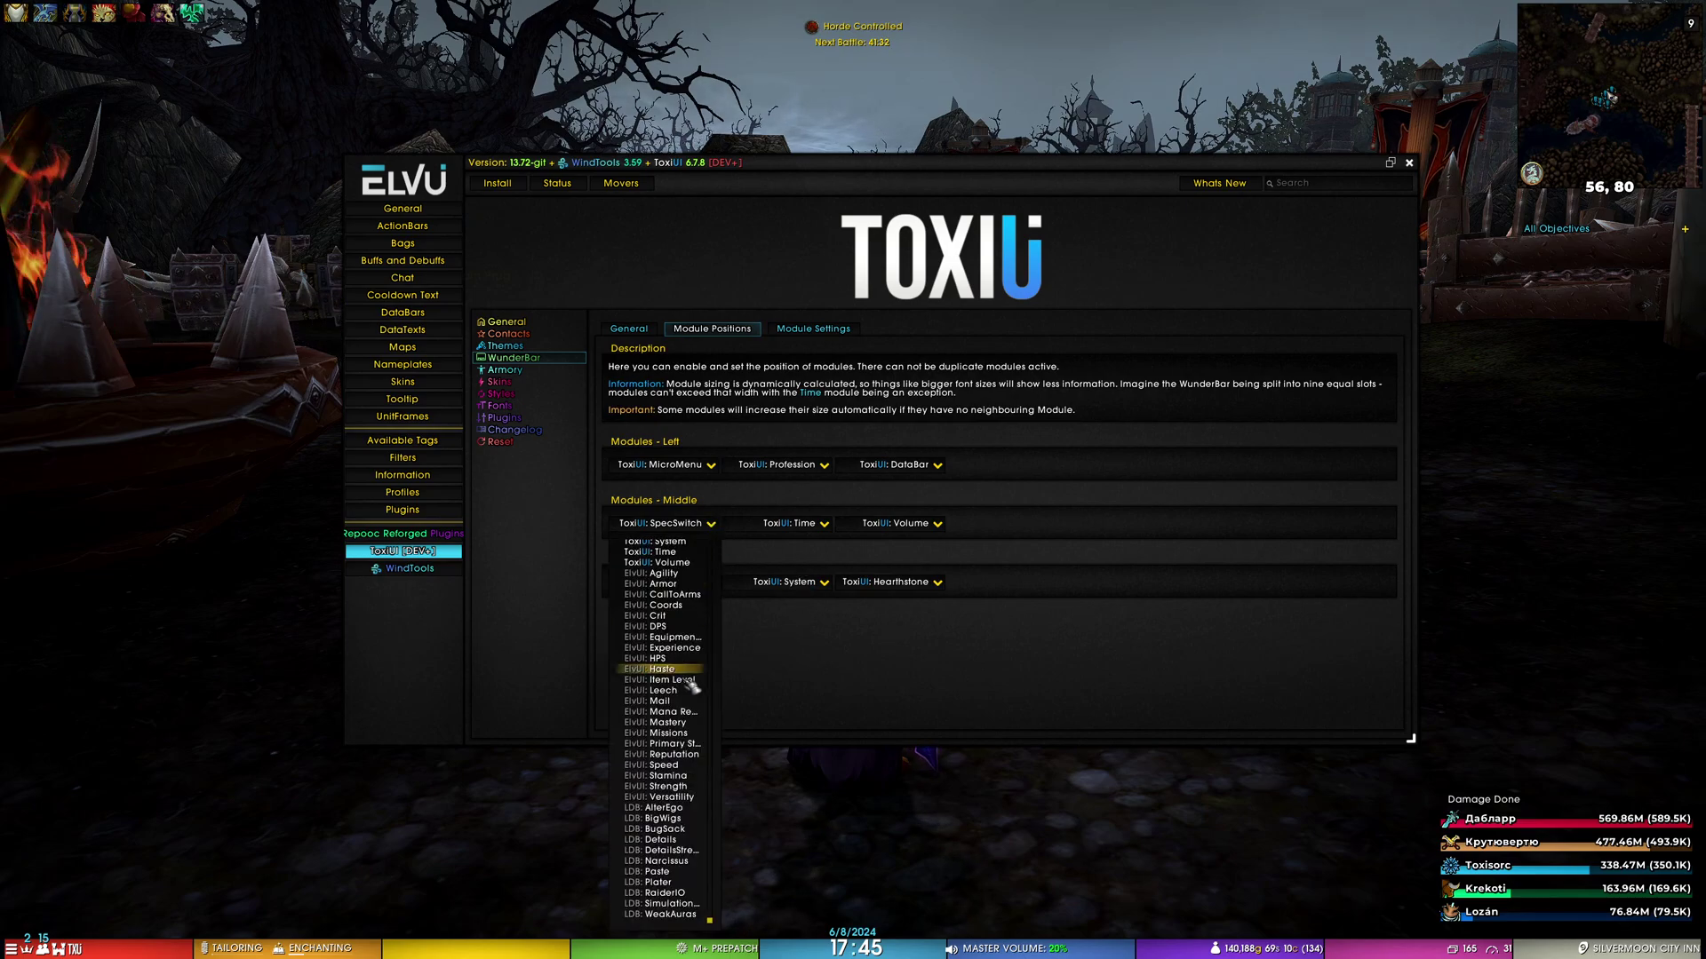
click(679, 841)
click(1409, 163)
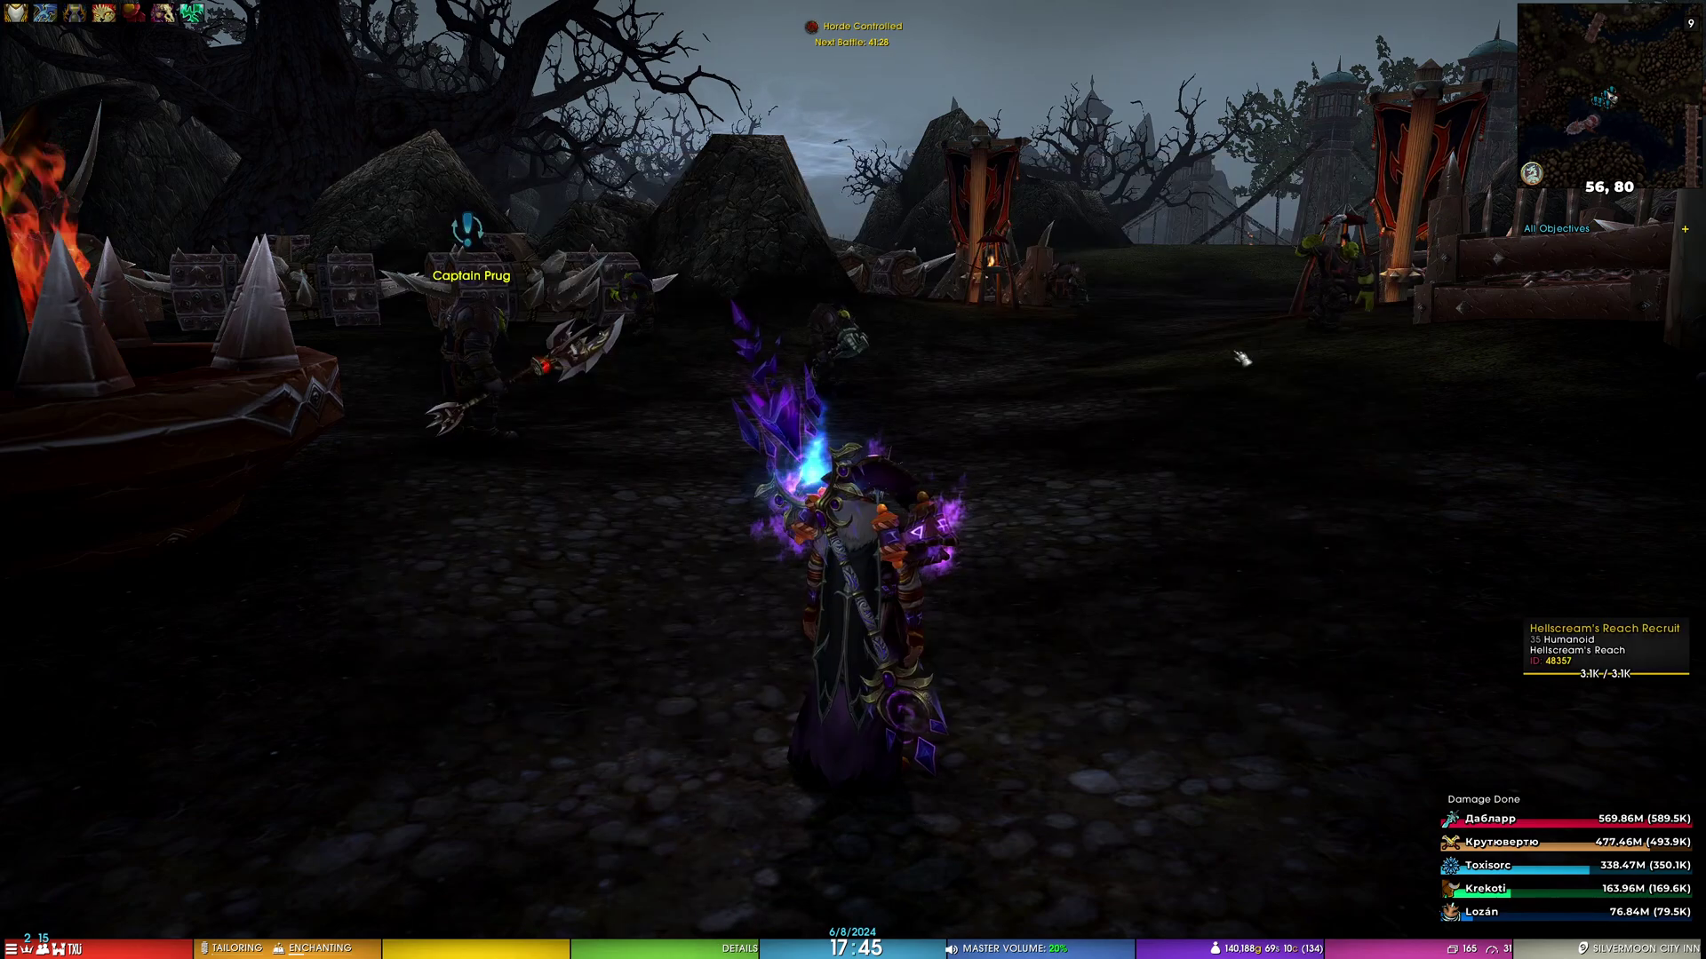
View the Details! options through its WunderBar module and close them again
right_click(748, 951)
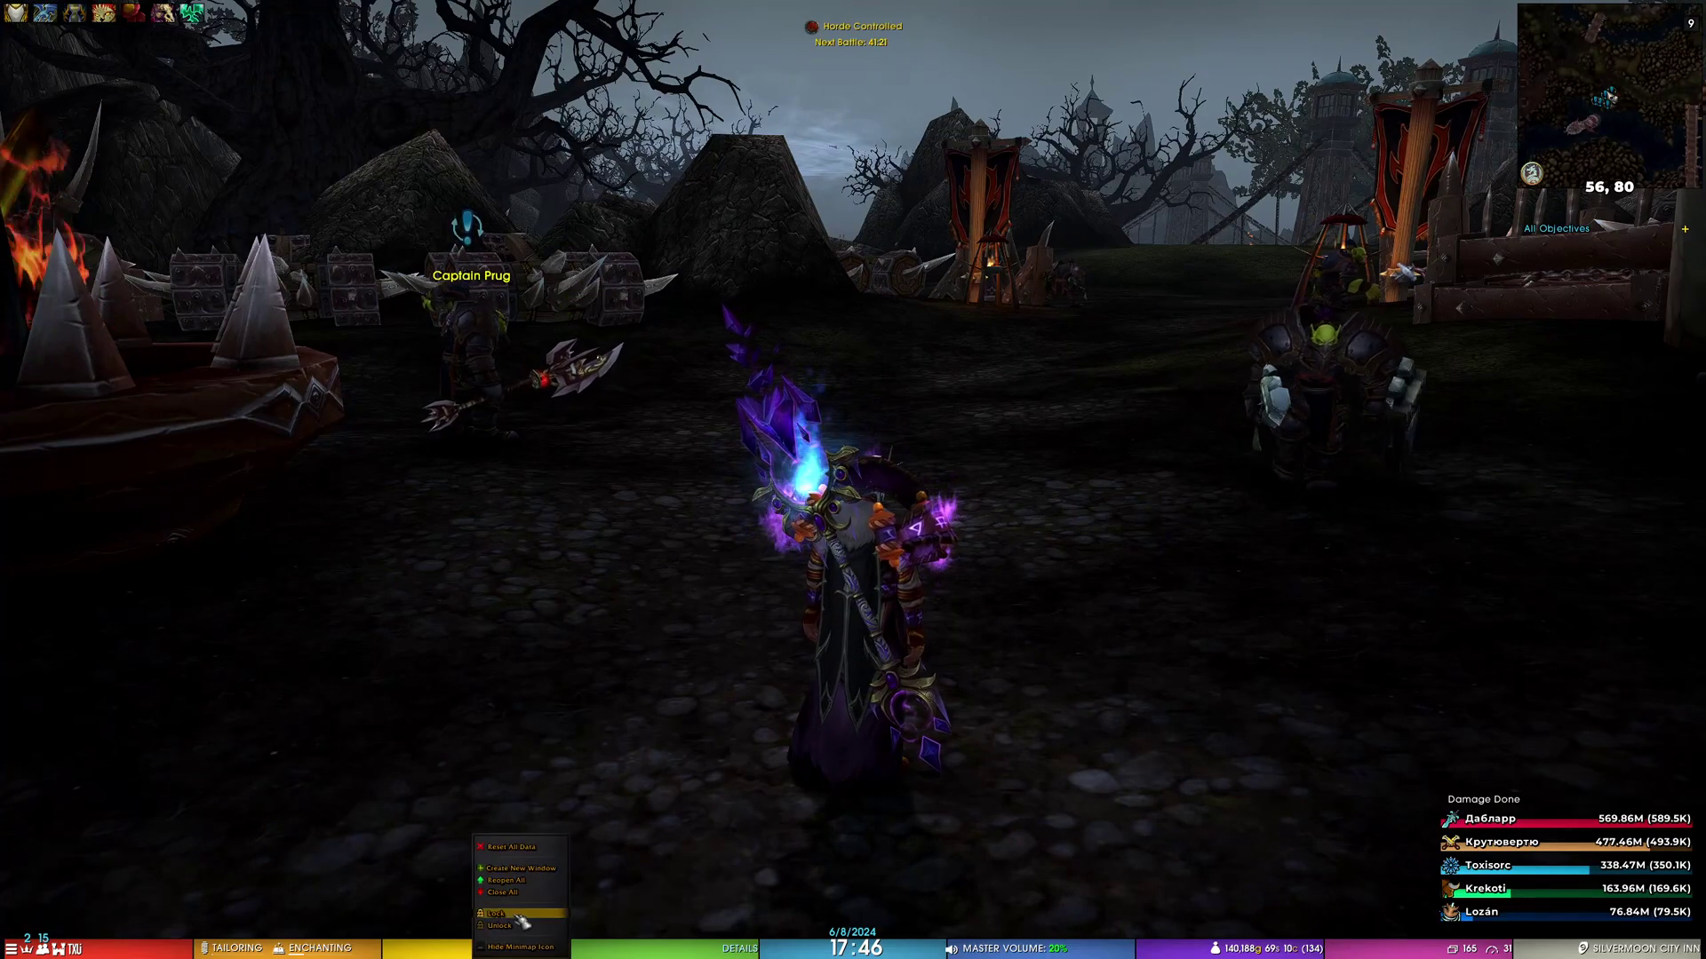
click(702, 949)
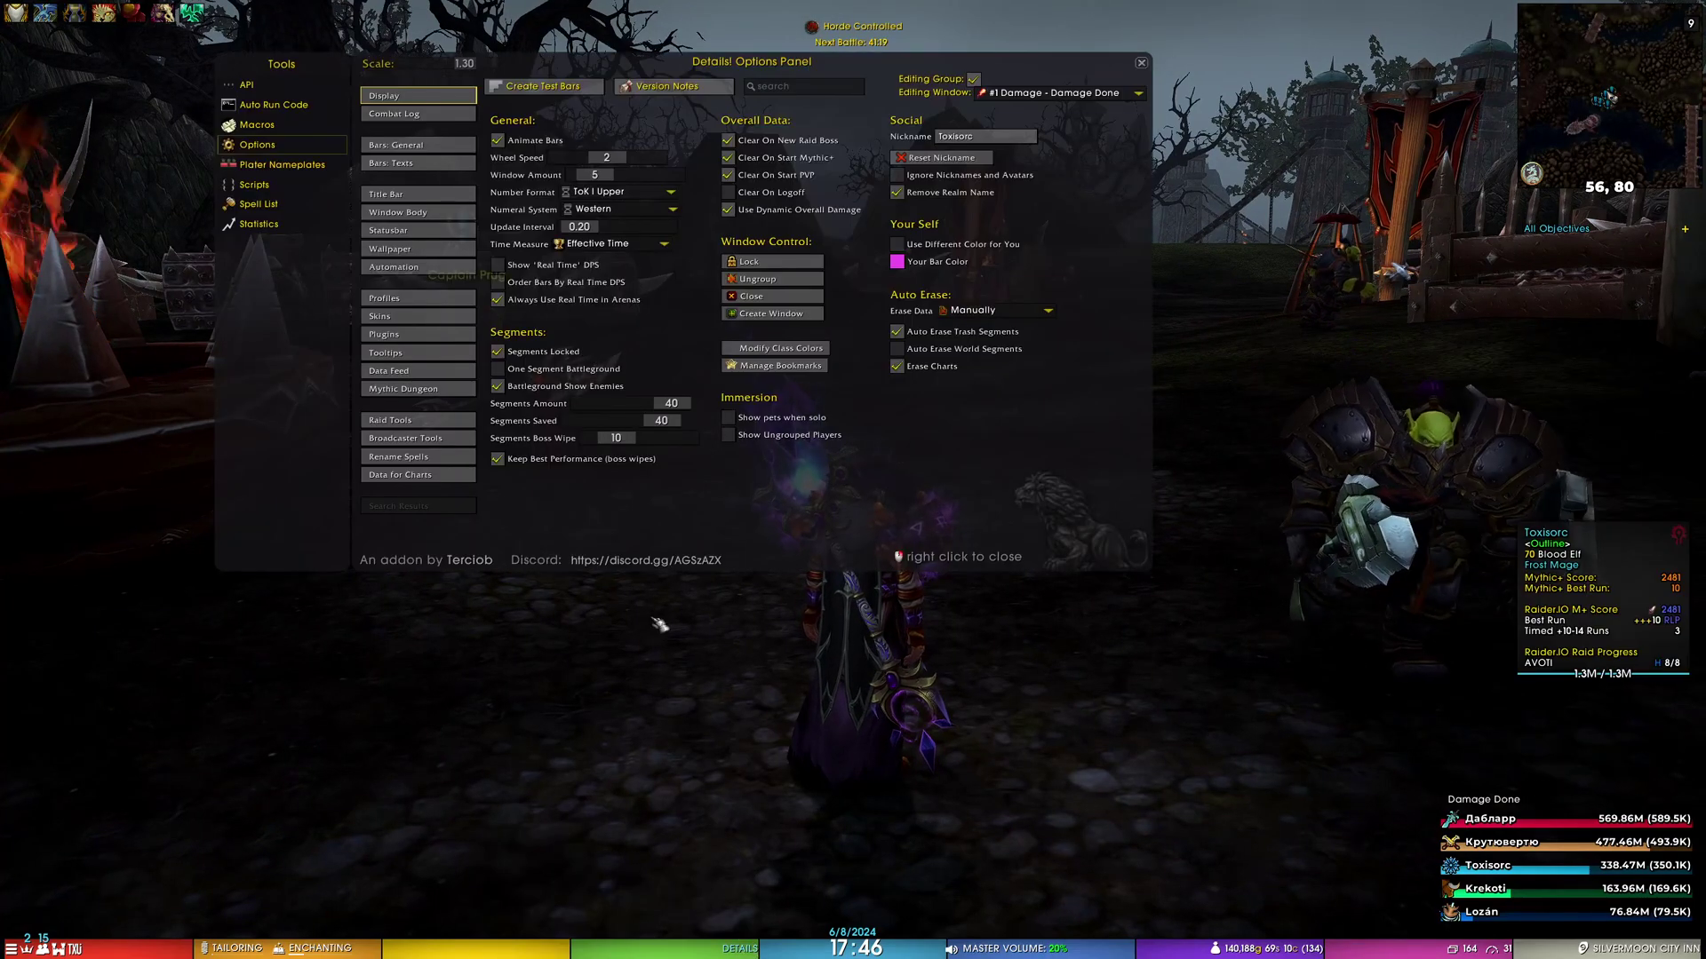
key(Escape)
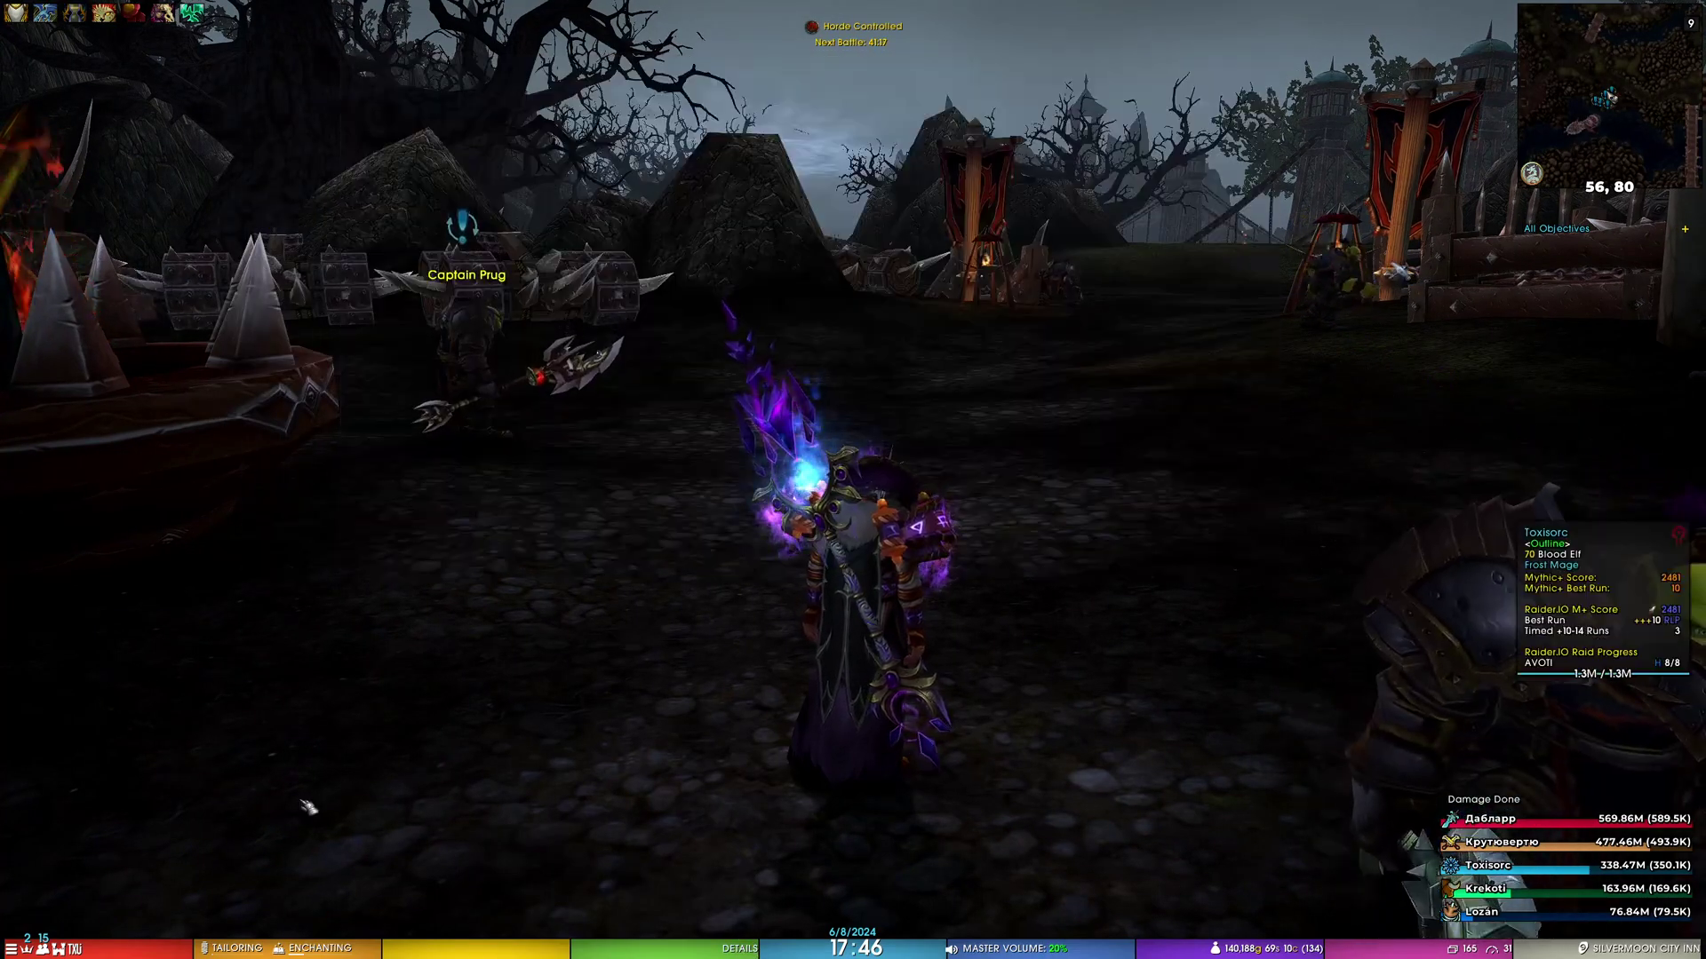
Reopen the ToxiUI configuration and set the first middle module back to ToxiUI: SpecSwitch
click(72, 949)
click(711, 524)
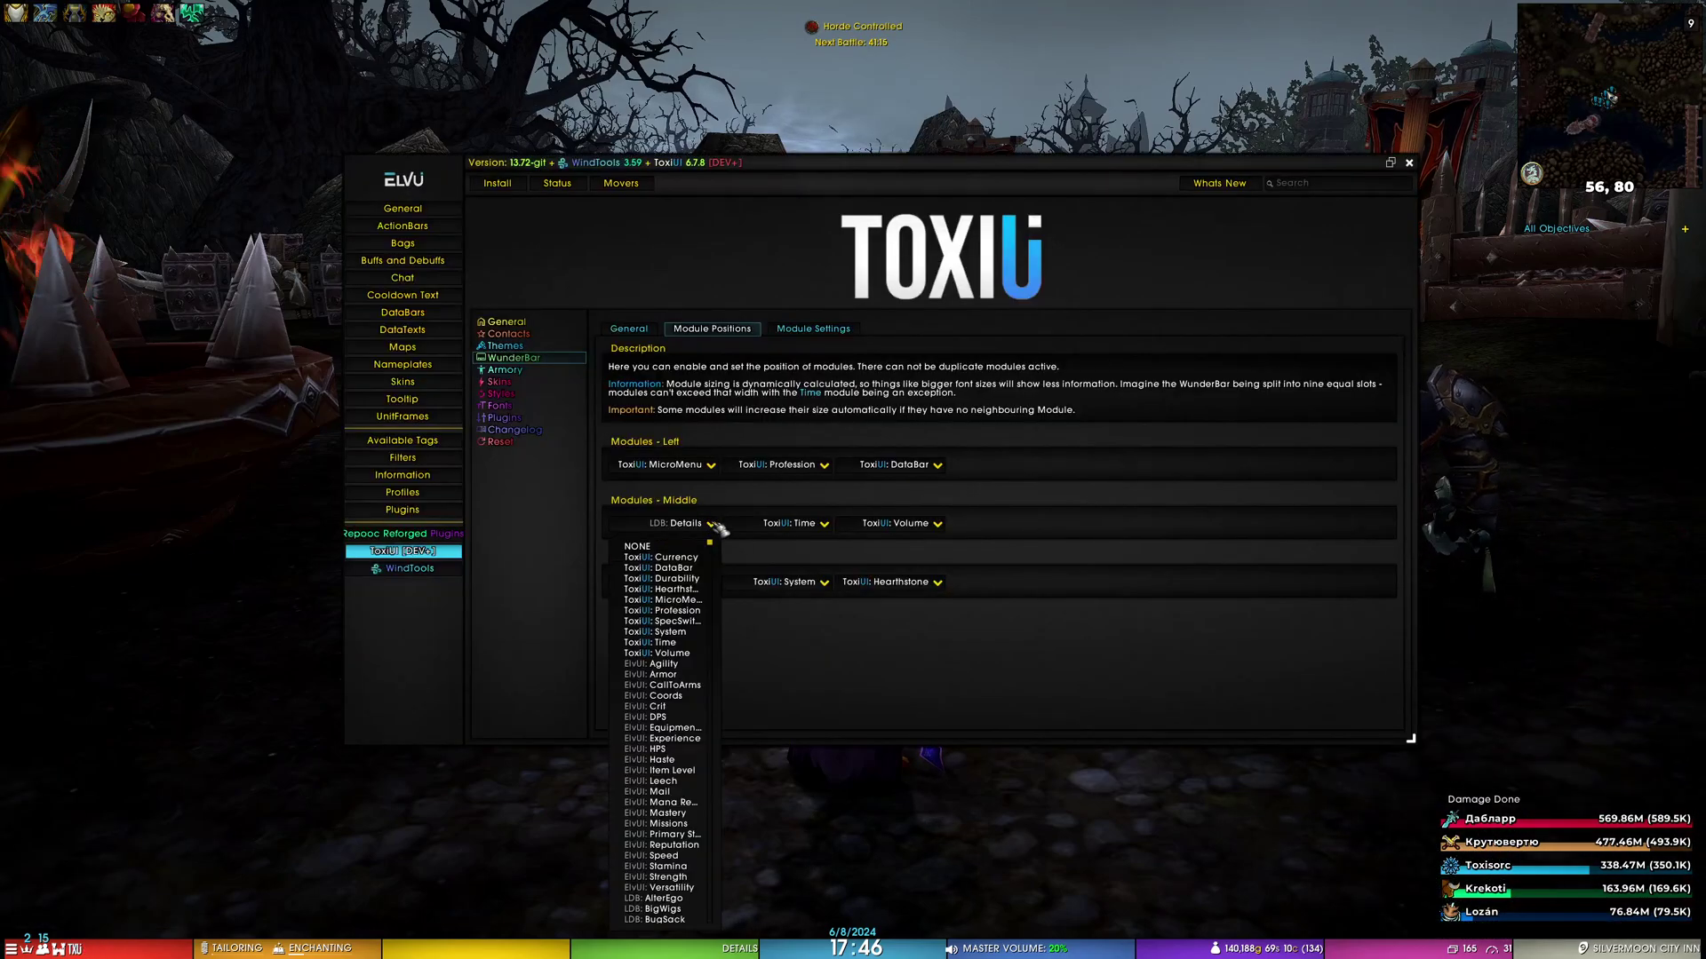
click(662, 621)
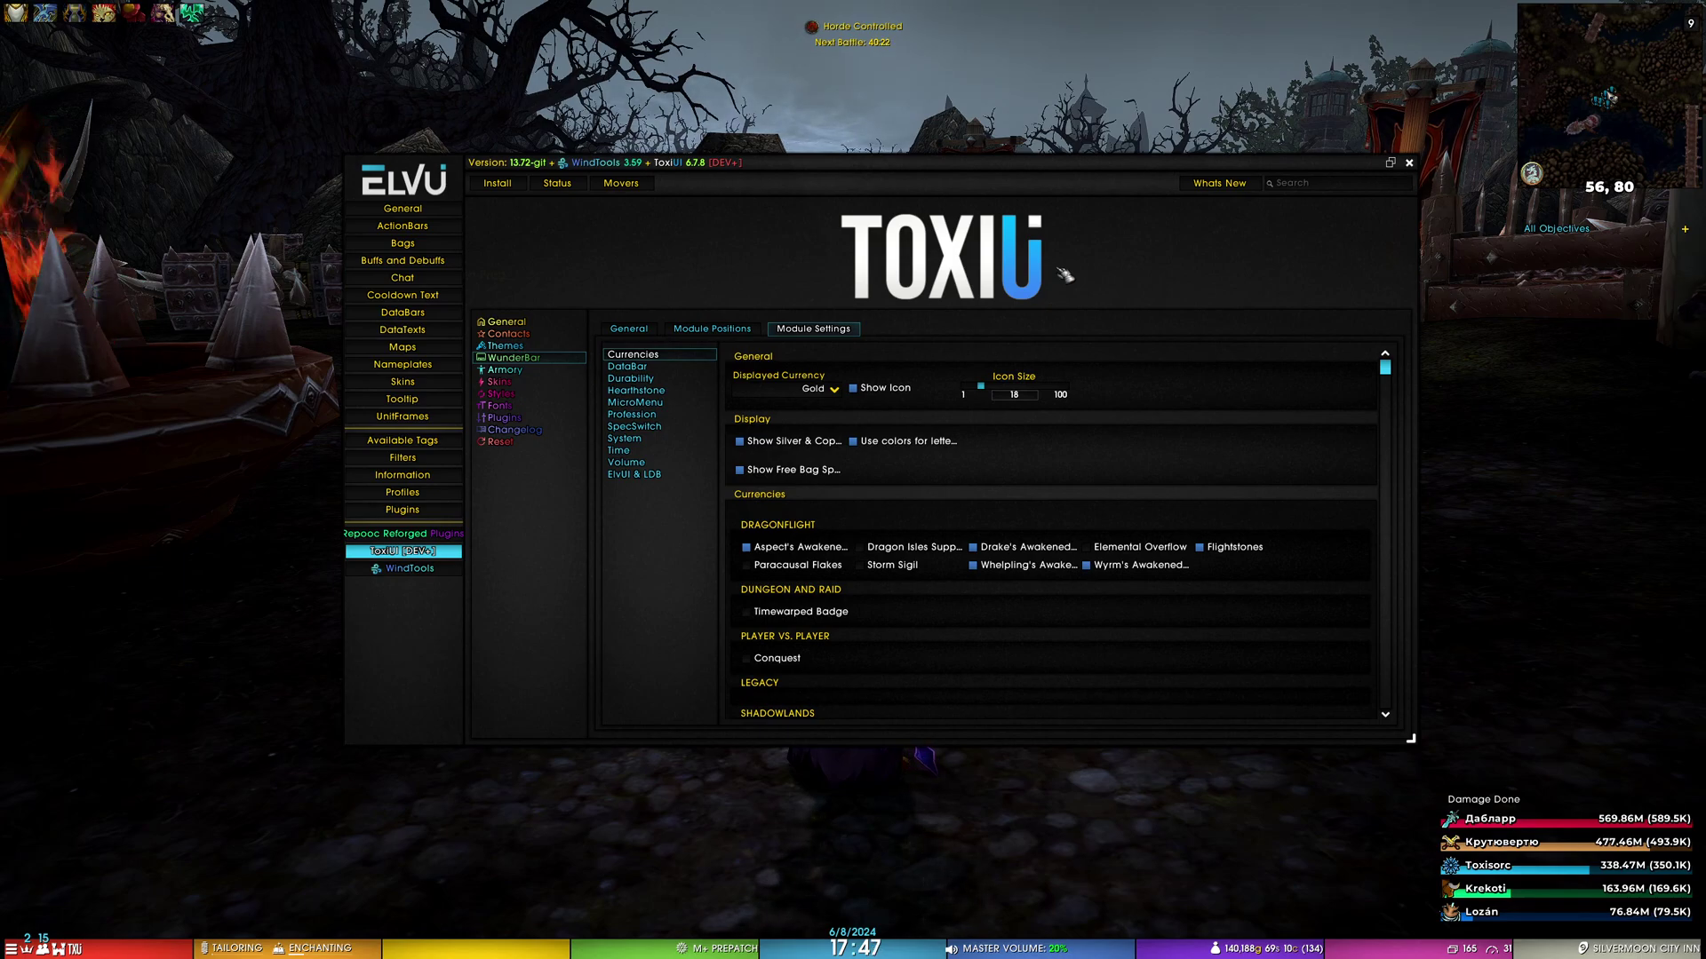
Try Cosmic Flux as the currency module's displayed currency and set it back to Gold
click(834, 391)
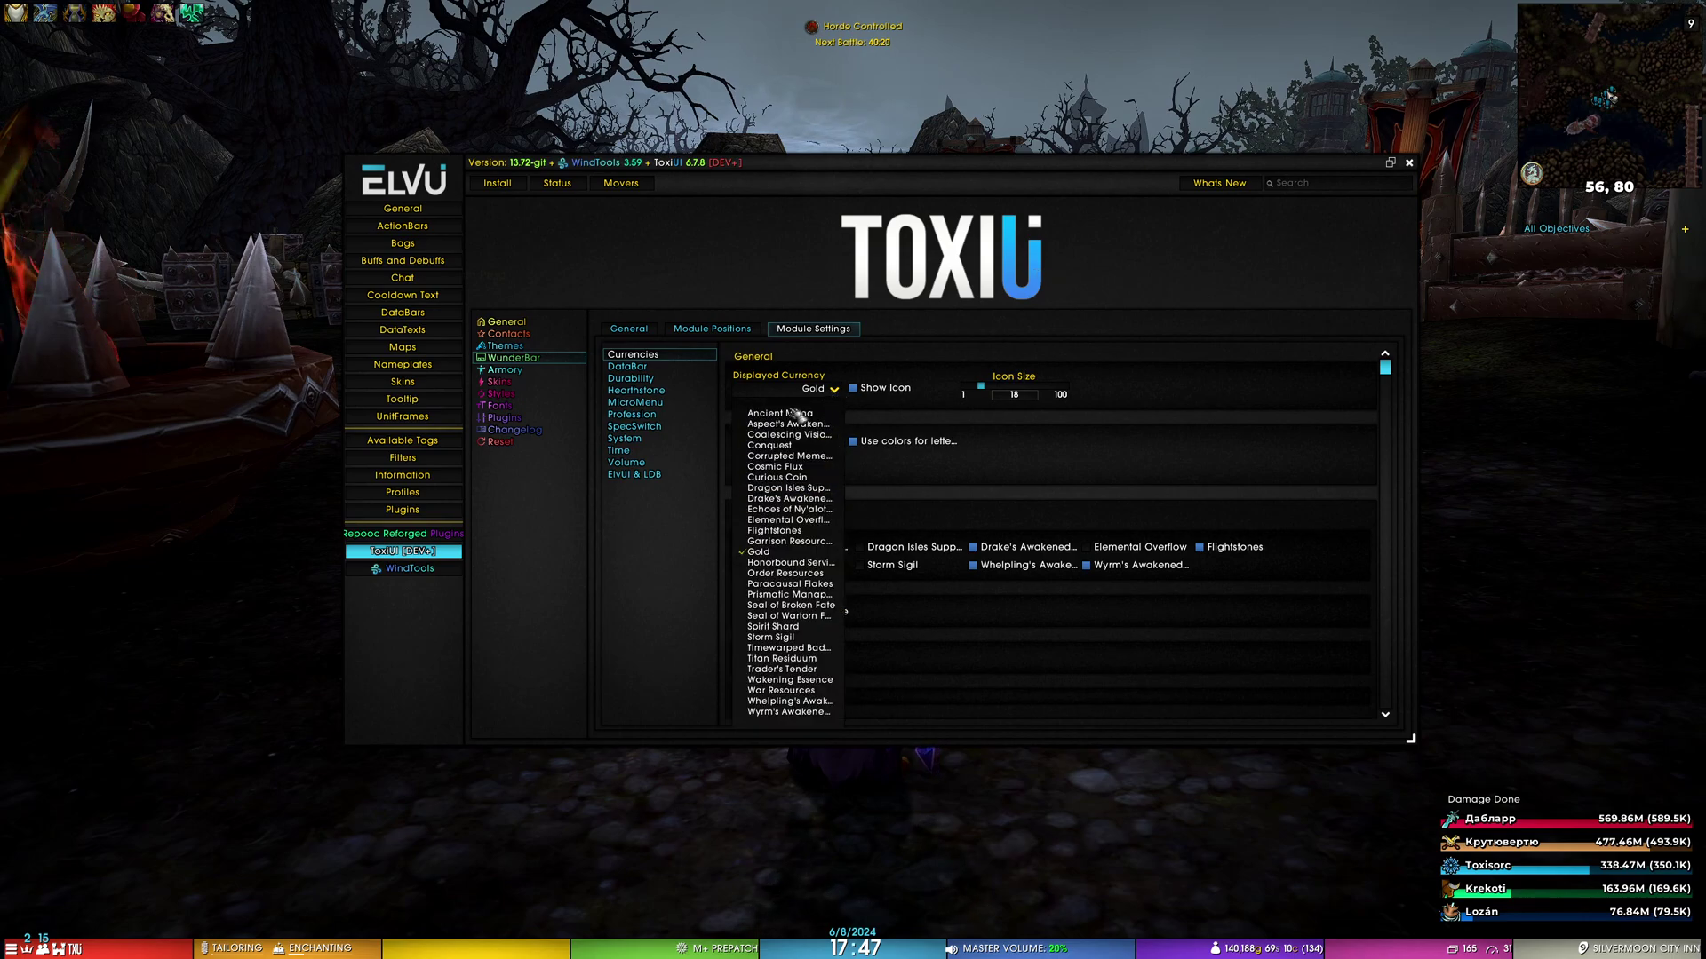
click(818, 467)
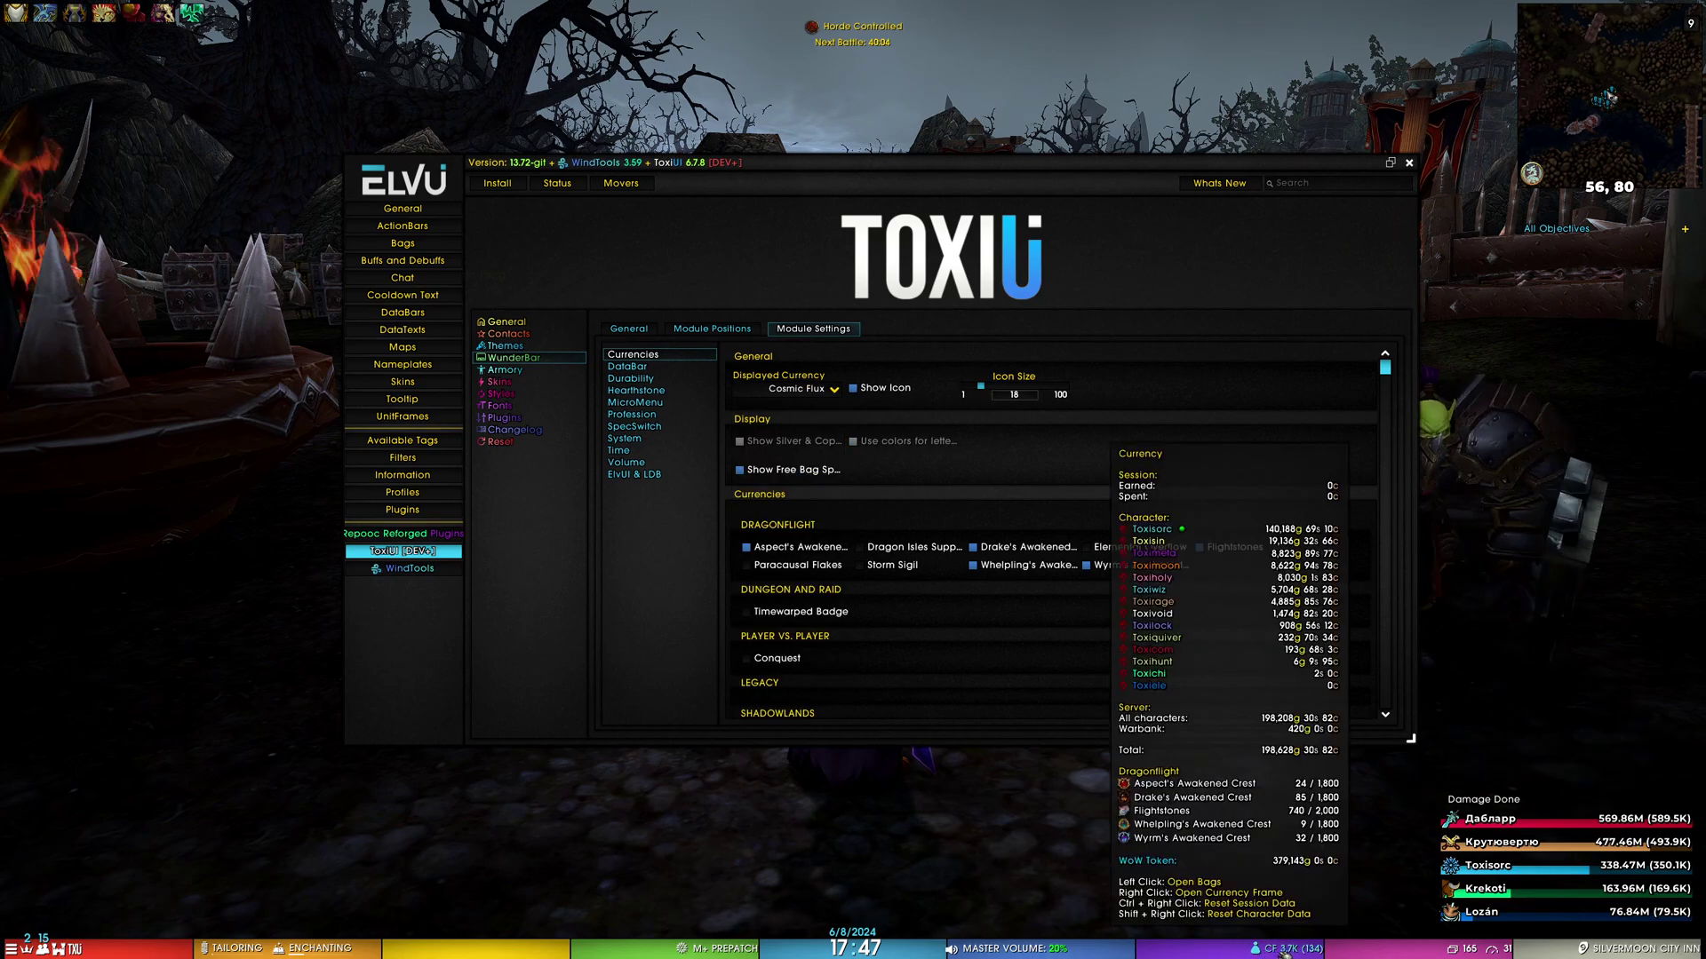
click(833, 389)
click(791, 398)
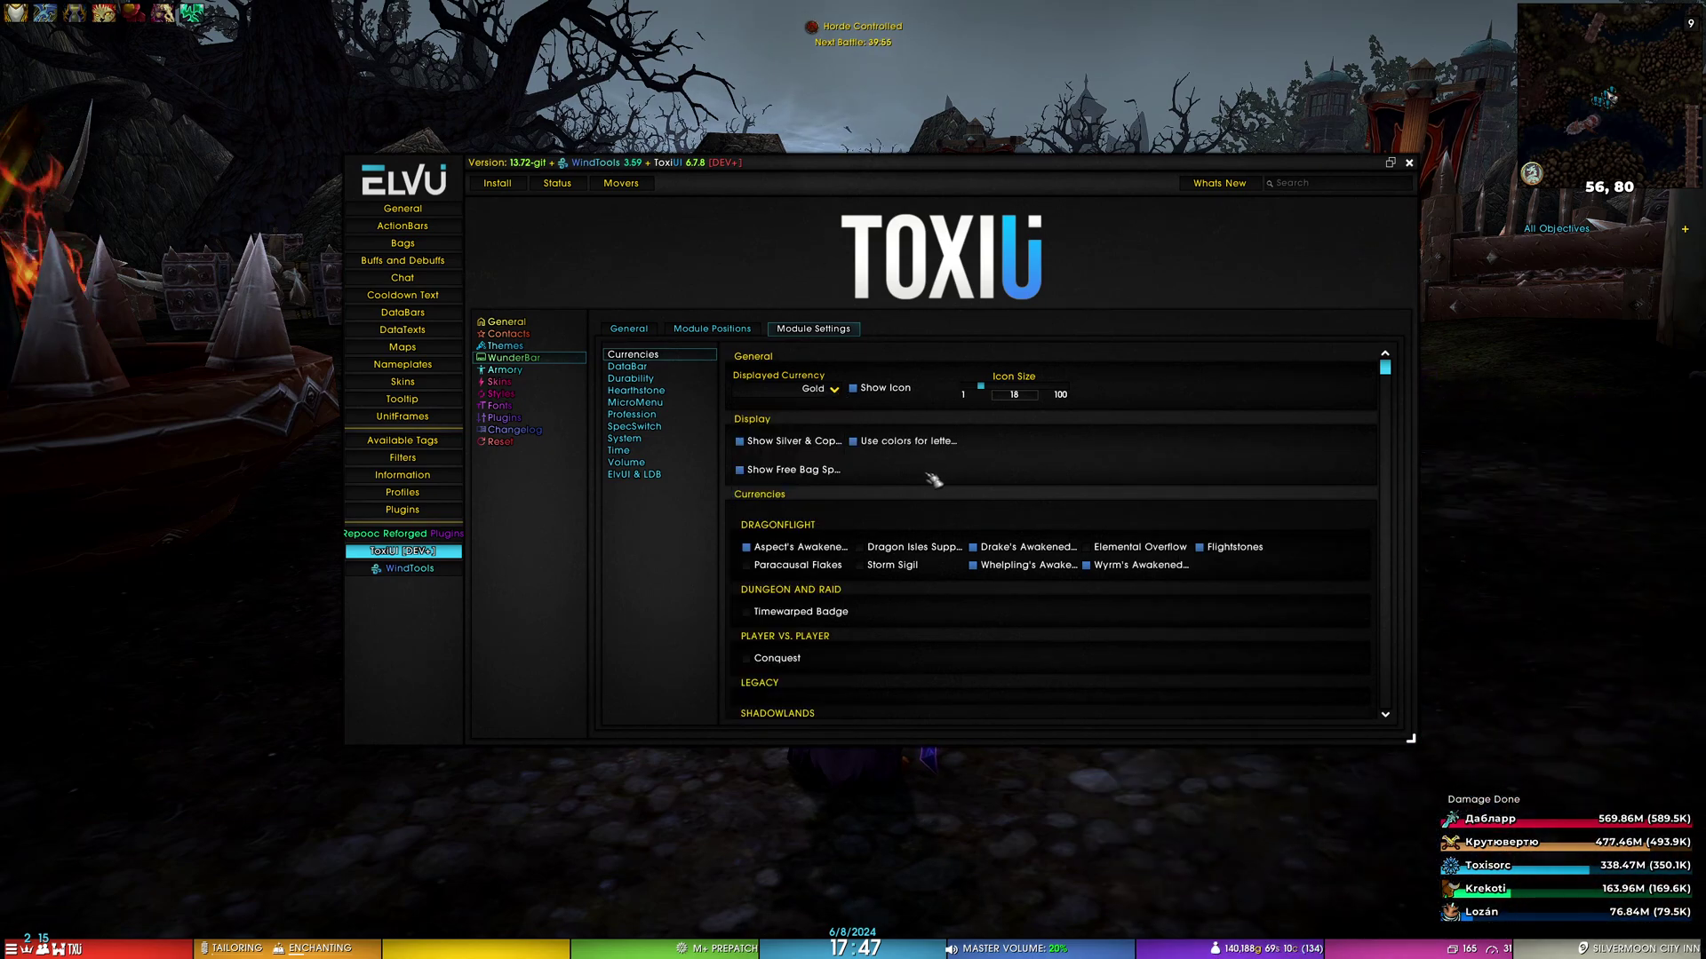
Toggle the currency module's silver and copper display and its free bag space display off and back on
click(791, 443)
click(790, 443)
click(791, 443)
click(791, 443)
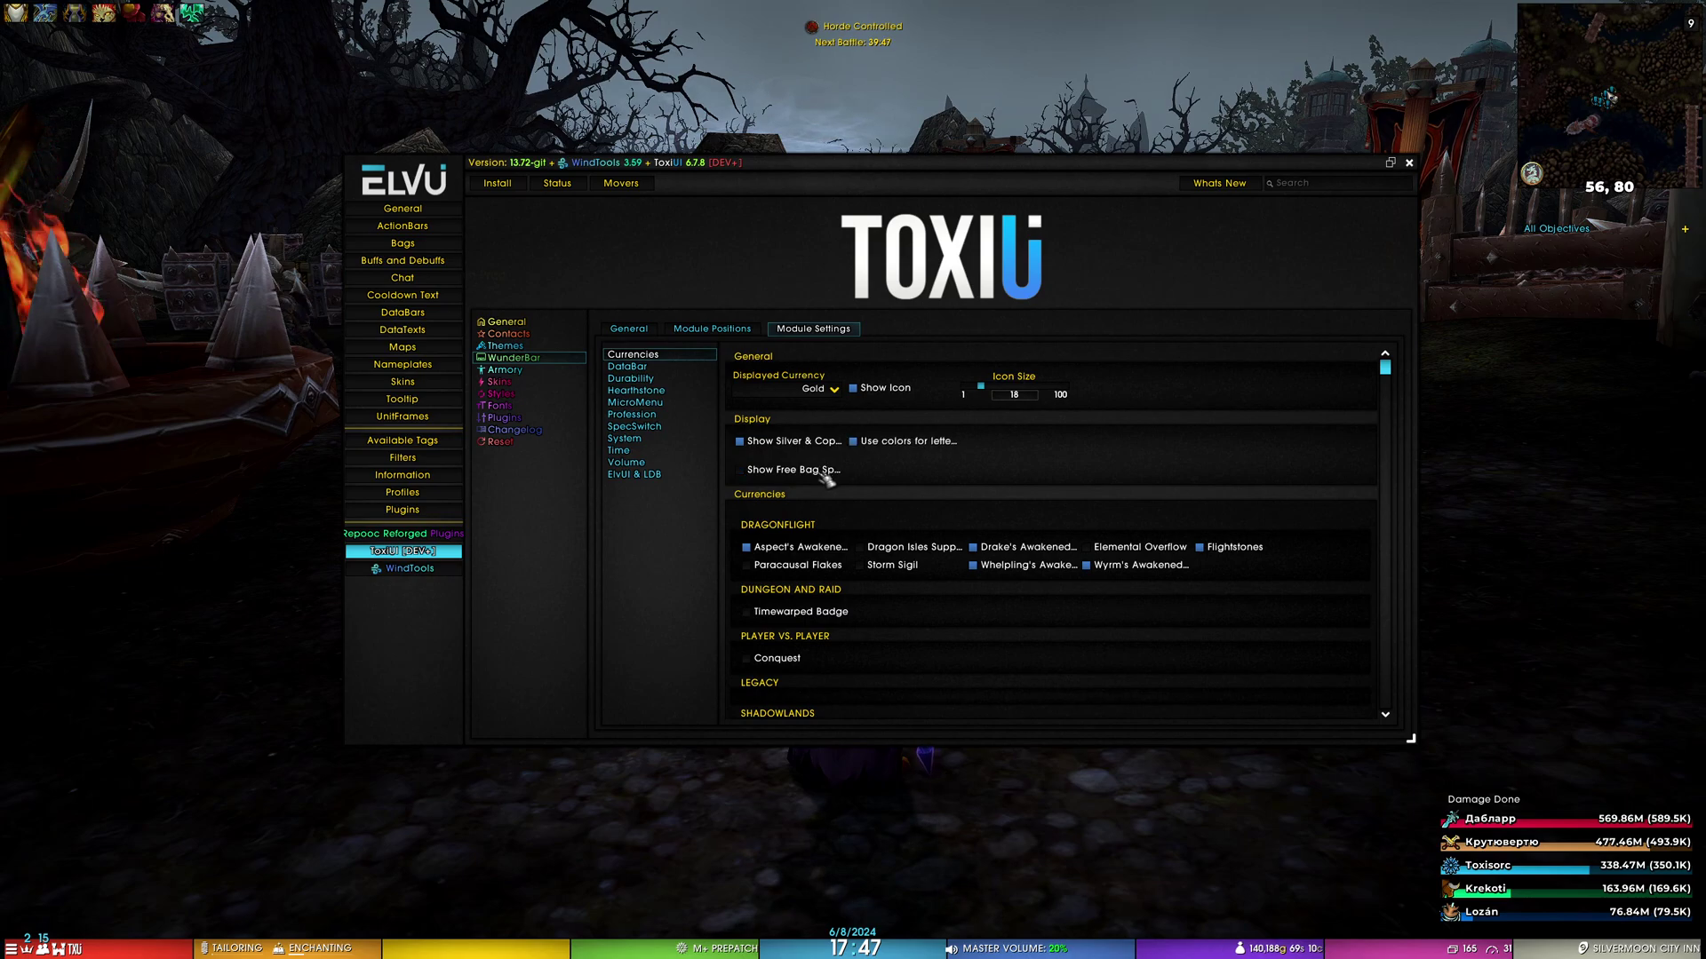
Examine the currency module's tracked-currency list alongside its WunderBar tooltip and toggle Timewarped Badge under Dungeon and Raid
scroll(826, 480, down, 1)
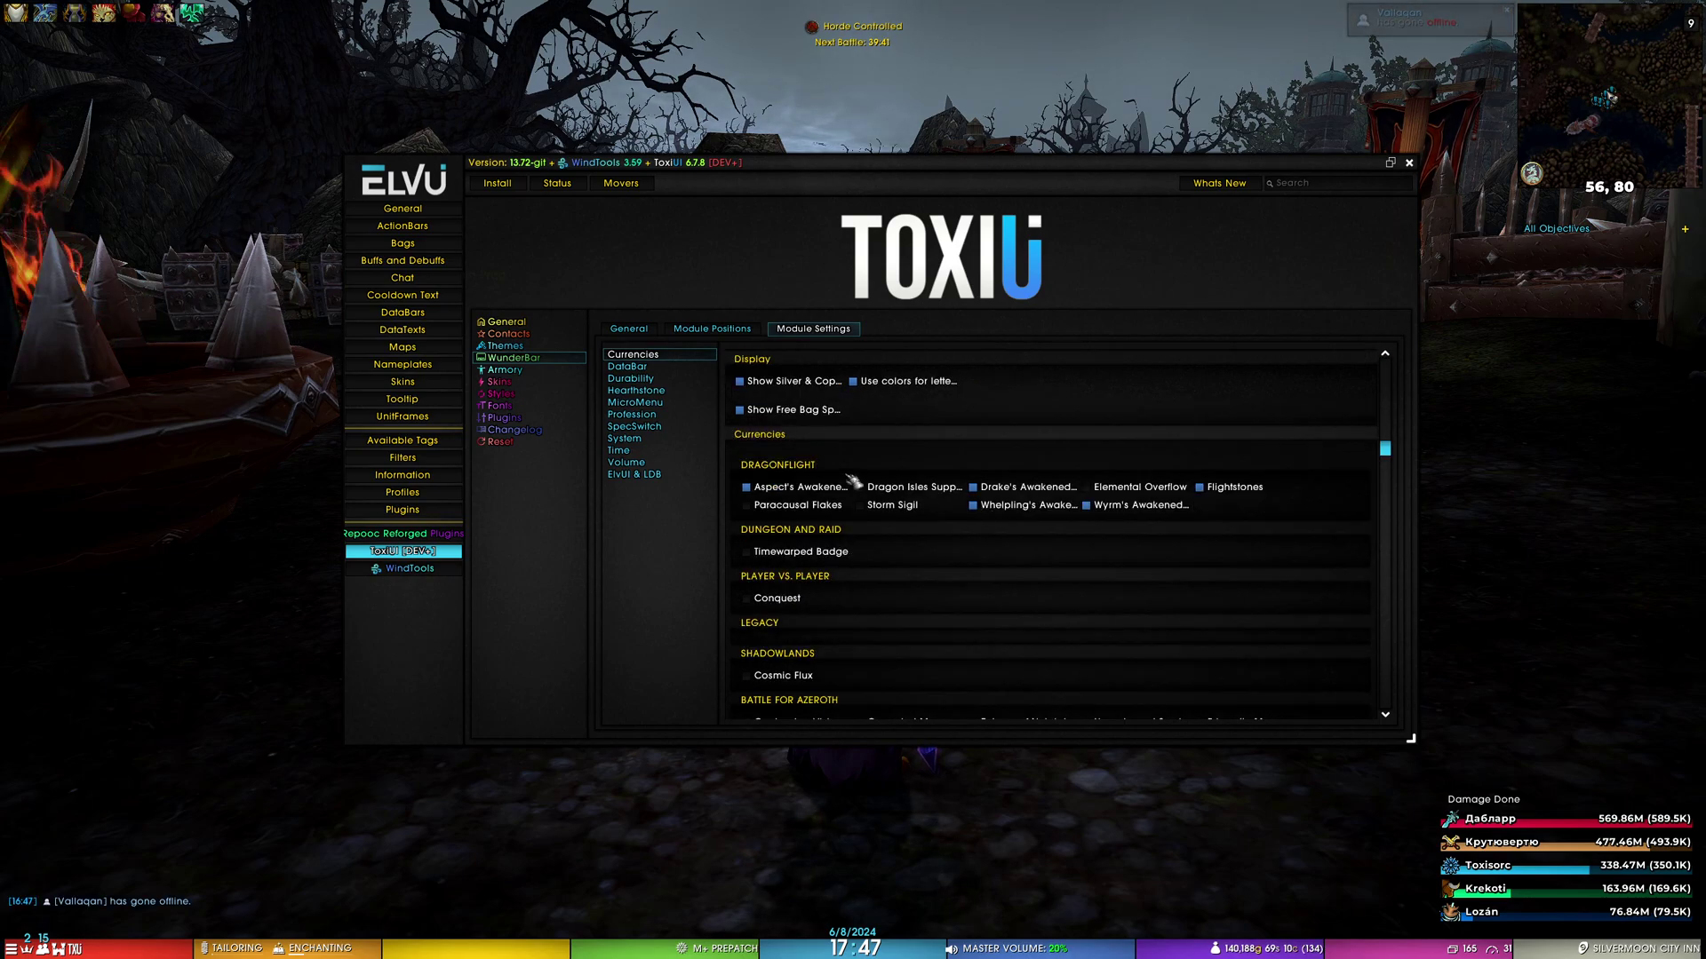
scroll(812, 513, down, 1)
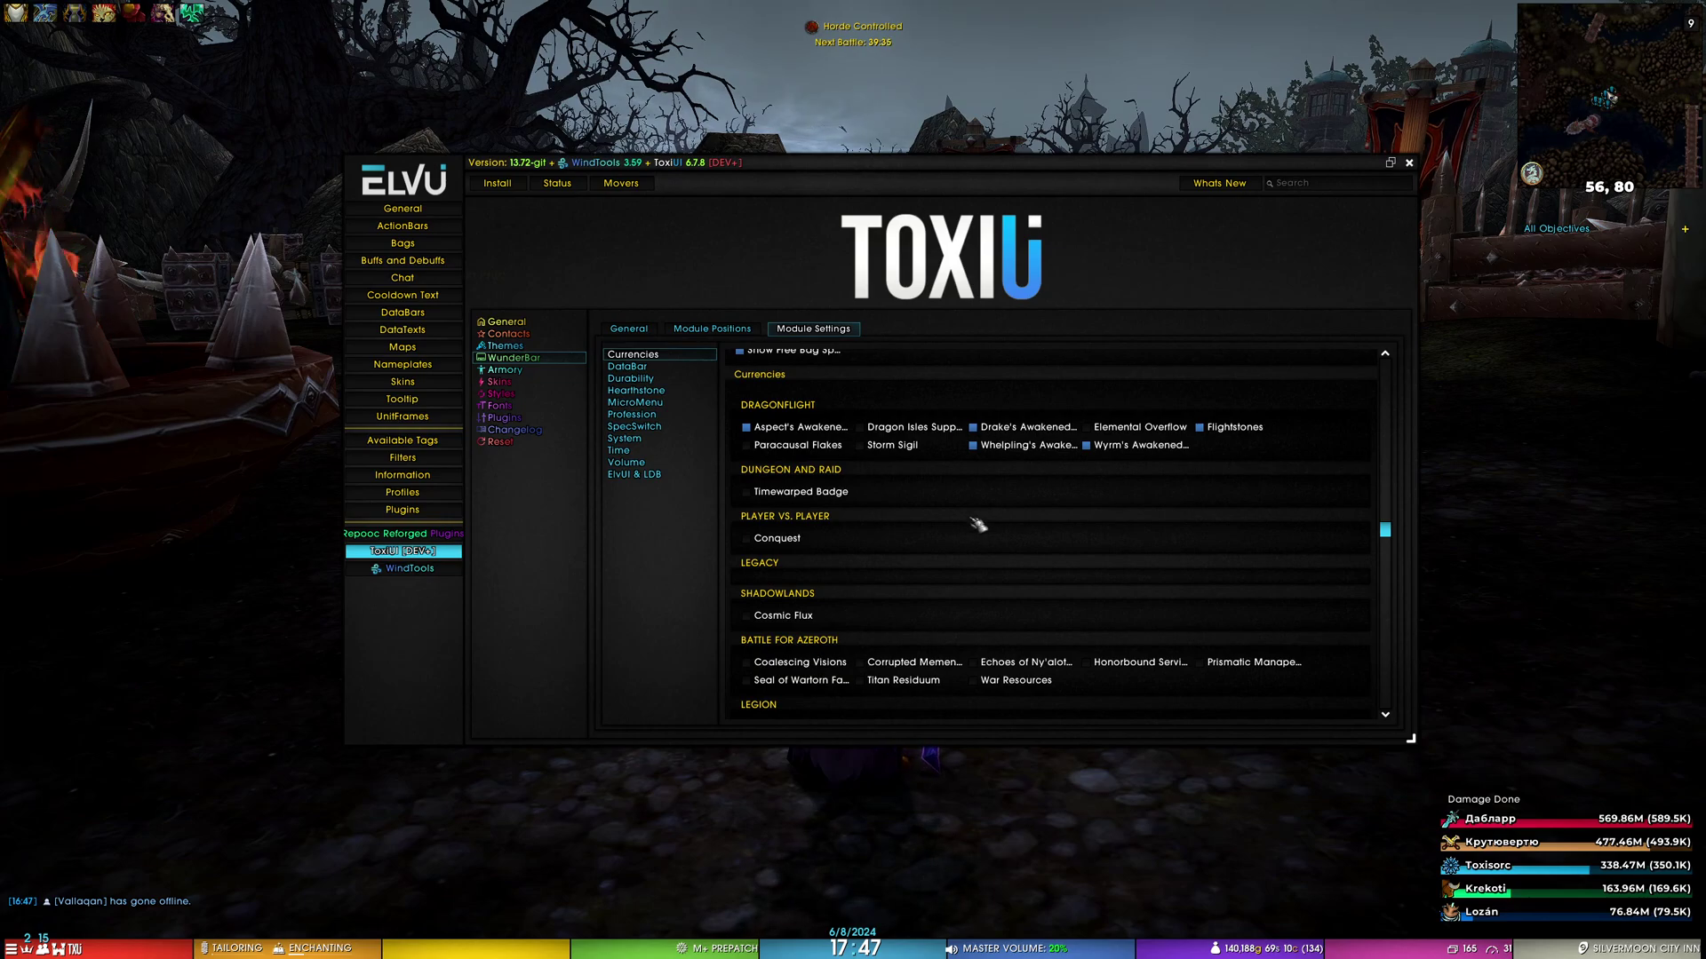
drag(1002, 230, 663, 114)
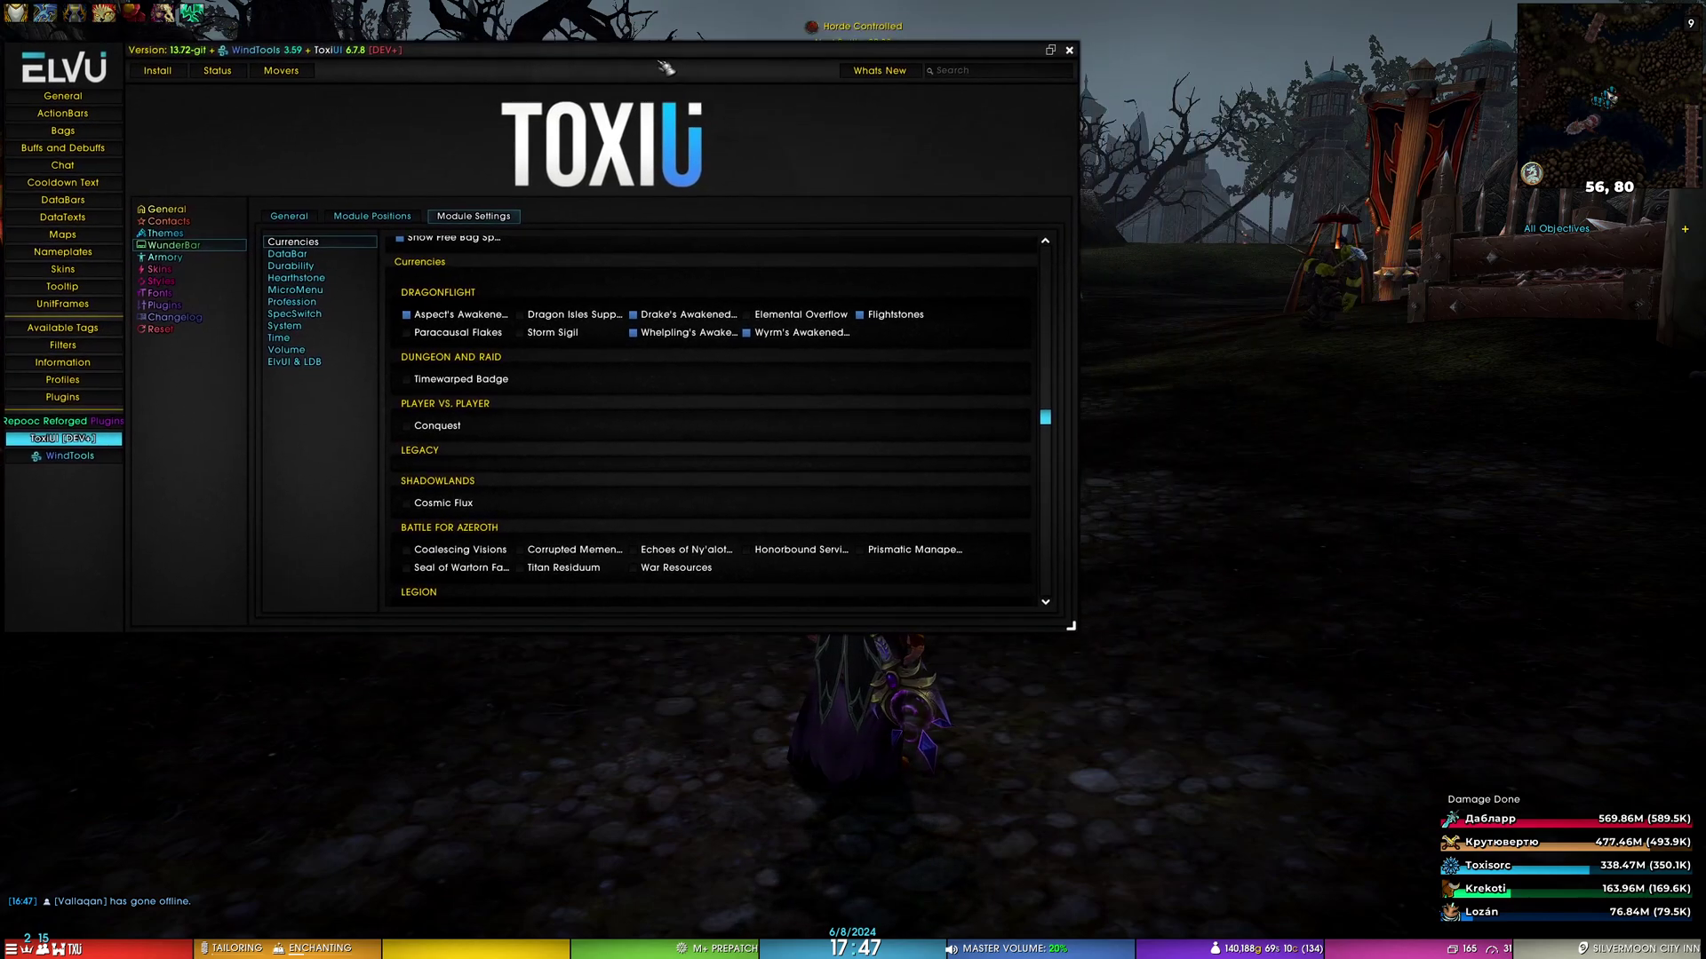
scroll(585, 305, up, 1)
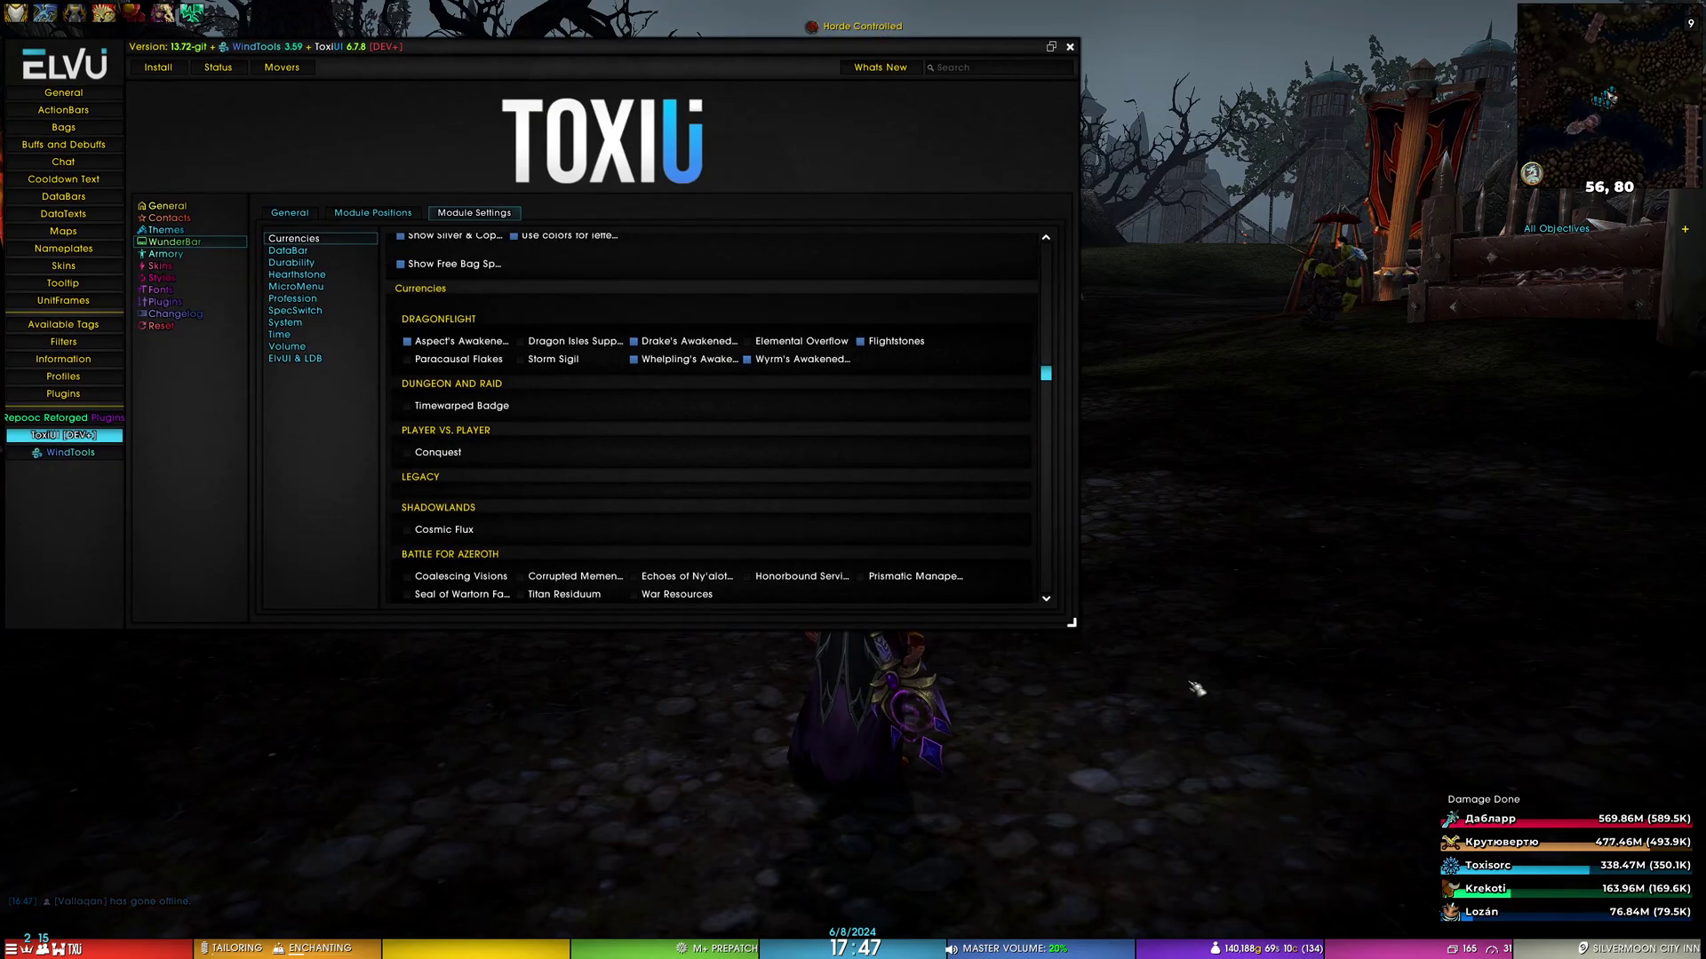
mouse_move(1253, 951)
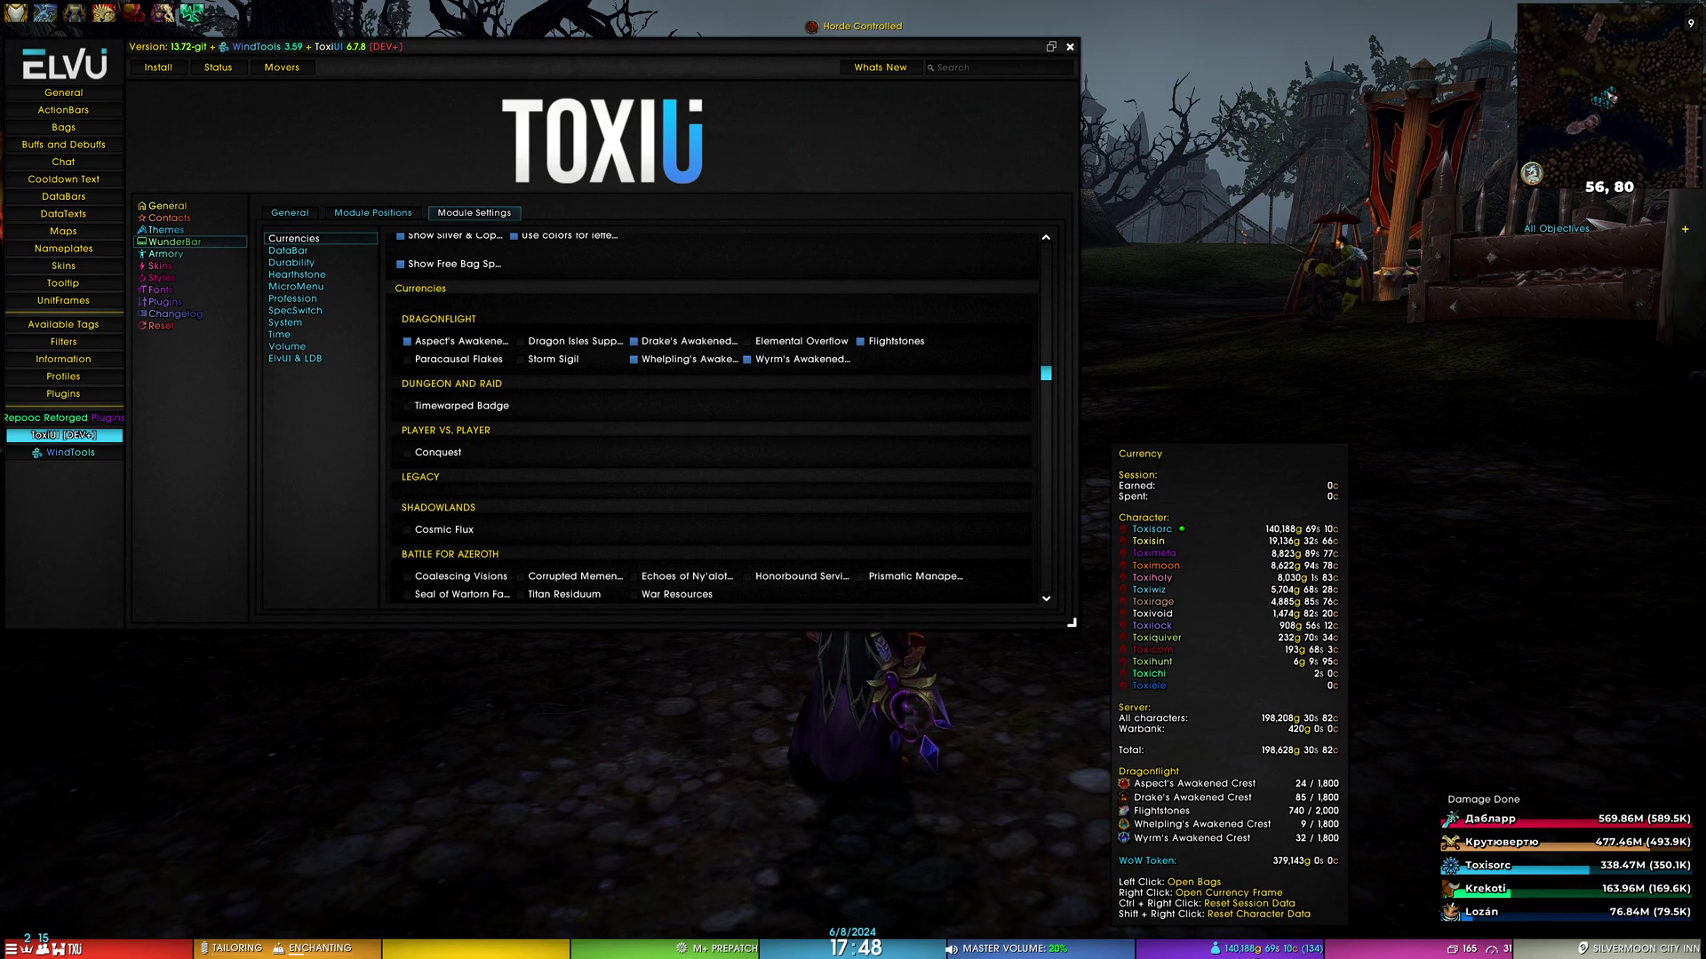
click(478, 407)
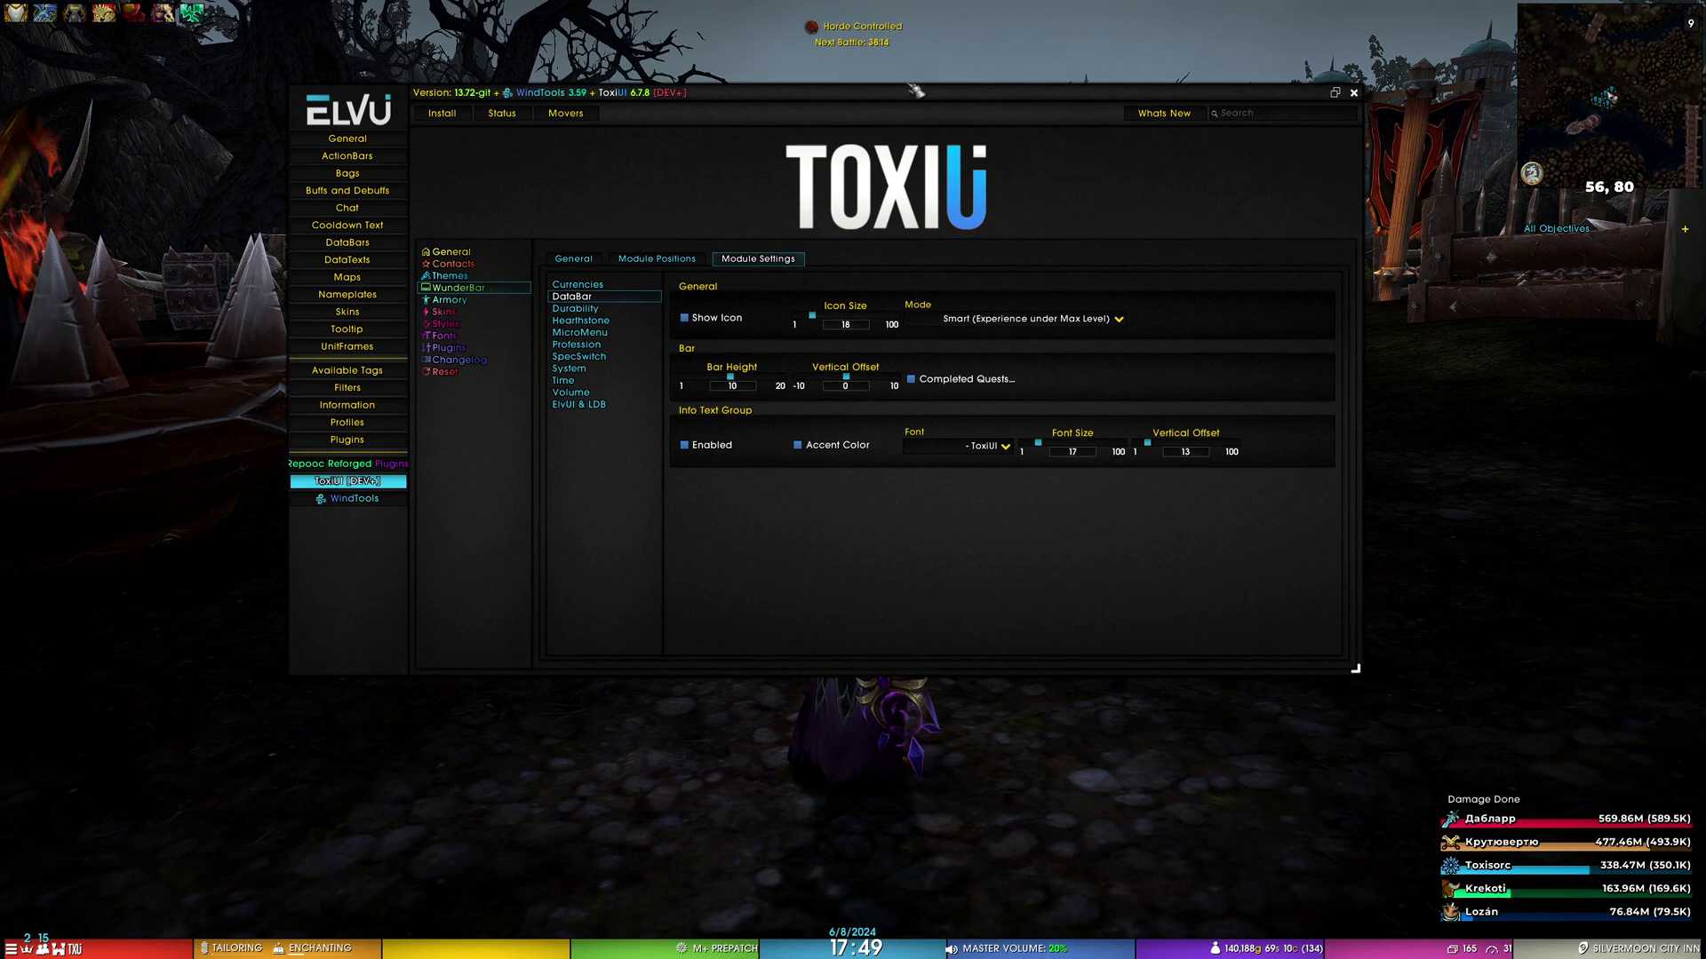
Open the character's reputation list and show Dragonscale Expedition as the experience bar, closing the character frame when done
drag(922, 93, 1100, 114)
key(c)
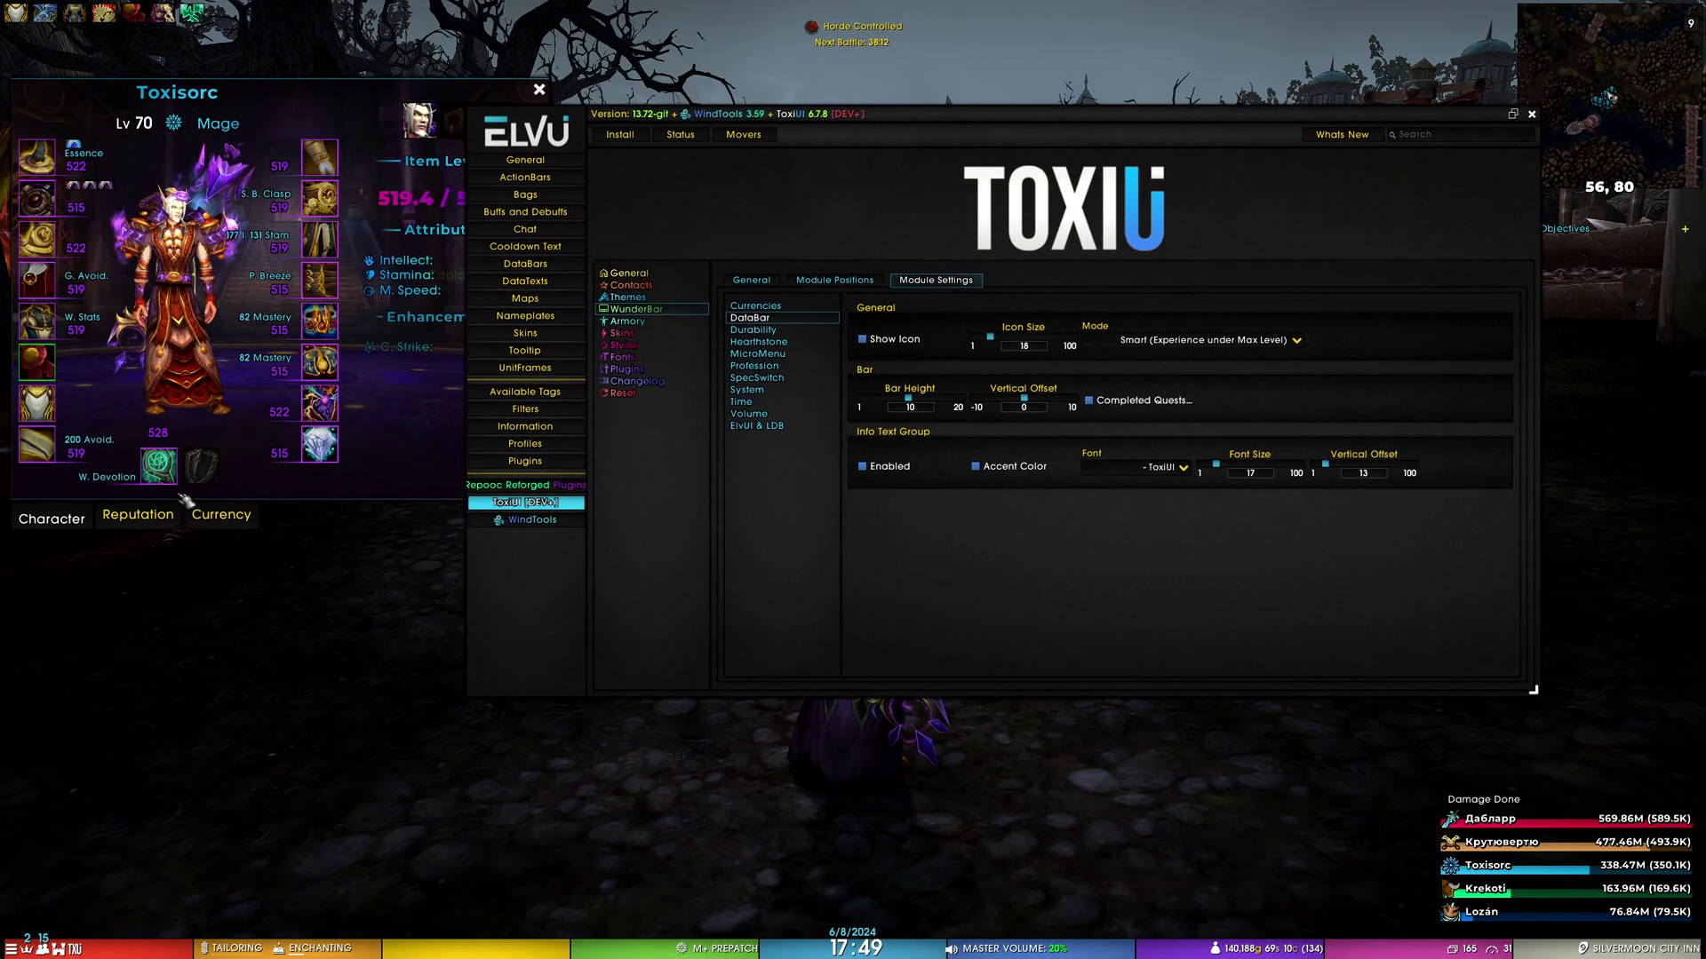
key(u)
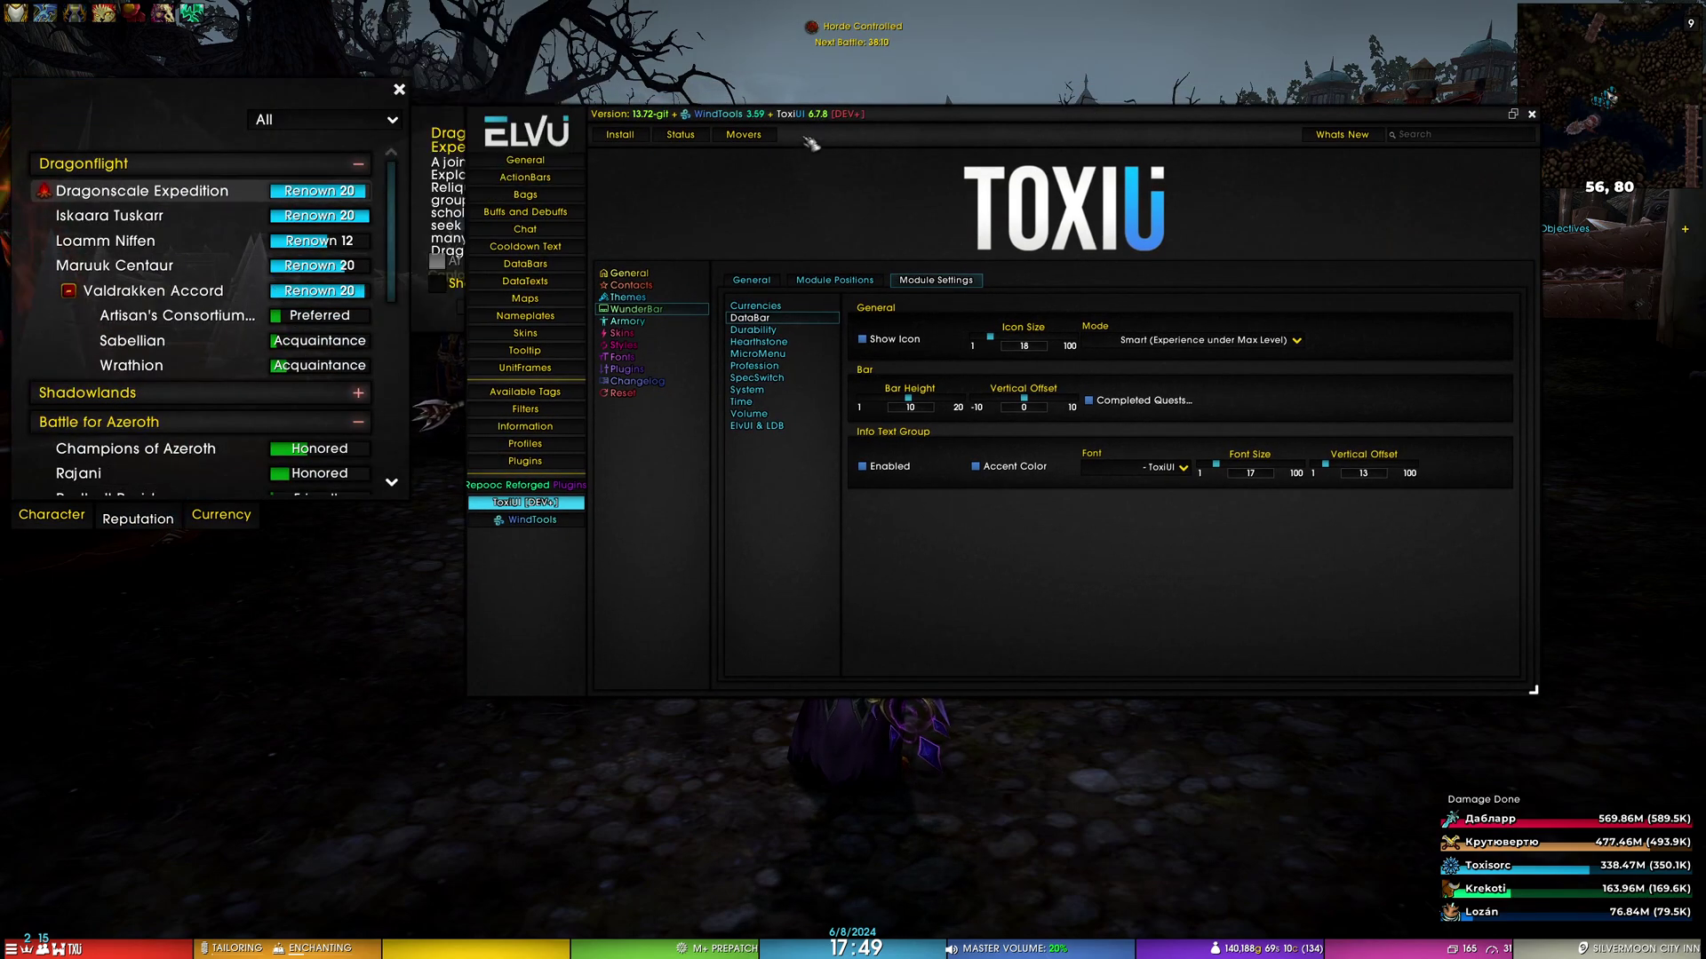
drag(1155, 114, 1434, 121)
click(437, 286)
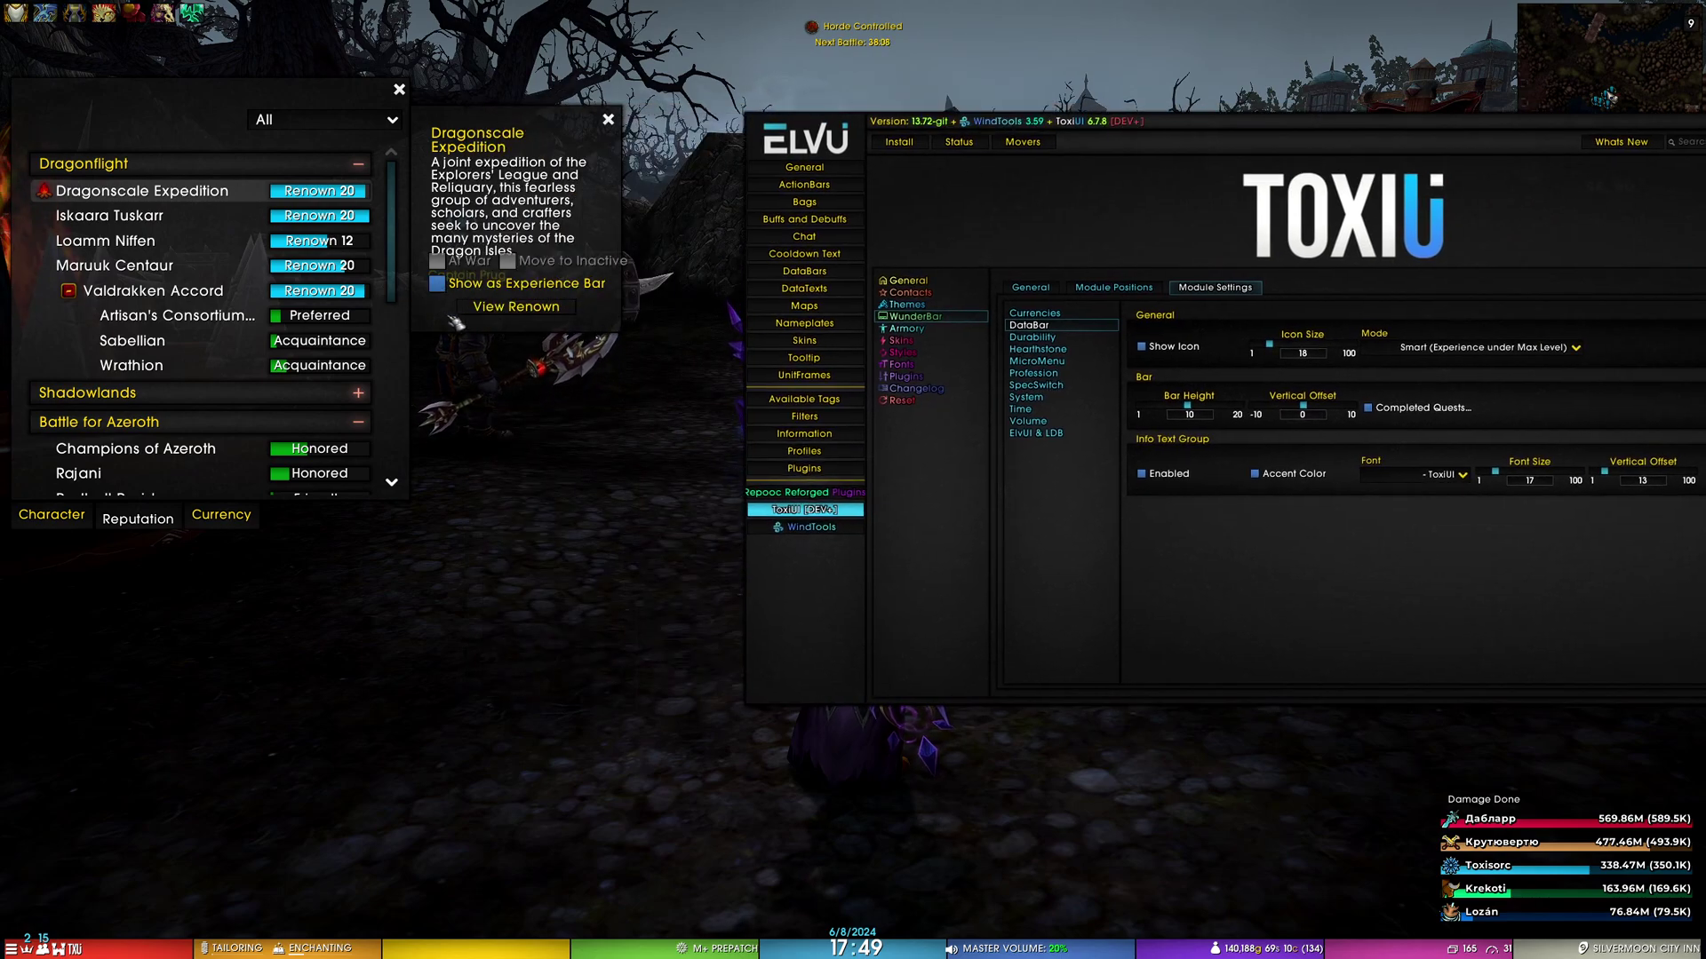
key(c)
key(c)
Move the configuration window back over the scene and view the DataBar module's reputation tooltip
drag(1226, 138, 760, 91)
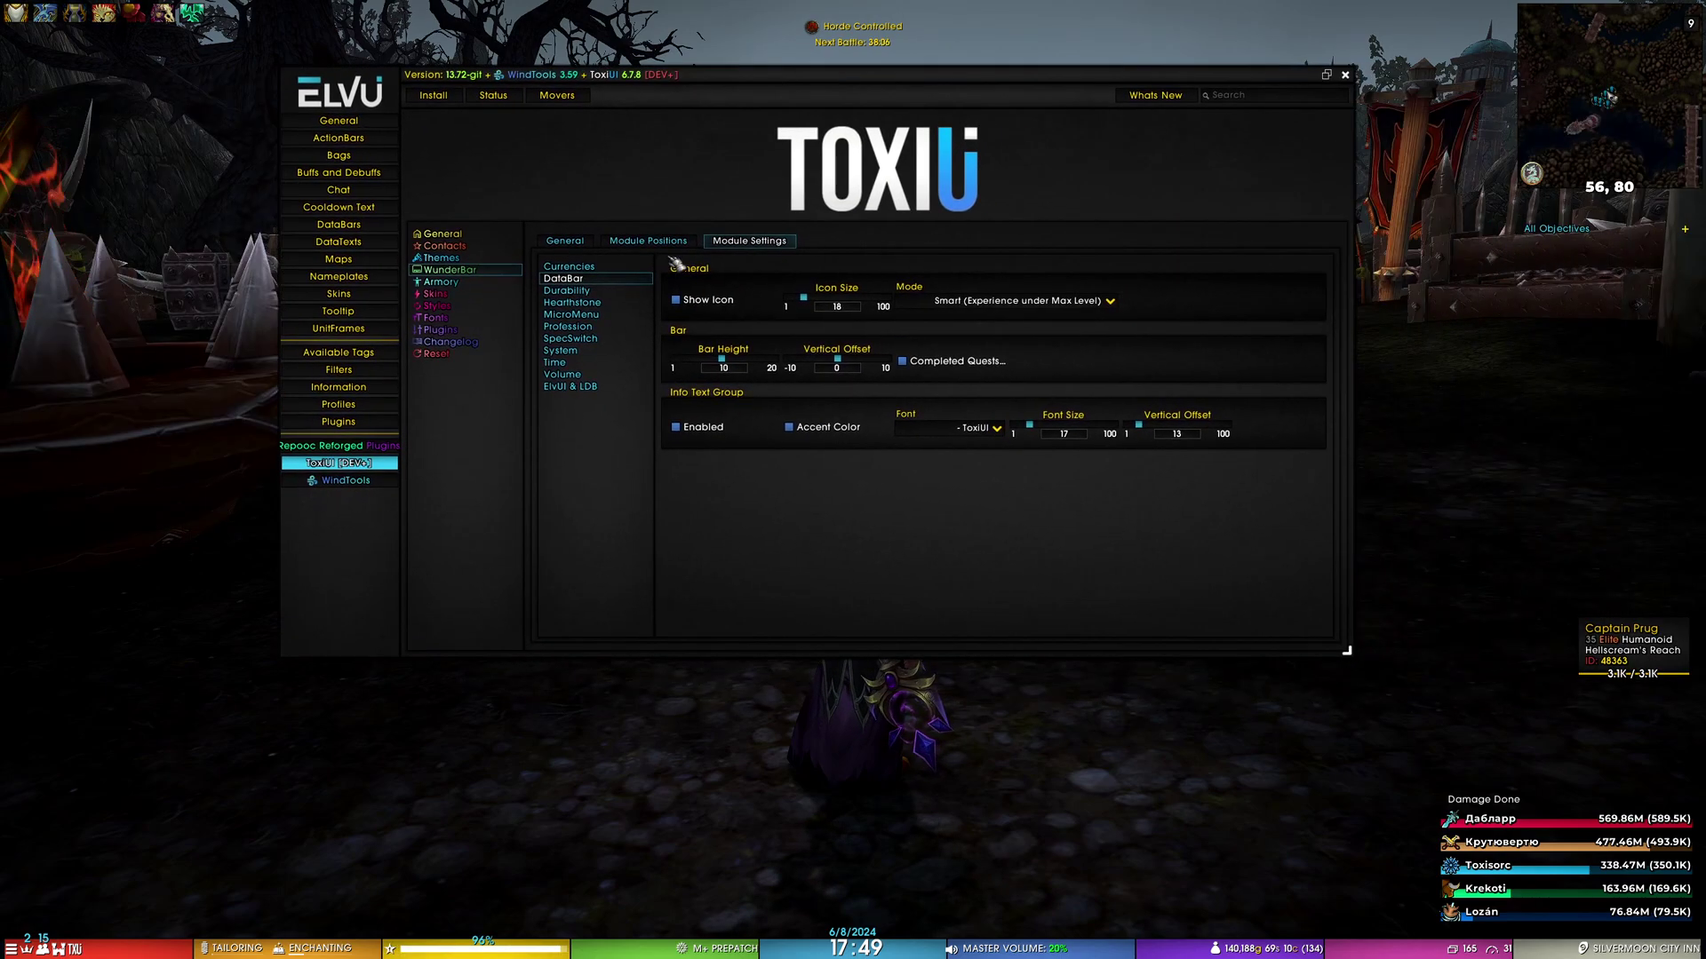
mouse_move(558, 955)
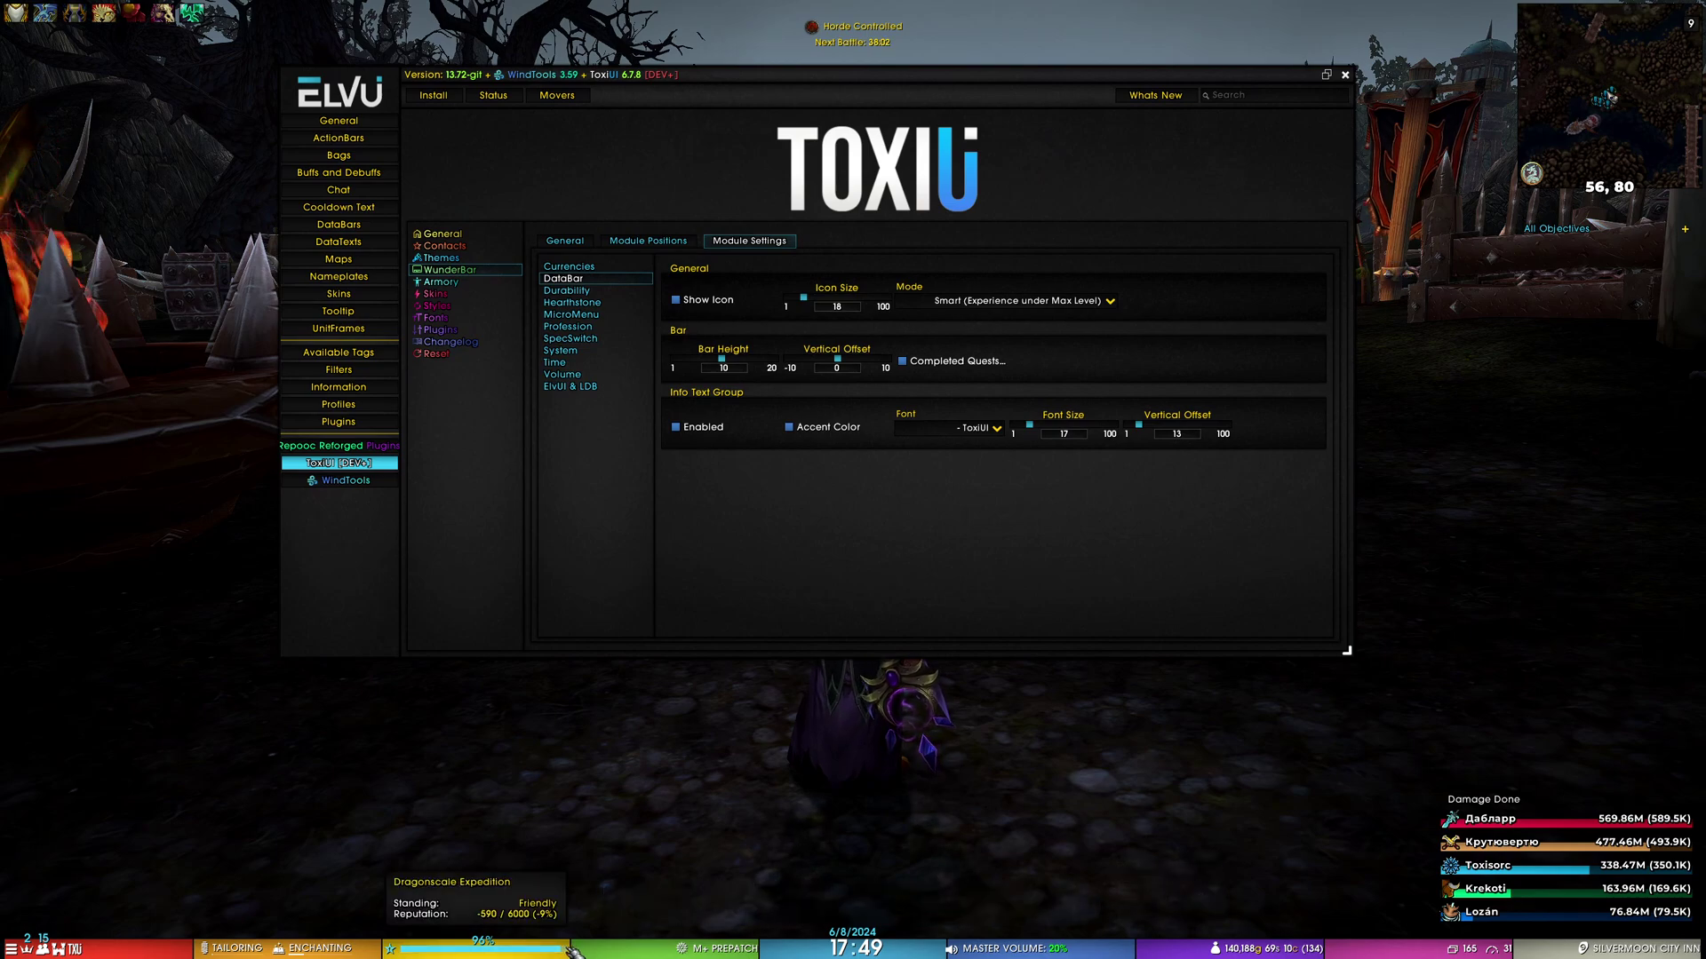
mouse_move(484, 950)
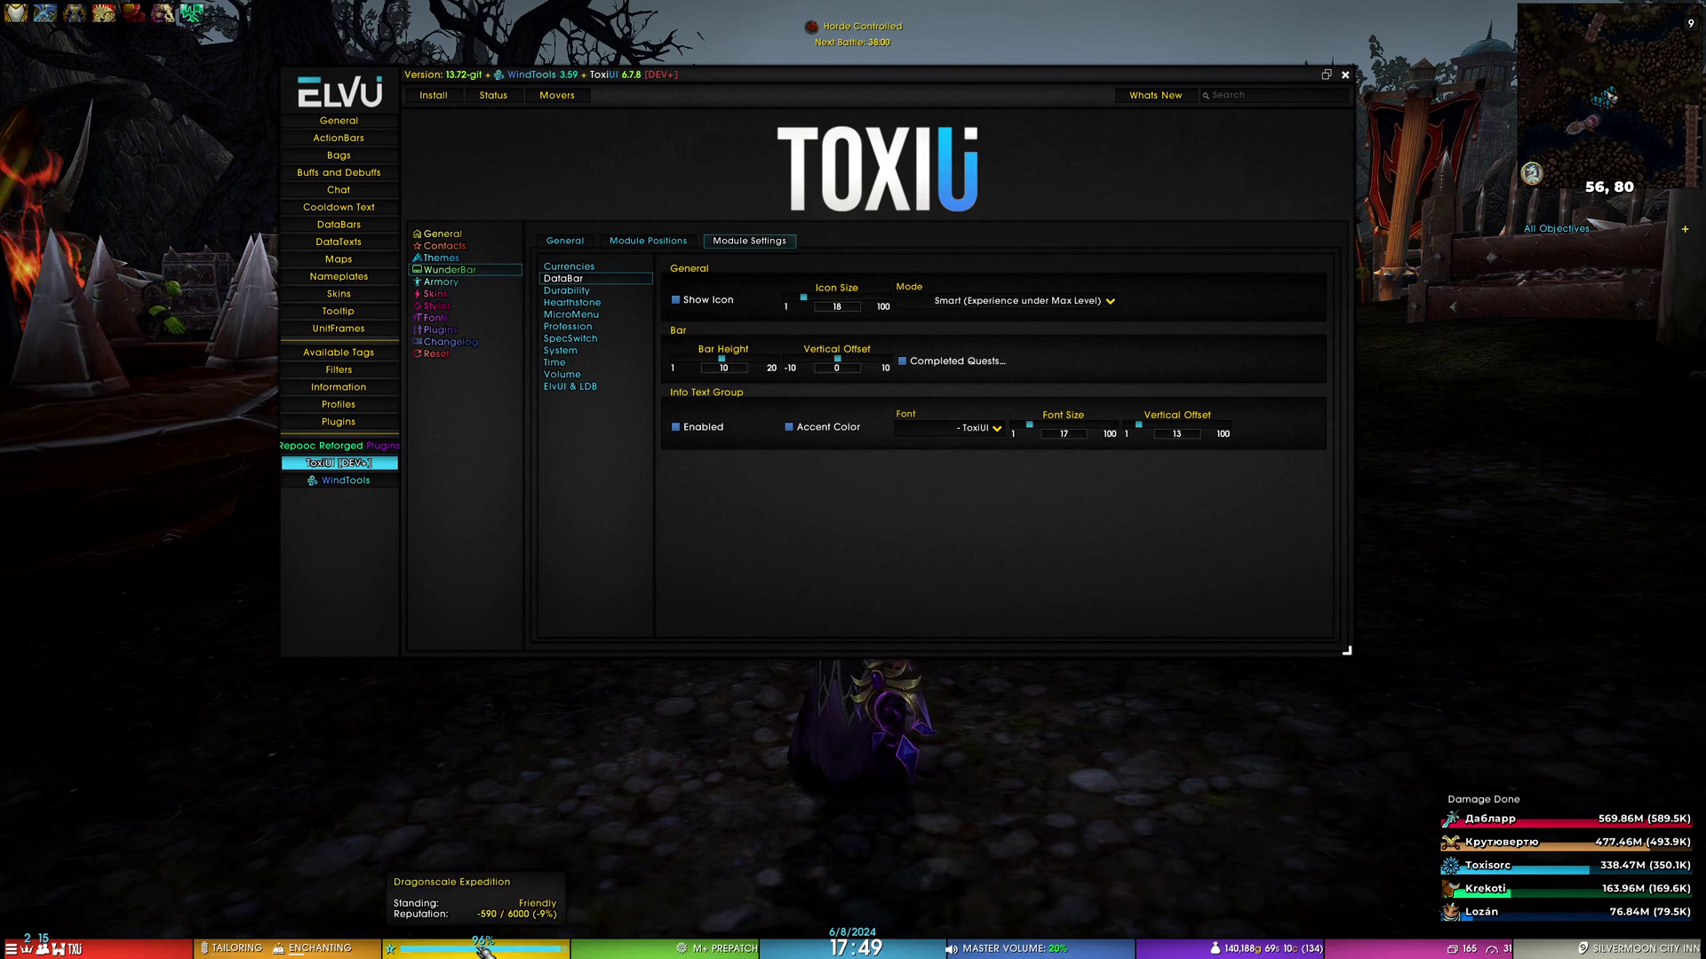
drag(850, 283, 1075, 308)
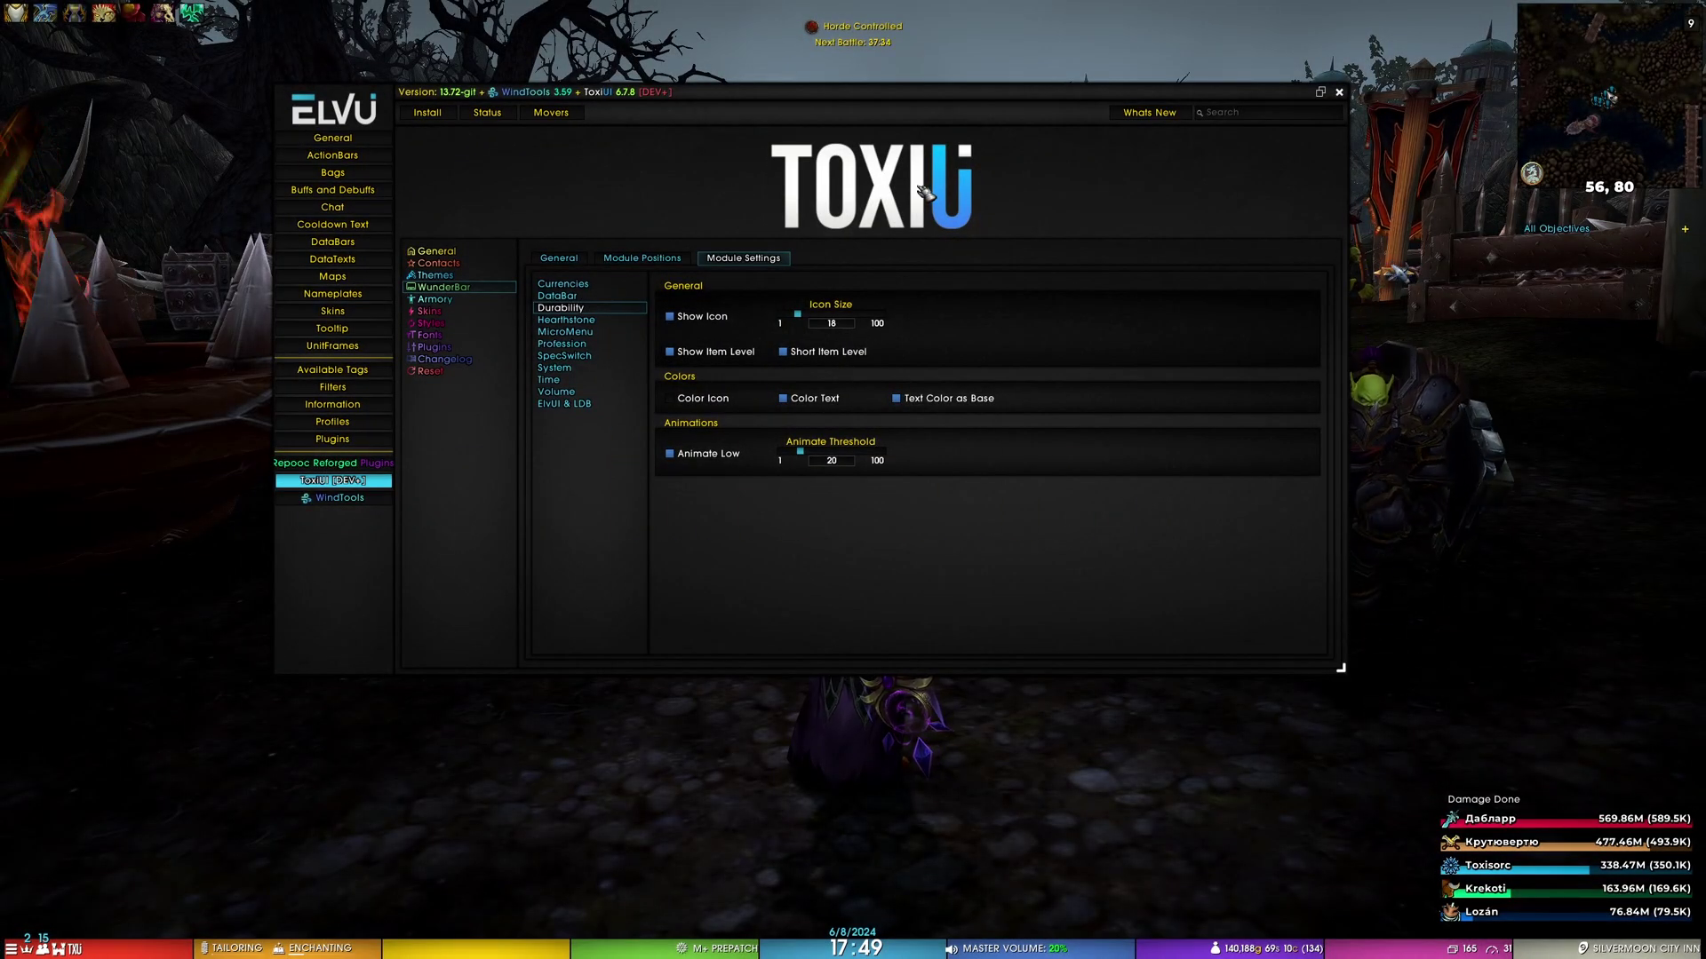
Set the third left module in the WunderBar module positions to ToxiUI: Durability
click(641, 257)
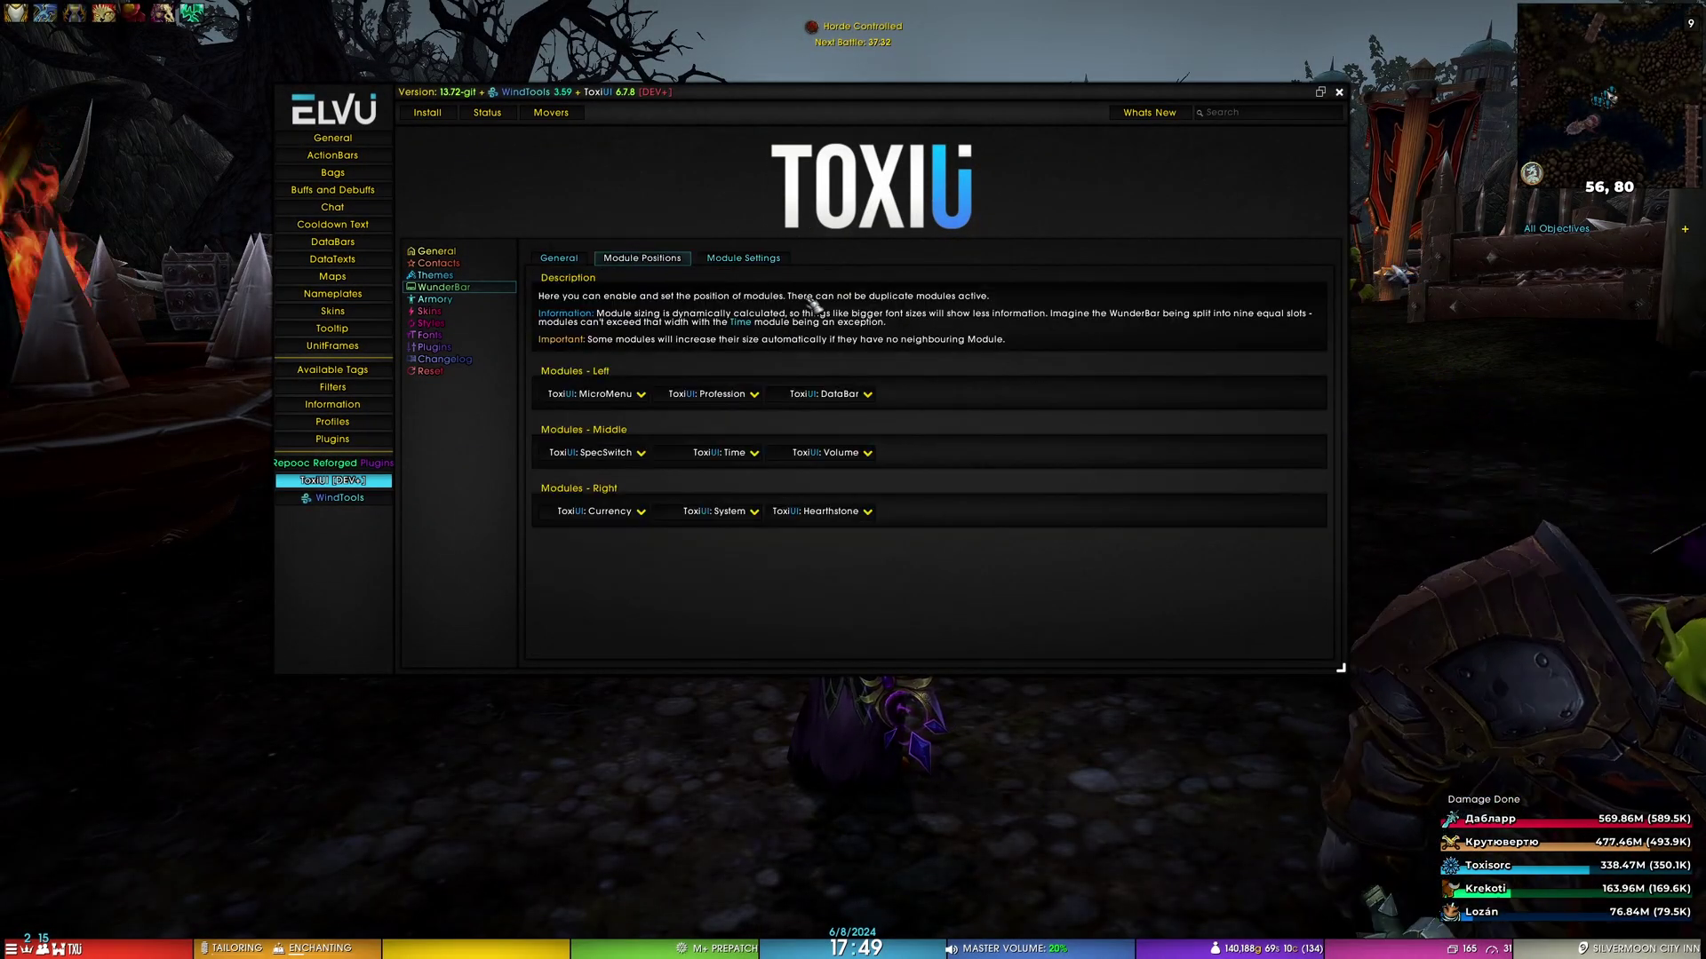
click(871, 395)
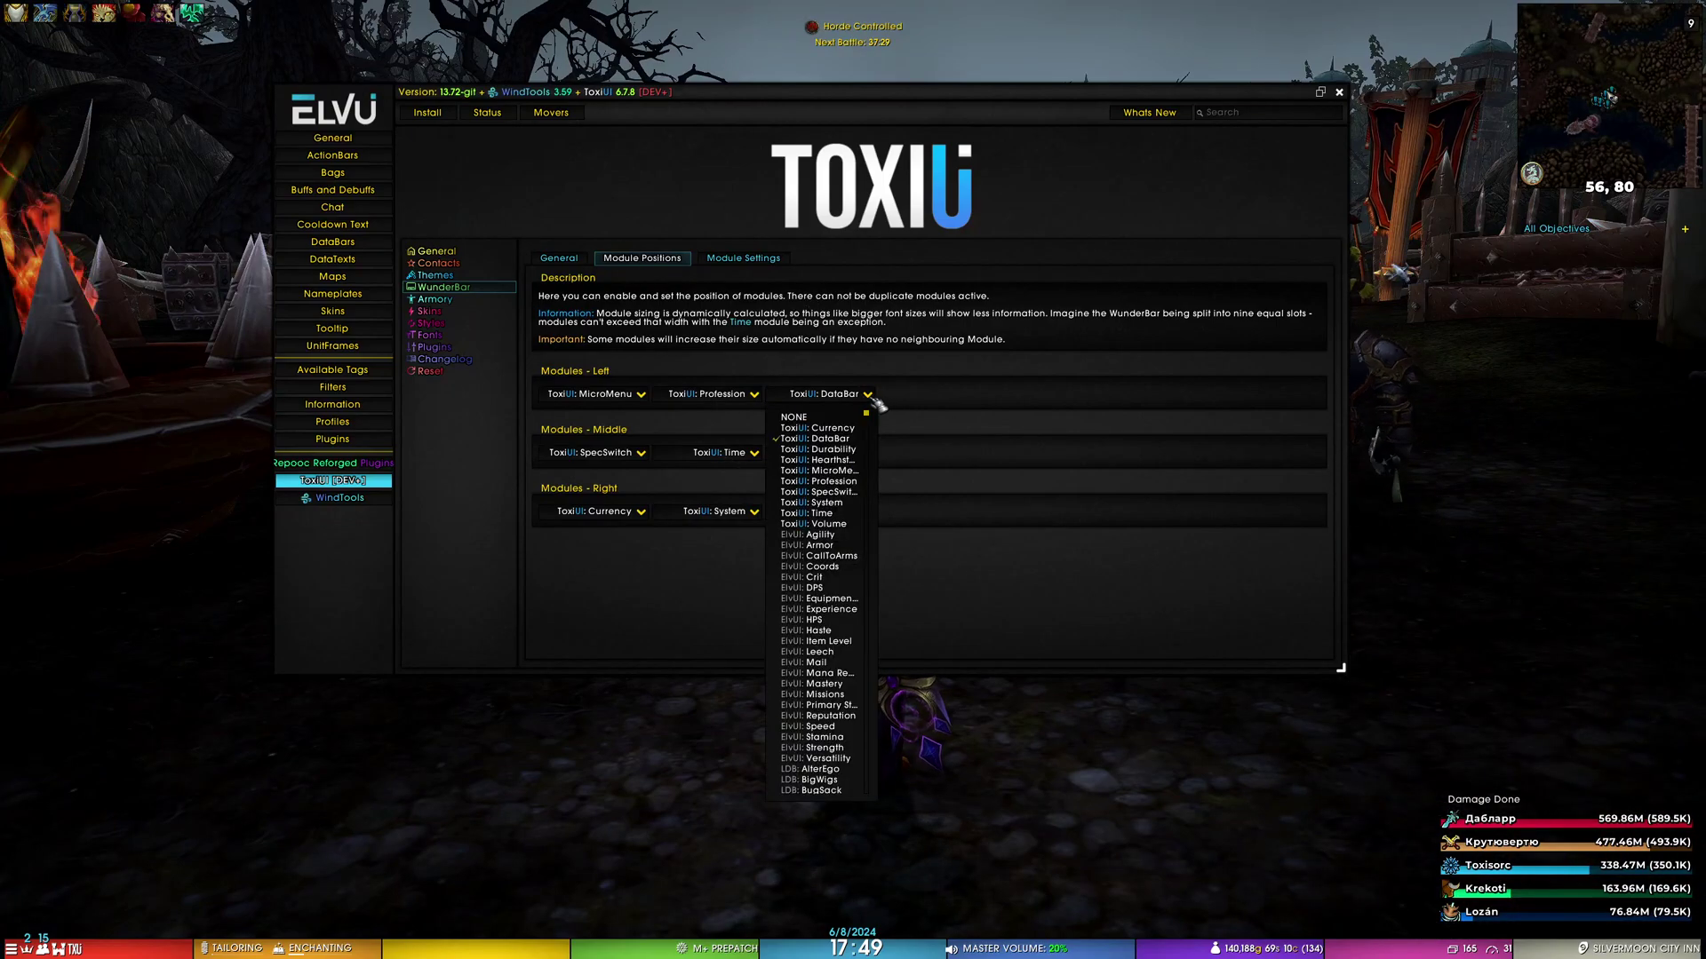
click(856, 451)
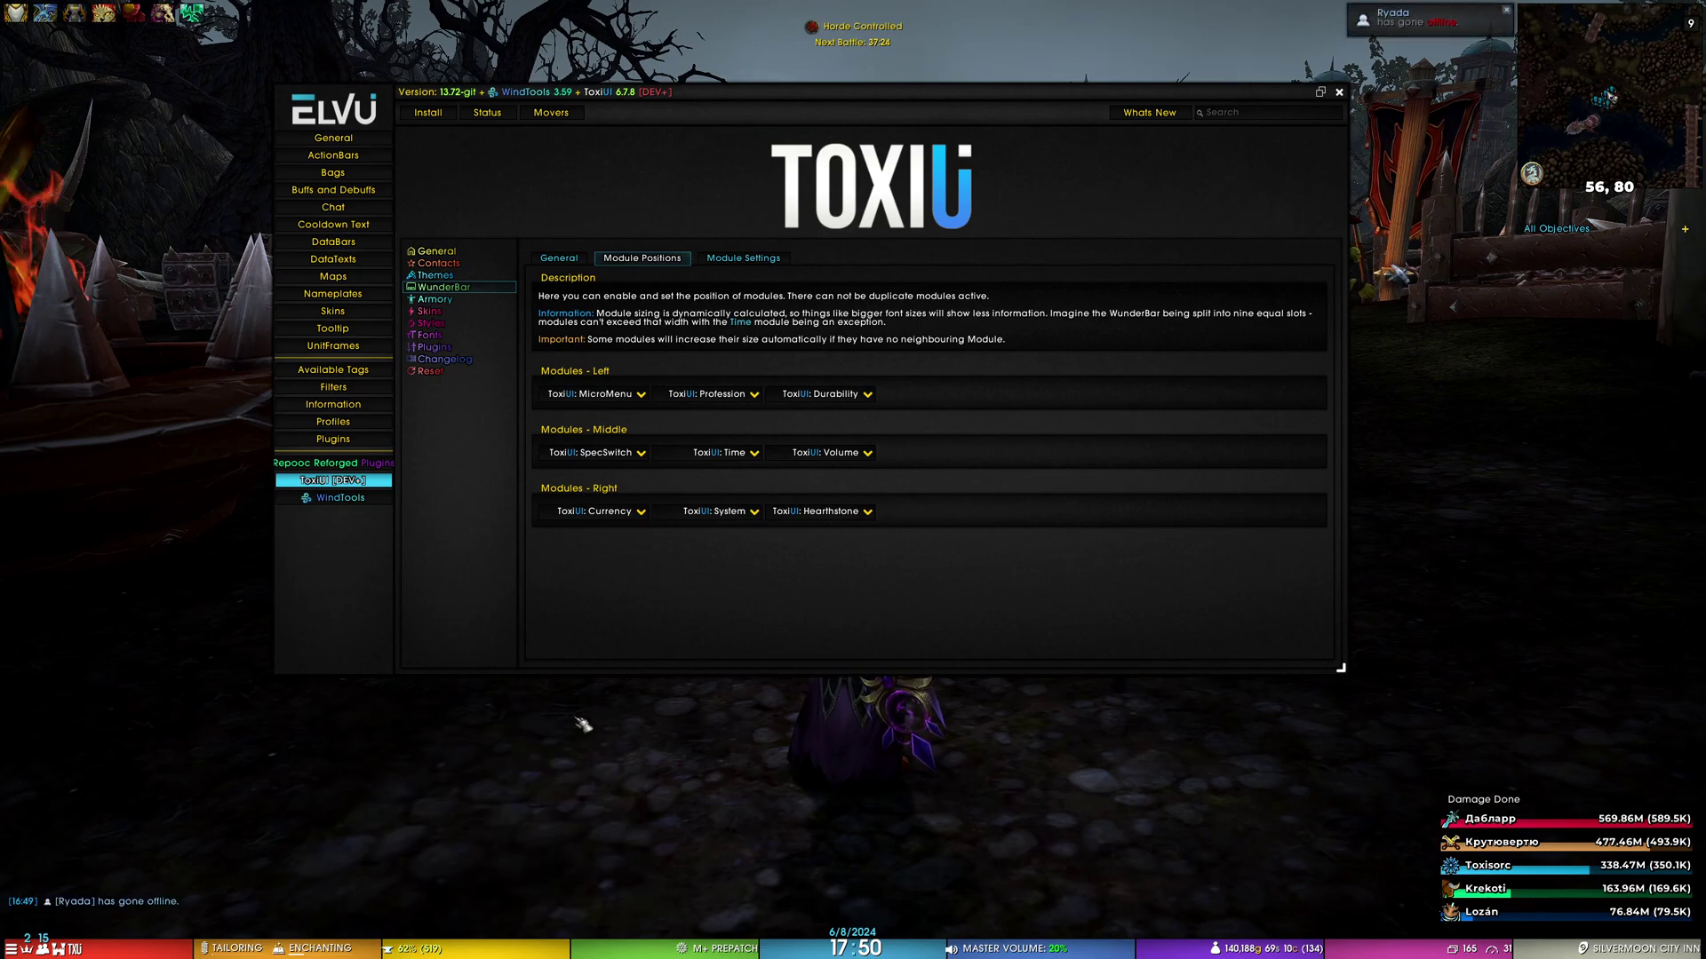
Open the Durability module settings, view the module's item level and durability tooltip, and close the configuration
click(770, 259)
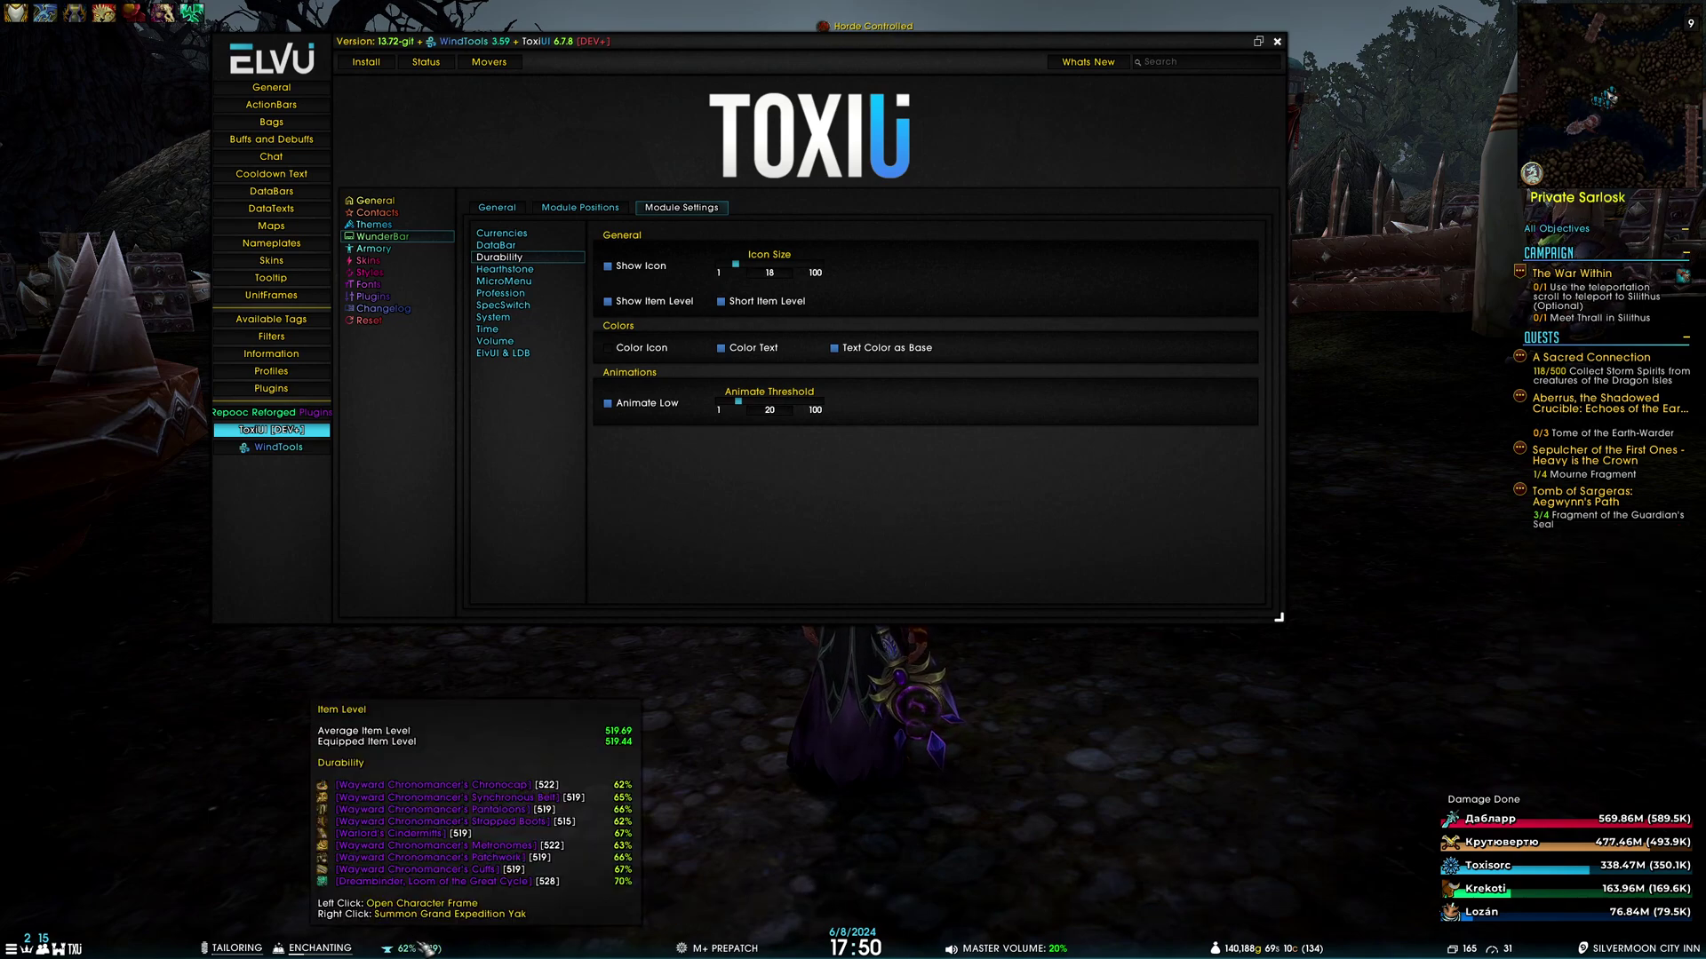
mouse_move(429, 950)
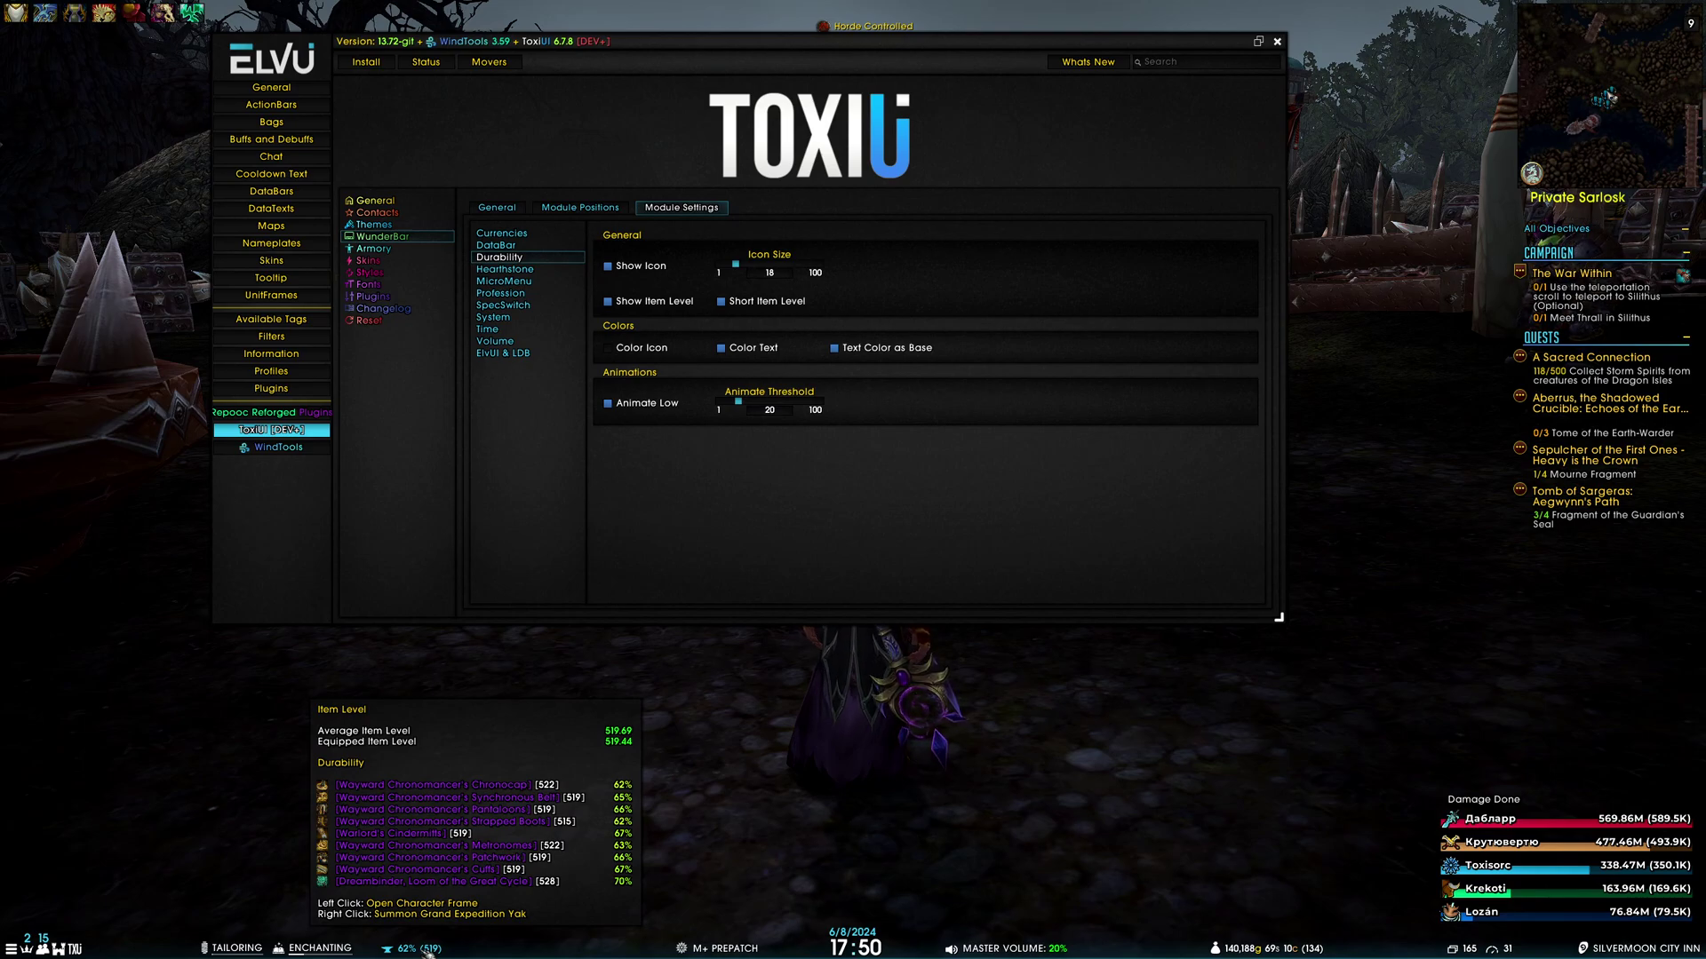
key(Escape)
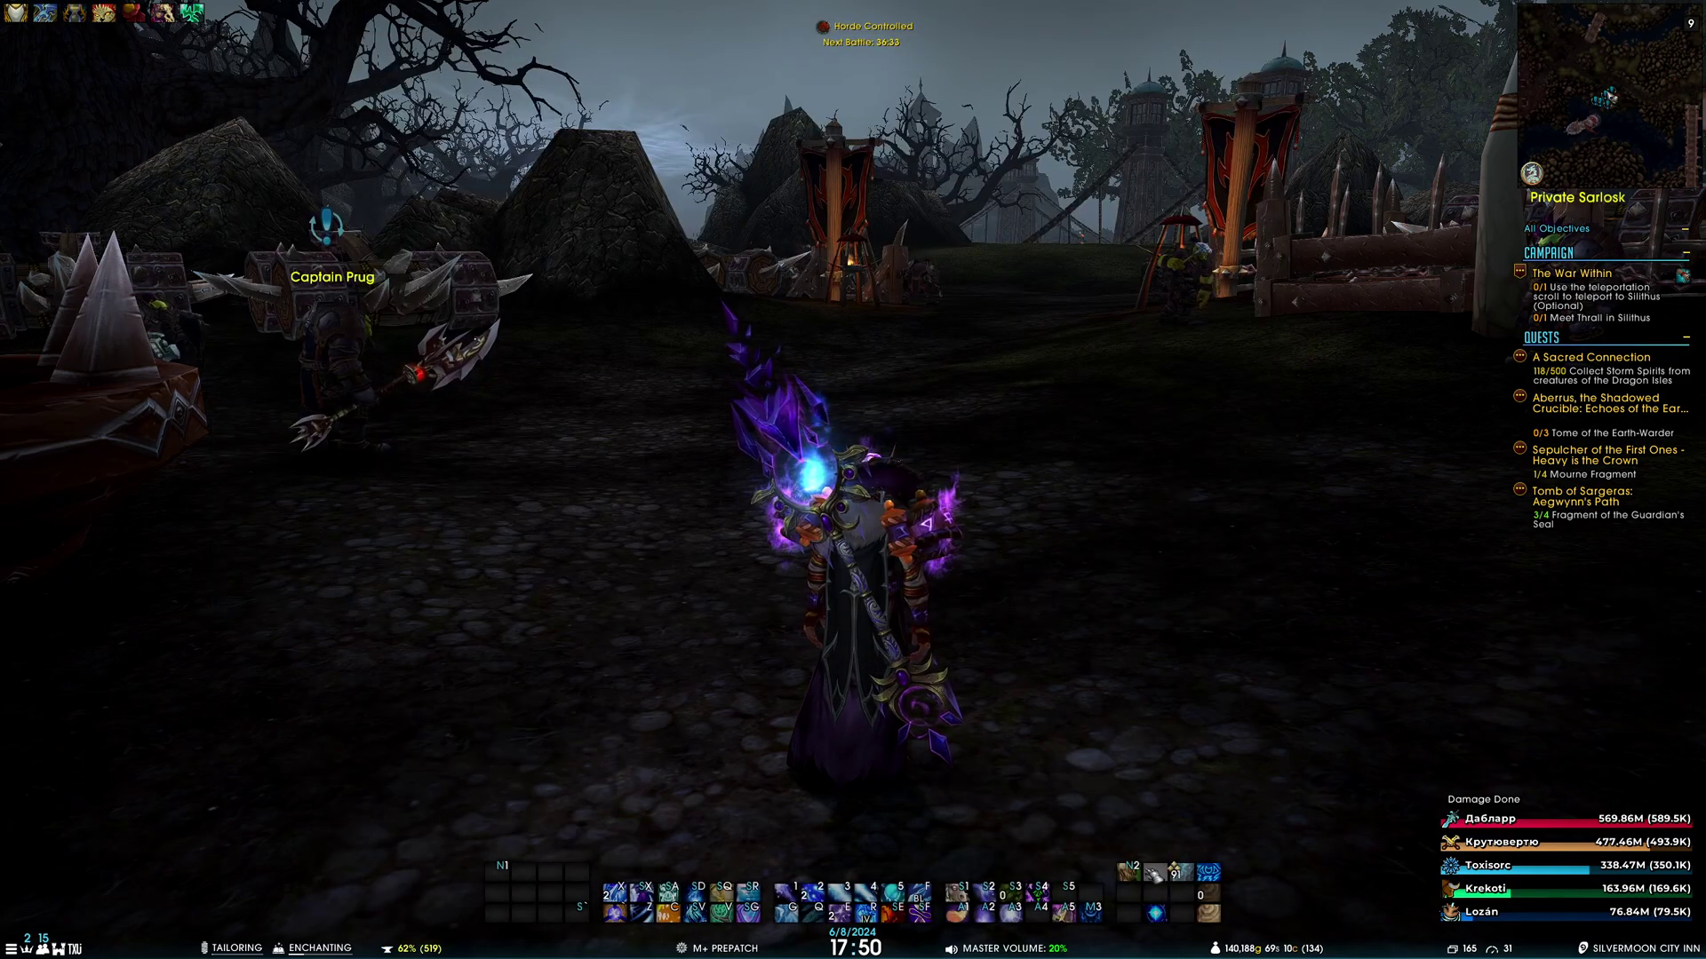
Summon the vendor mount and repair all gear at its traveling trader, closing the merchant window when done
key(f)
key(a)
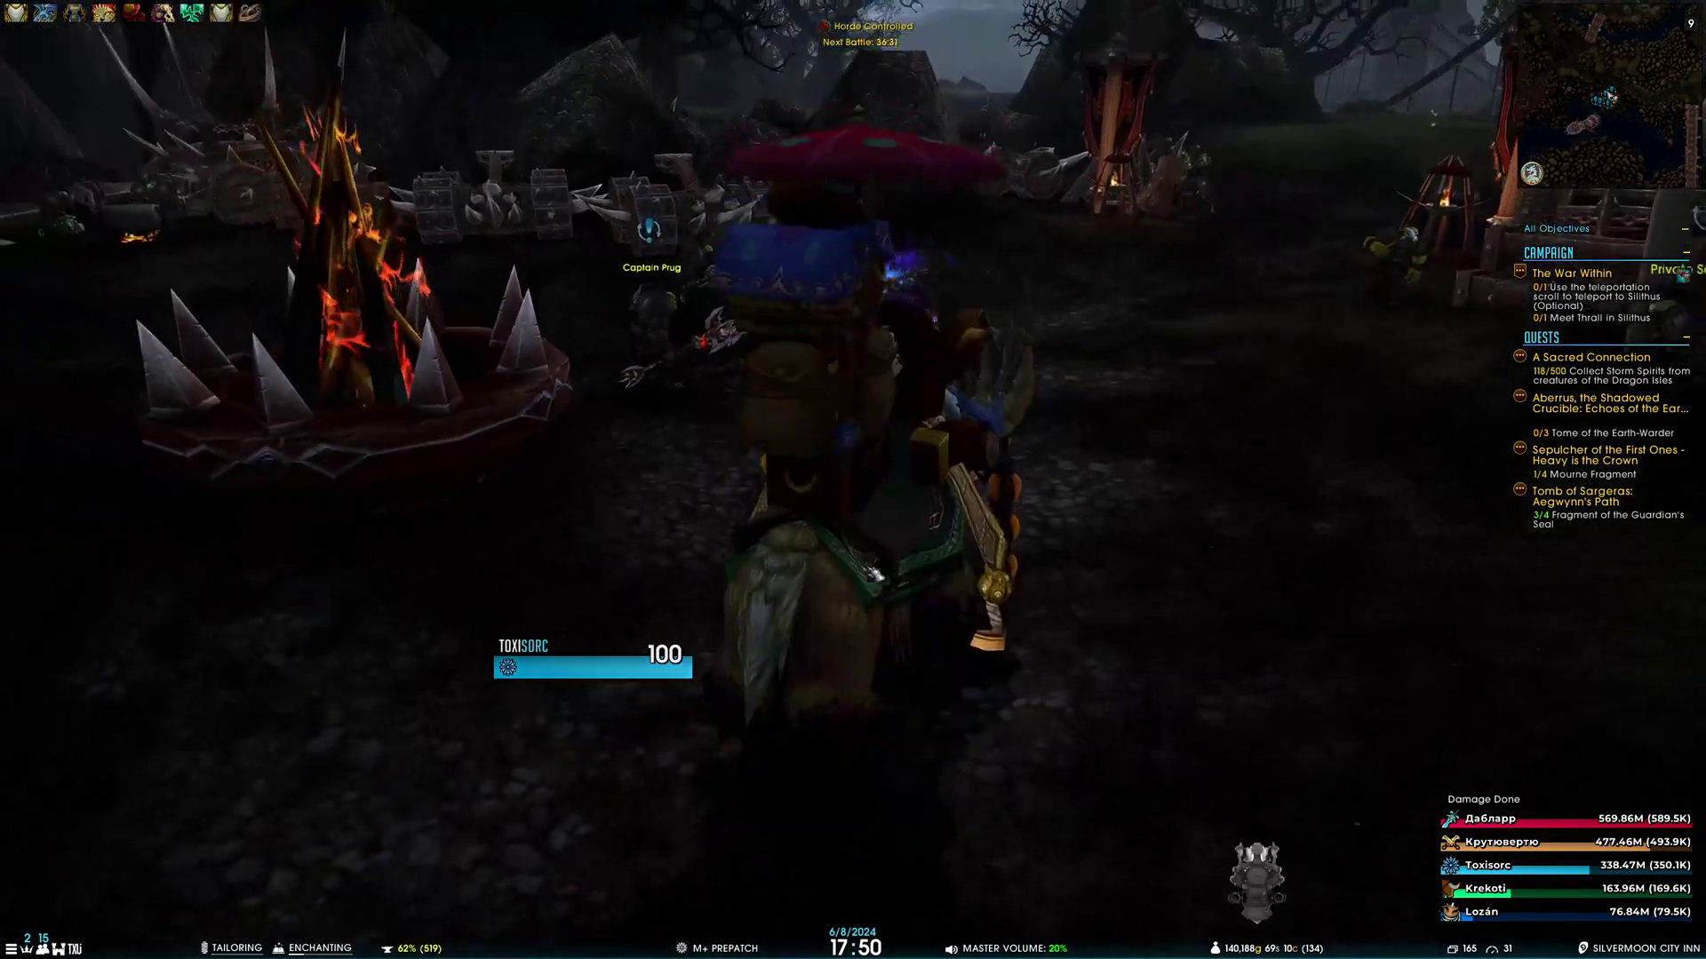
key(v)
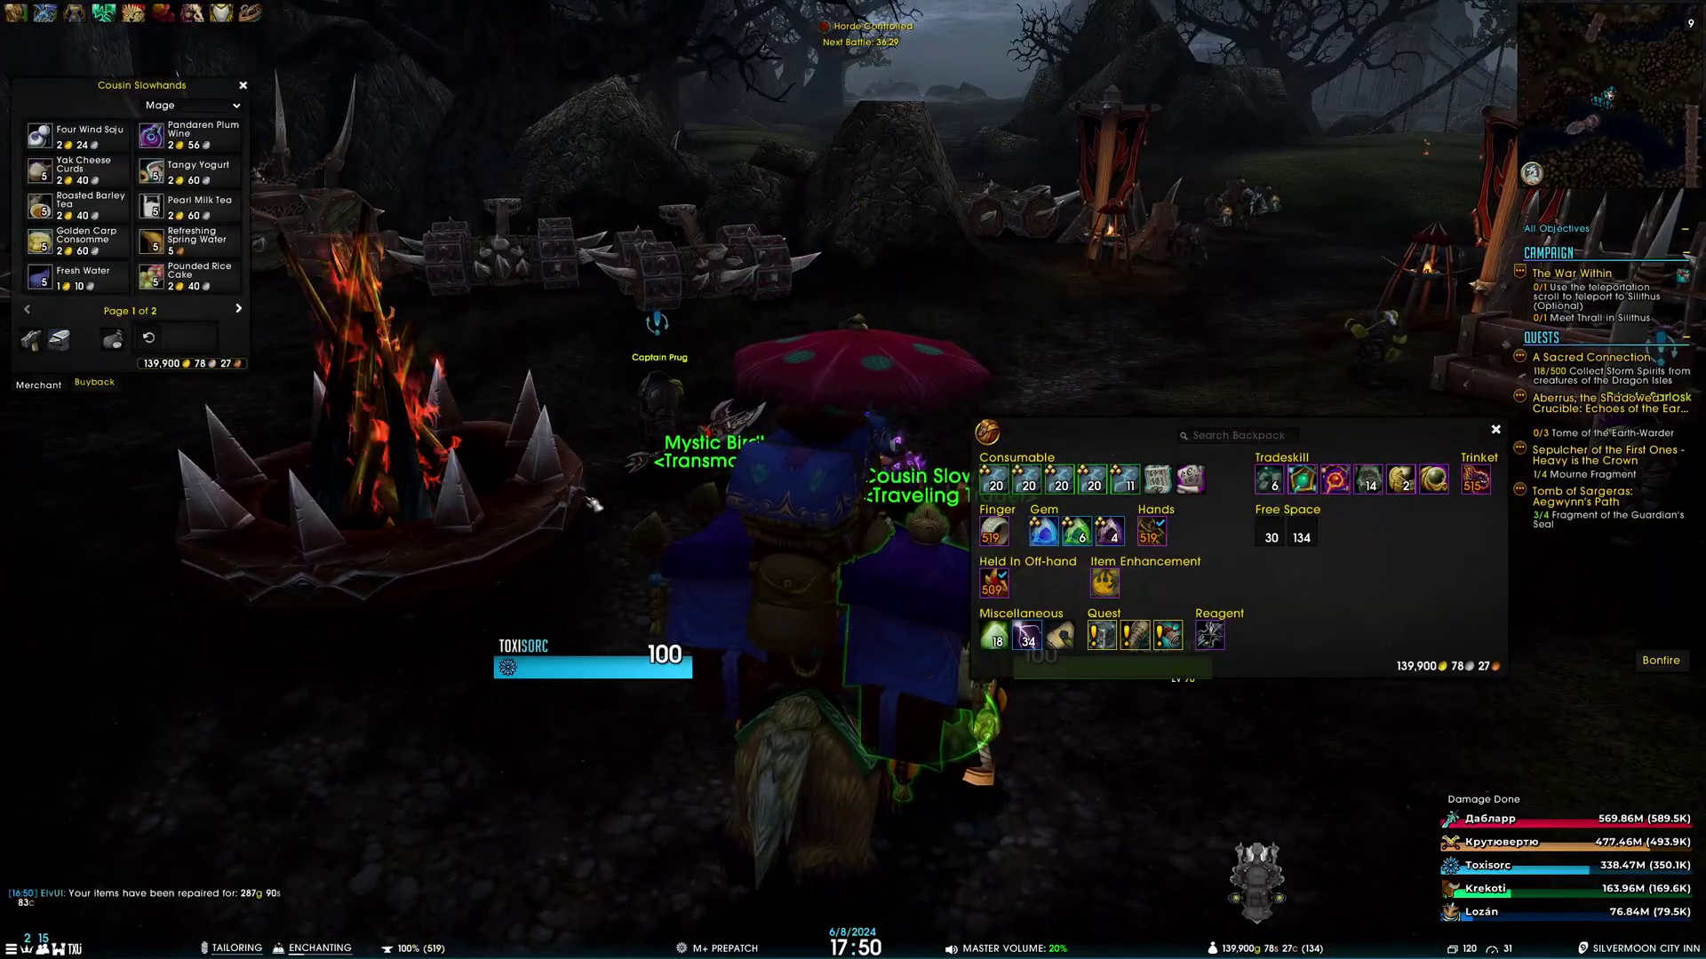
key(Escape)
key(a)
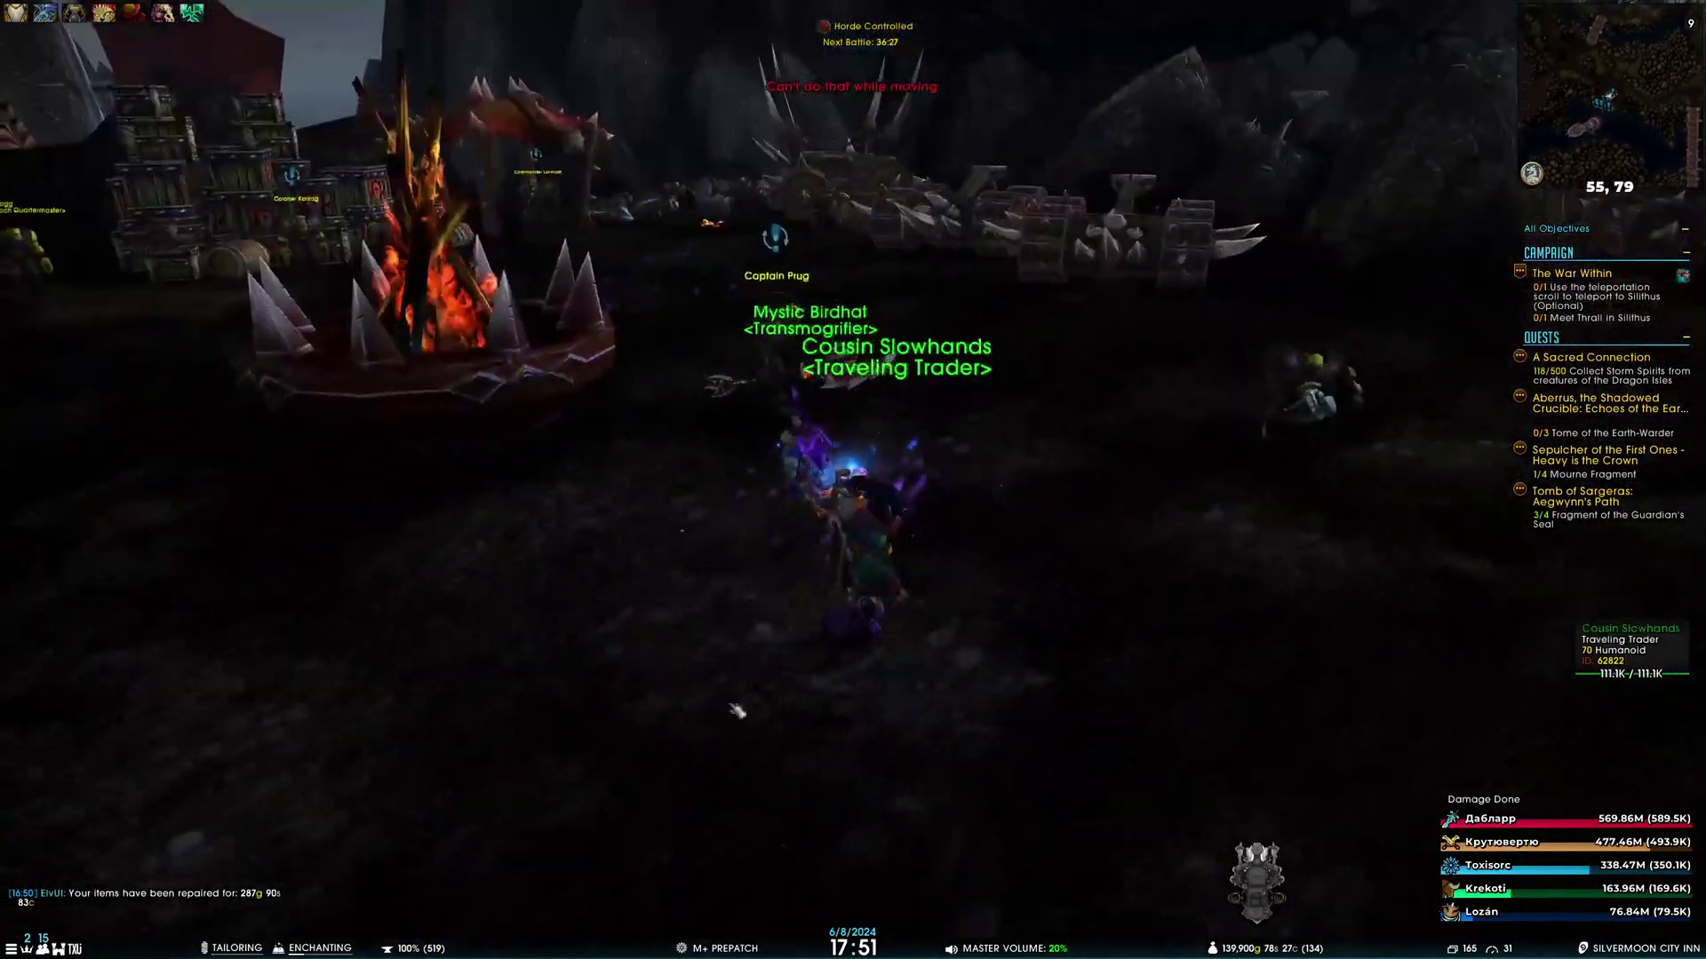
View the Durability module's tooltip, open the character frame from the module and close it again
key(d)
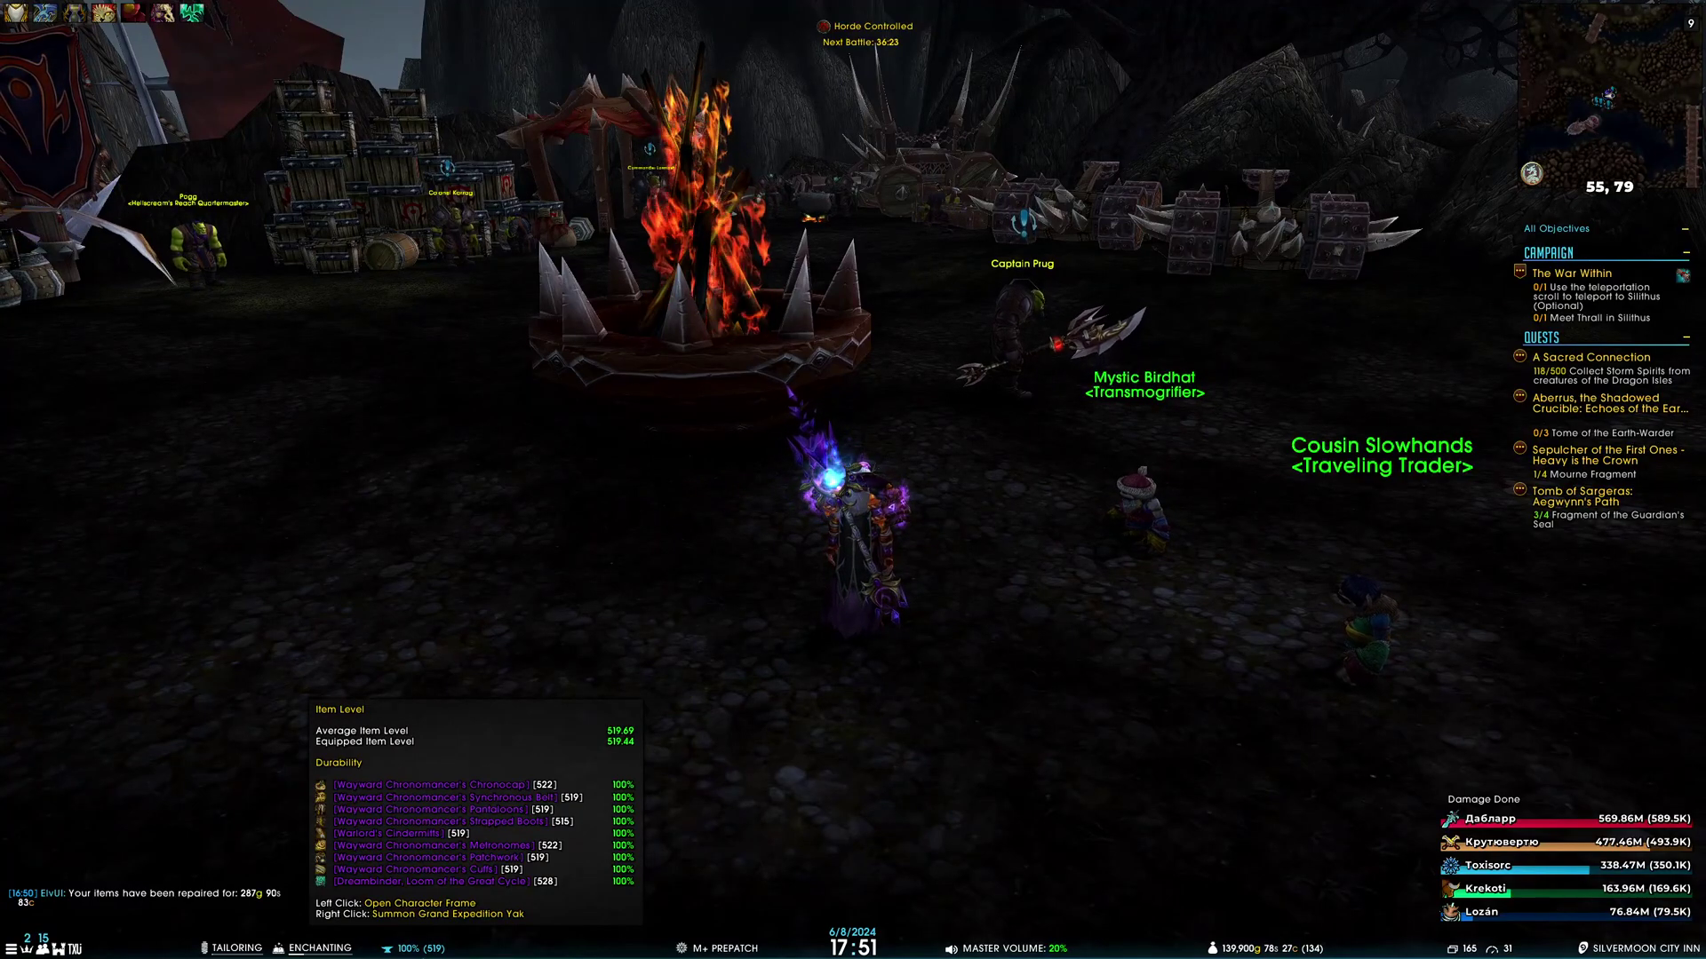
click(409, 948)
key(Escape)
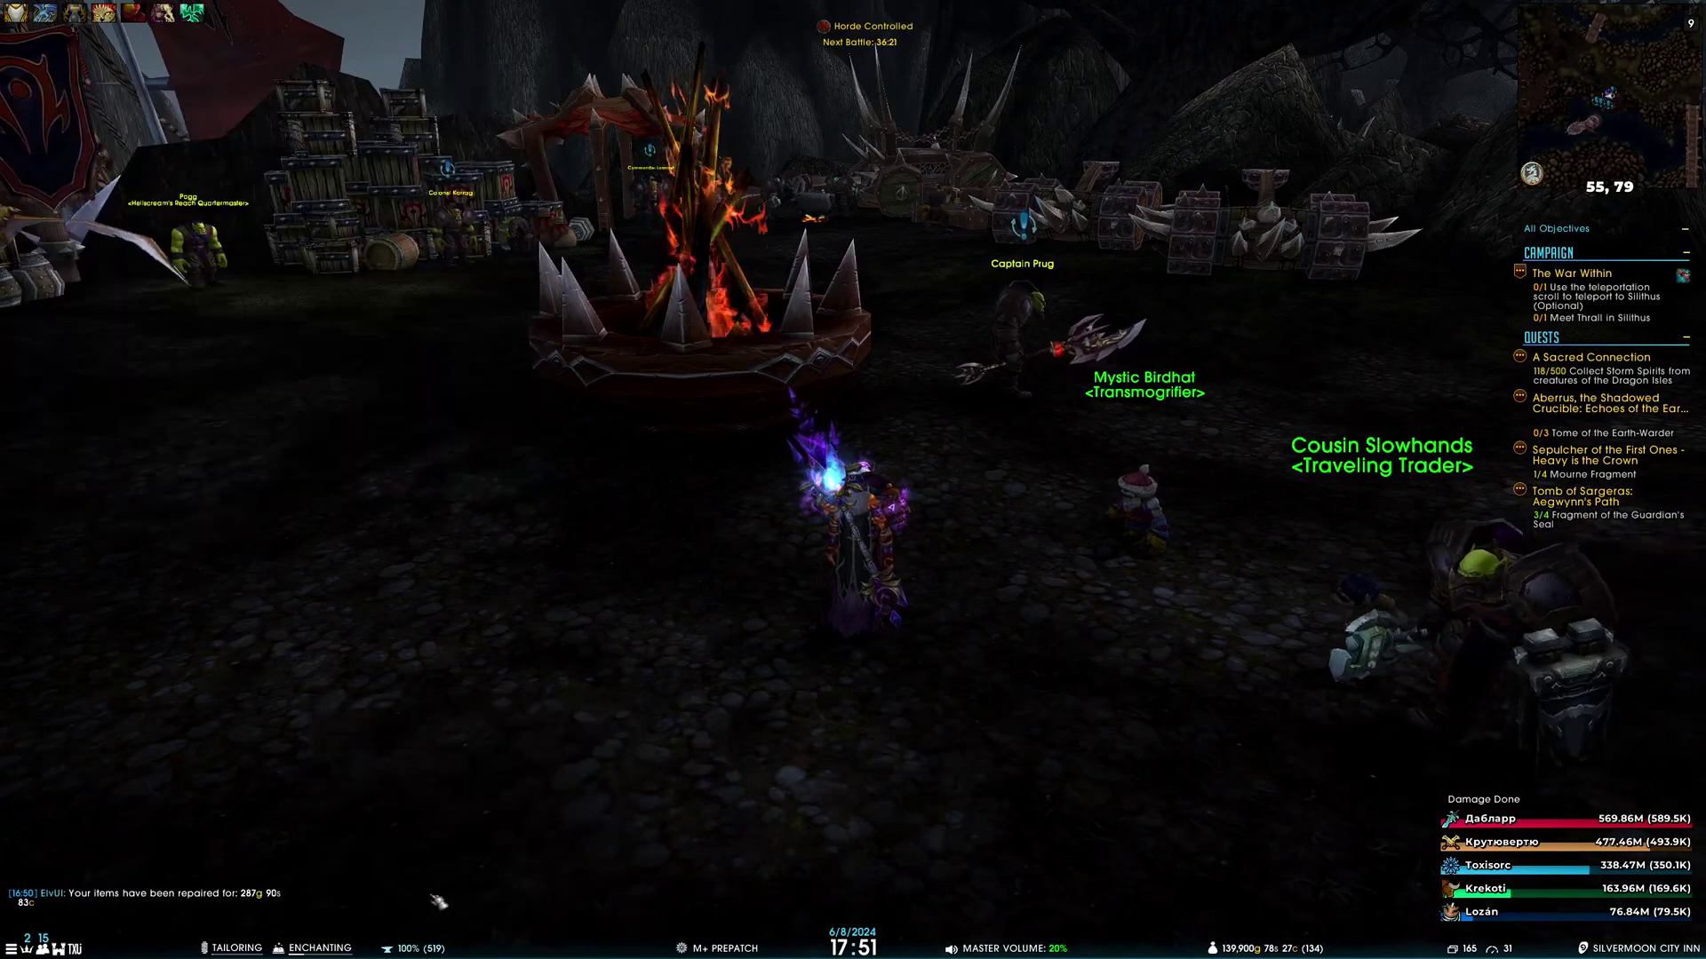
Summon the Grand Expedition Yak from the Durability module and move off with the character
mouse_move(425, 949)
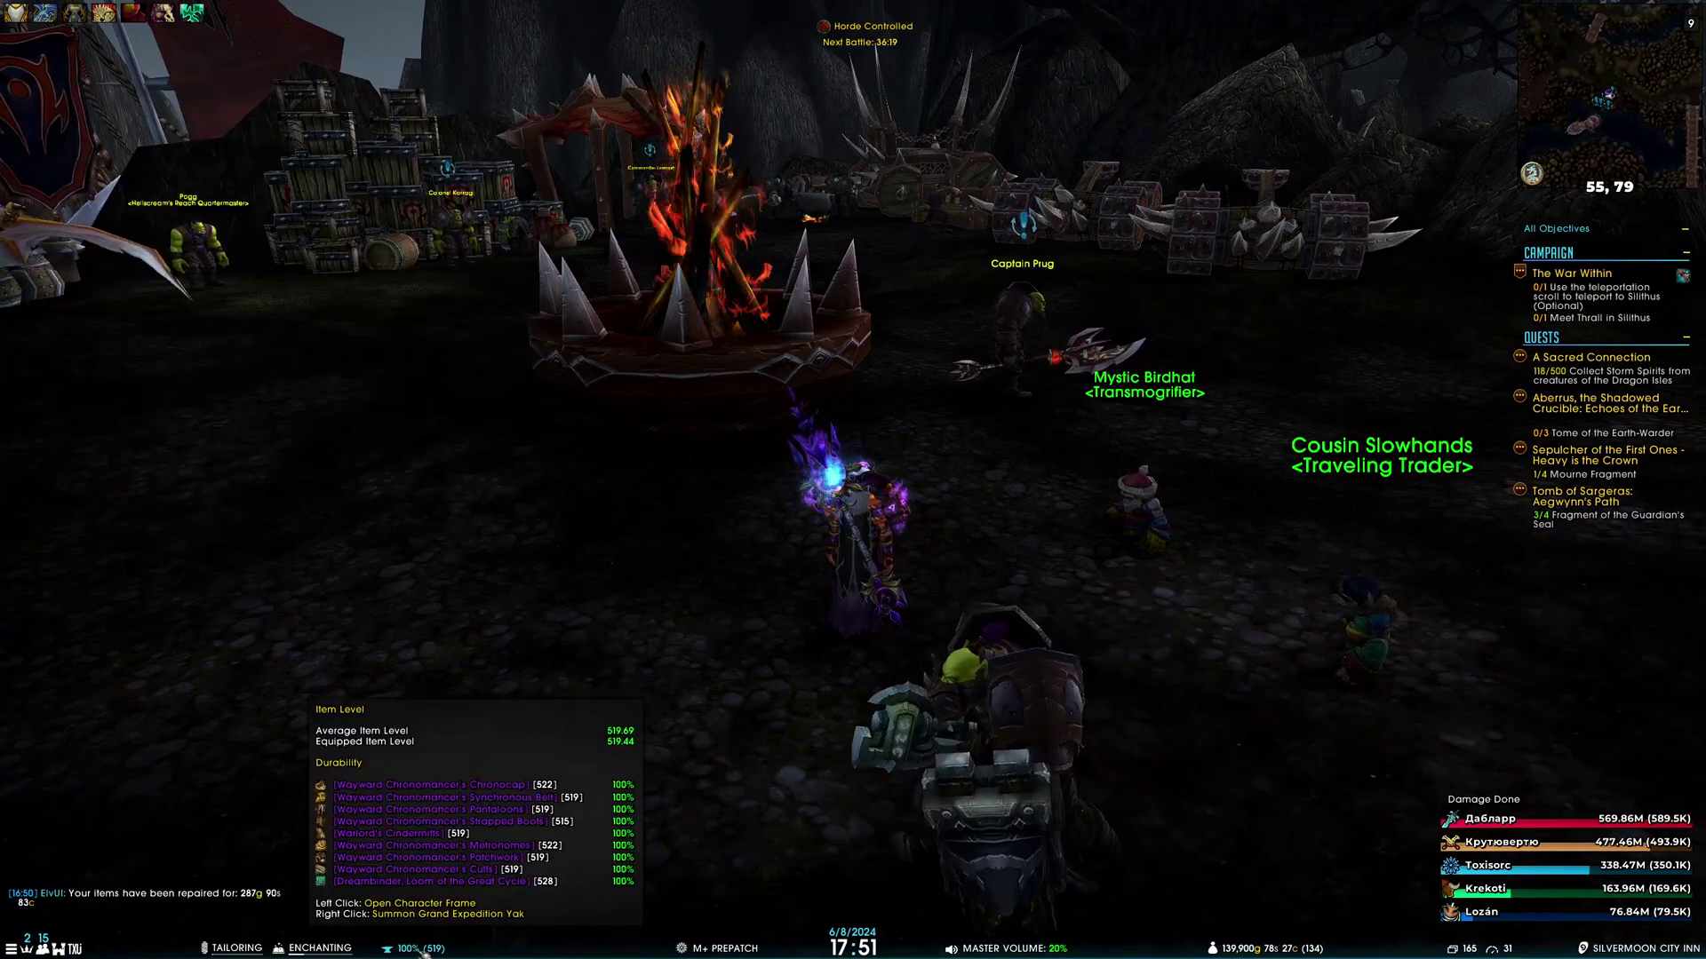
right_click(425, 949)
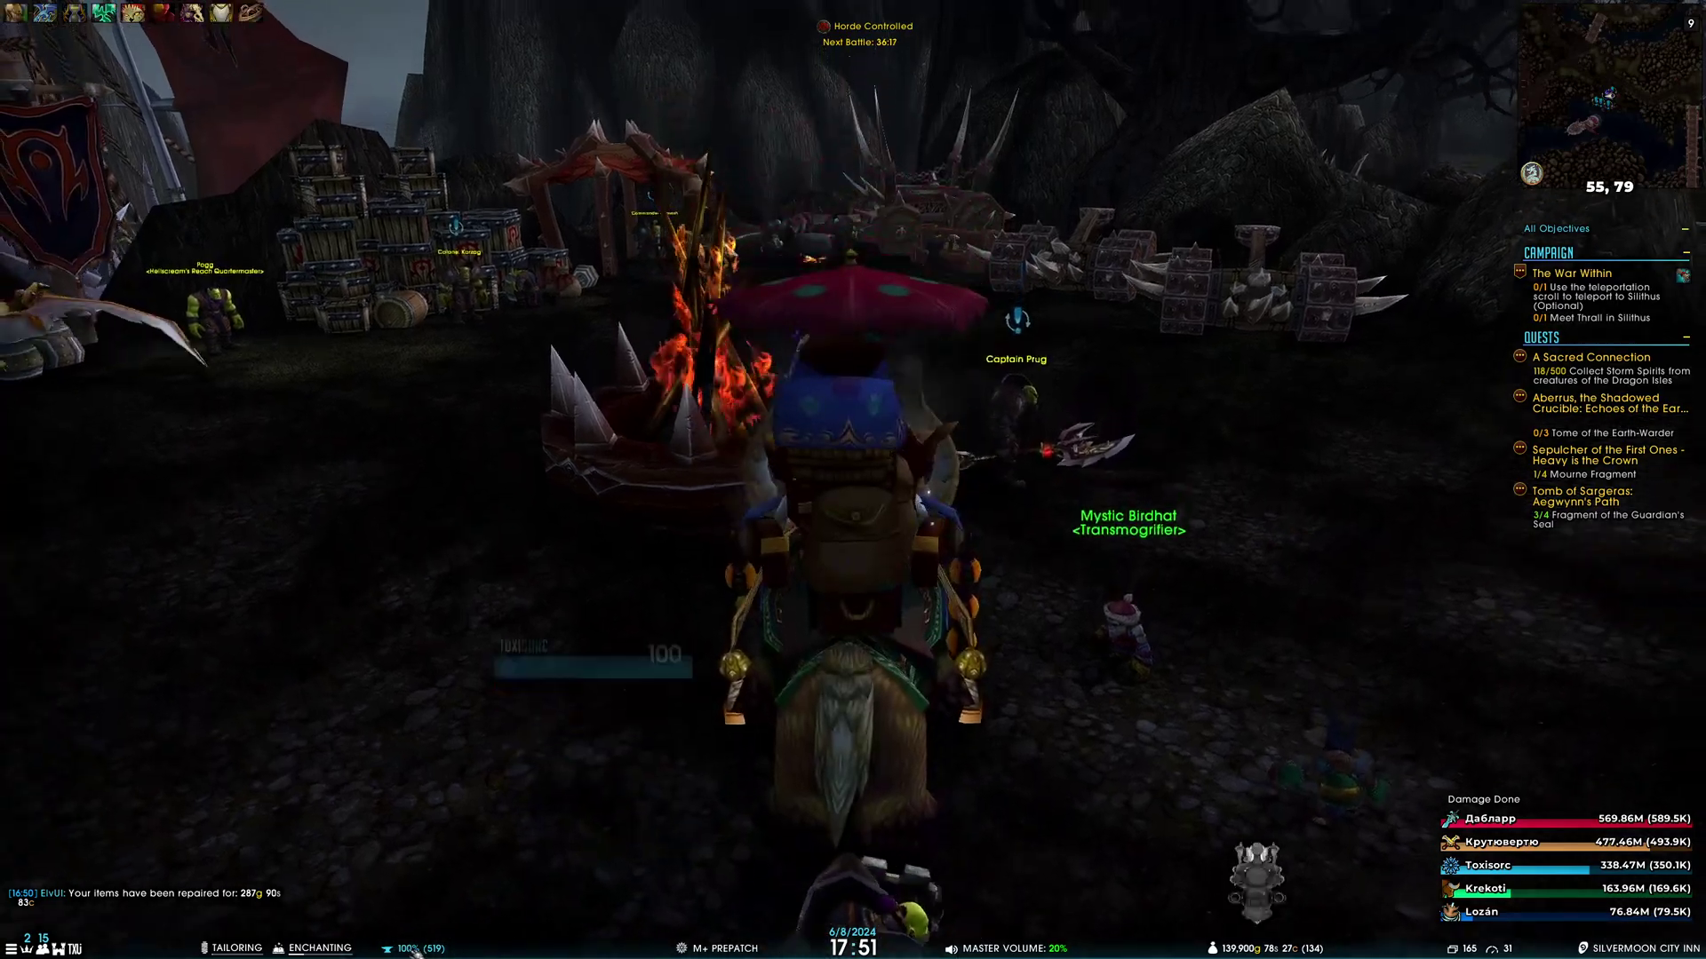
key(w)
key(d)
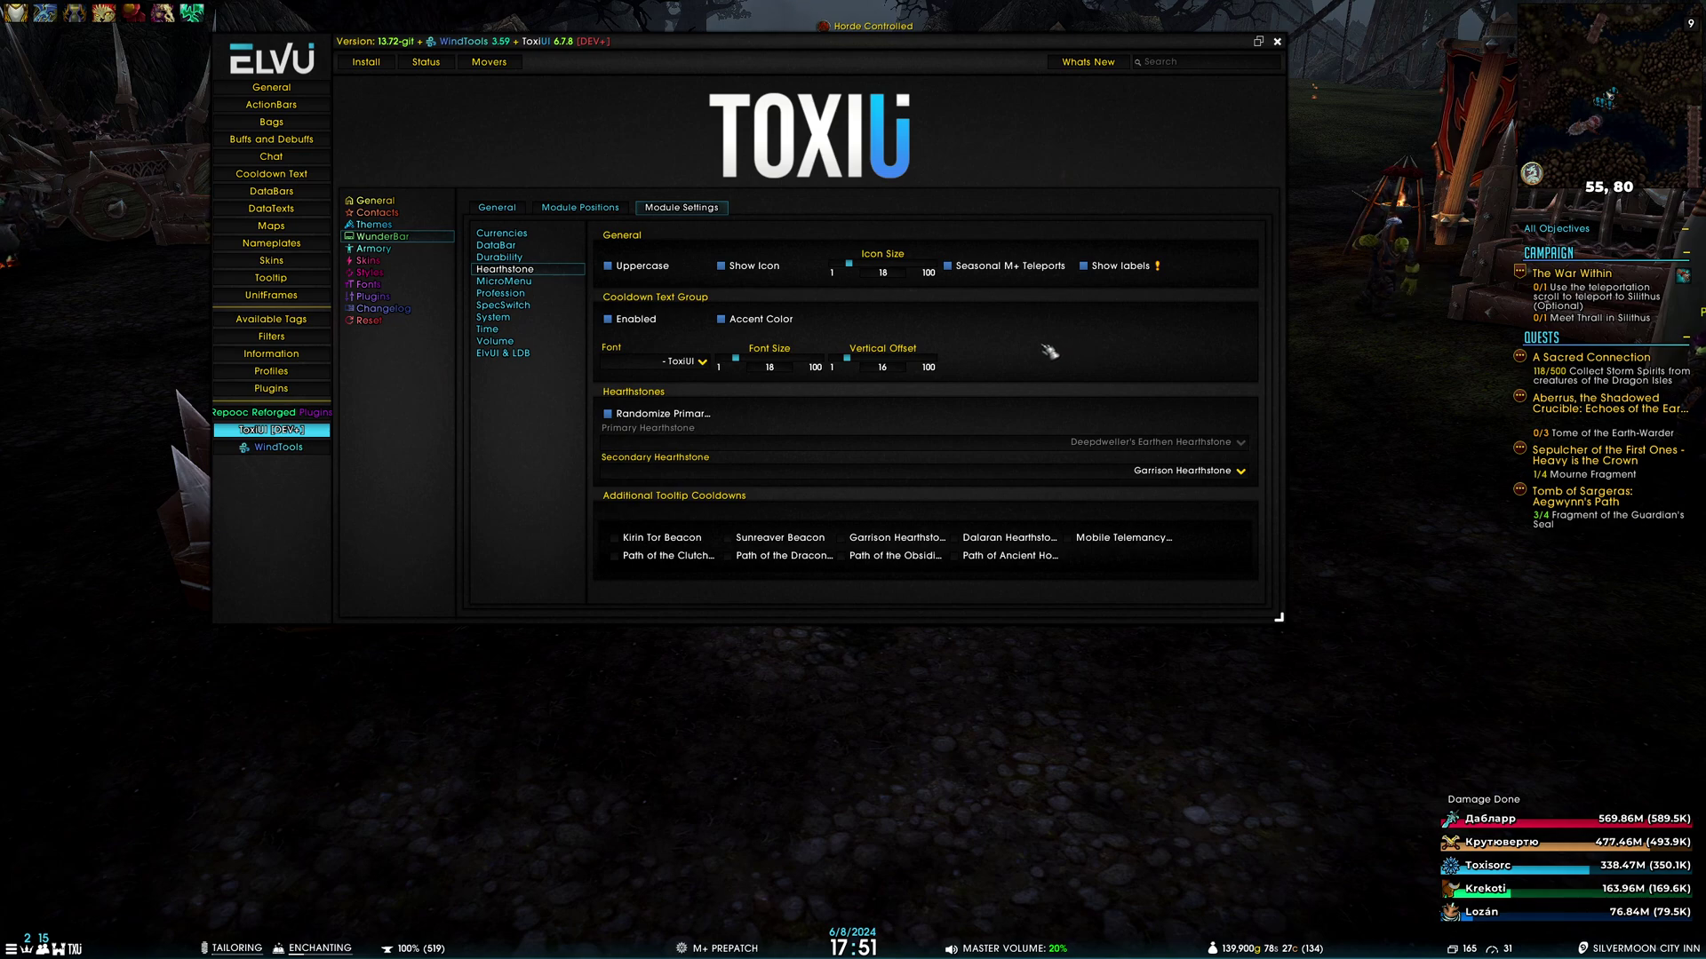
Disable primary hearthstone randomization and select Headless Horseman's Hearthstone as primary and Dalaran Hearthstone as secondary
click(608, 413)
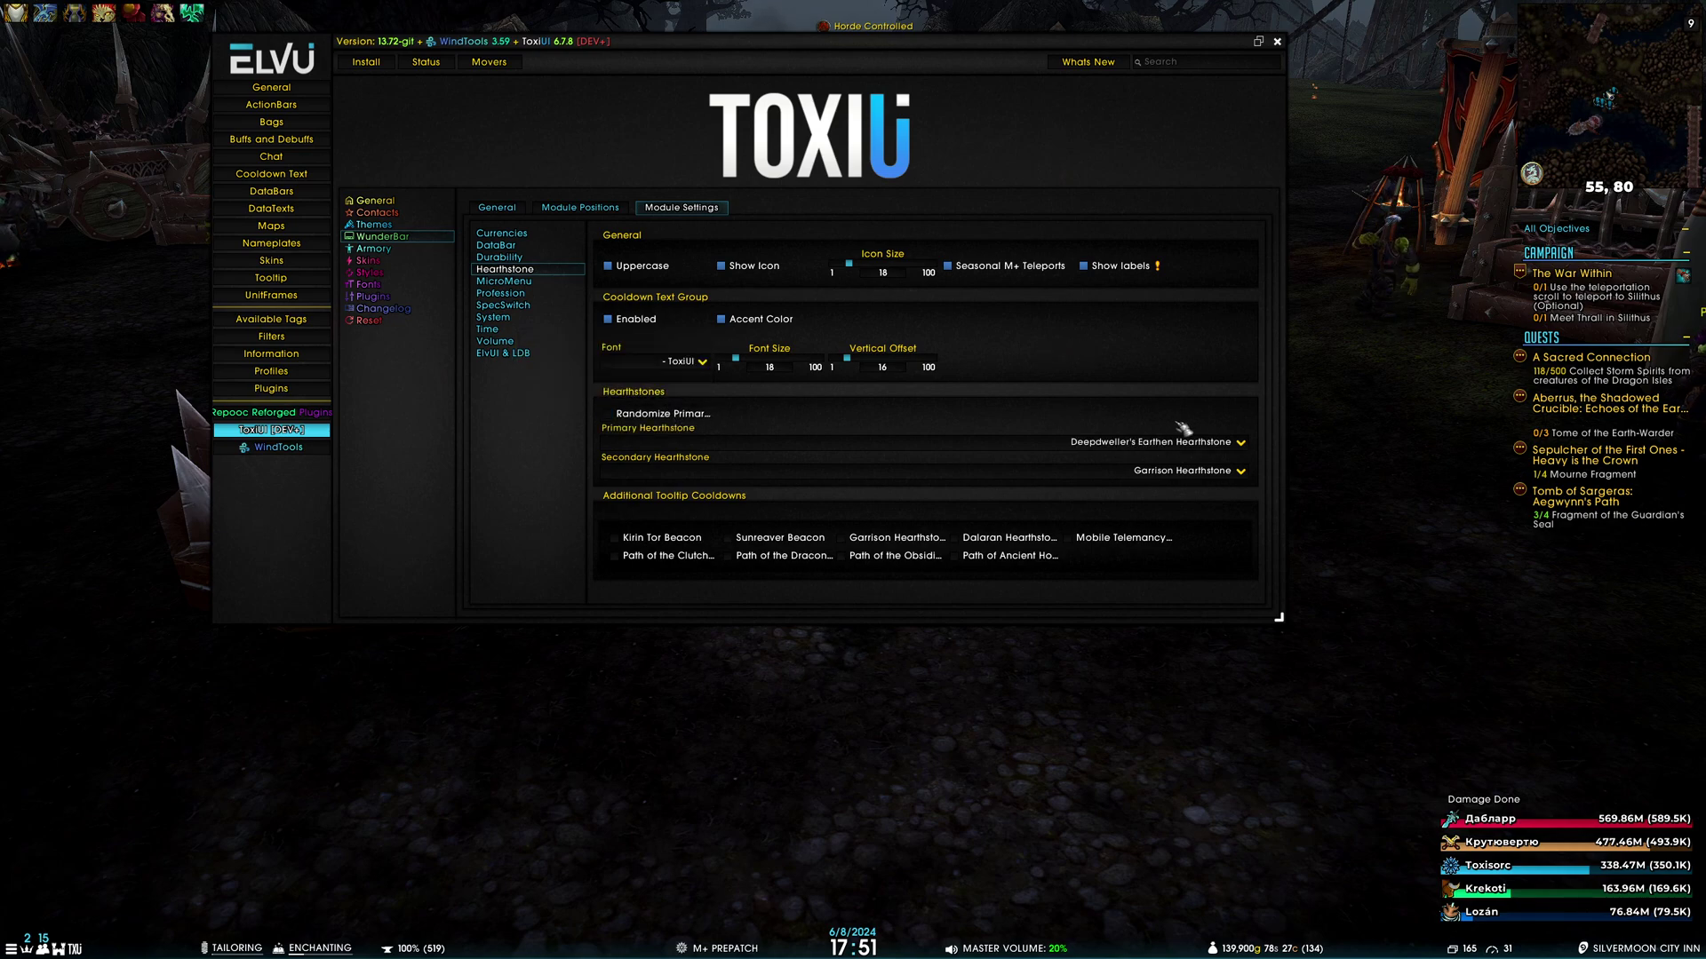
click(1244, 444)
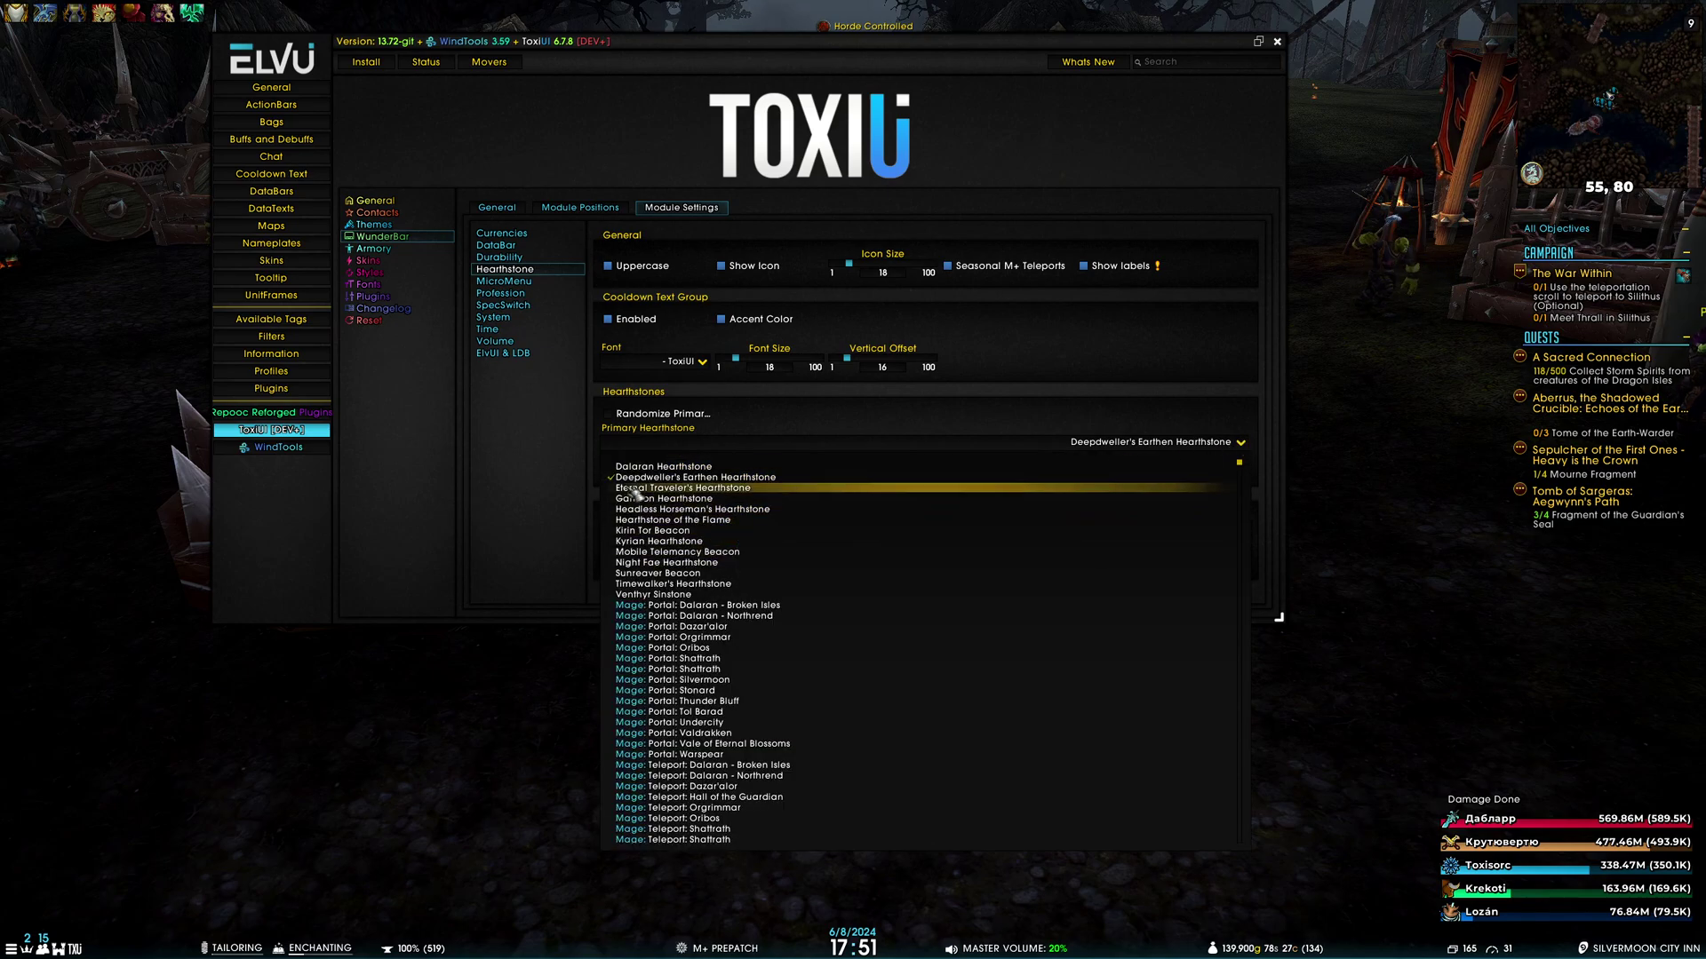
click(701, 510)
click(1245, 472)
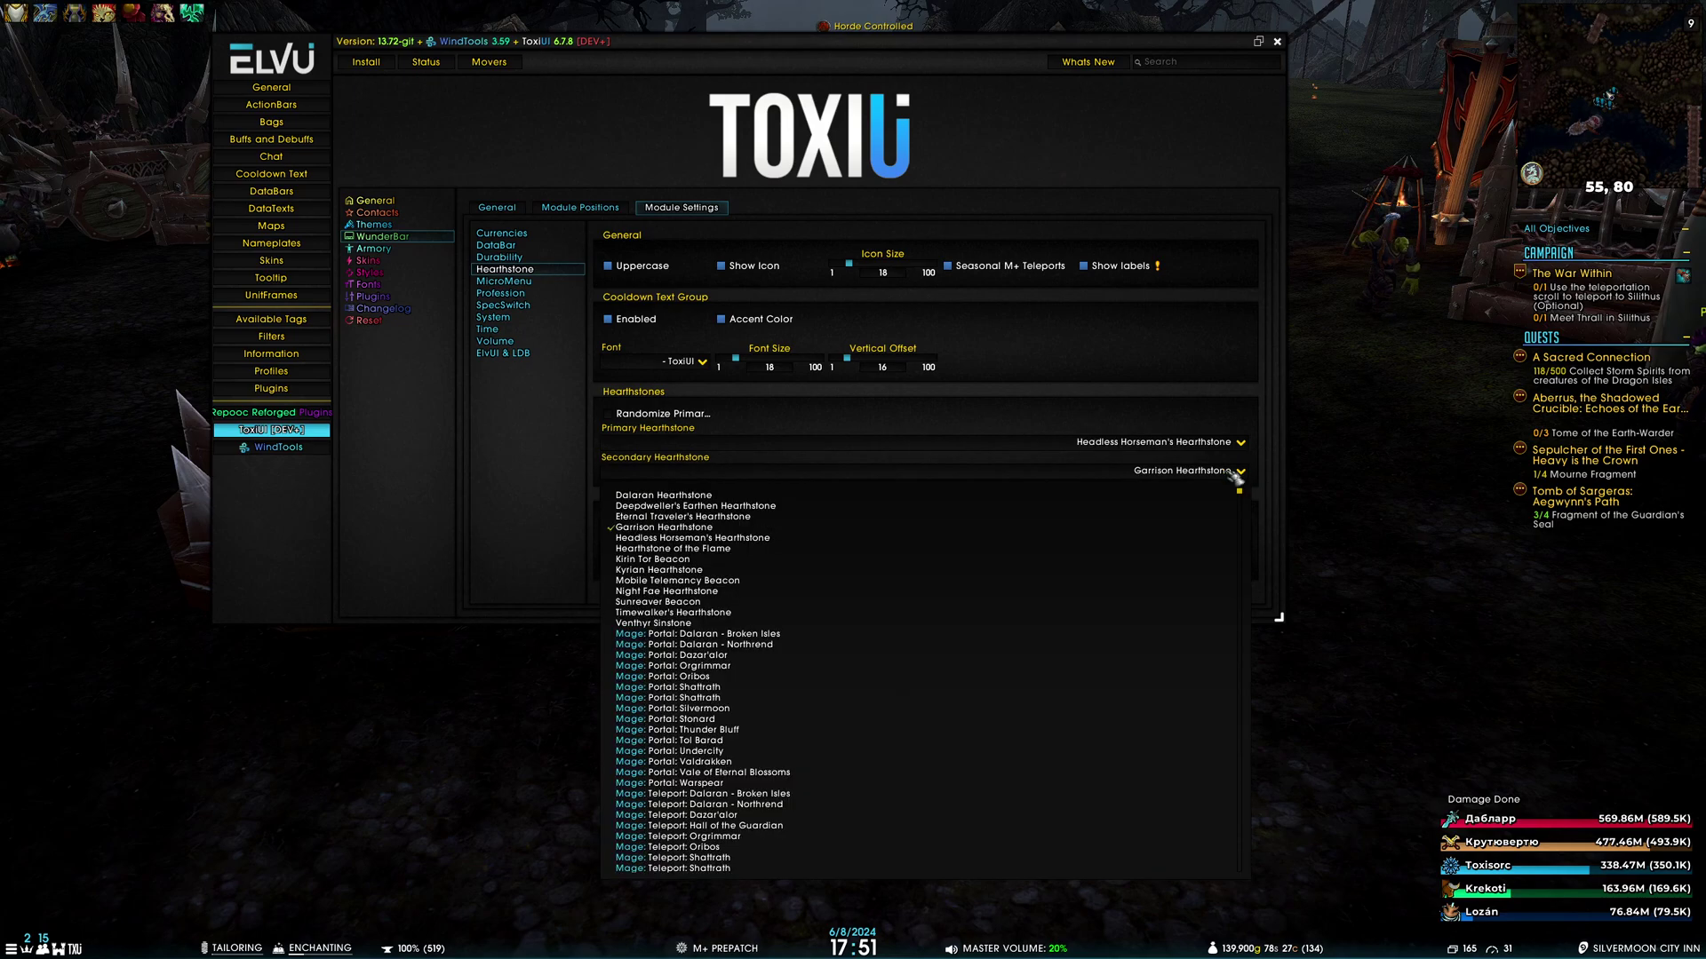
click(720, 500)
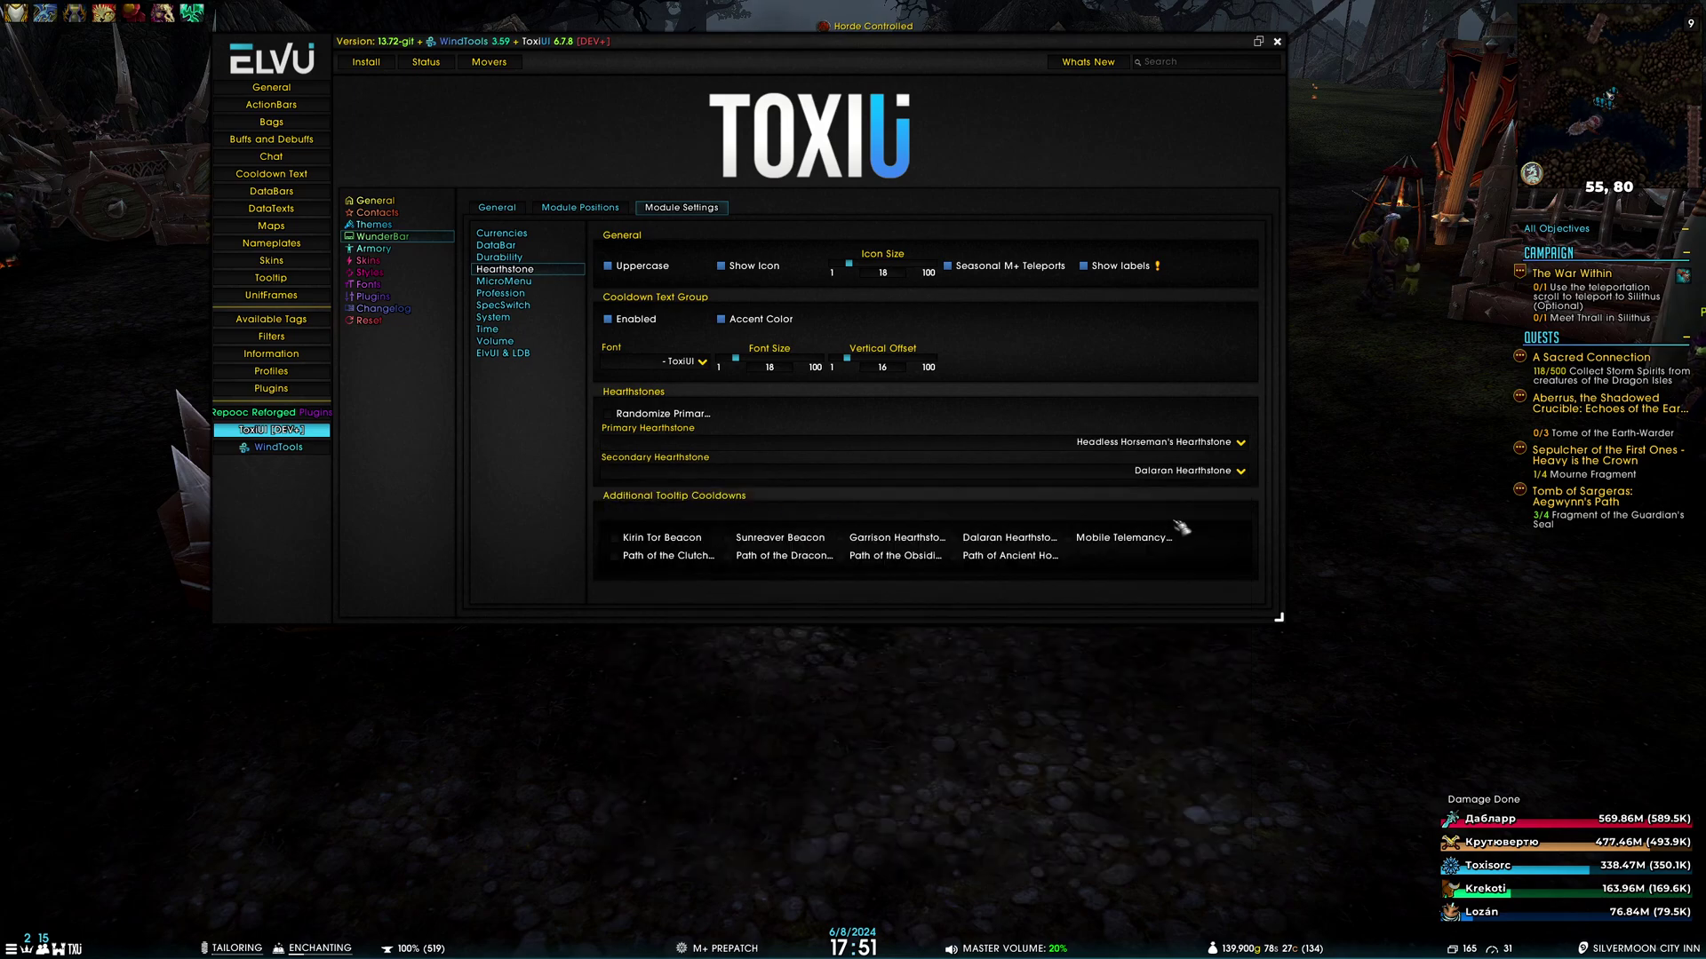
Start casting the primary and secondary hearthstones from the Hearthstone module and interrupt the cast by moving
mouse_move(1643, 949)
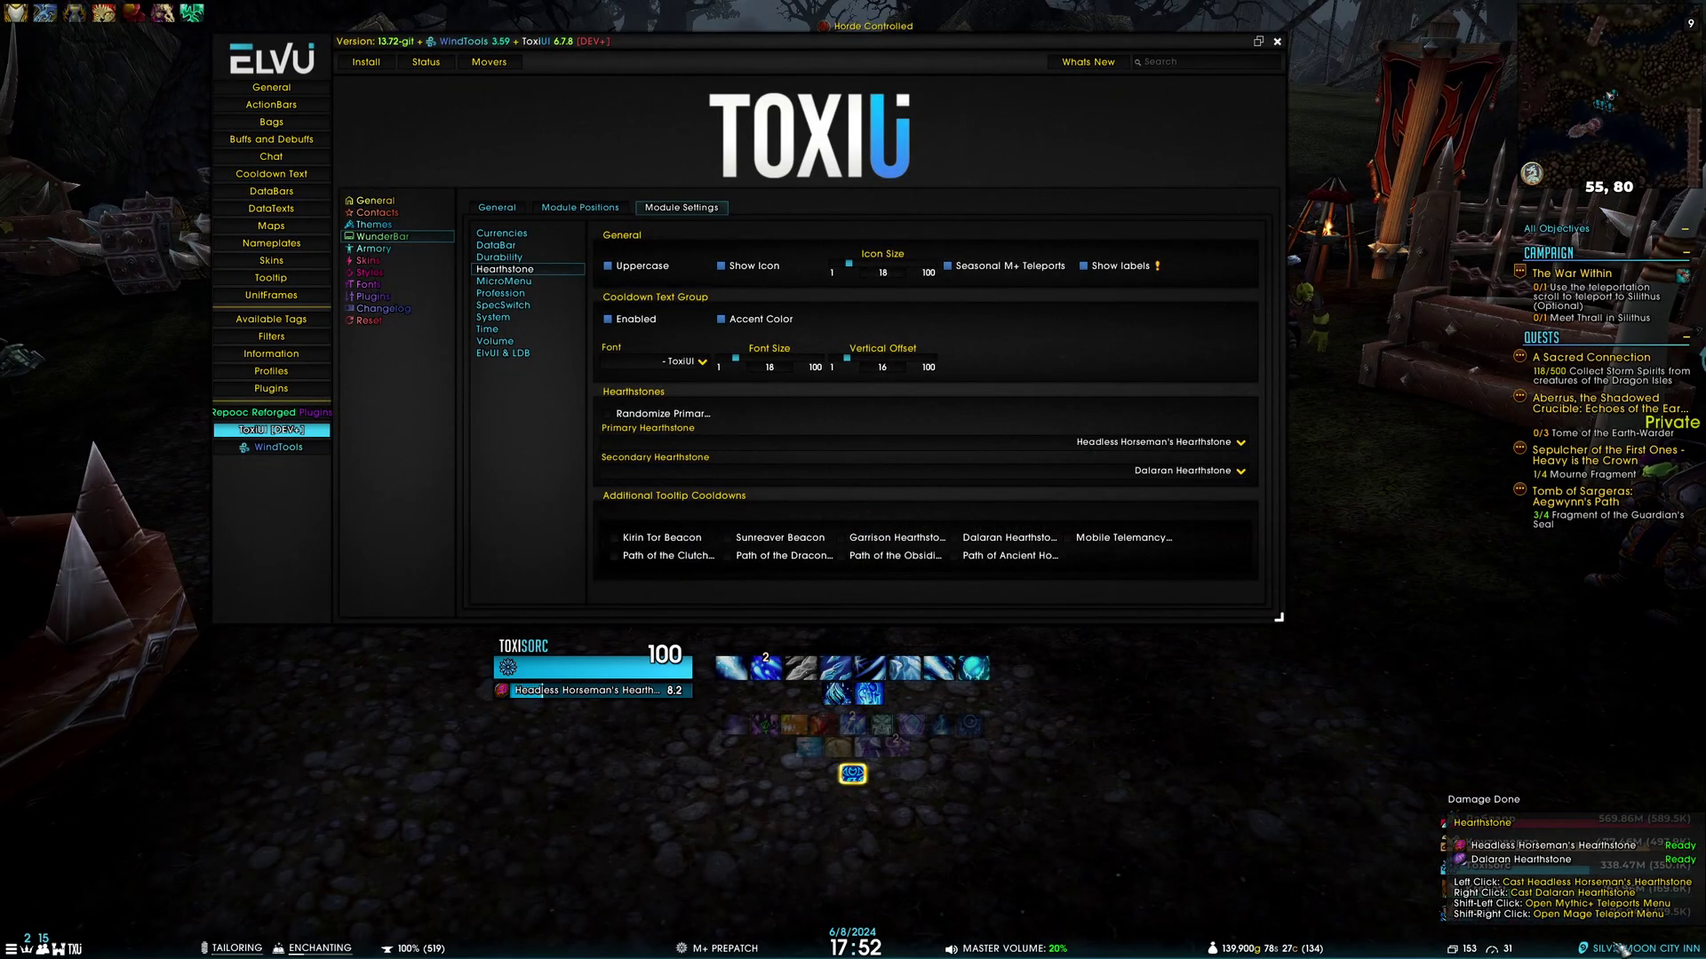
right_click(1604, 949)
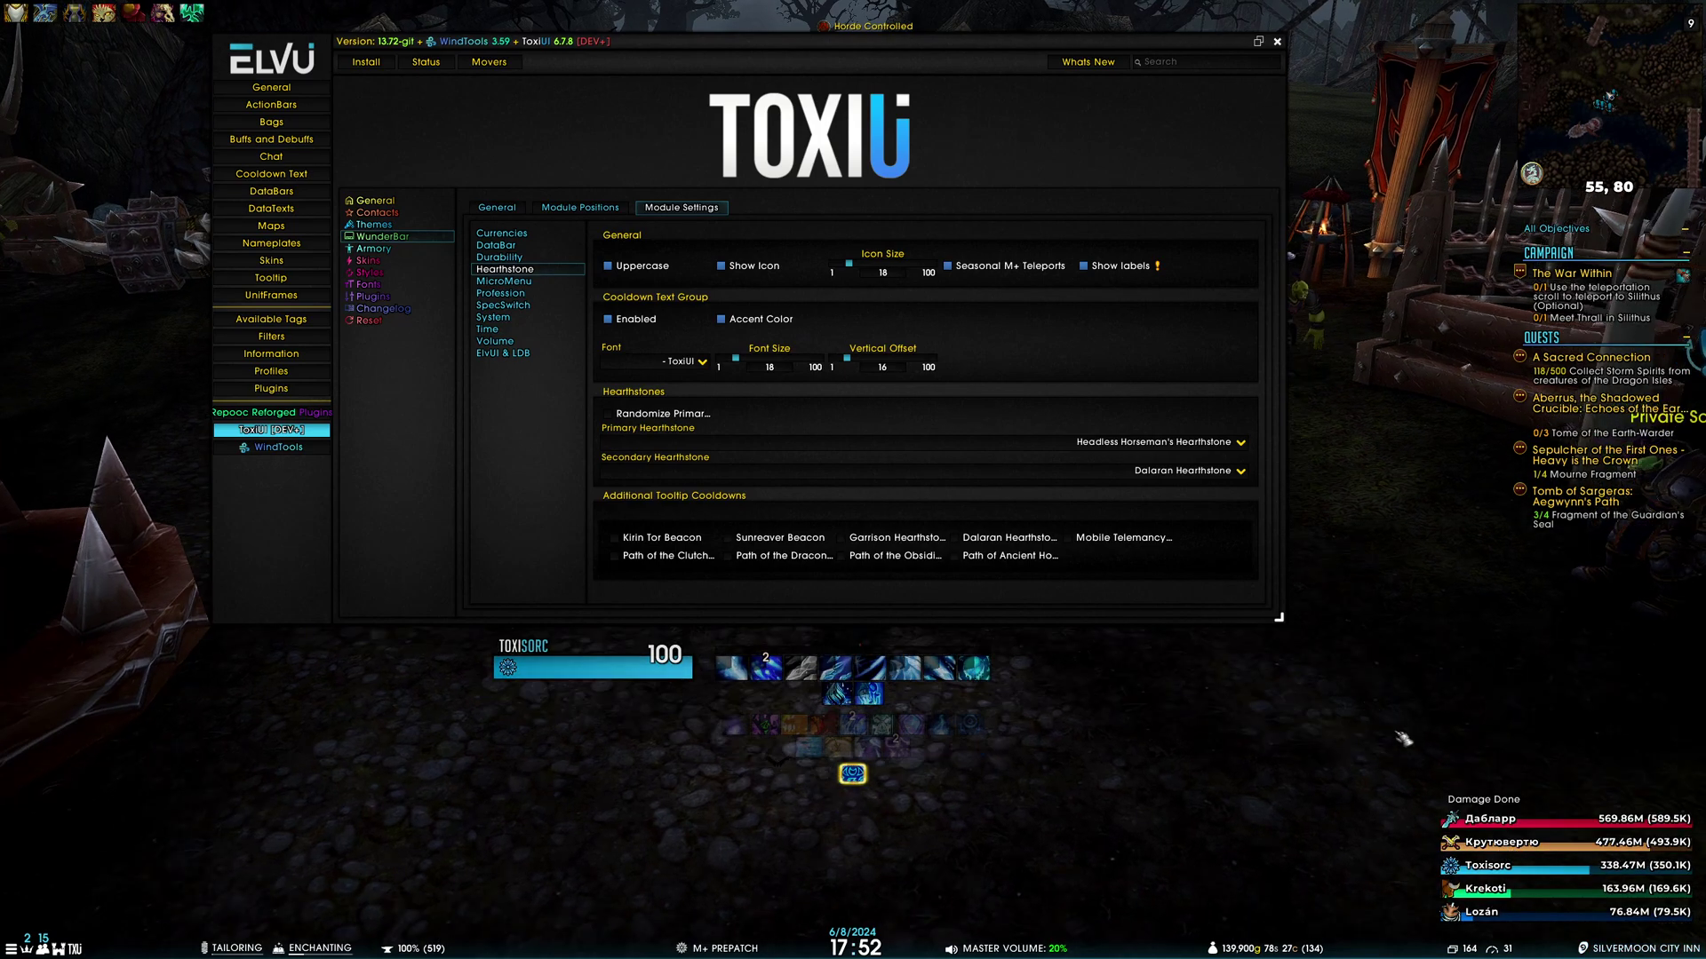
key(w)
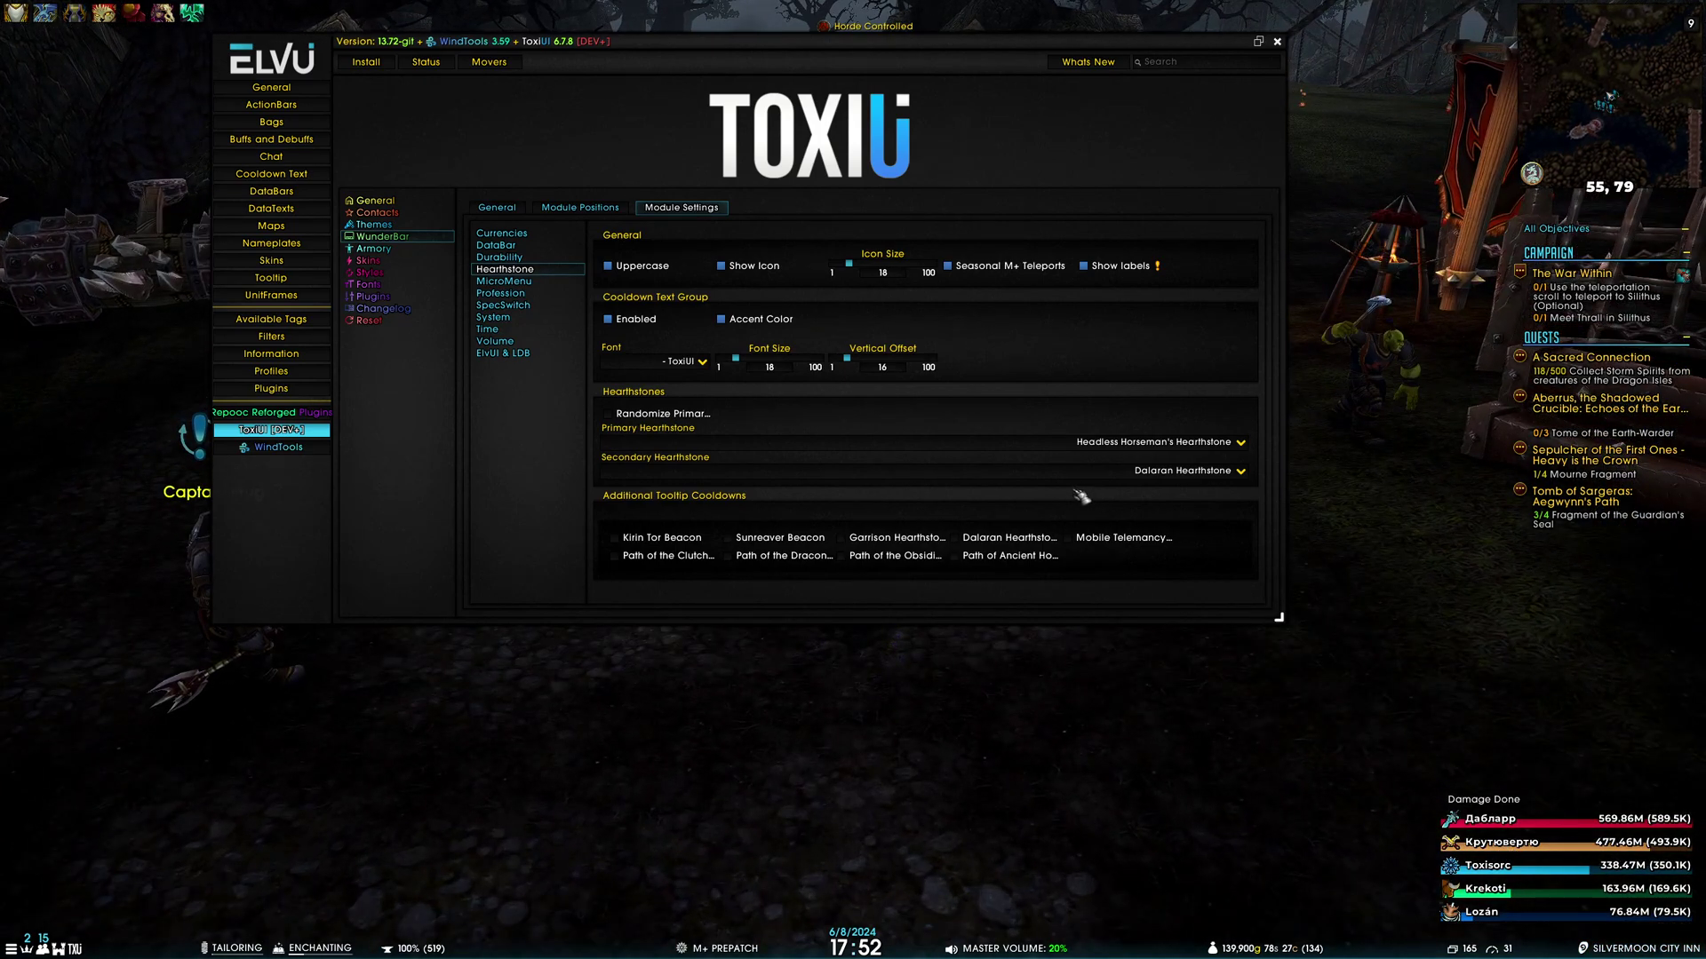
Move the configuration window aside to uncover more of the game scene and turn the character
drag(1155, 47, 951, 17)
key(d)
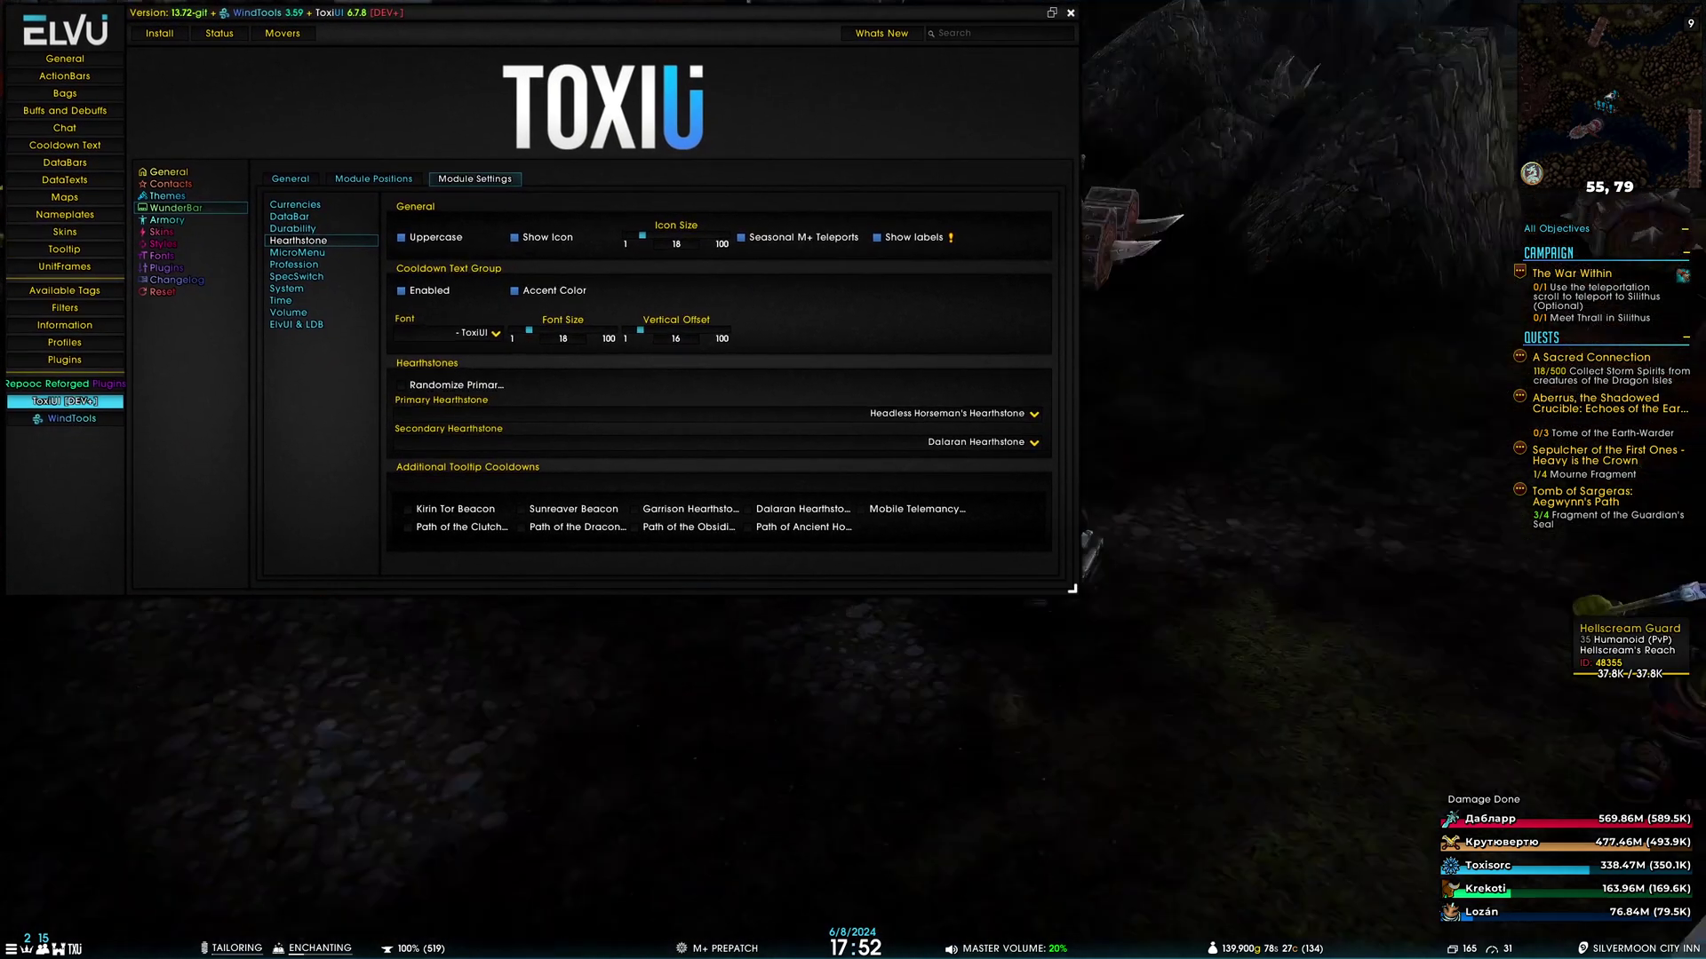
key(w)
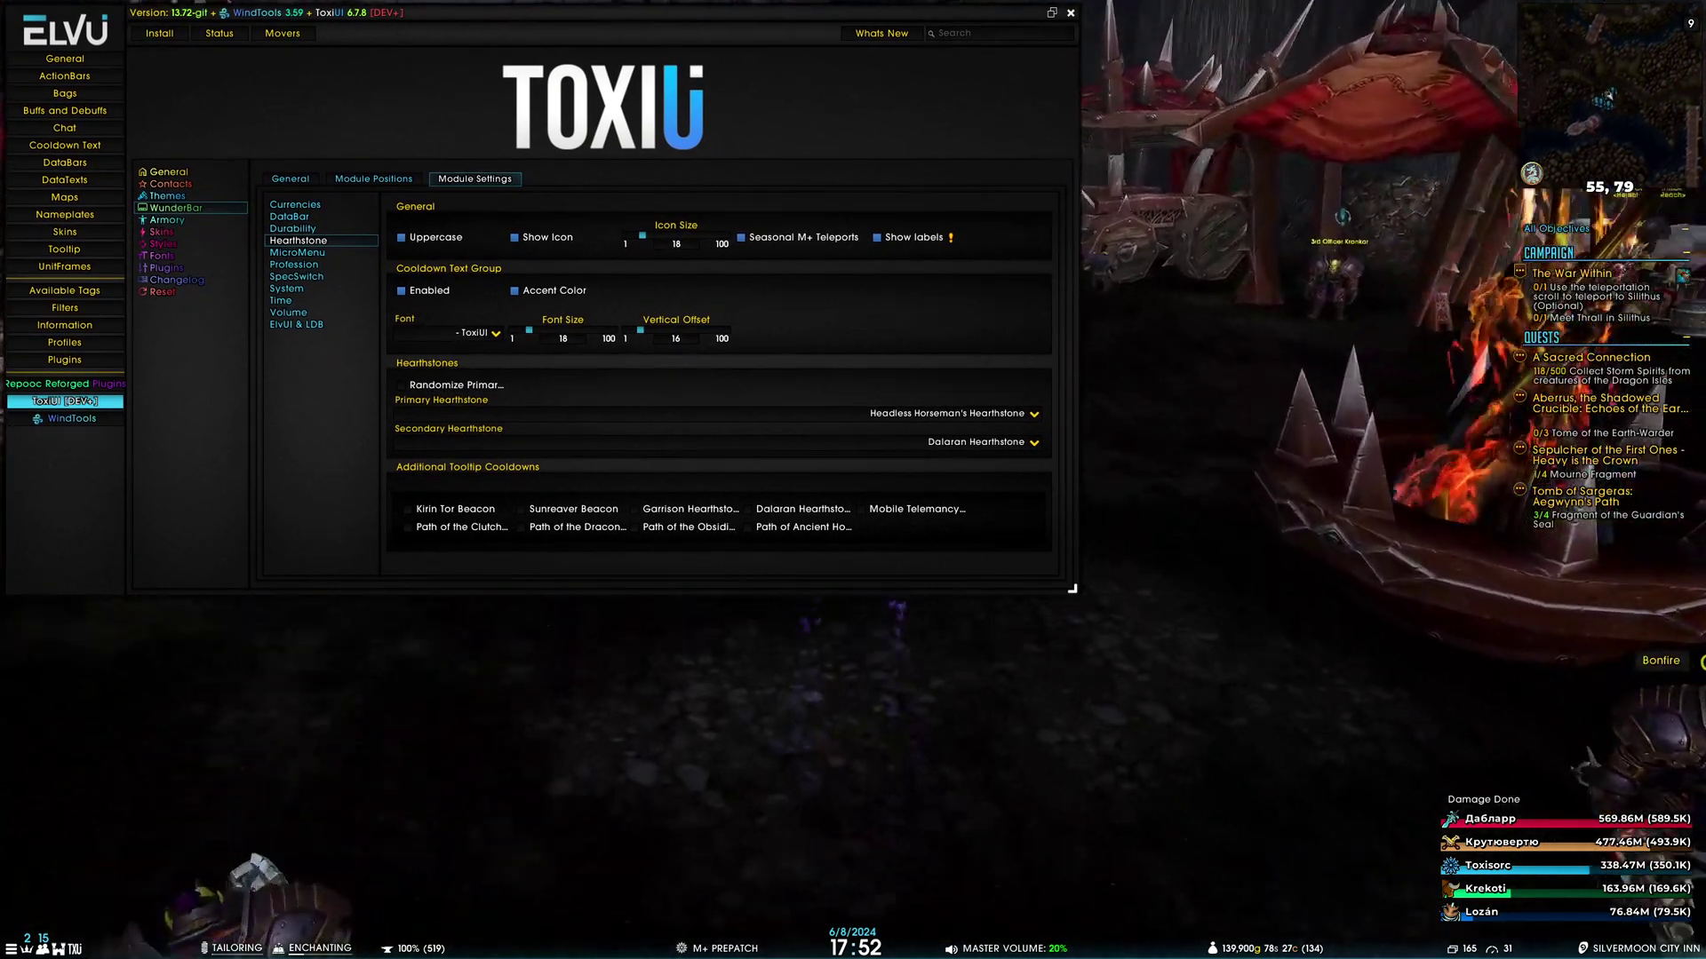
key(w)
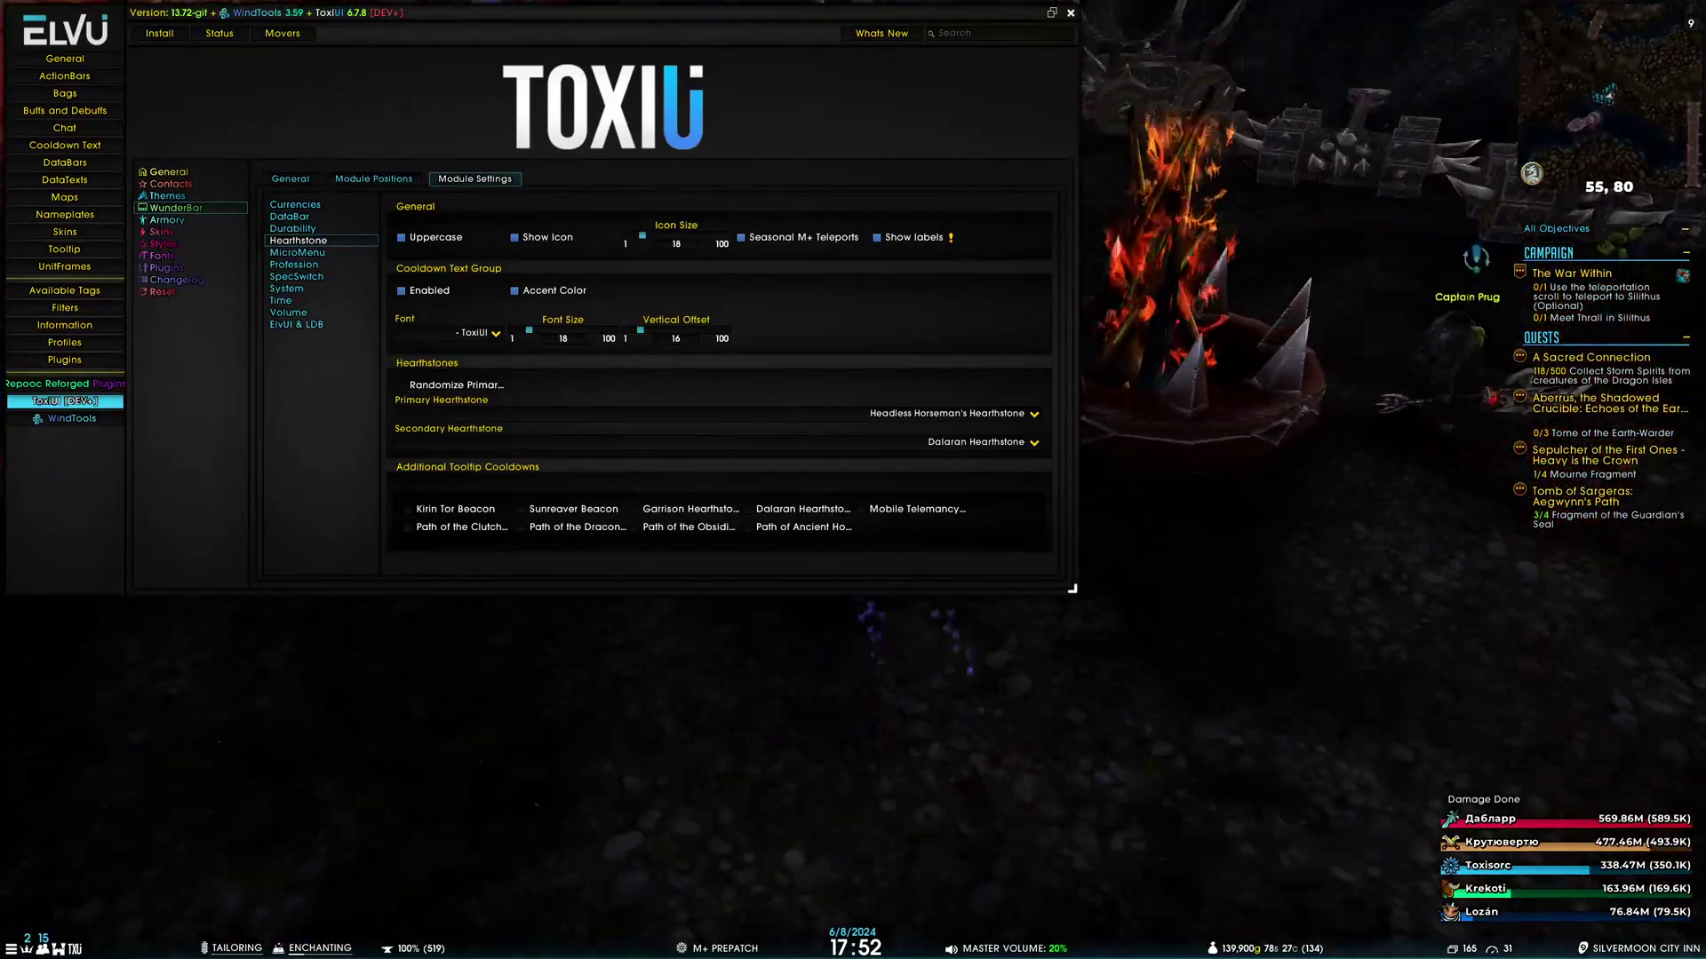
key(w)
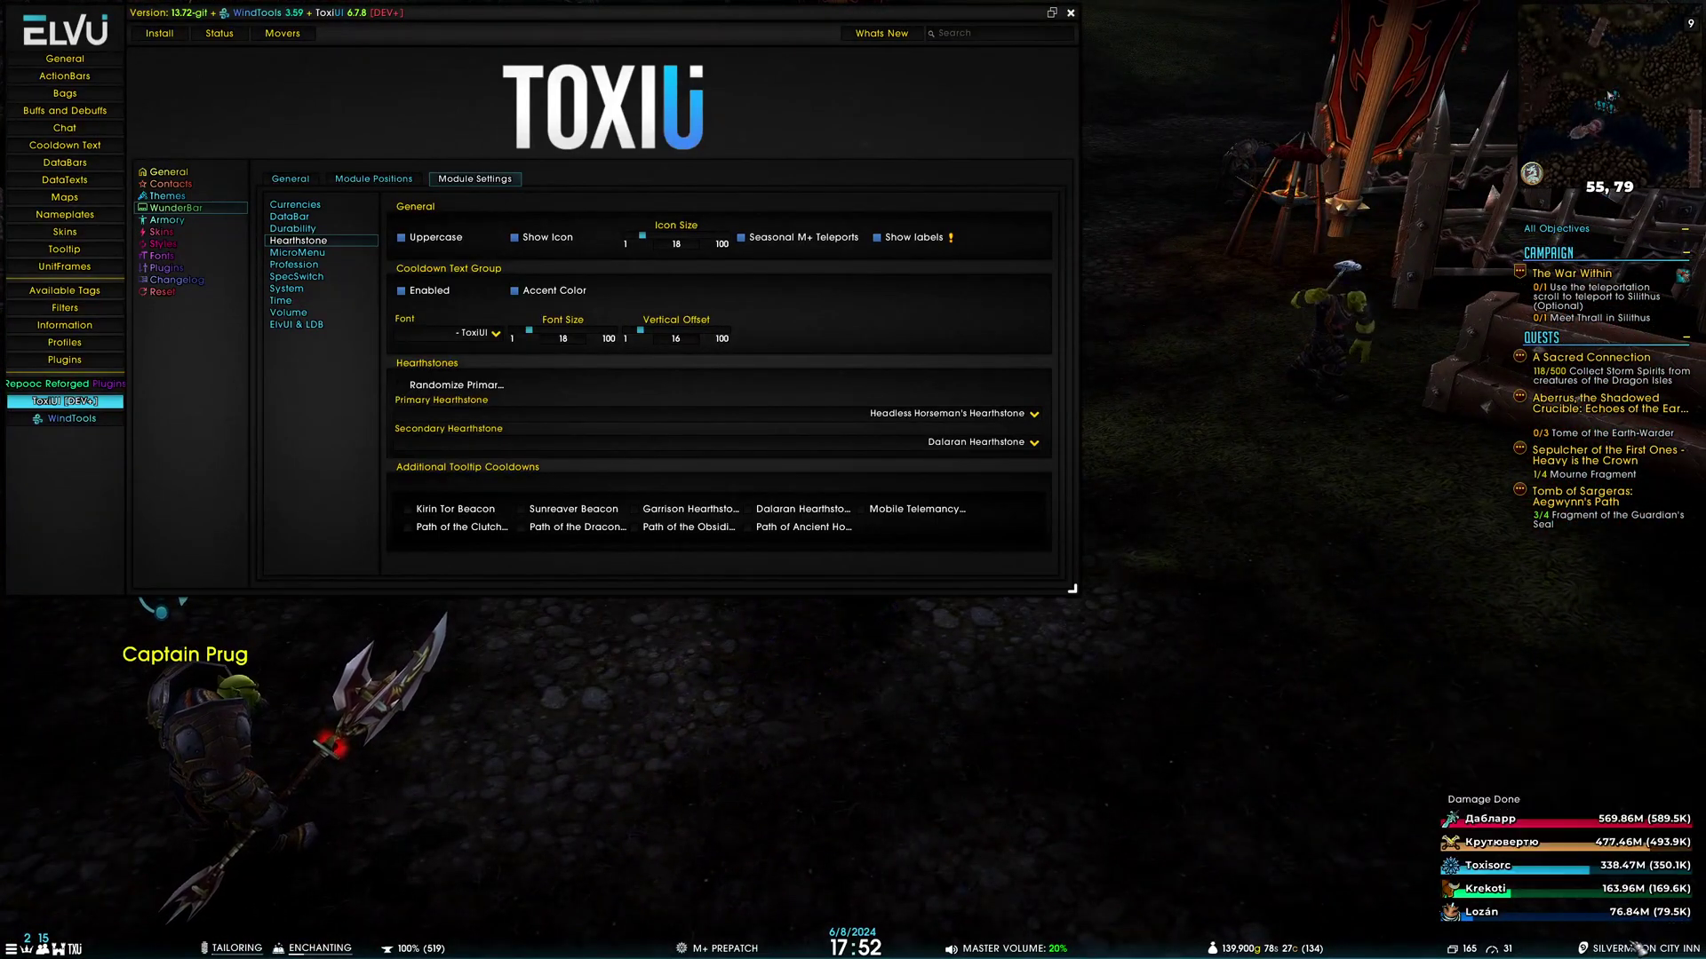
Enable Seasonal M+ Teleports for the Hearthstone module's teleport flyout and switch its labels off and back on
mouse_move(1648, 954)
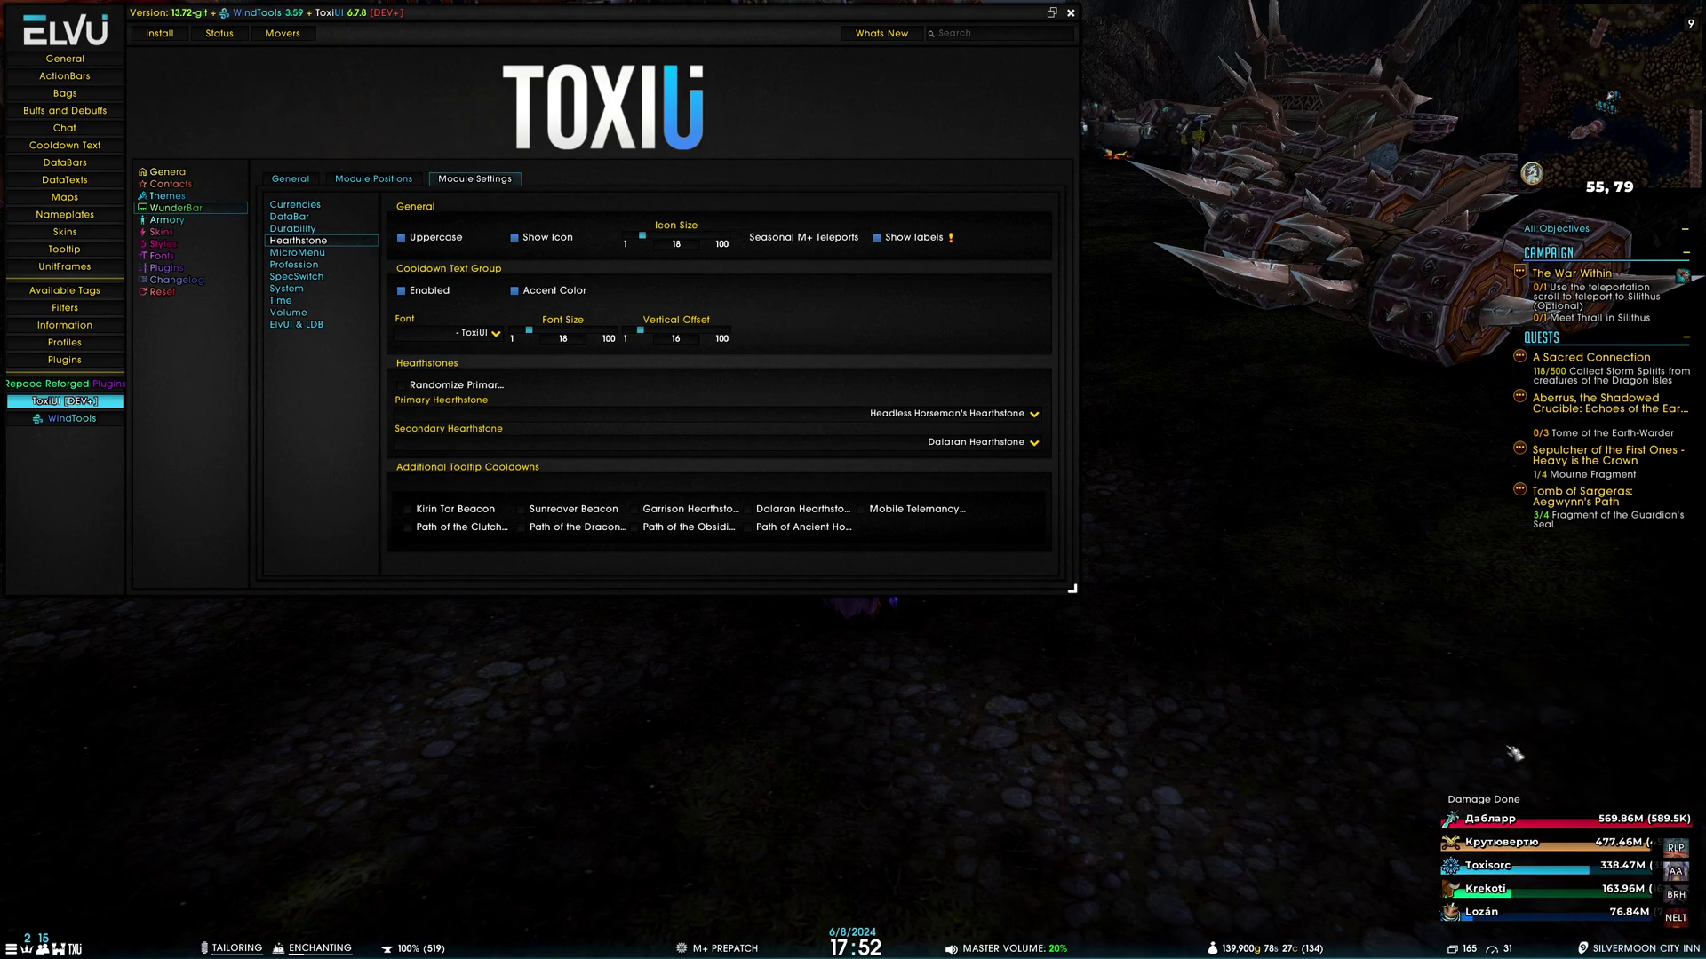
click(799, 238)
mouse_move(1675, 893)
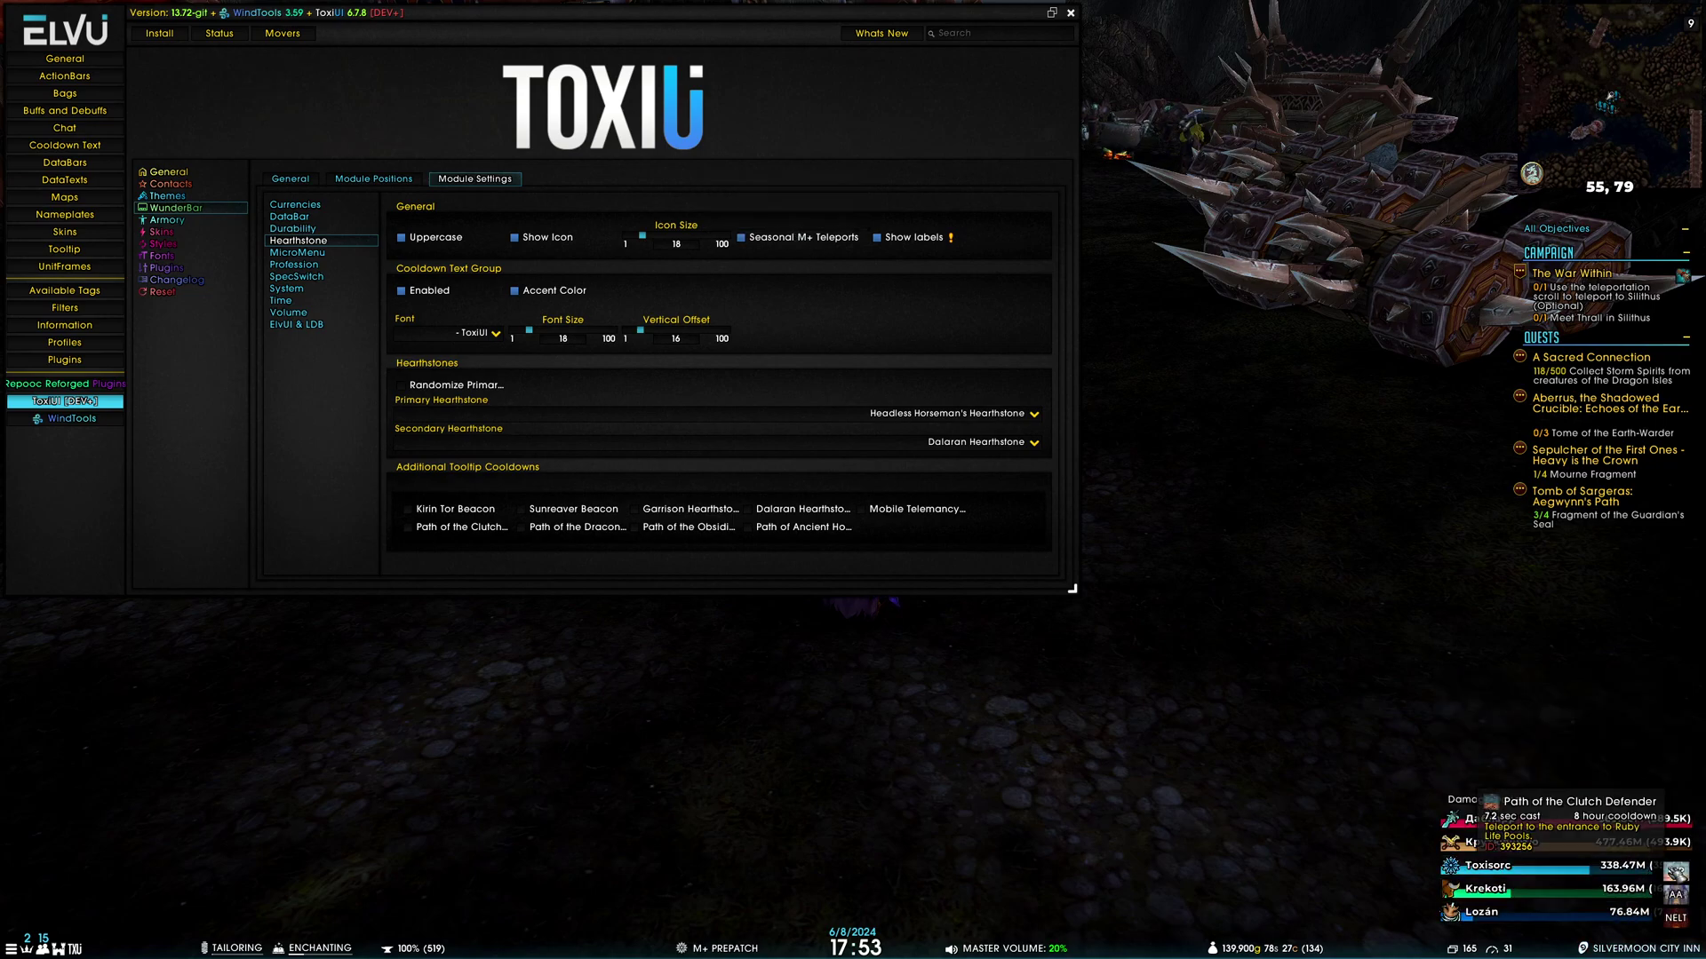
click(919, 242)
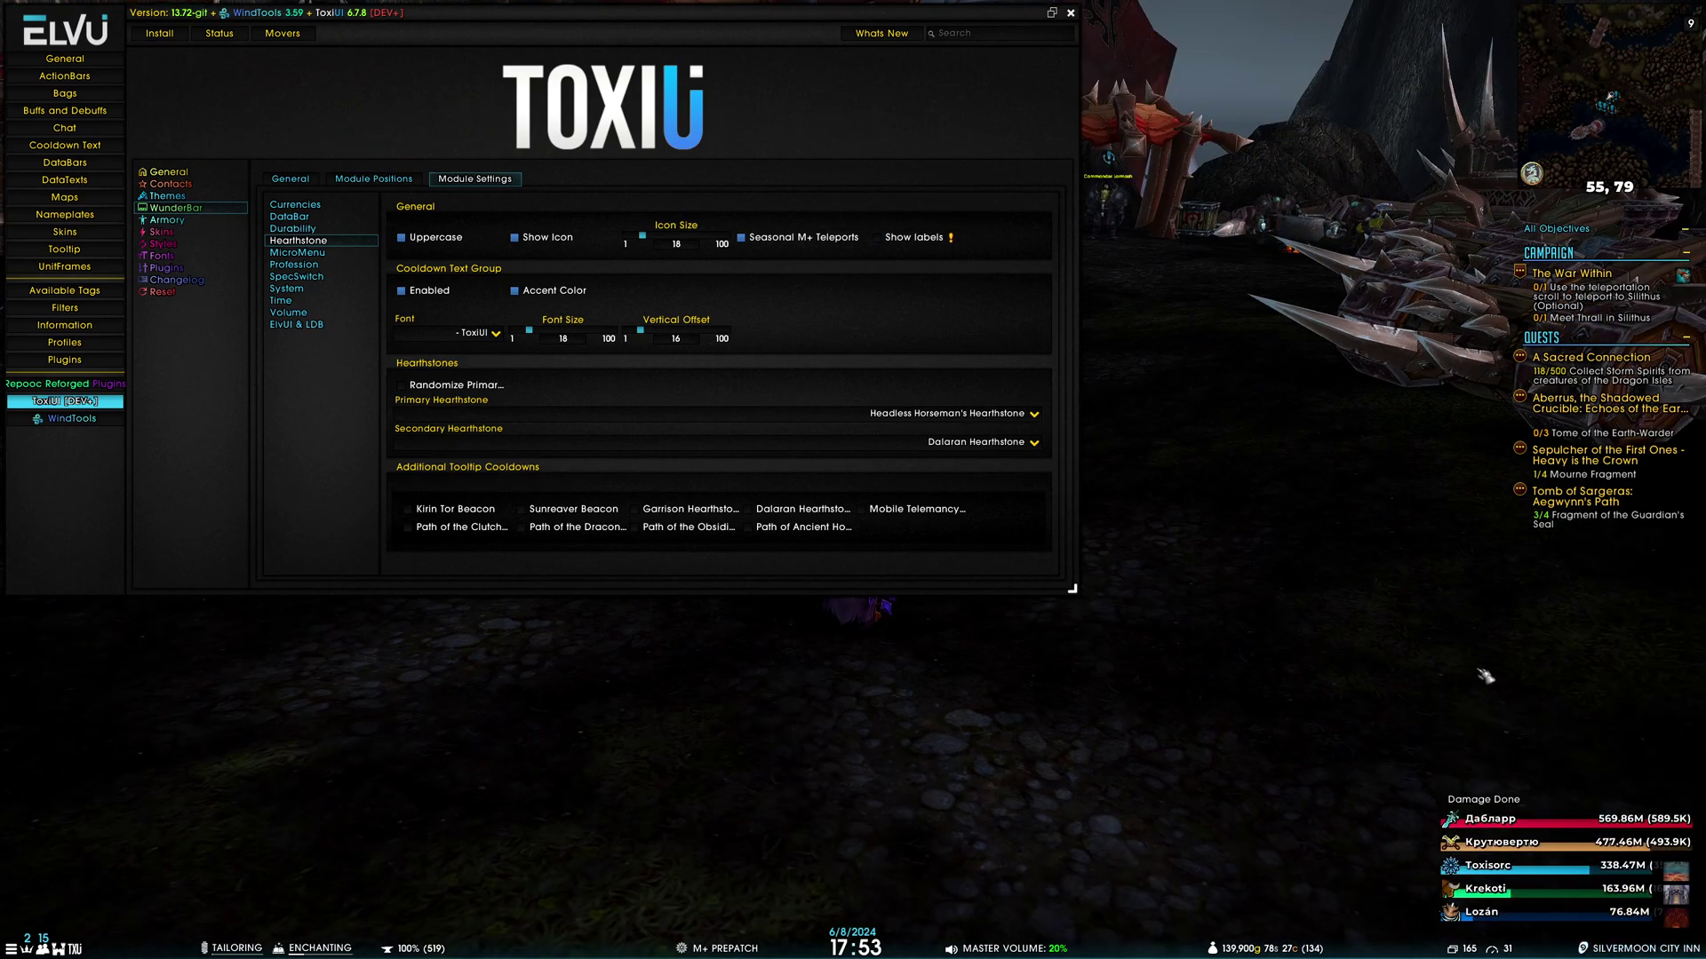
click(926, 247)
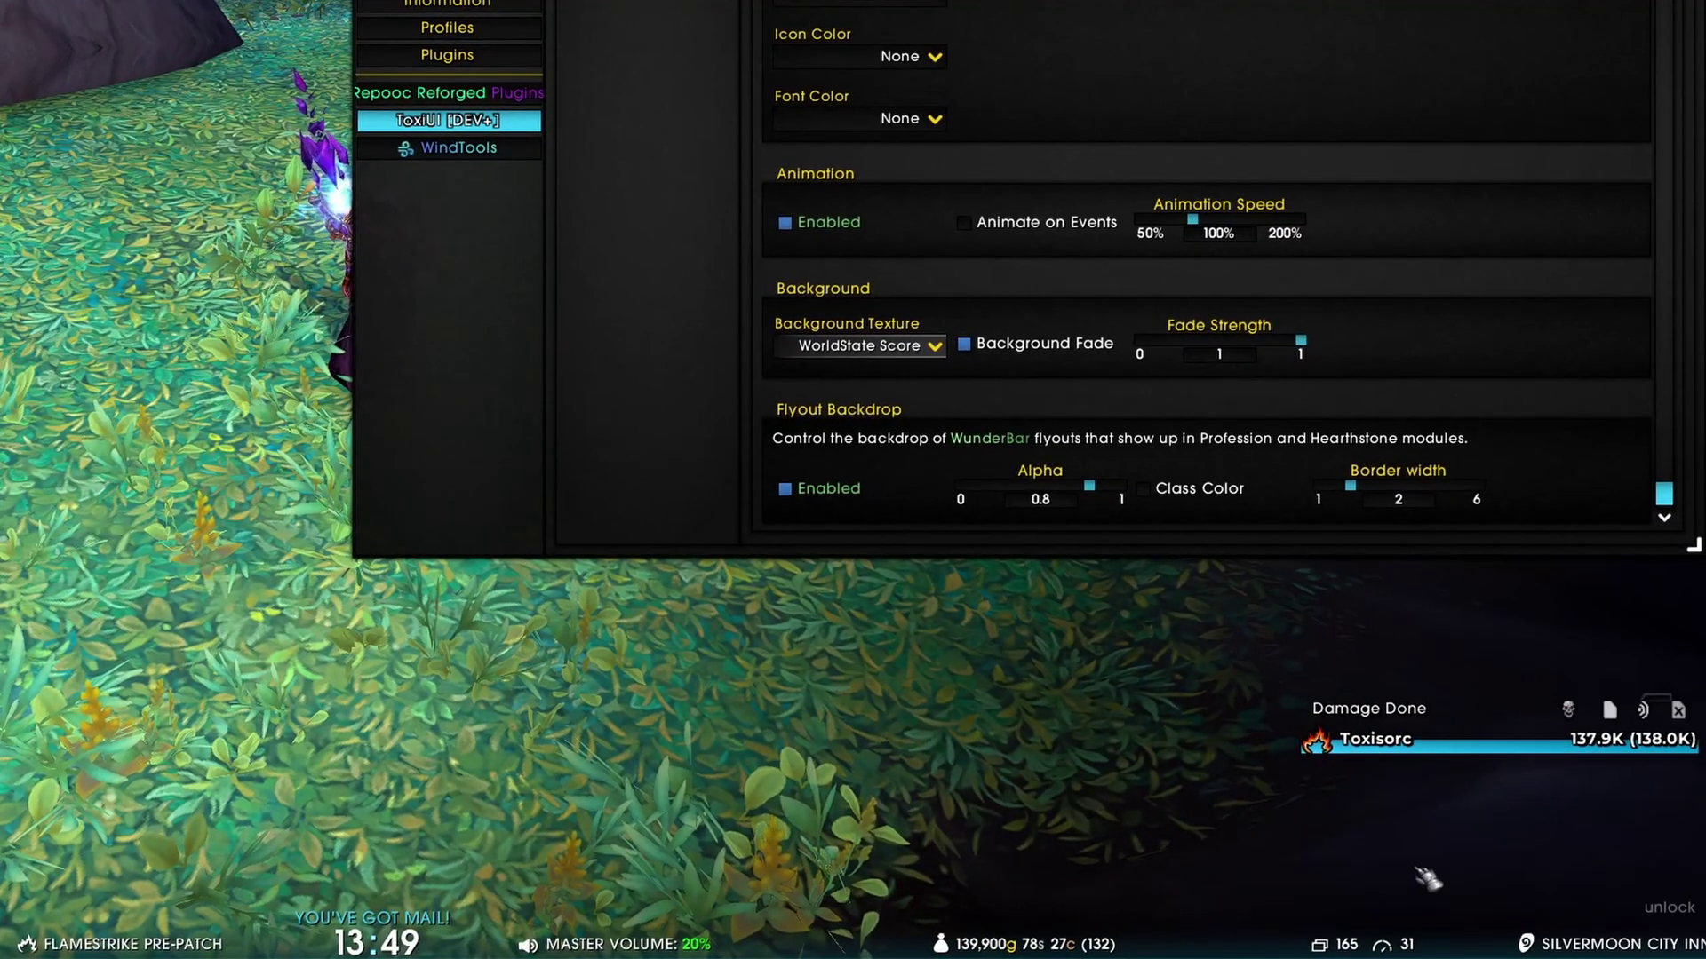
Try alpha 0 on the flyout backdrop, set class color, border width 1 and alpha 0.7, and switch the backdrop off
mouse_move(1564, 951)
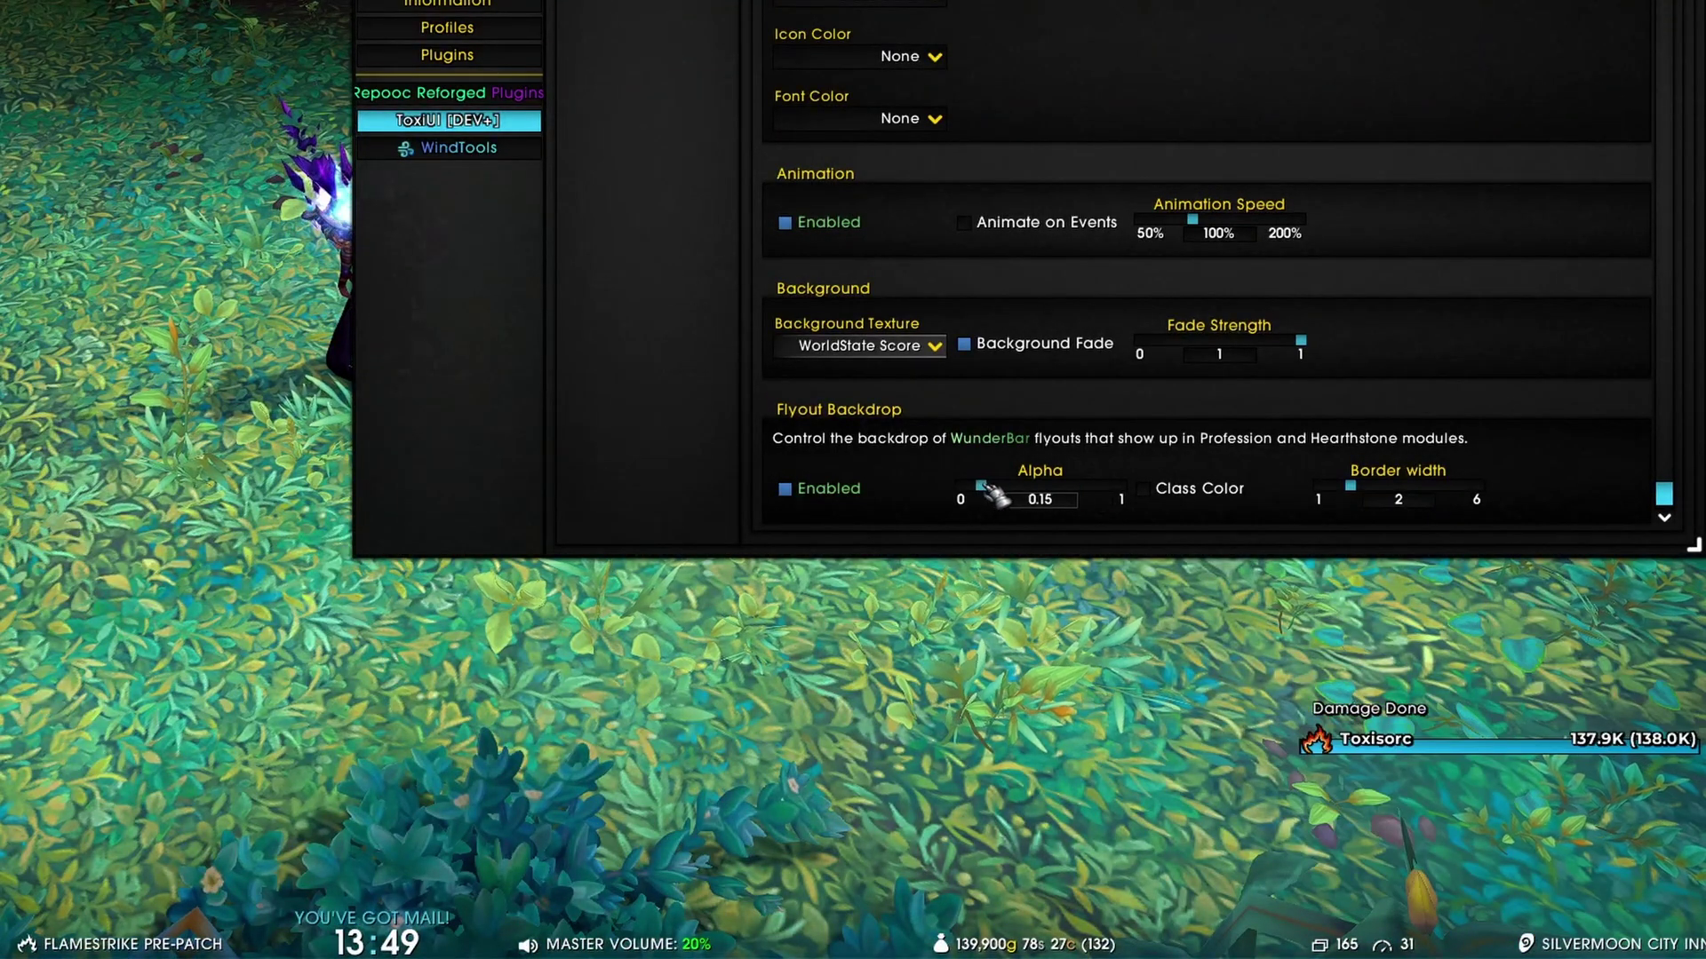
drag(986, 488, 949, 506)
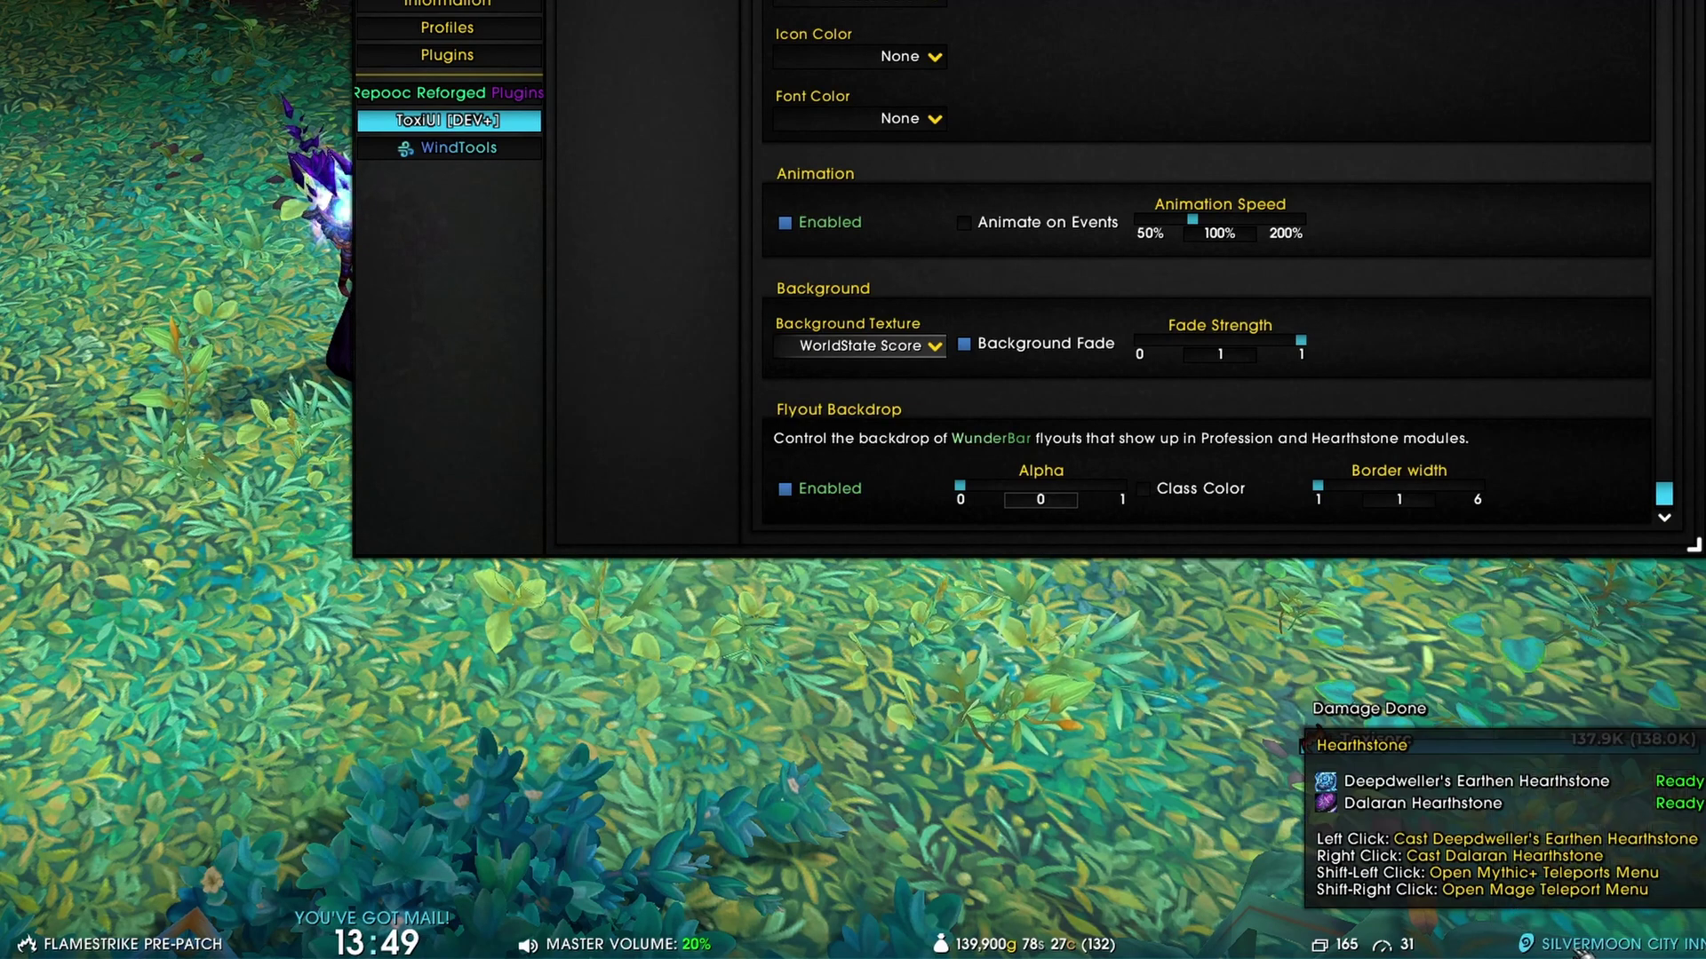
click(1186, 500)
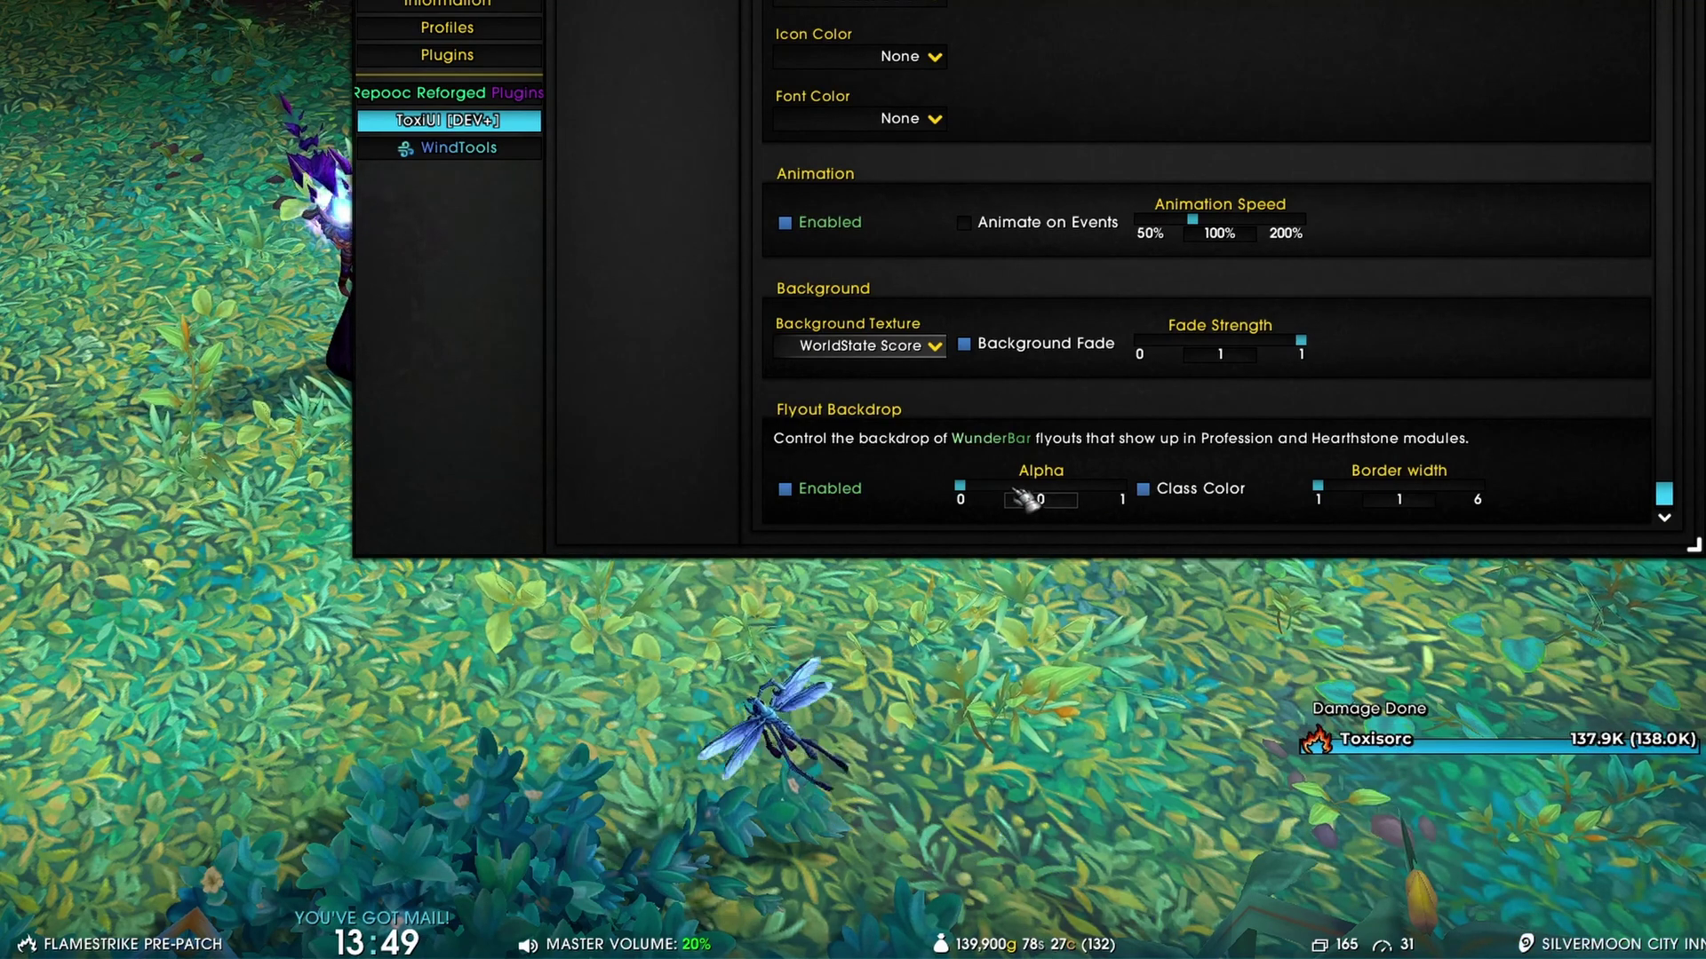
scroll(1080, 494, up, 3)
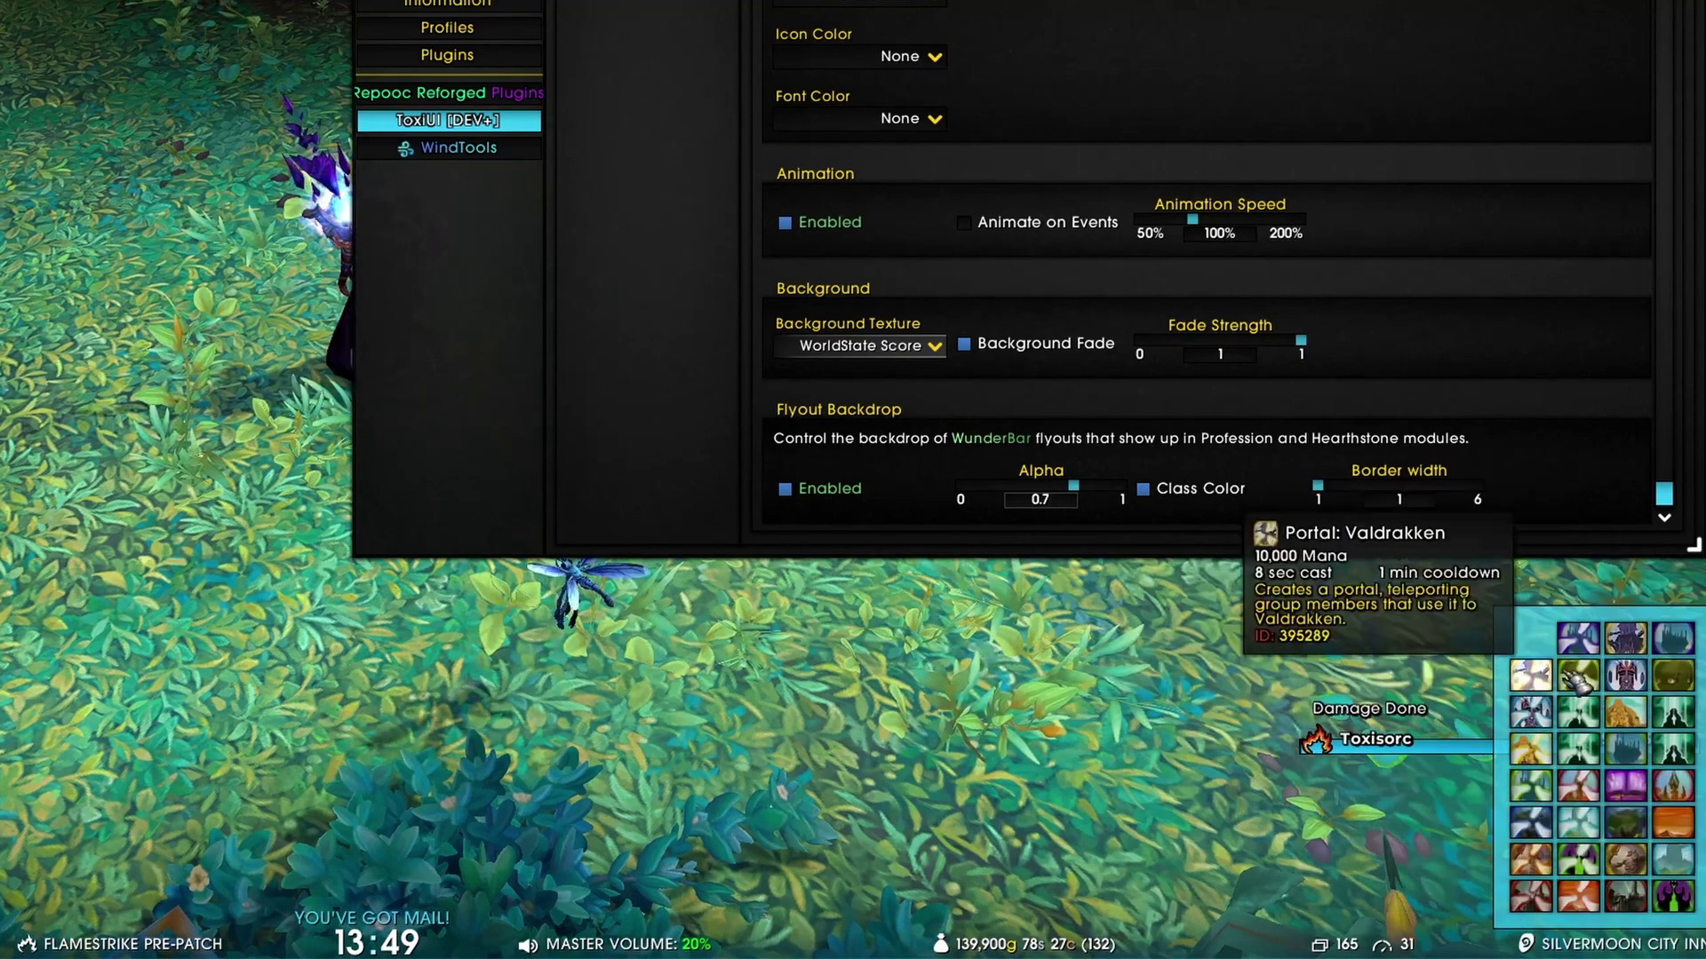
click(835, 492)
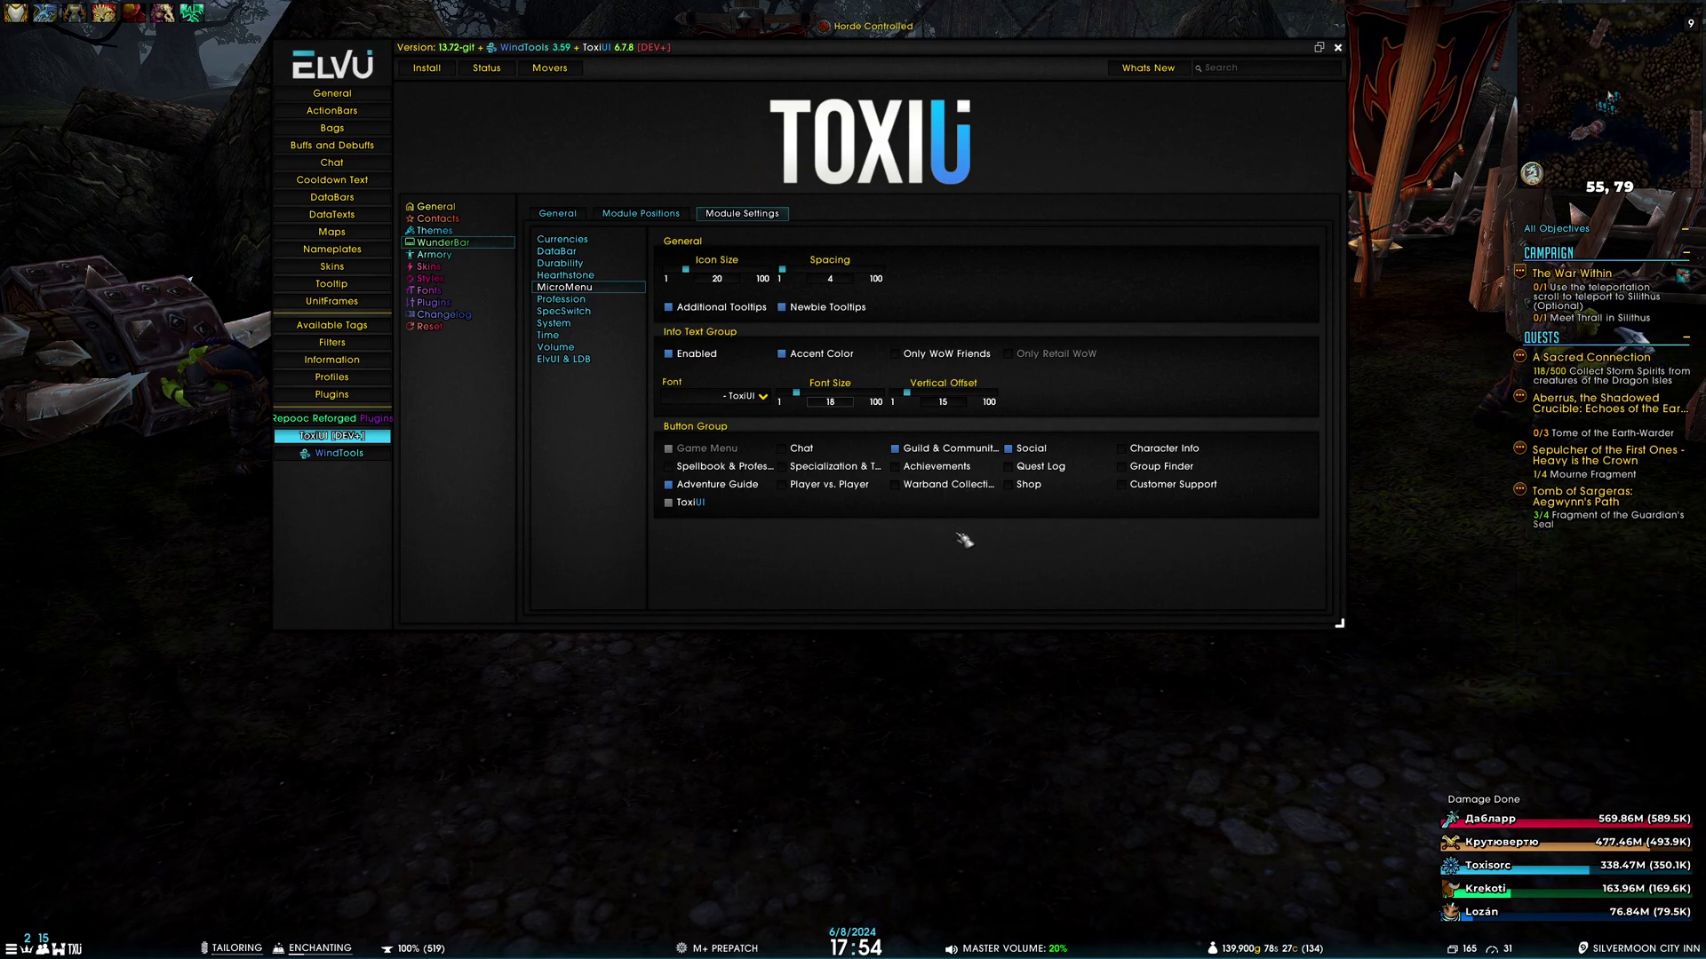
Enable the MicroMenu buttons Warband Collections, Achievements, Specialization & Talents, Chat, Spellbook & Professions, Group Finder, Customer Support, Character Info and Quest Log
click(948, 484)
click(937, 467)
click(826, 466)
click(799, 449)
click(730, 469)
click(1164, 466)
click(1168, 486)
click(1166, 450)
click(1039, 467)
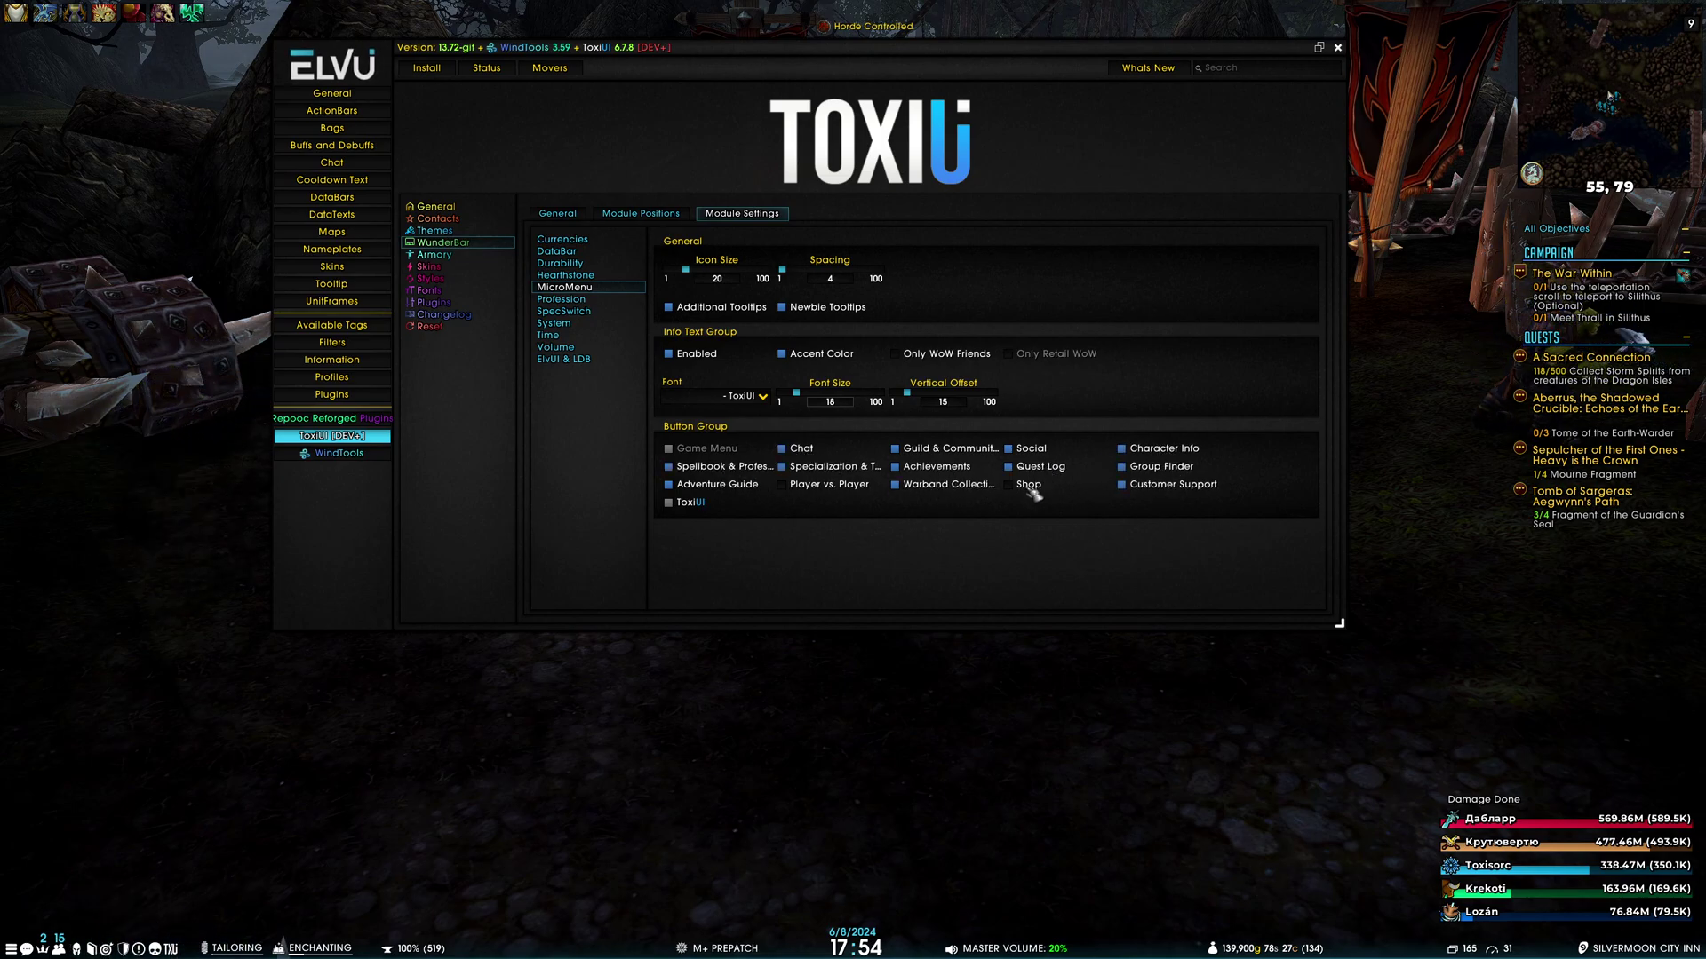
Switch the MicroMenu's Character Info button off and back on twice
click(1166, 450)
click(1165, 451)
click(1166, 450)
click(1165, 450)
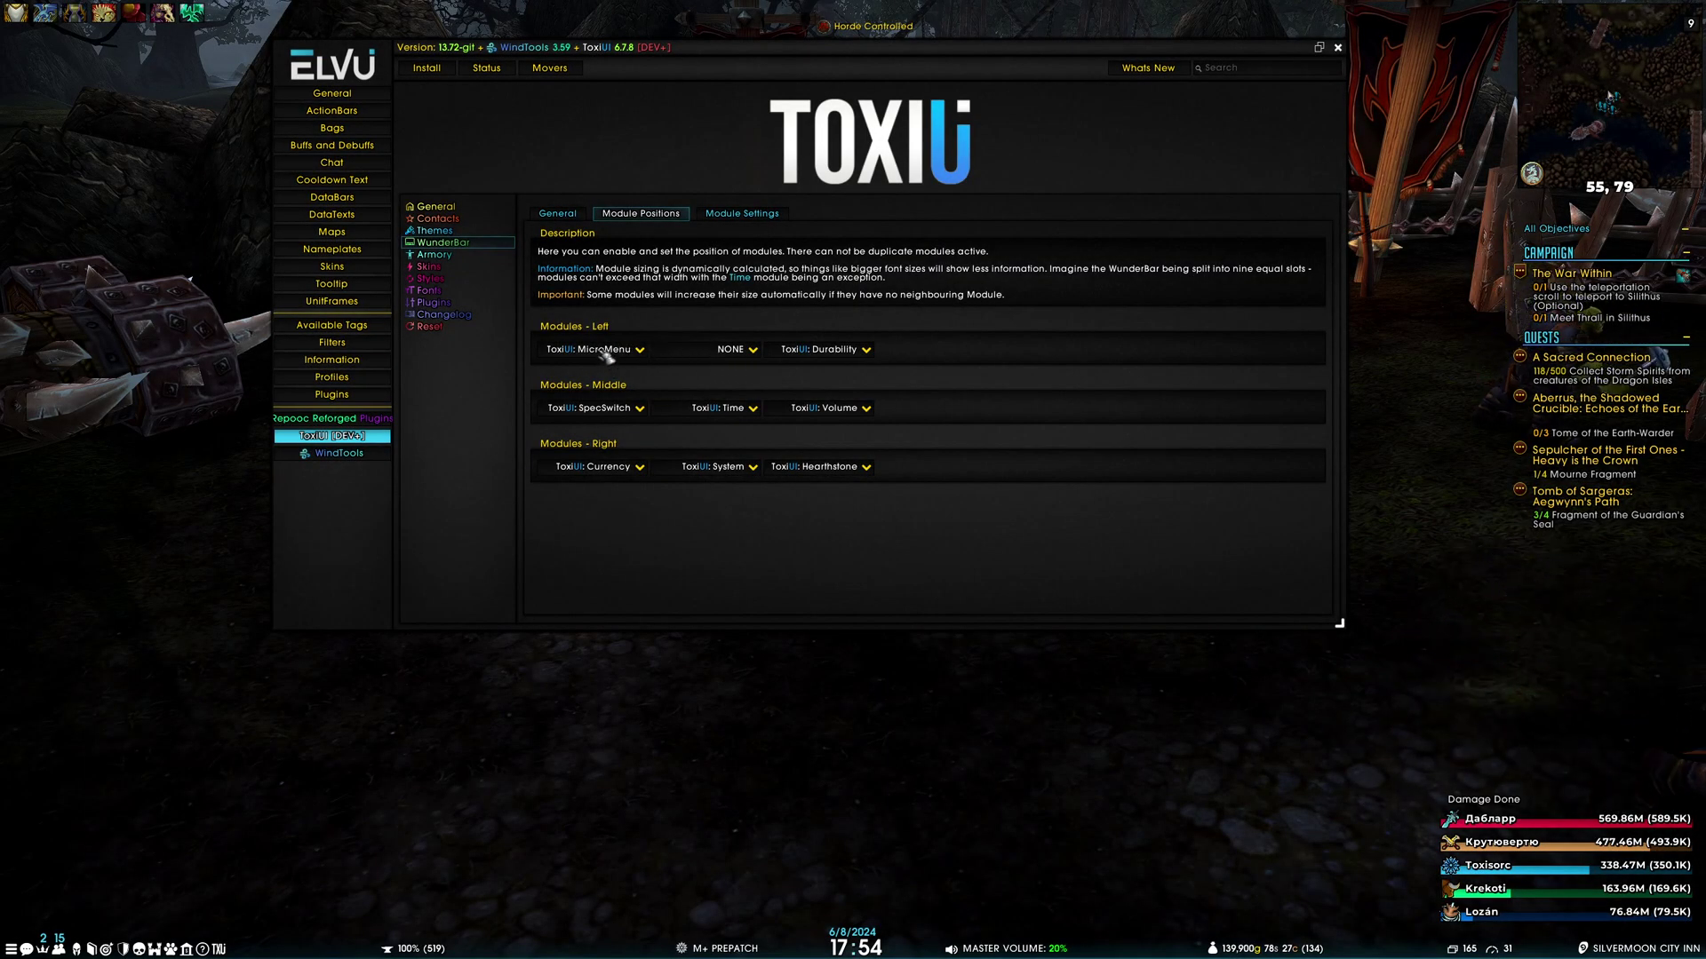
Check the modules offered for the second left slot, and enable the Quest Log and Player vs. Player buttons in the MicroMenu
click(754, 352)
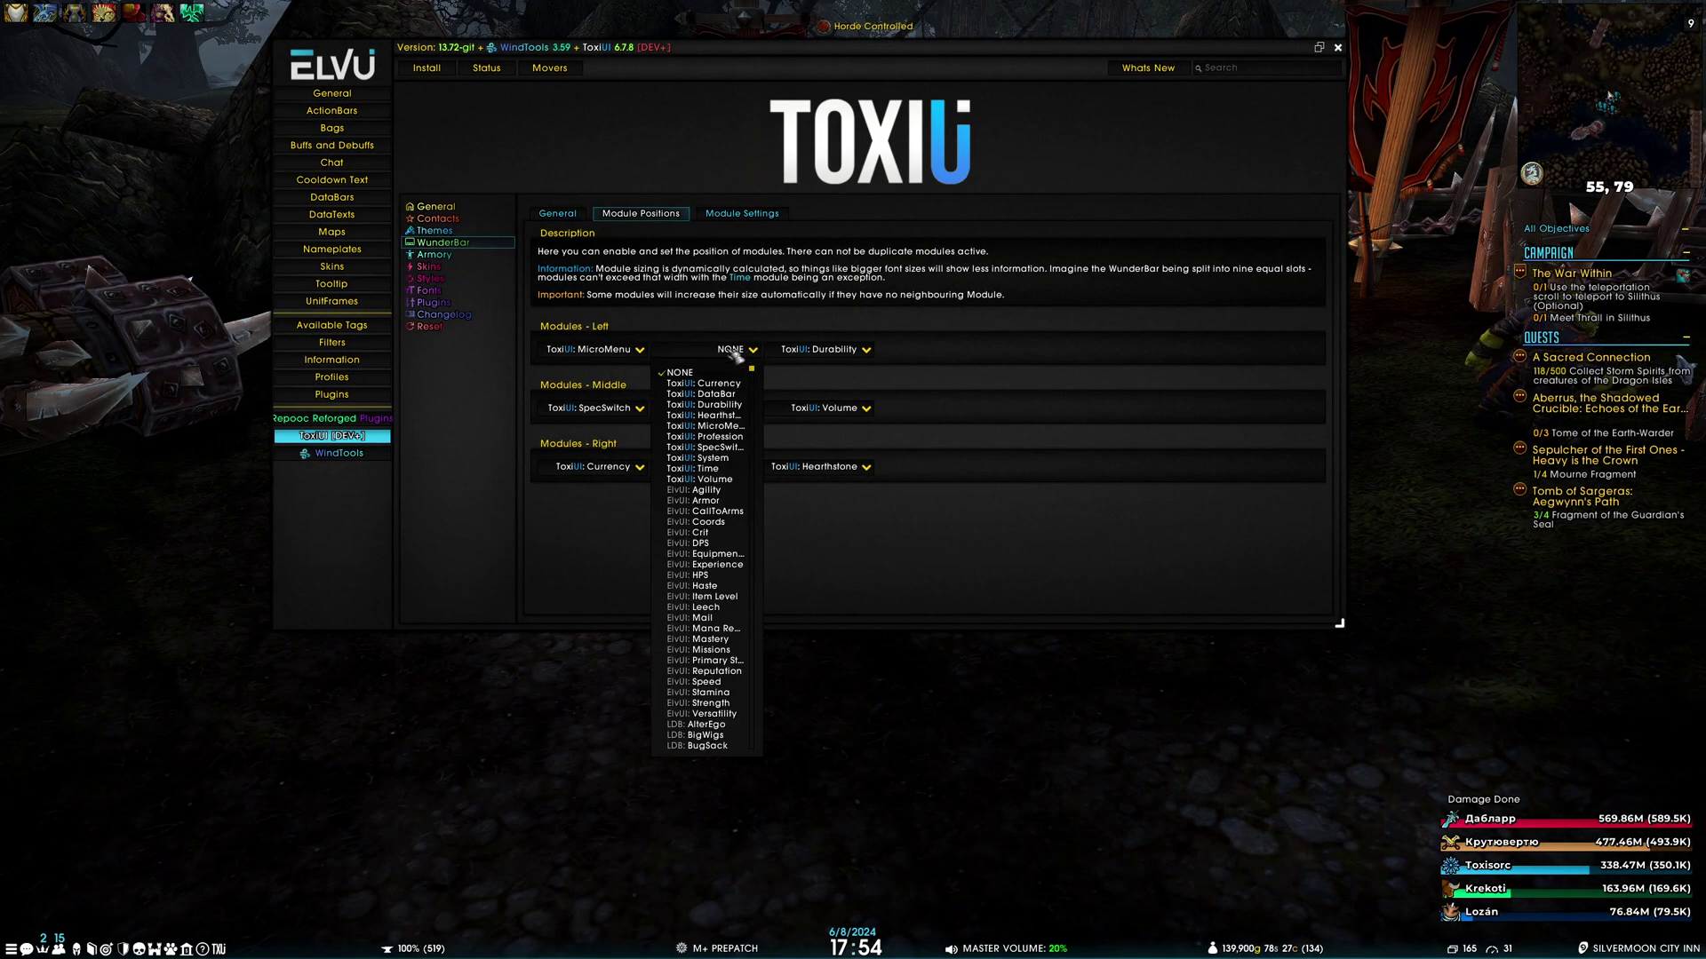
click(743, 422)
click(743, 216)
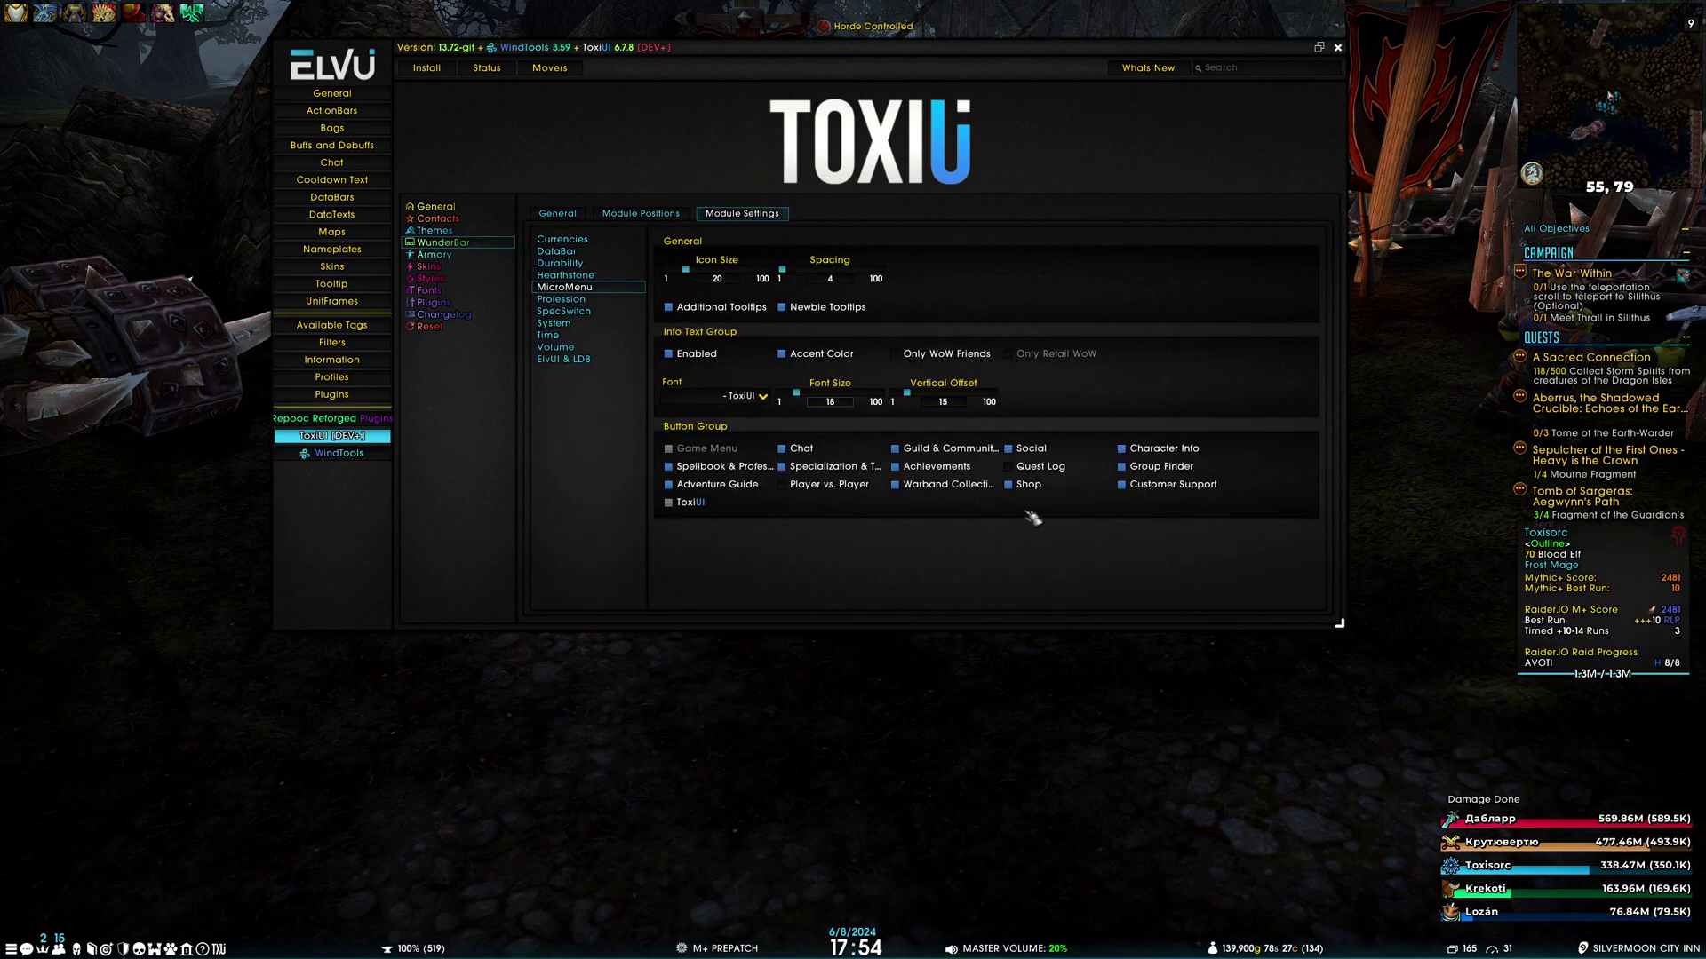
click(1031, 468)
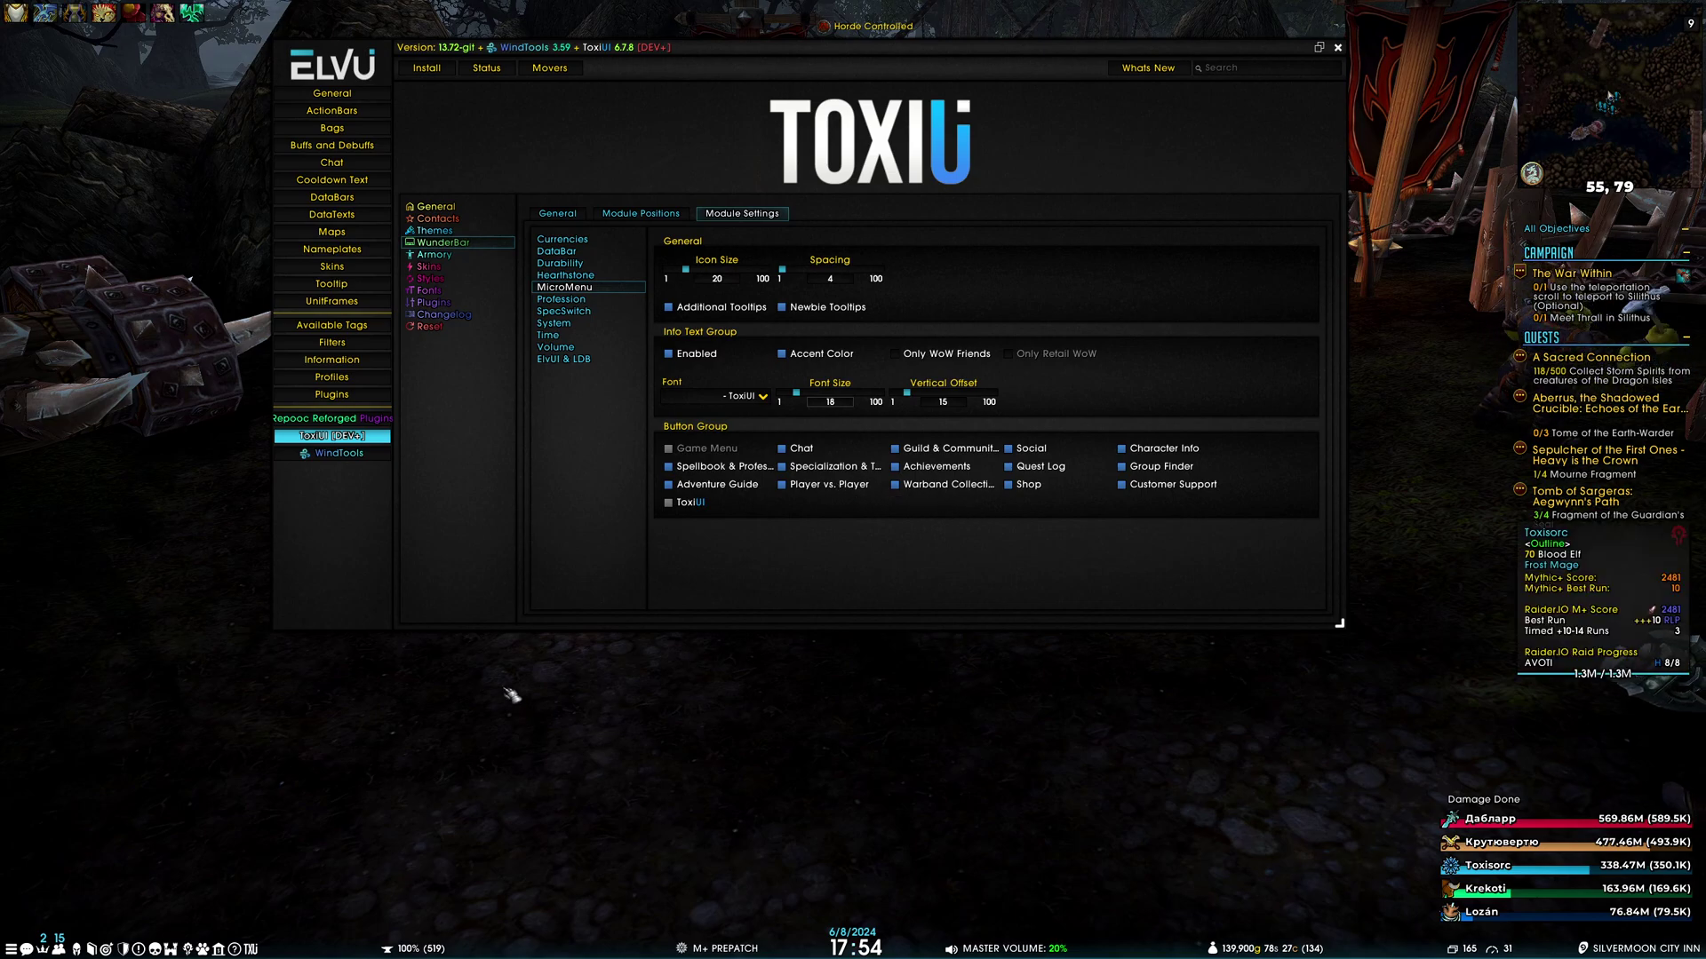
Assign the ToxiUI Profession module to the second slot of the left module group
click(657, 217)
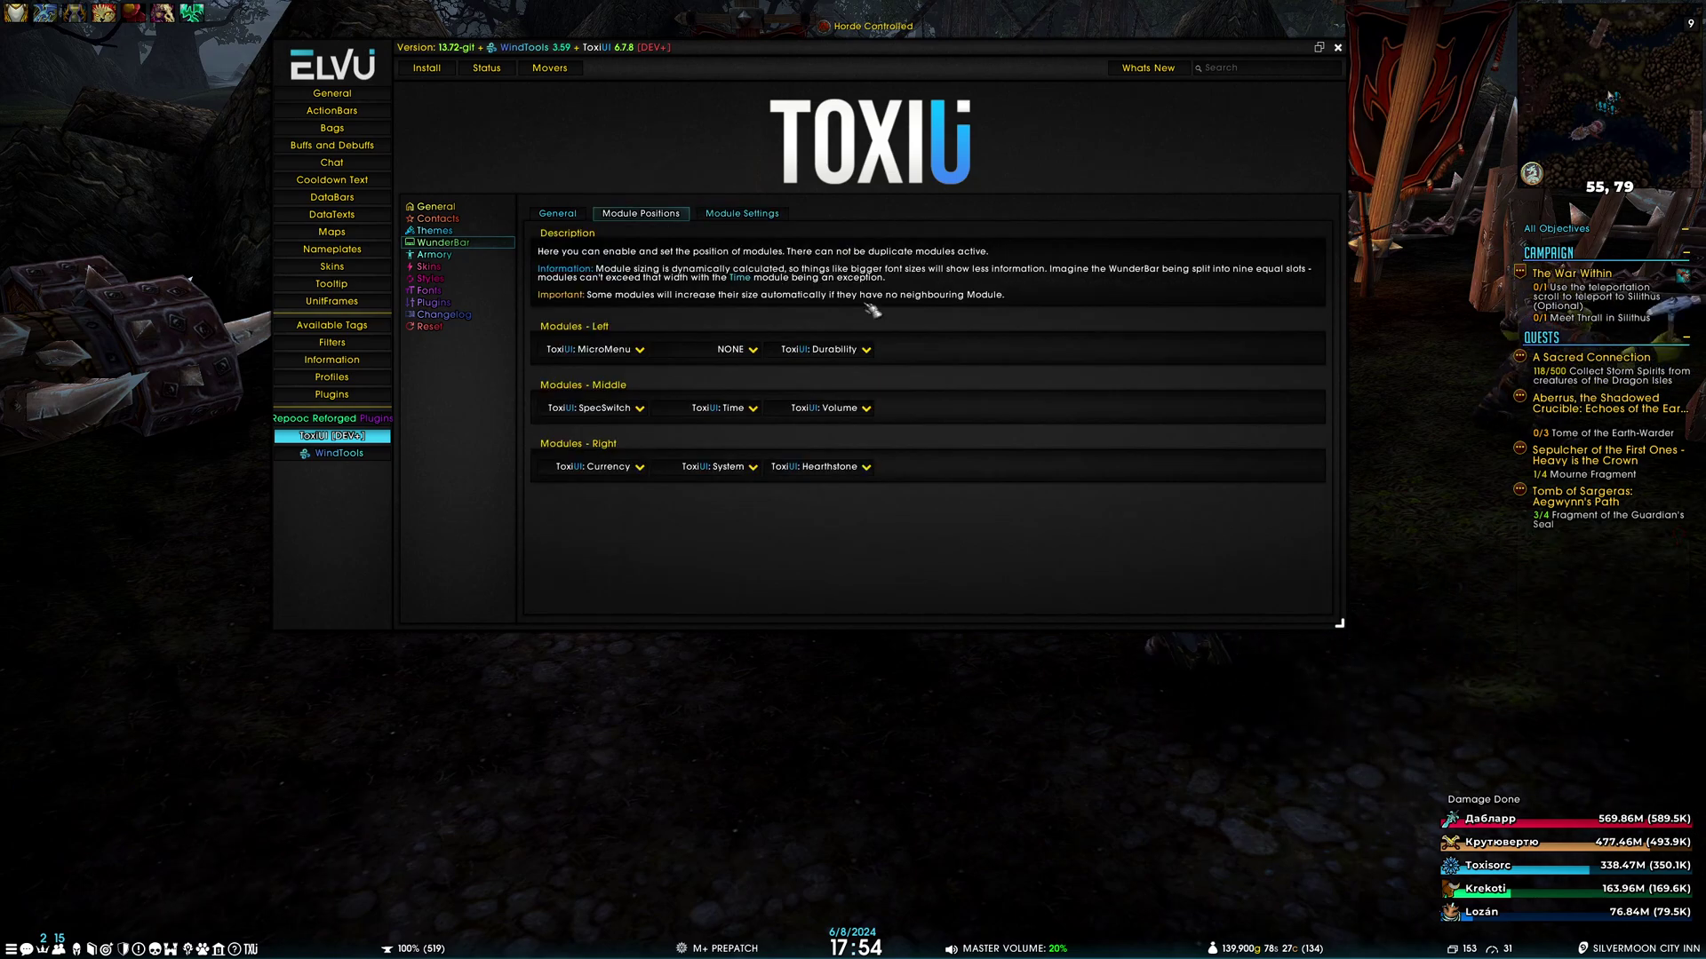
click(755, 351)
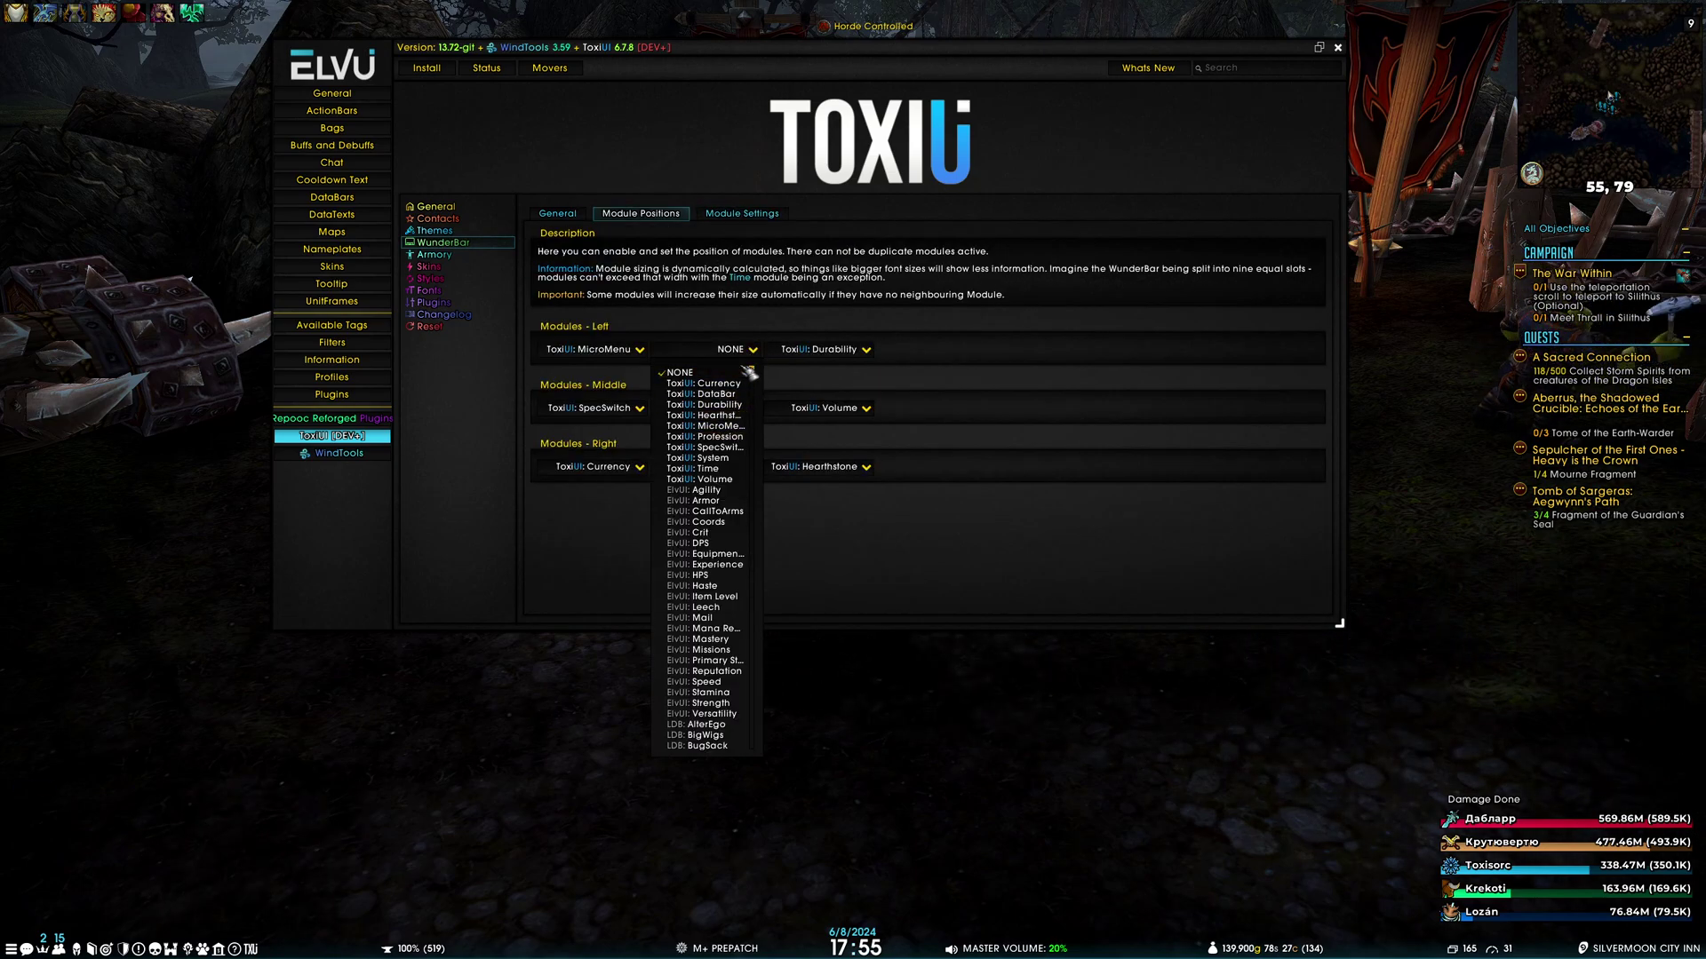
click(759, 357)
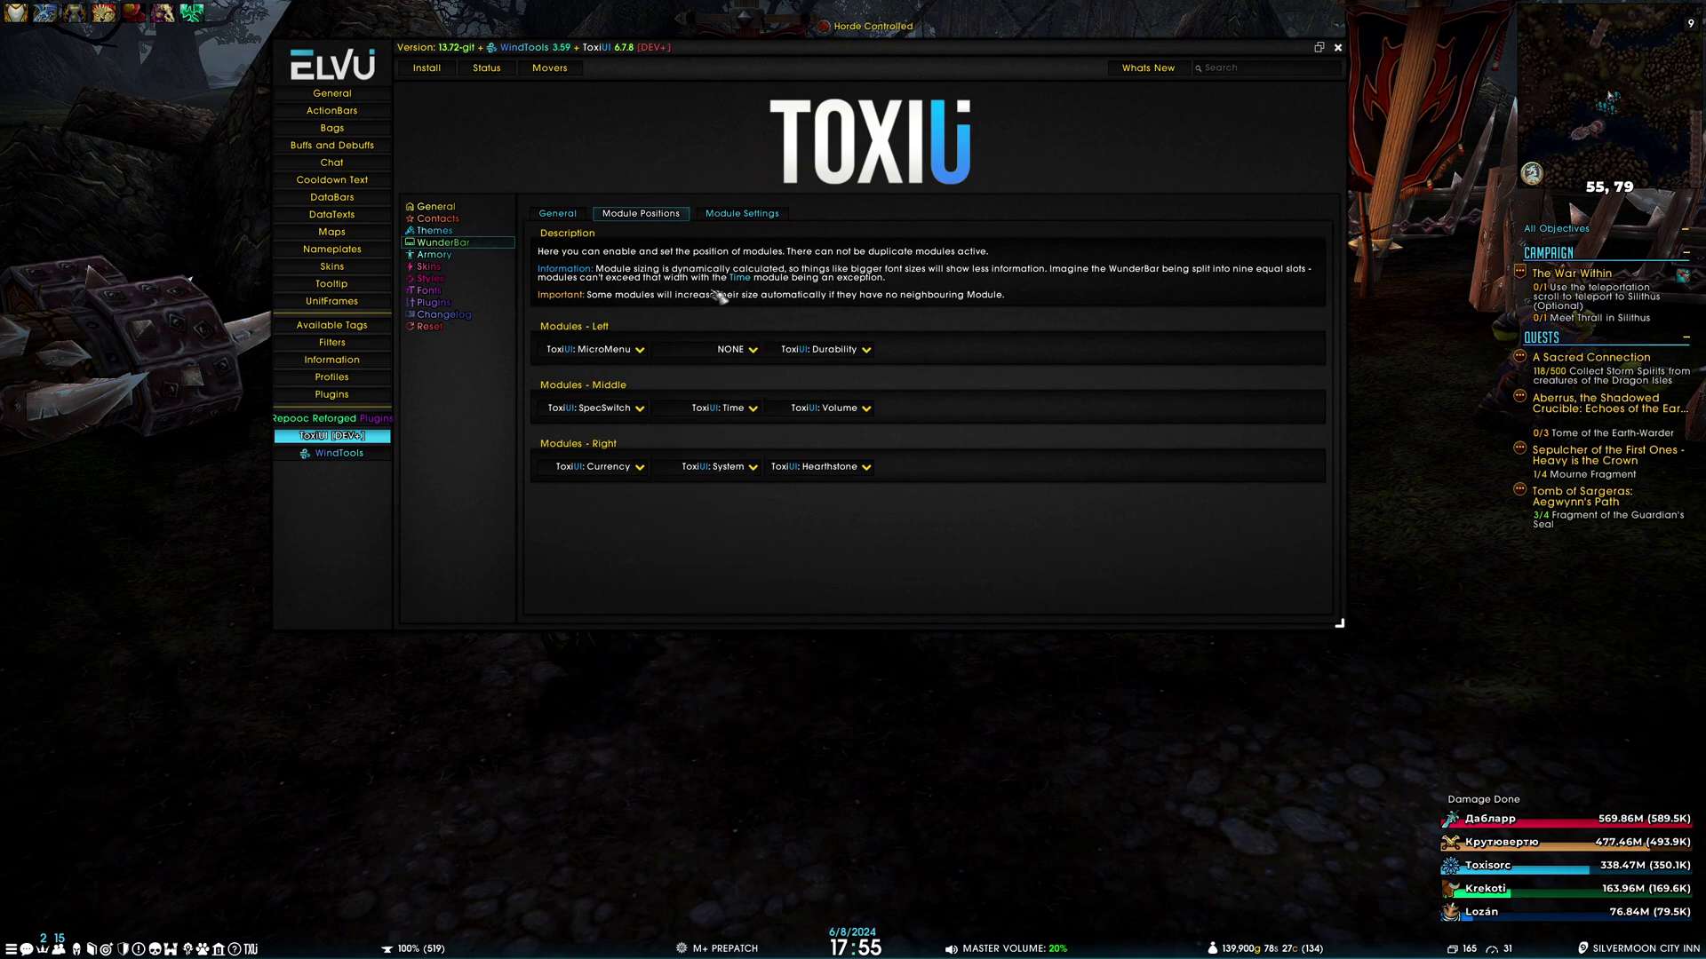
click(755, 357)
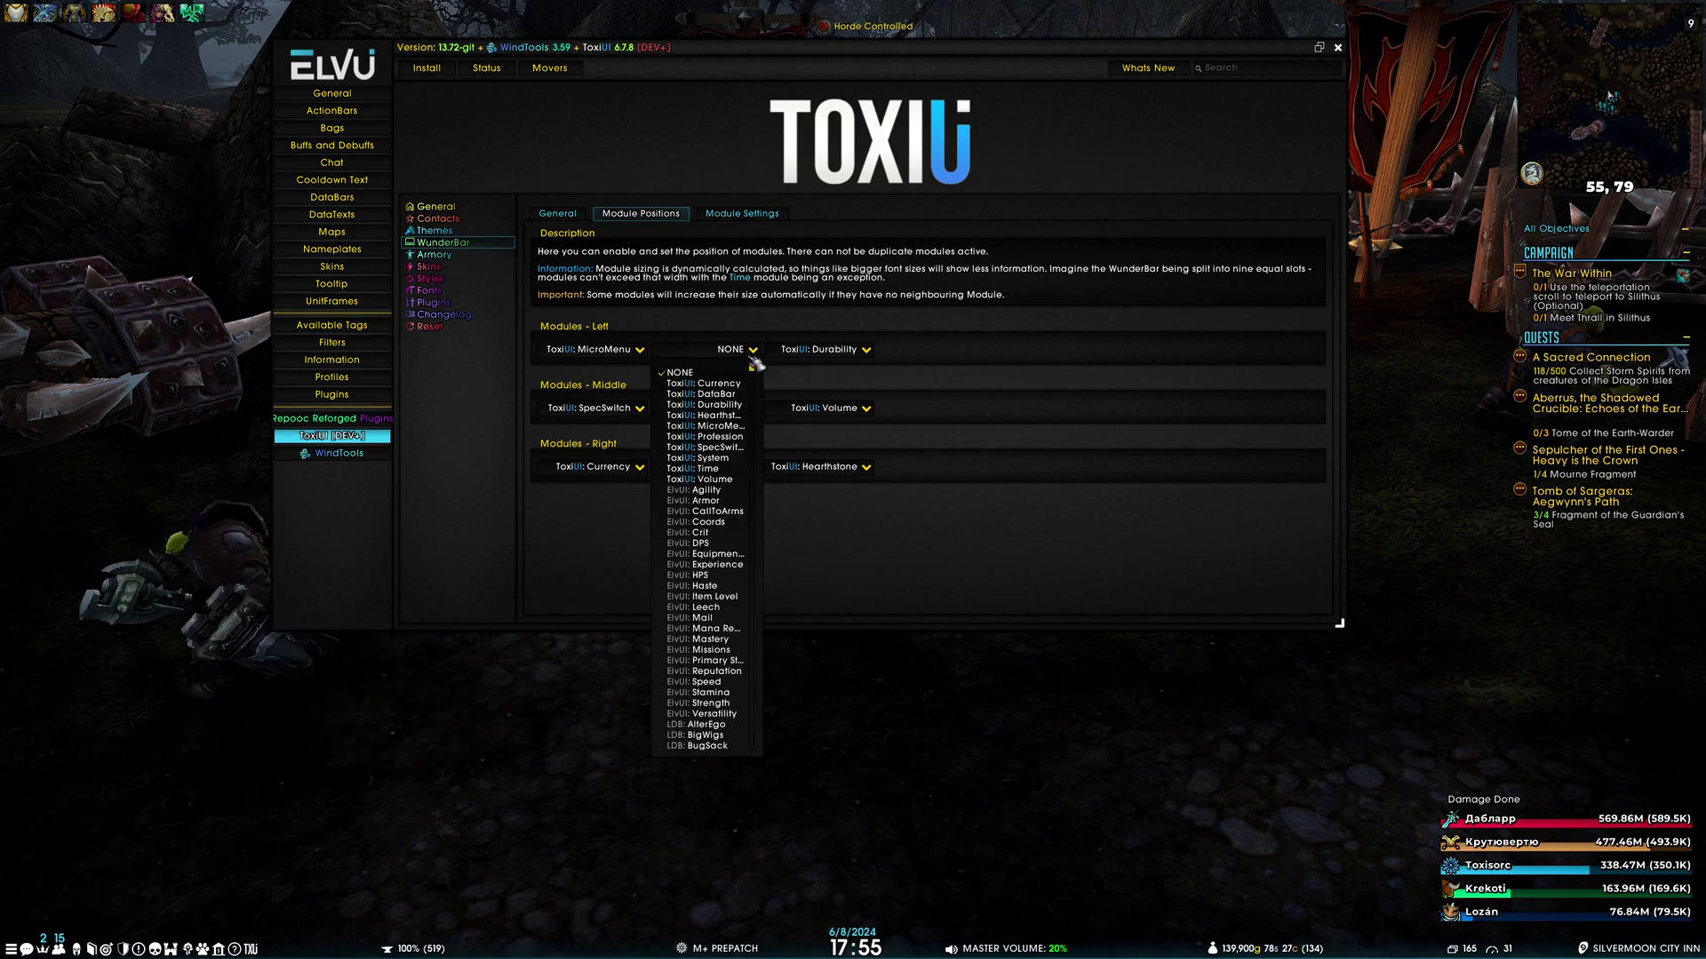
click(729, 437)
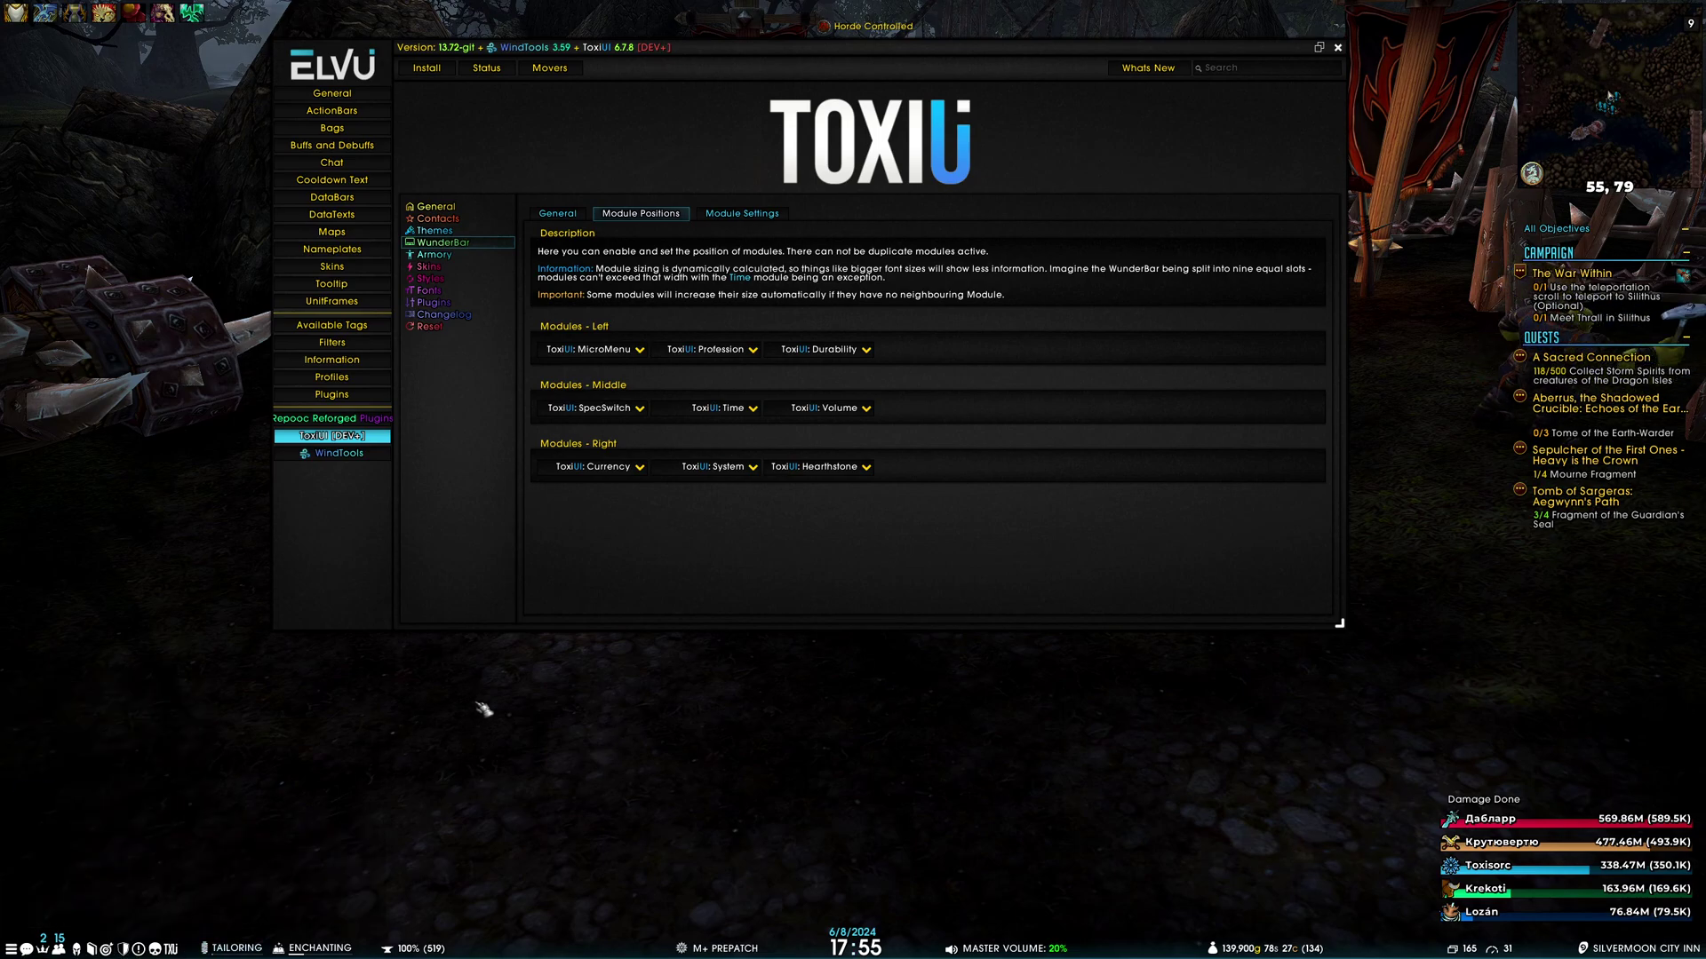
Show the Profession module's settings, and open and close the Enchanting, Tailoring and Cooking windows from the WunderBar
click(742, 213)
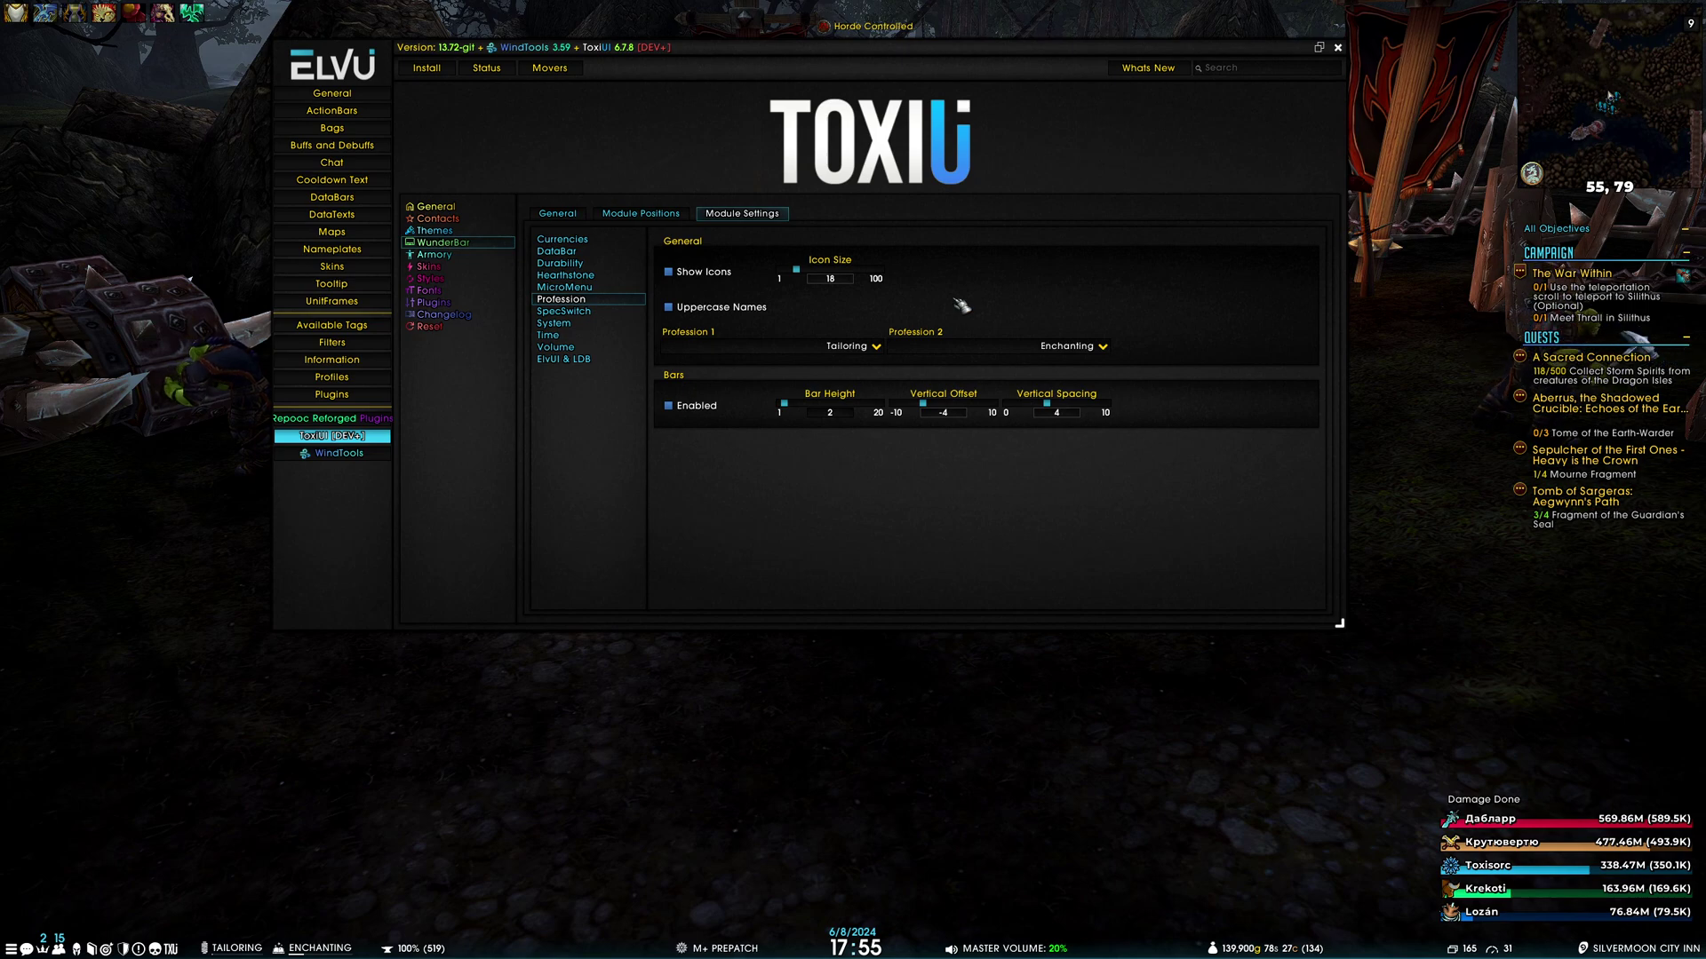
click(318, 948)
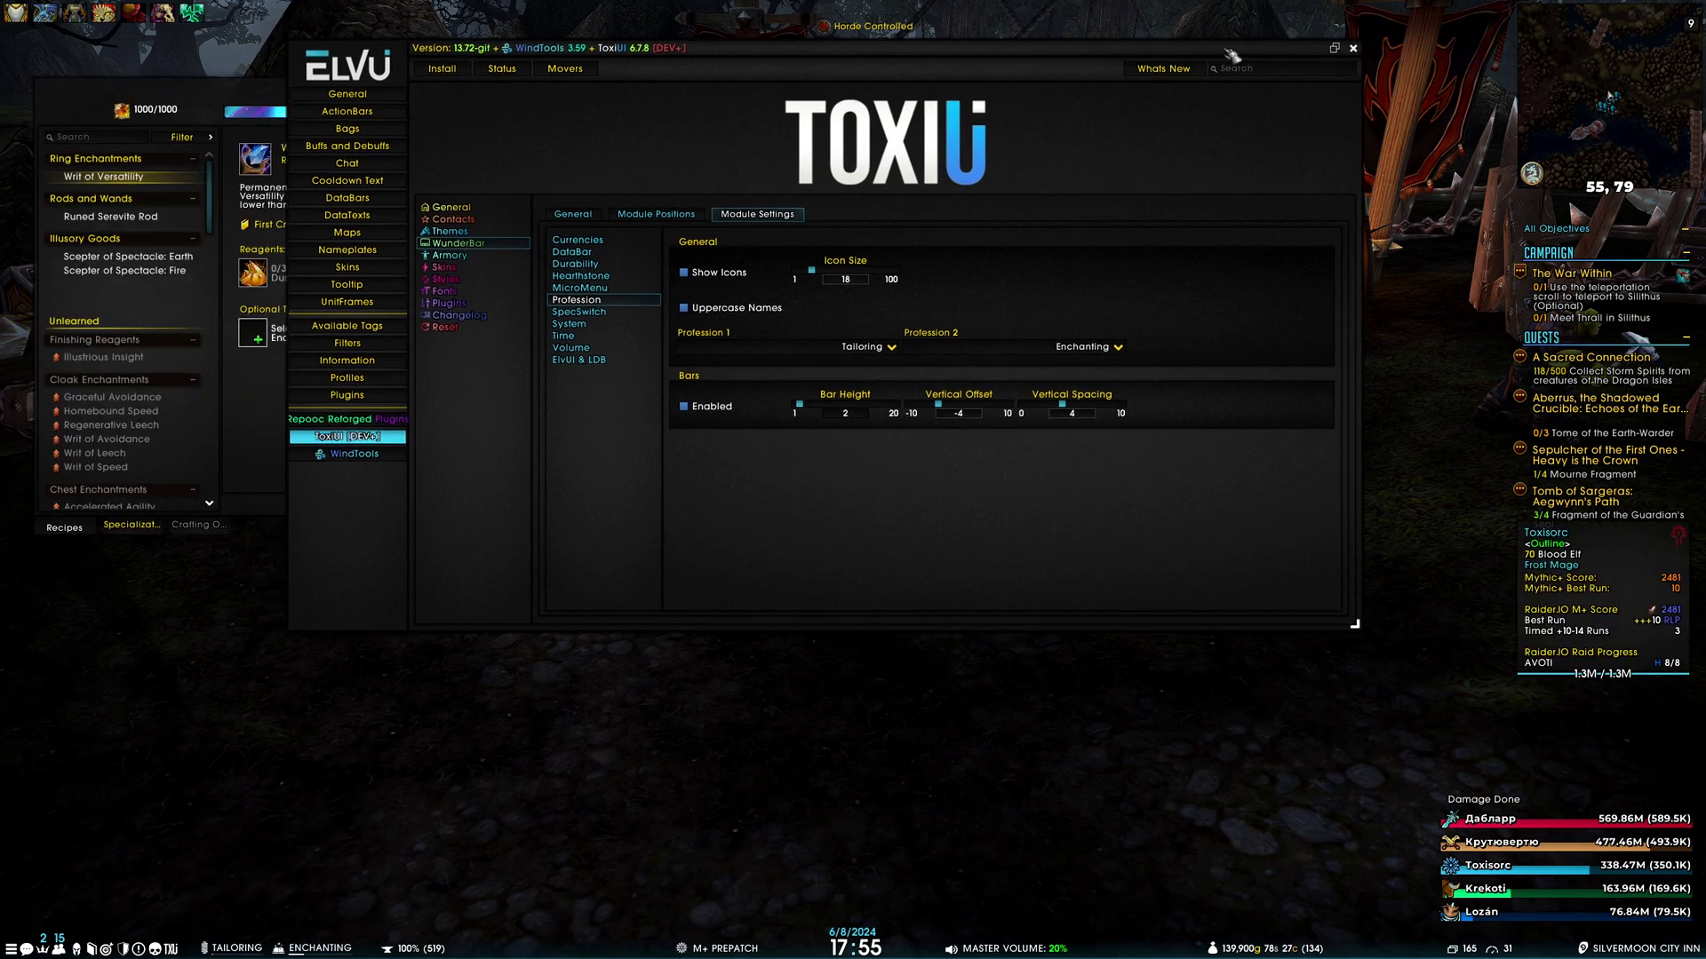
click(309, 948)
click(233, 948)
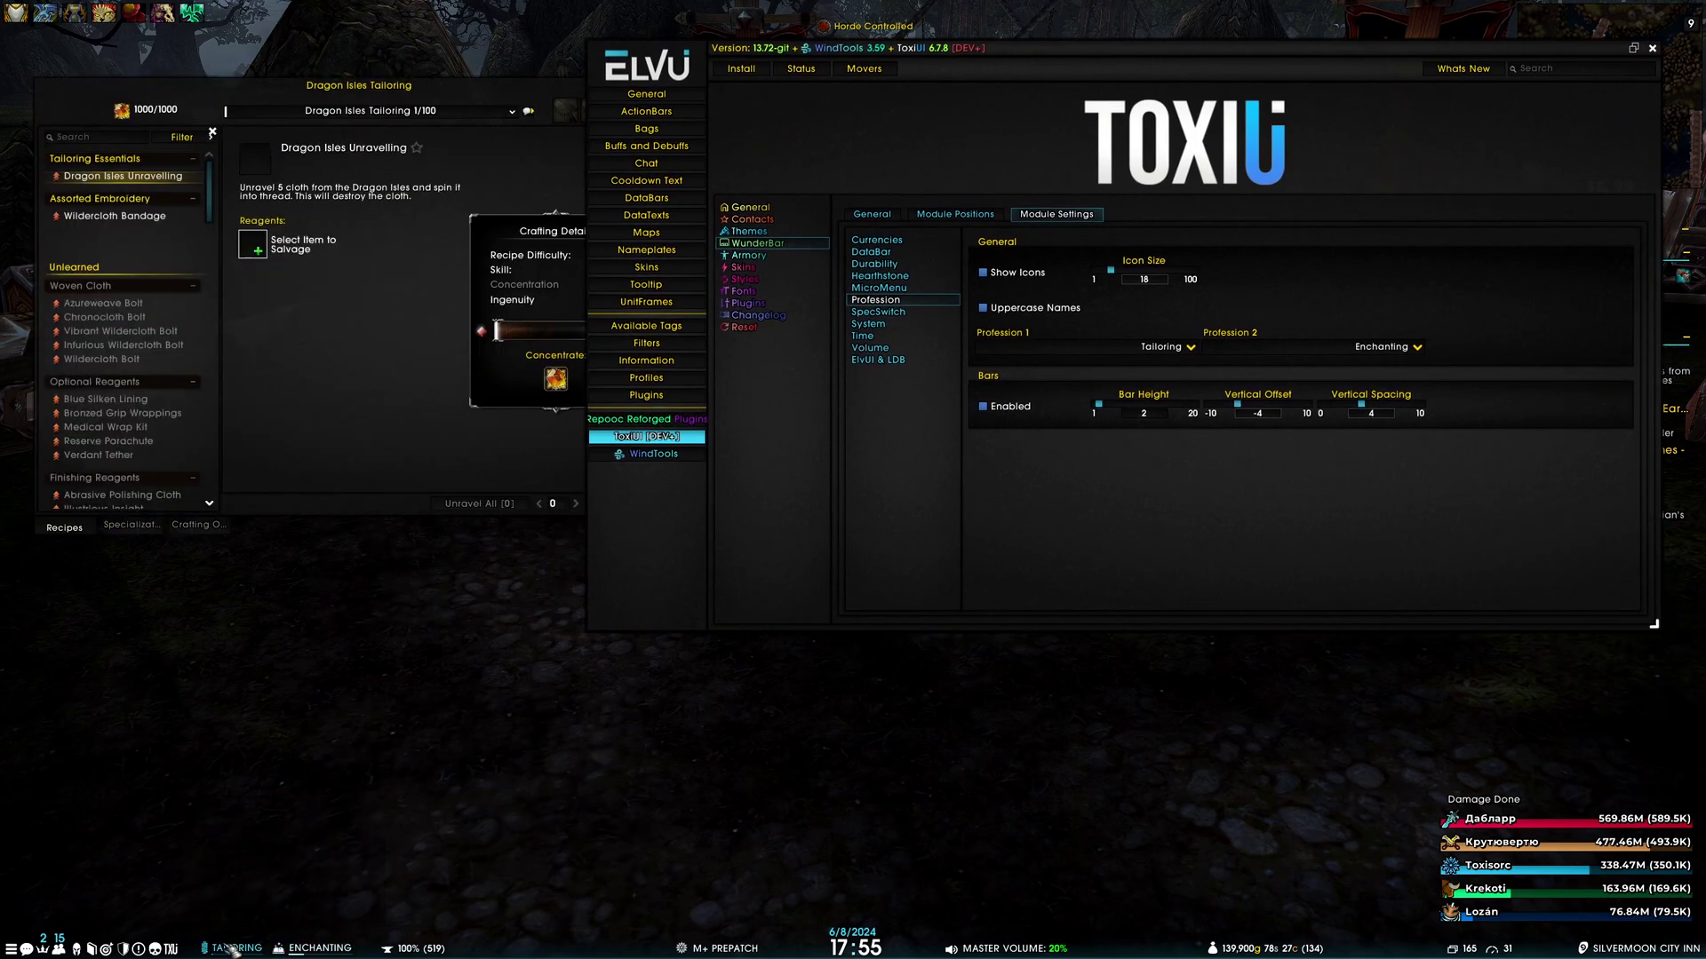
click(233, 948)
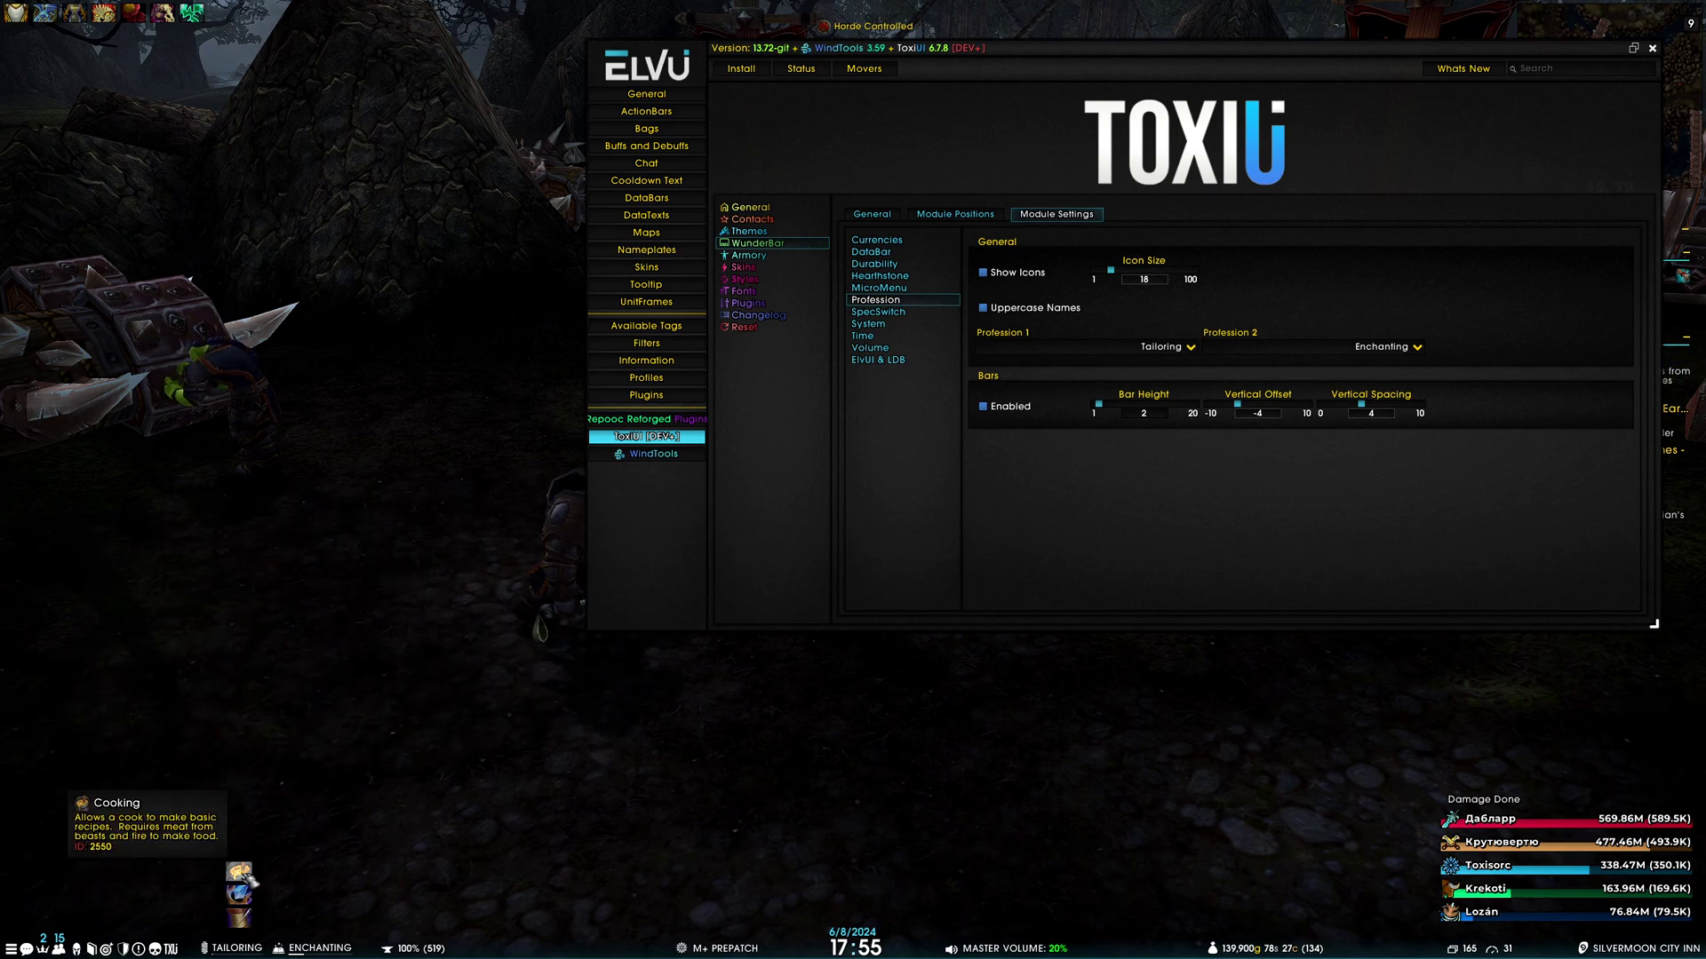
click(240, 872)
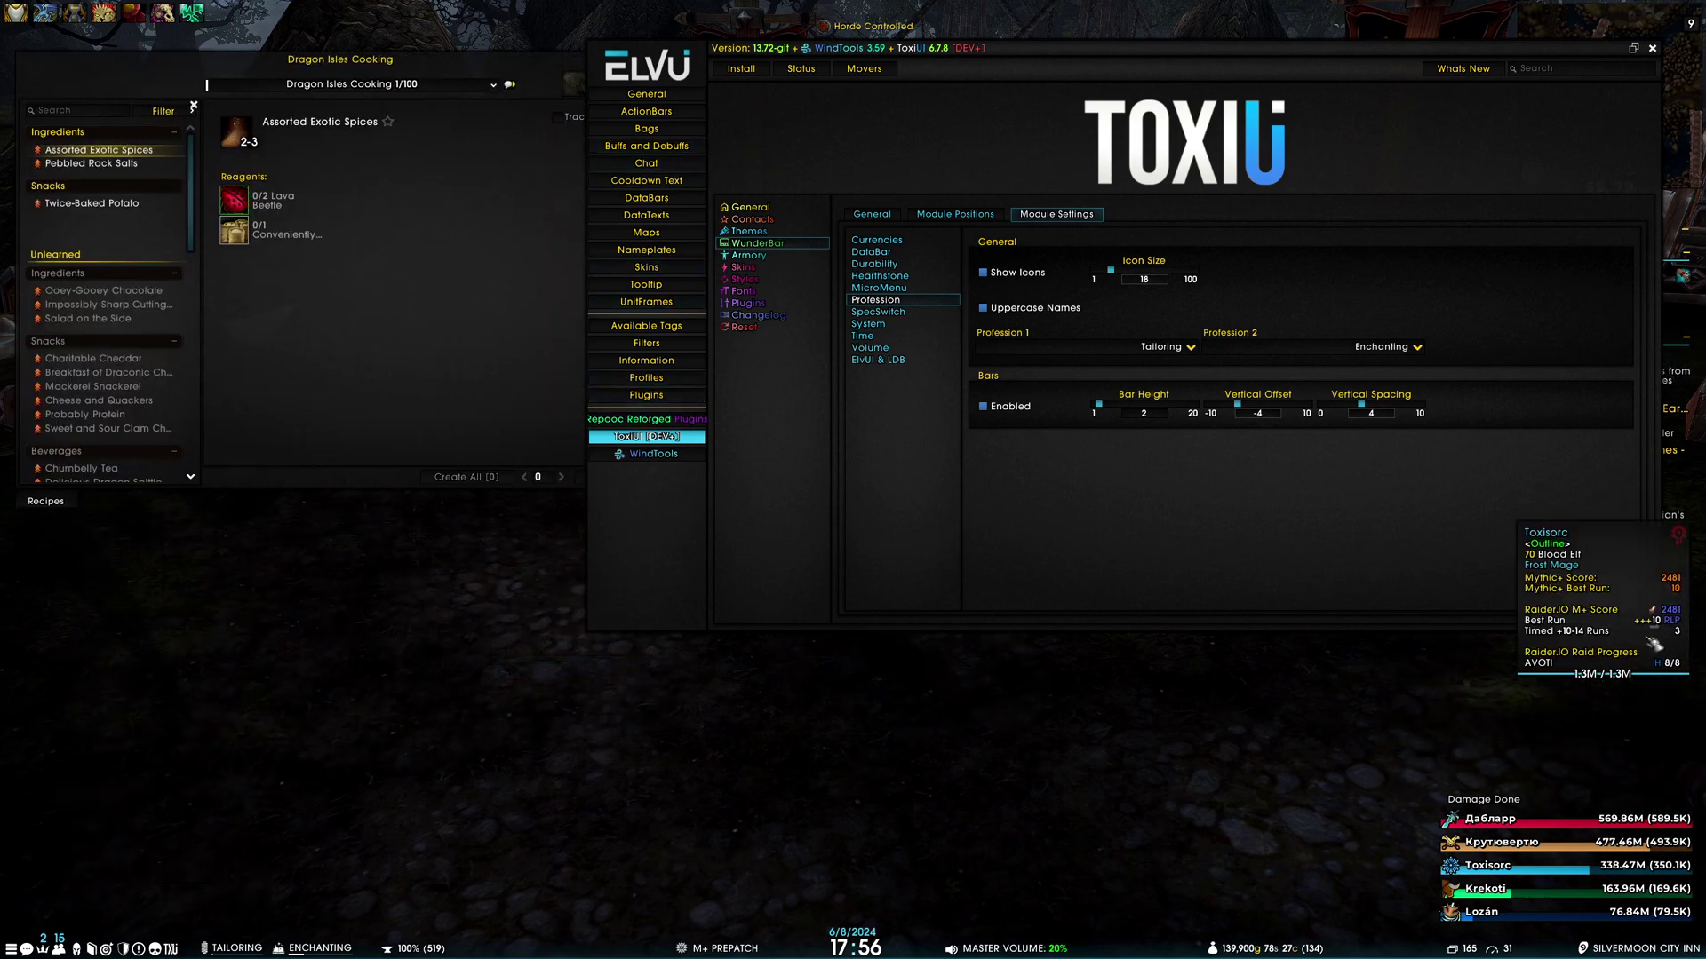
key(Escape)
Examine the choices for Profession 1, move the configuration window aside and open the character's professions overview
click(965, 332)
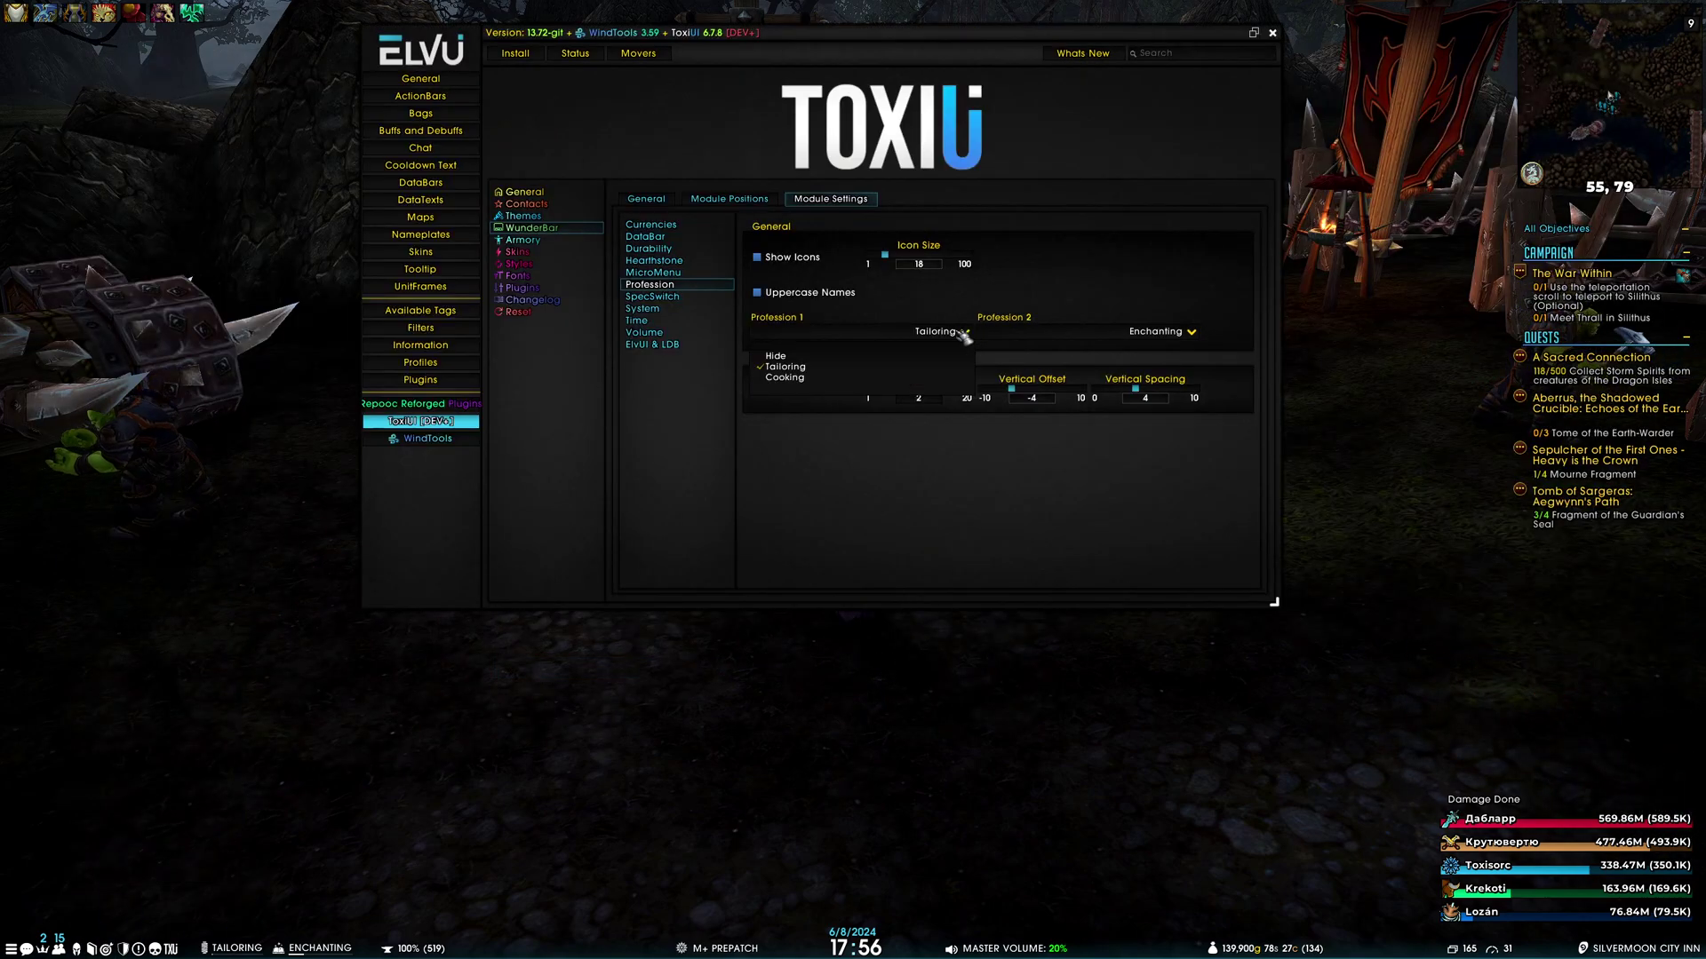
click(964, 334)
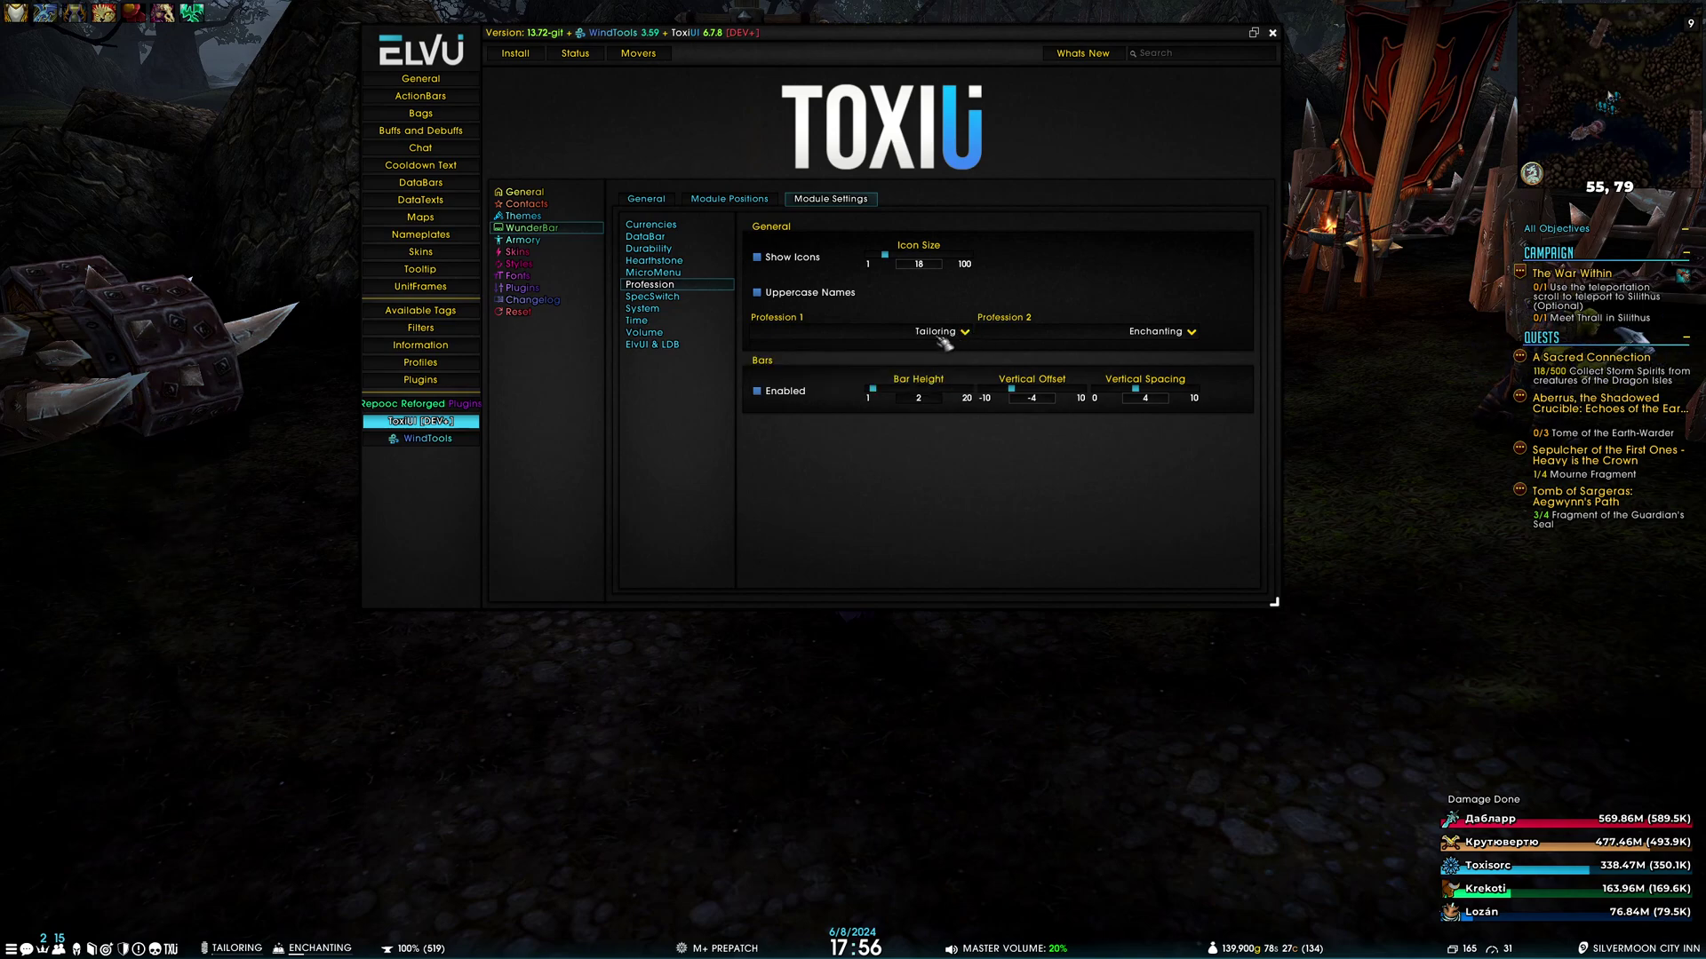
click(965, 333)
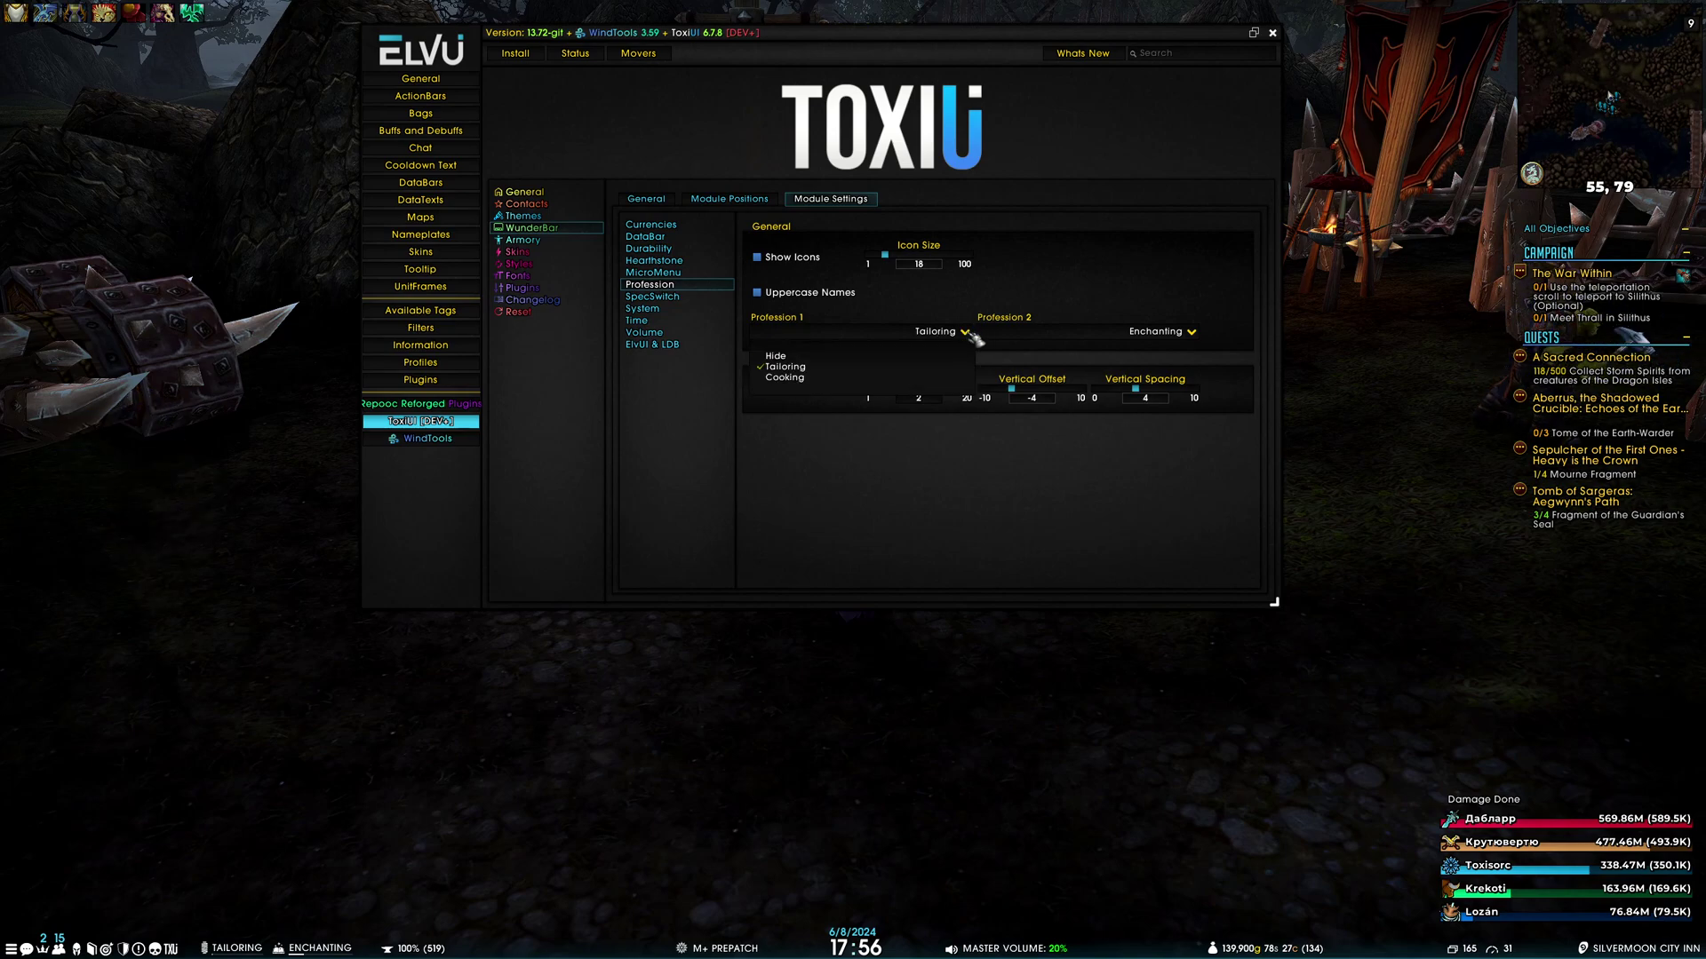
drag(792, 131, 1012, 174)
key(k)
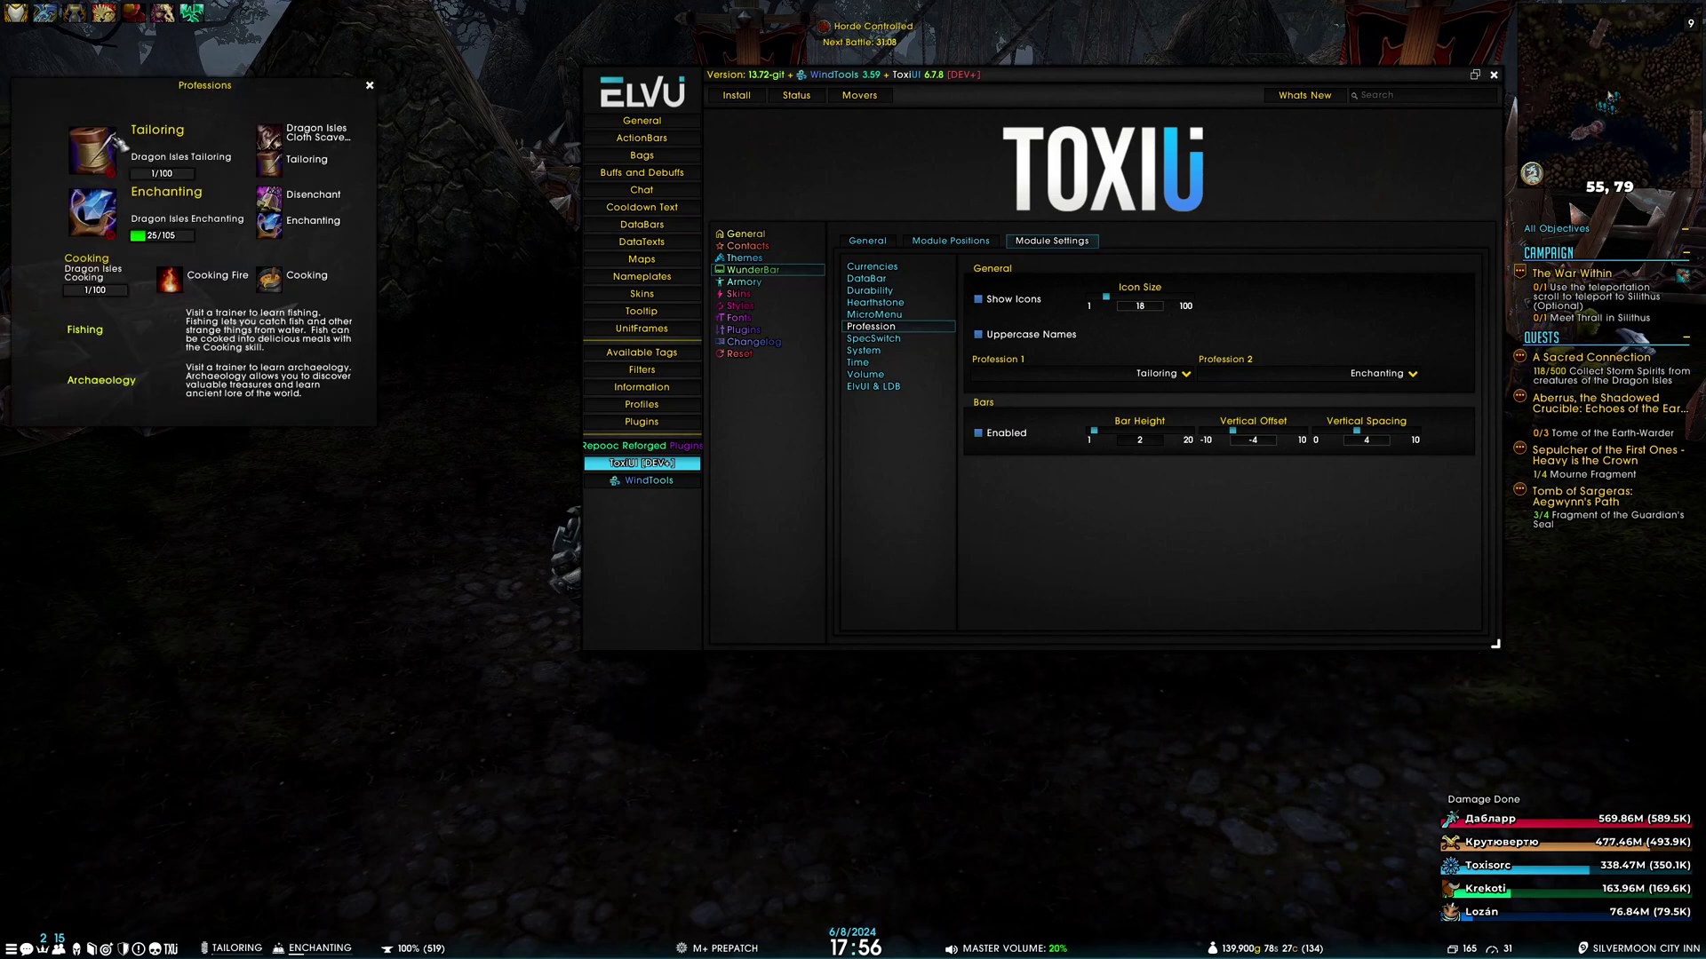
Set both Profession 2 and Profession 1 to Hide in the Profession module
click(1411, 374)
click(1226, 405)
click(1187, 375)
click(1104, 398)
click(1189, 377)
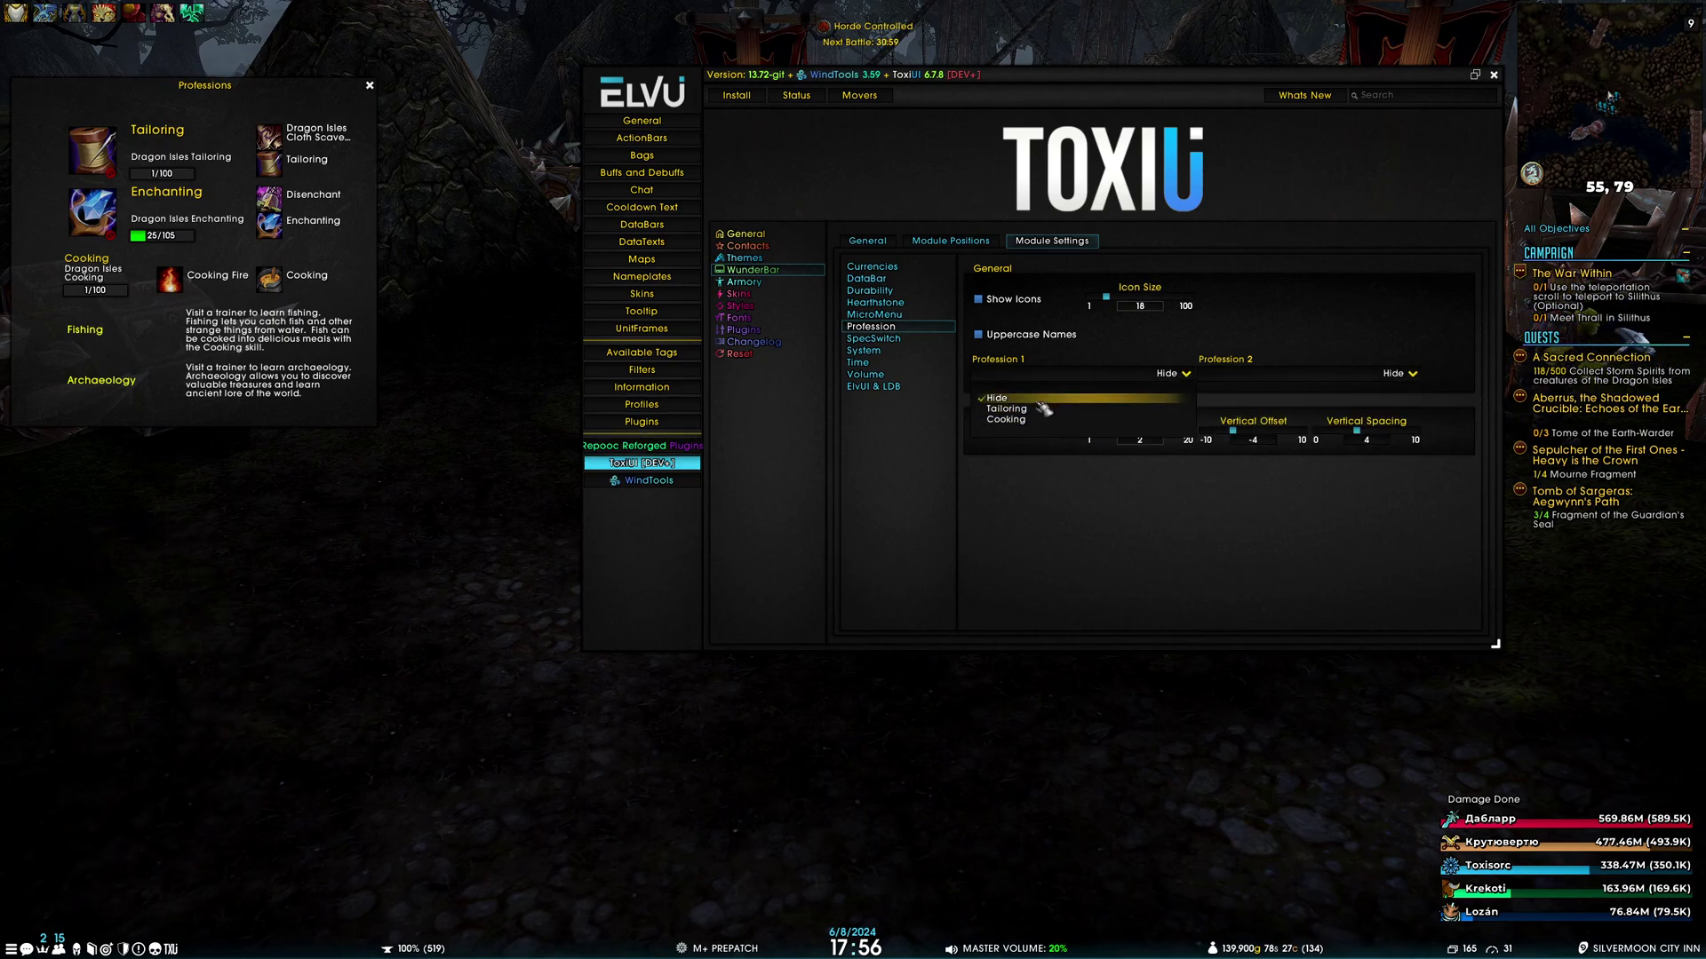
click(1187, 376)
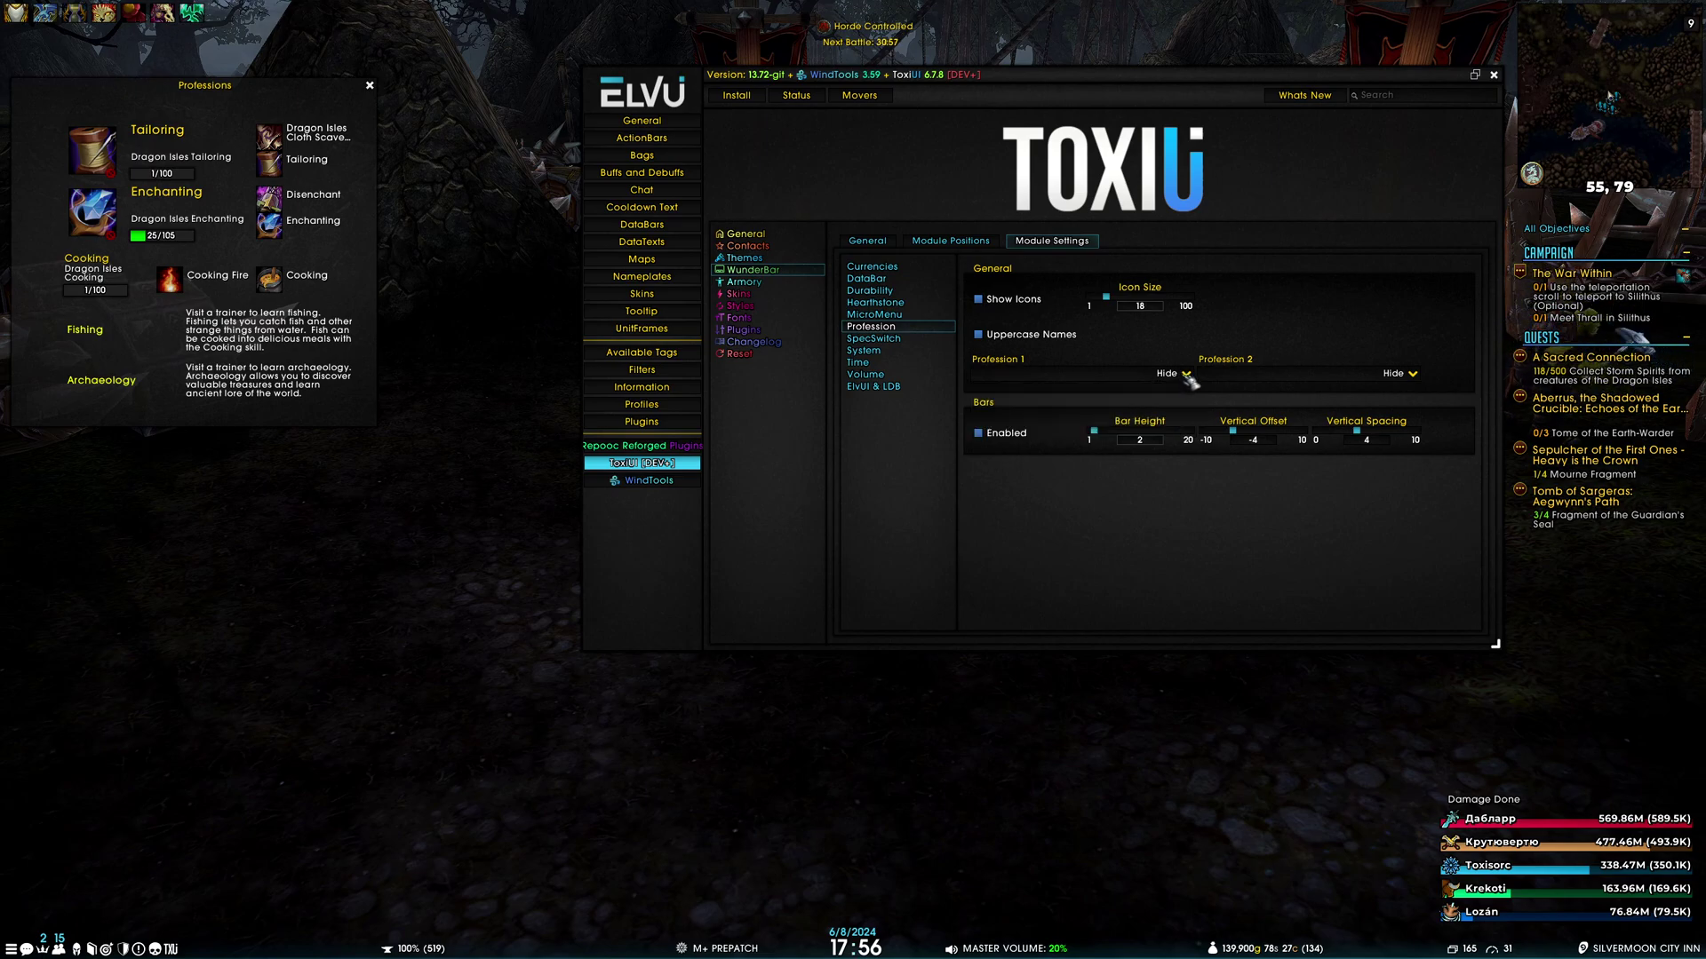
click(1187, 375)
click(1187, 375)
Set Profession 2 to Enchanting, try Cooking as Profession 1, and switch Profession 1 back to Tailoring
click(1412, 374)
click(1240, 410)
click(1195, 378)
click(1059, 421)
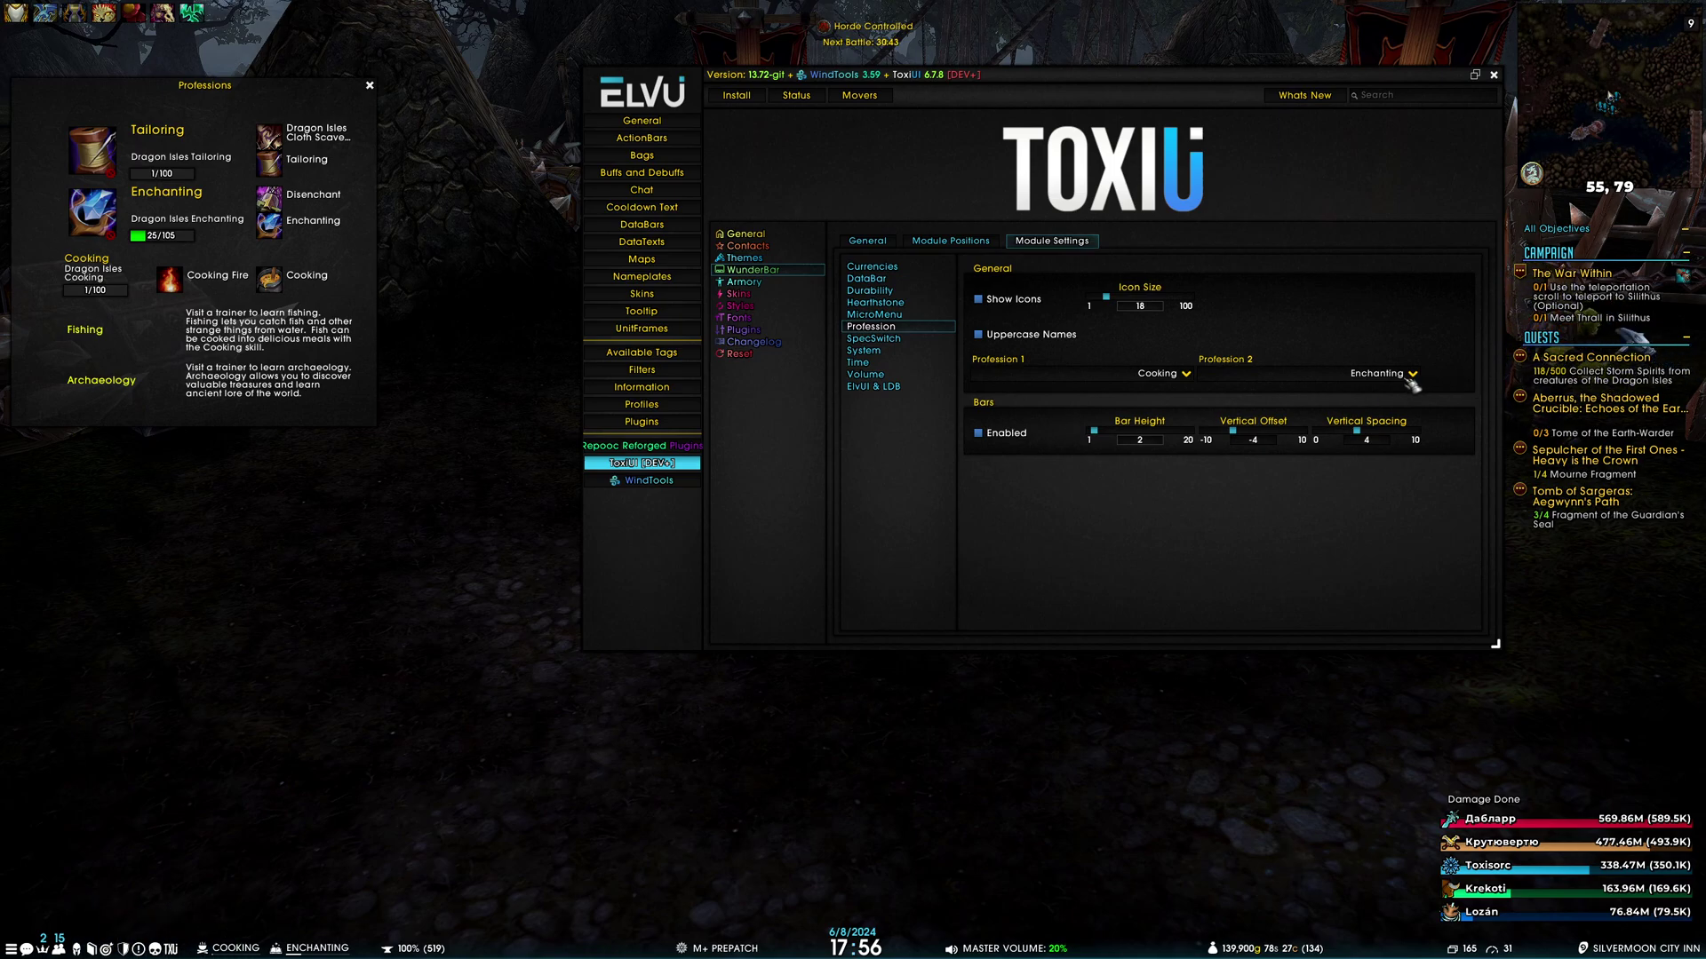
click(1186, 374)
click(1086, 392)
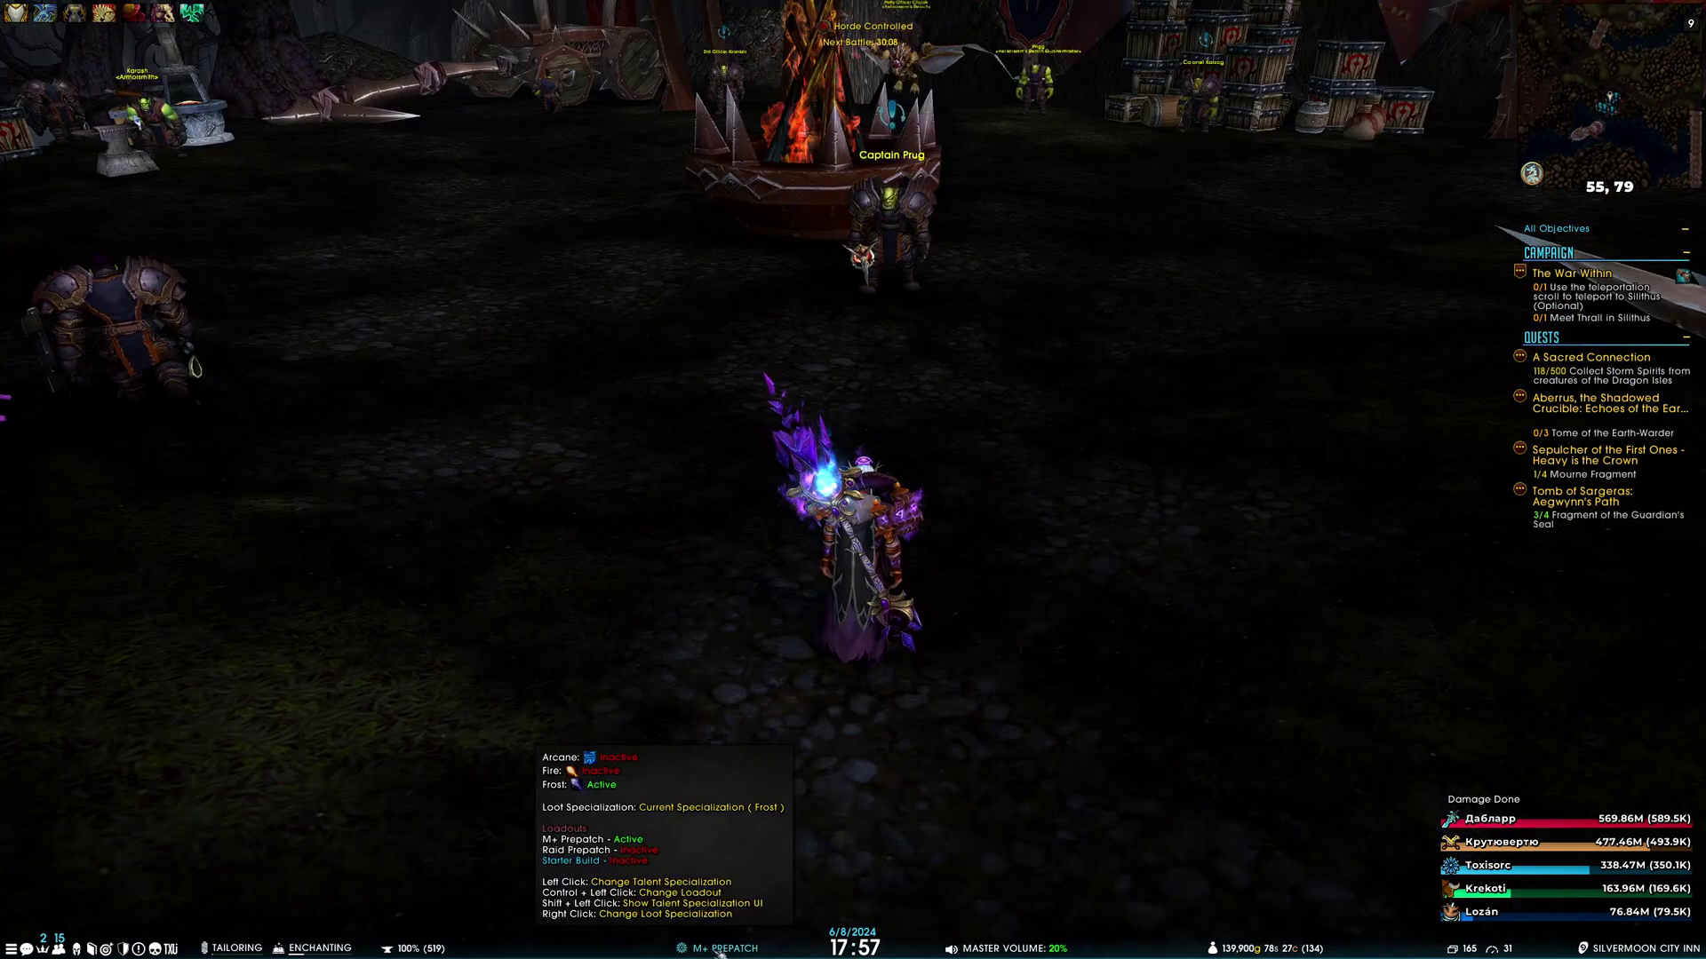
Switch the talent specialization from Frost to Fire through the WunderBar's SpecSwitch module
click(719, 948)
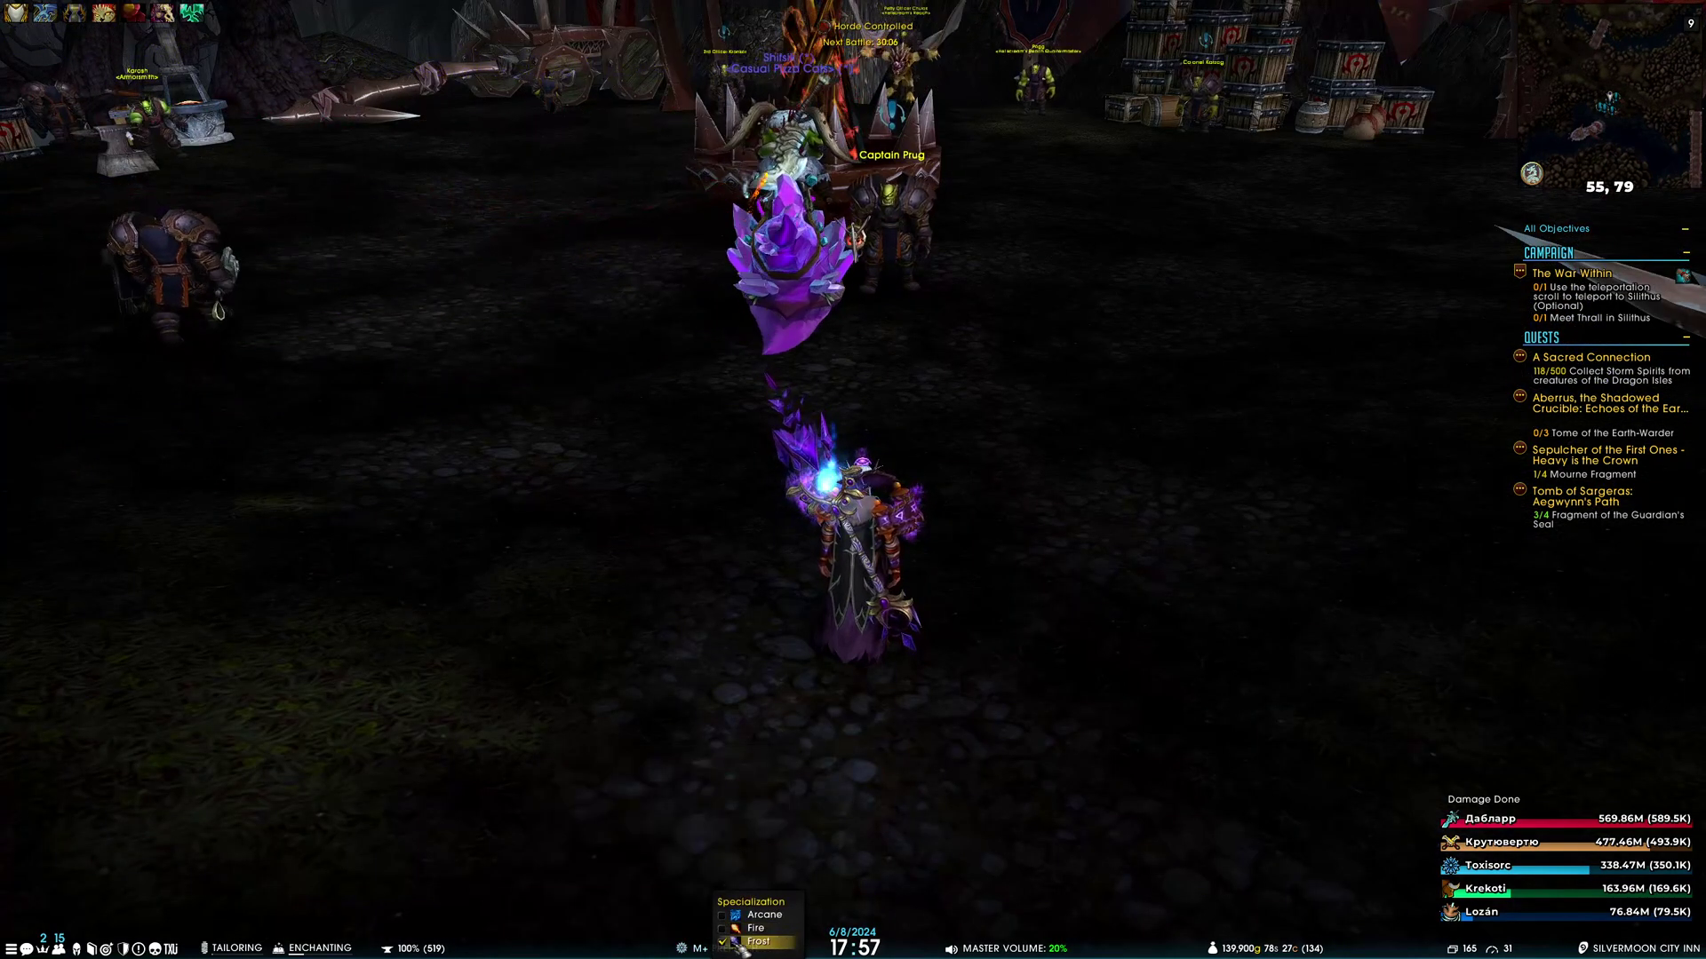
click(756, 927)
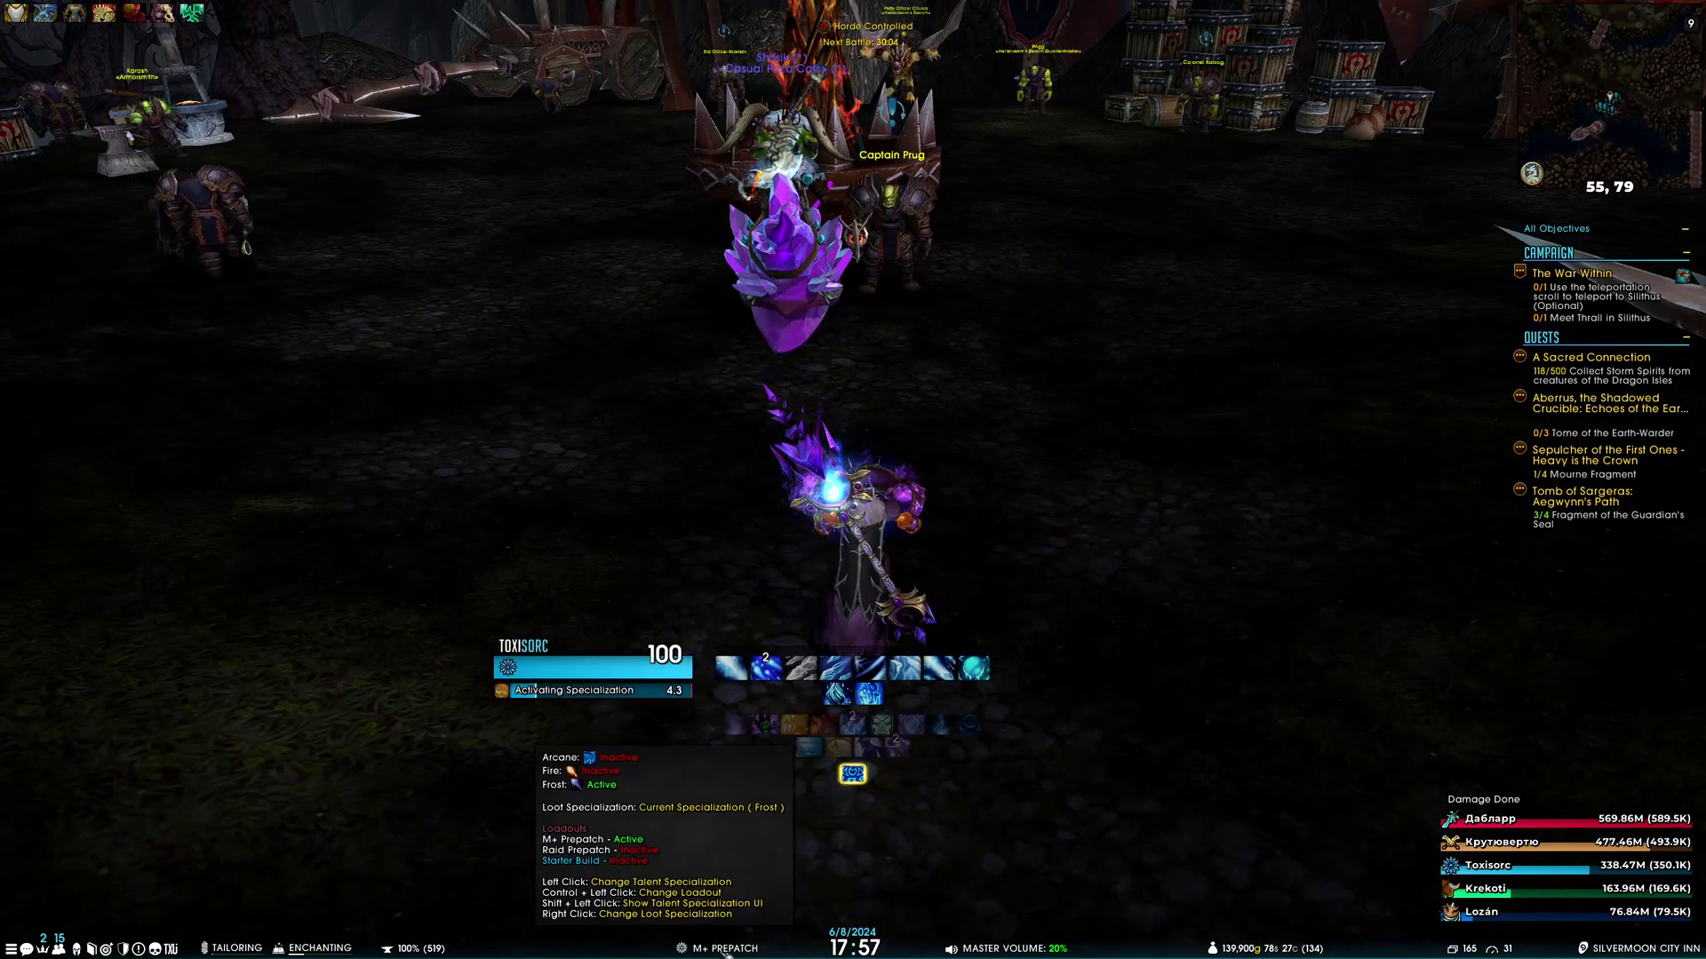
click(750, 948)
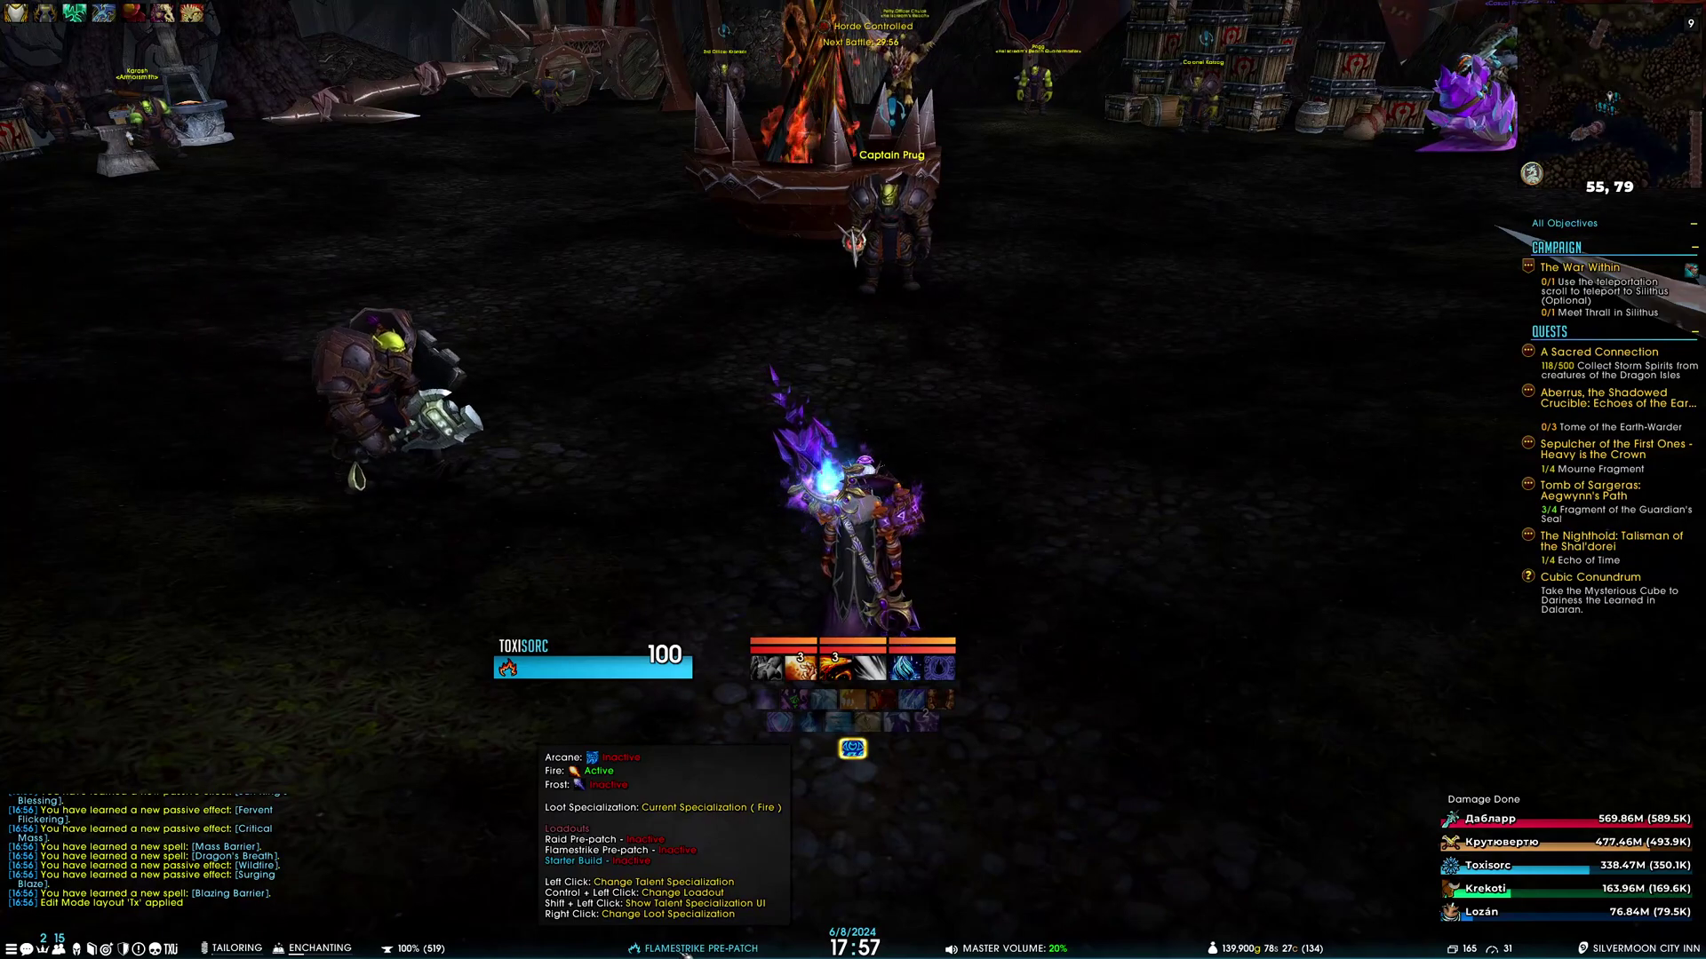
Try Arcane as the loot specialization from the SpecSwitch module and return it to the current specialization
right_click(686, 951)
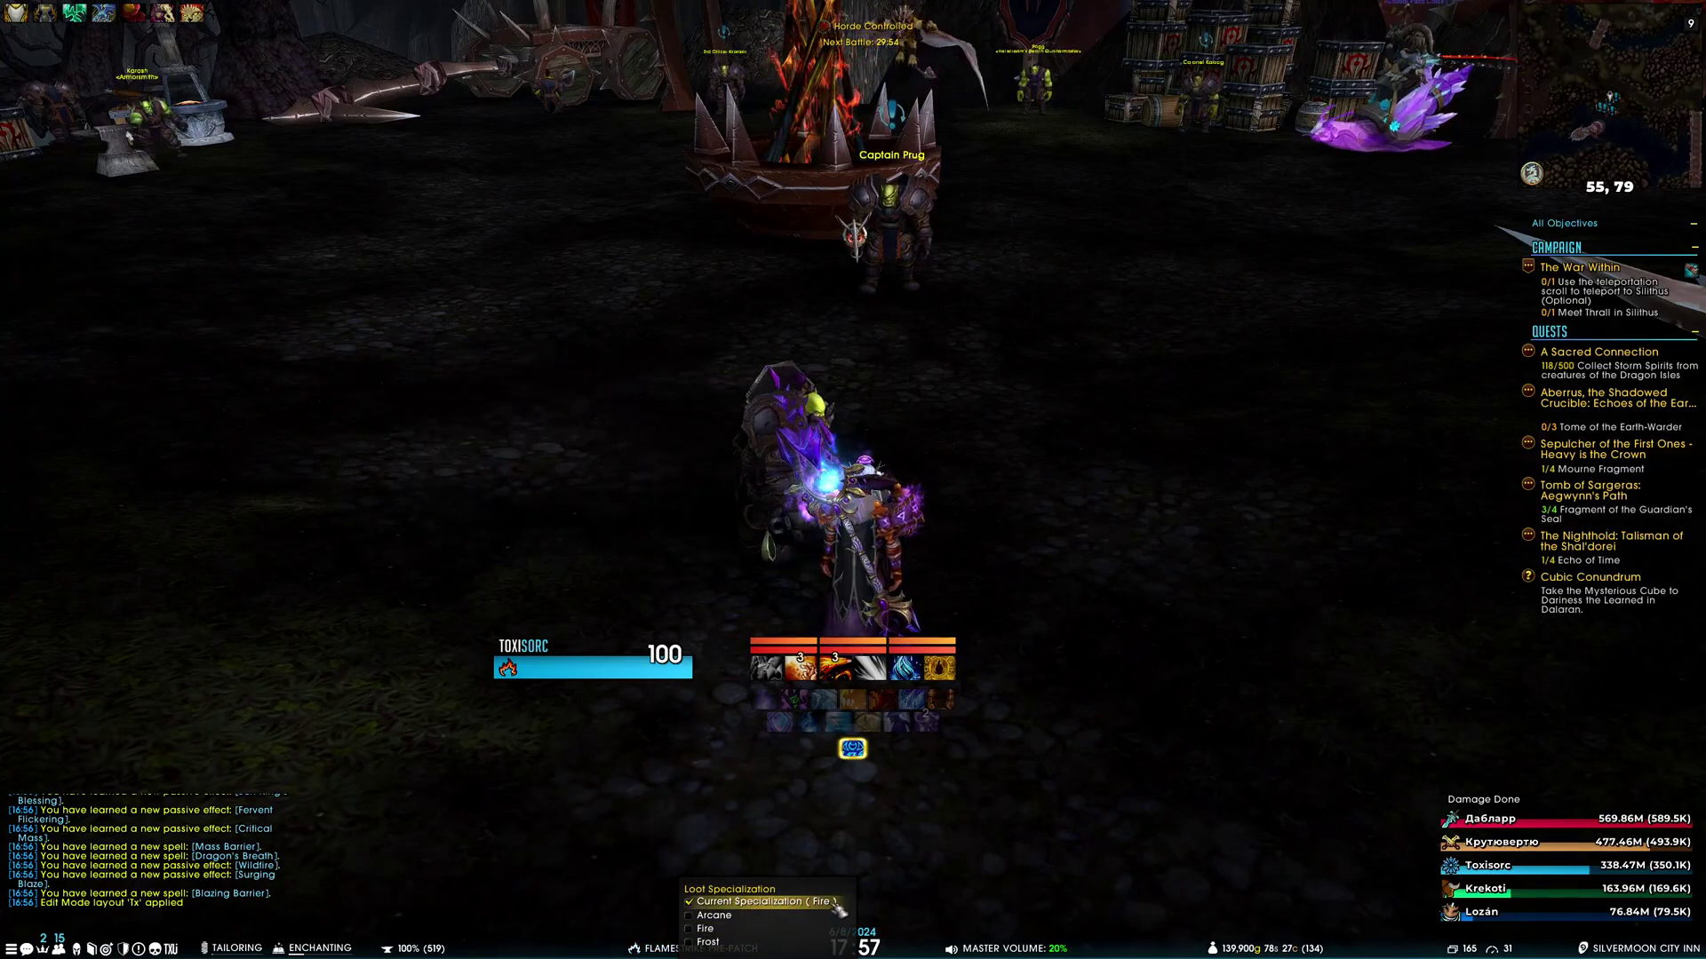
click(747, 927)
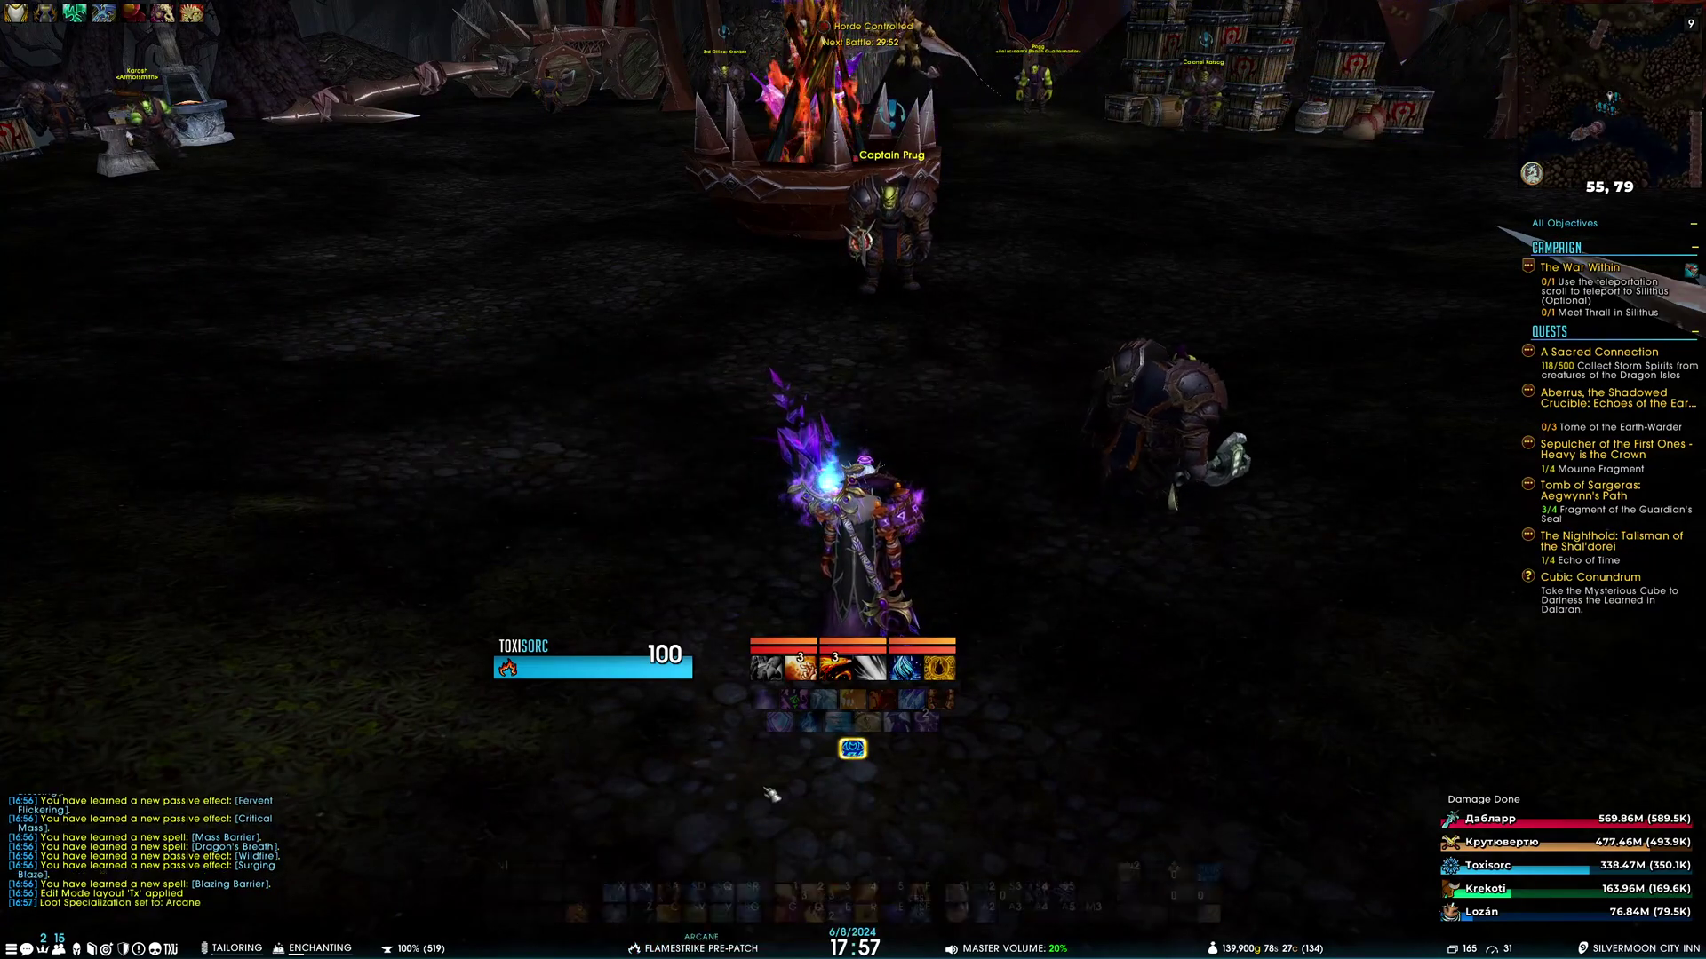
key(w)
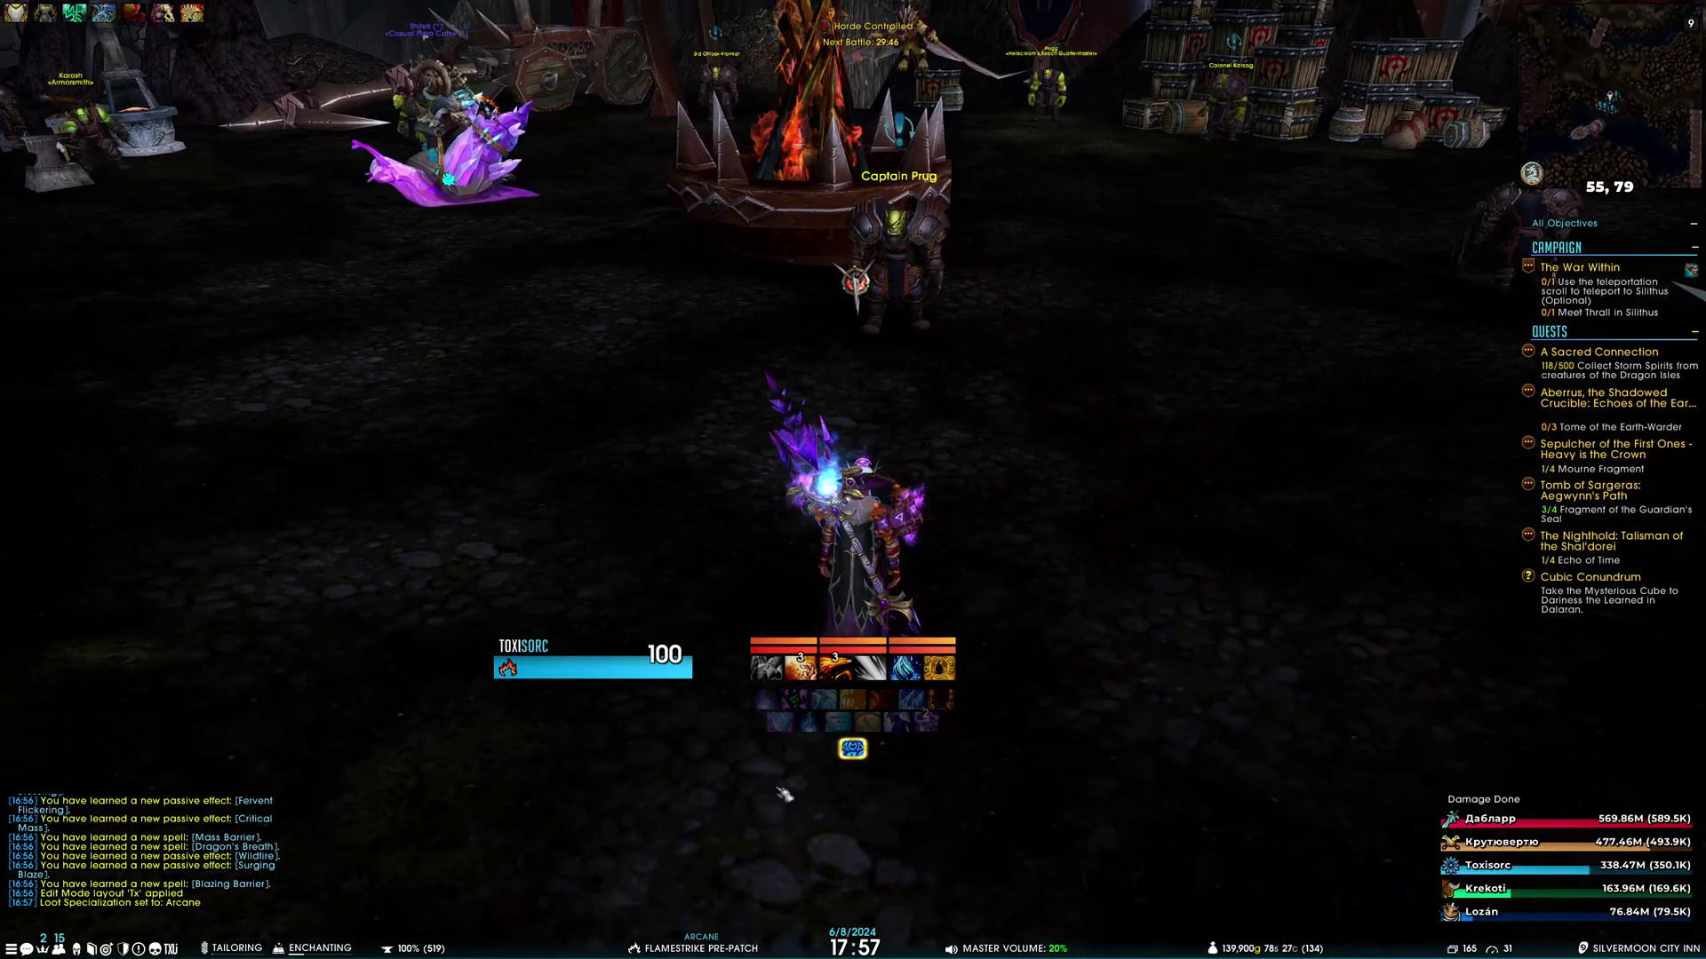
right_click(716, 942)
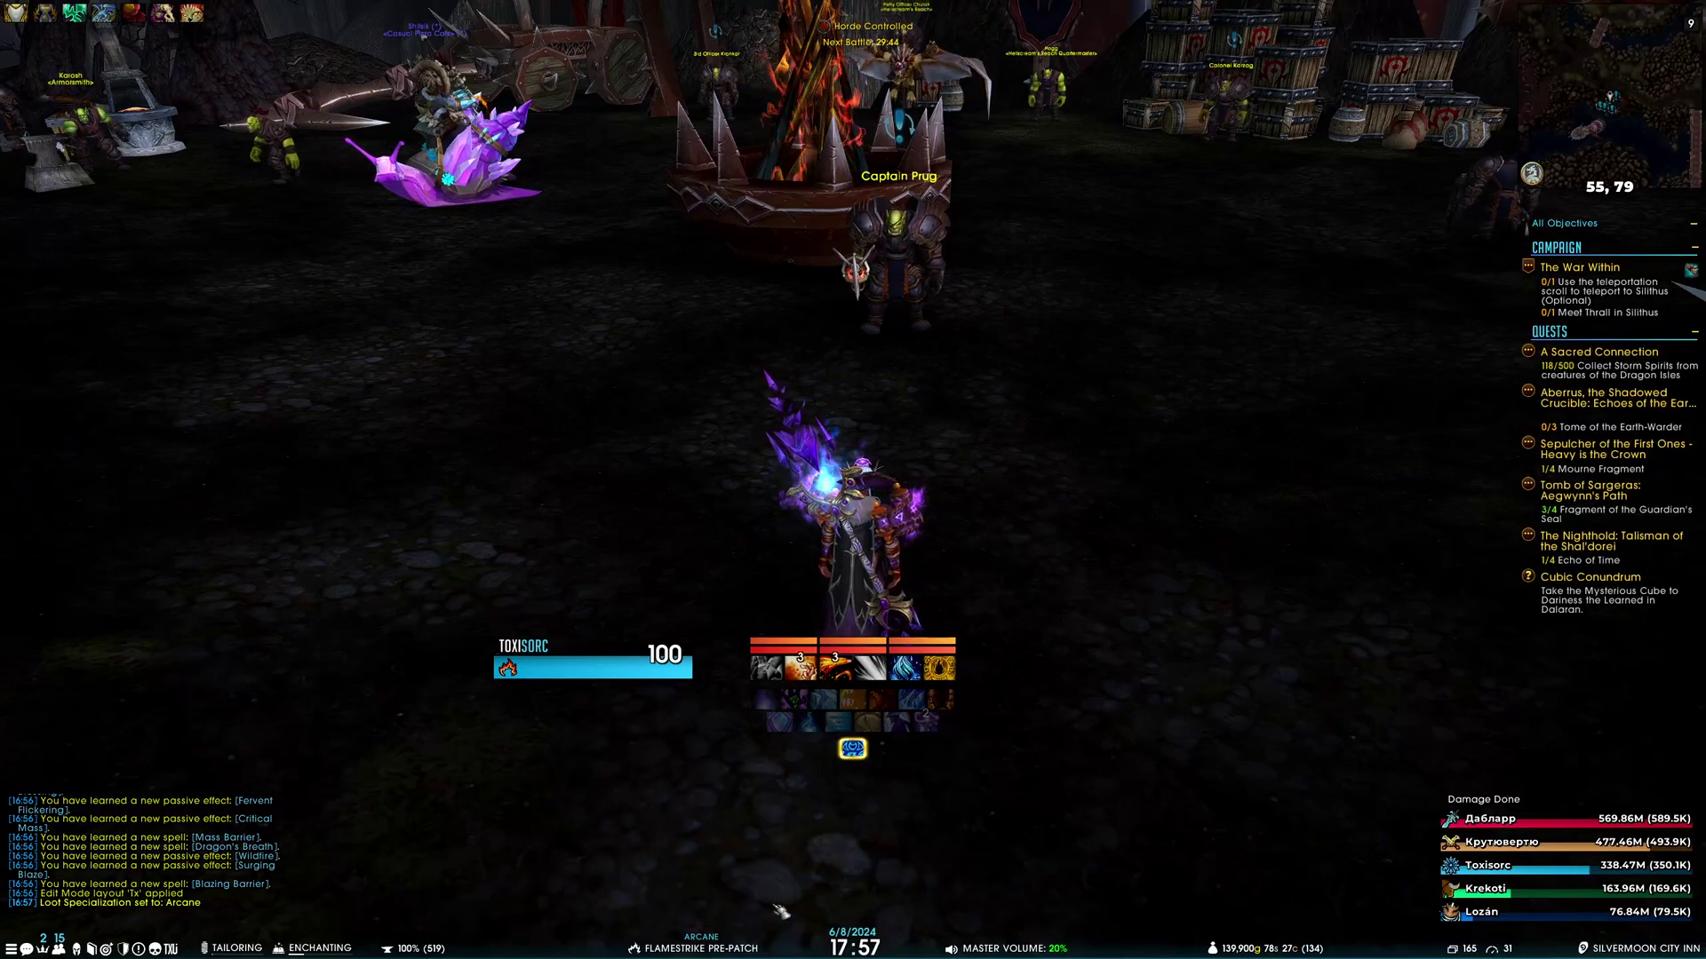
Open and close the talents window, and change the talent loadout to Raid Pre-patch from the SpecSwitch module
key(n)
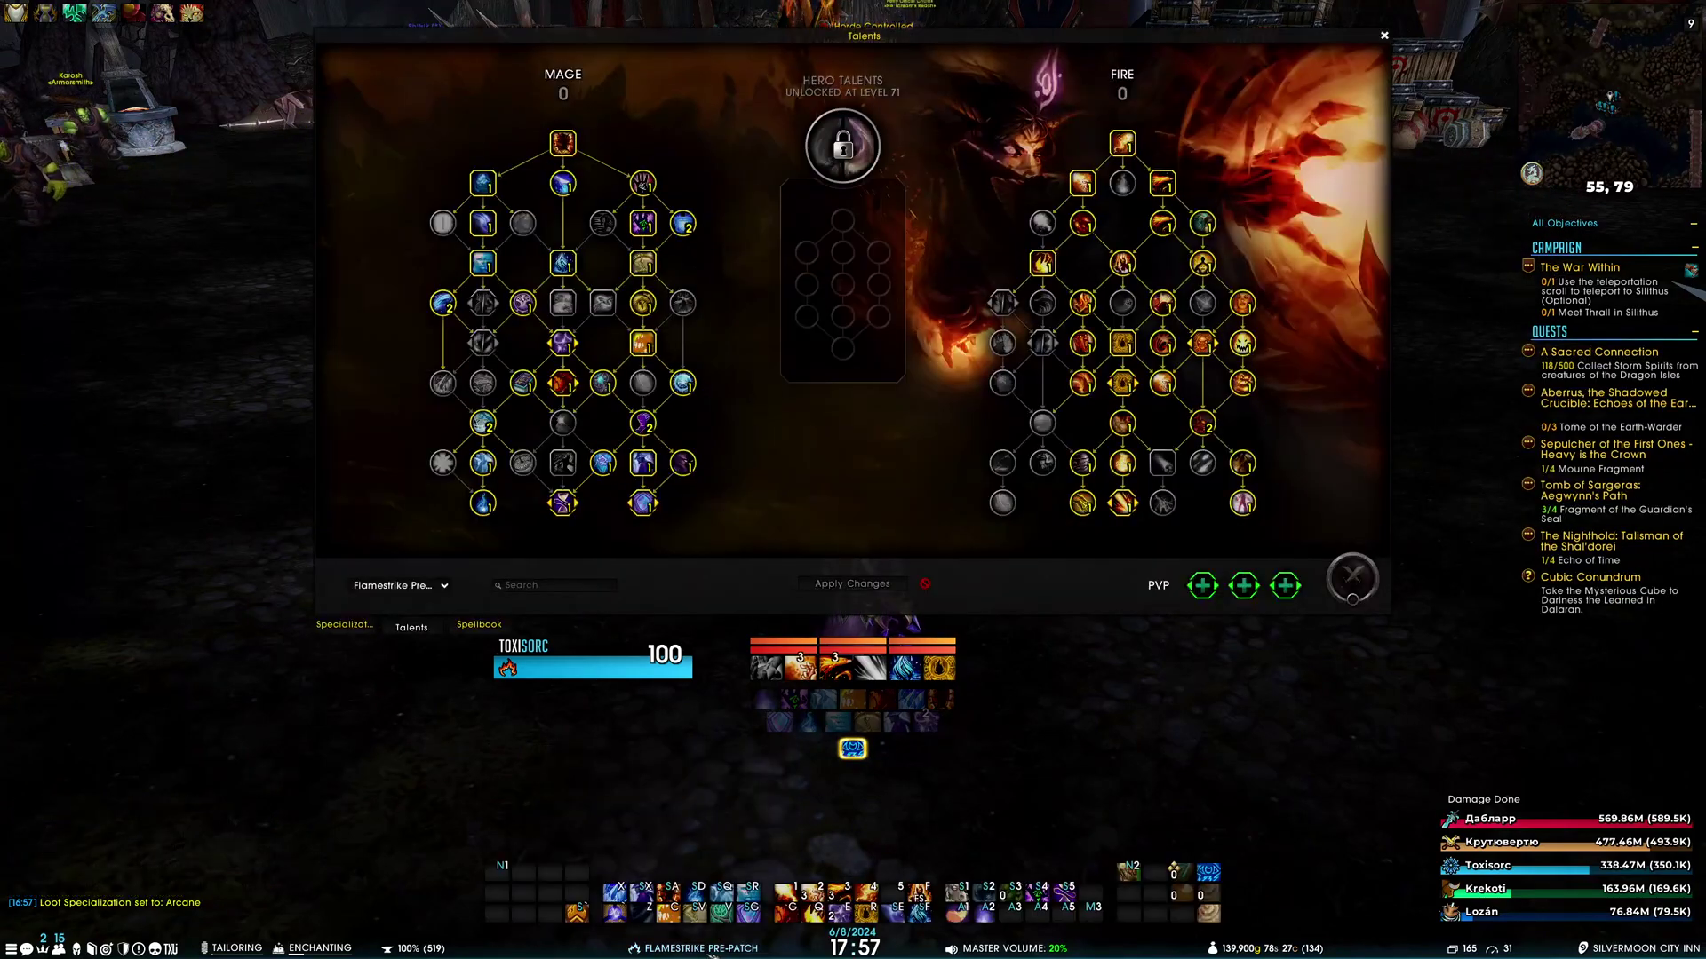
key(n)
mouse_move(711, 952)
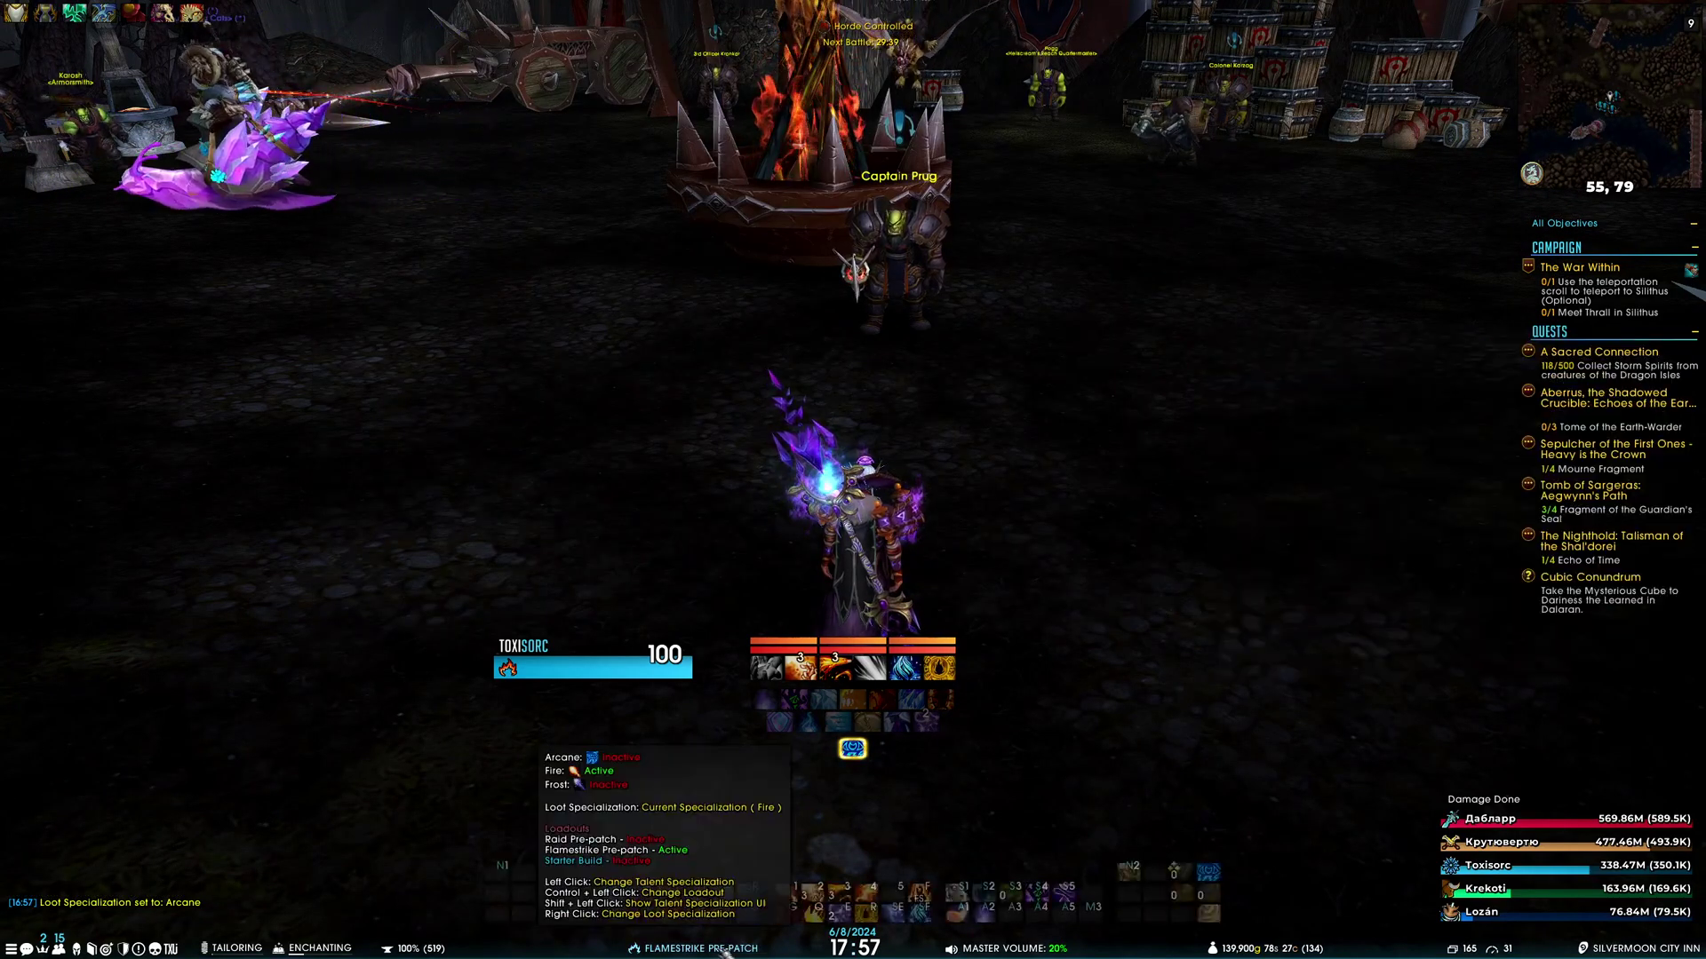
key(d)
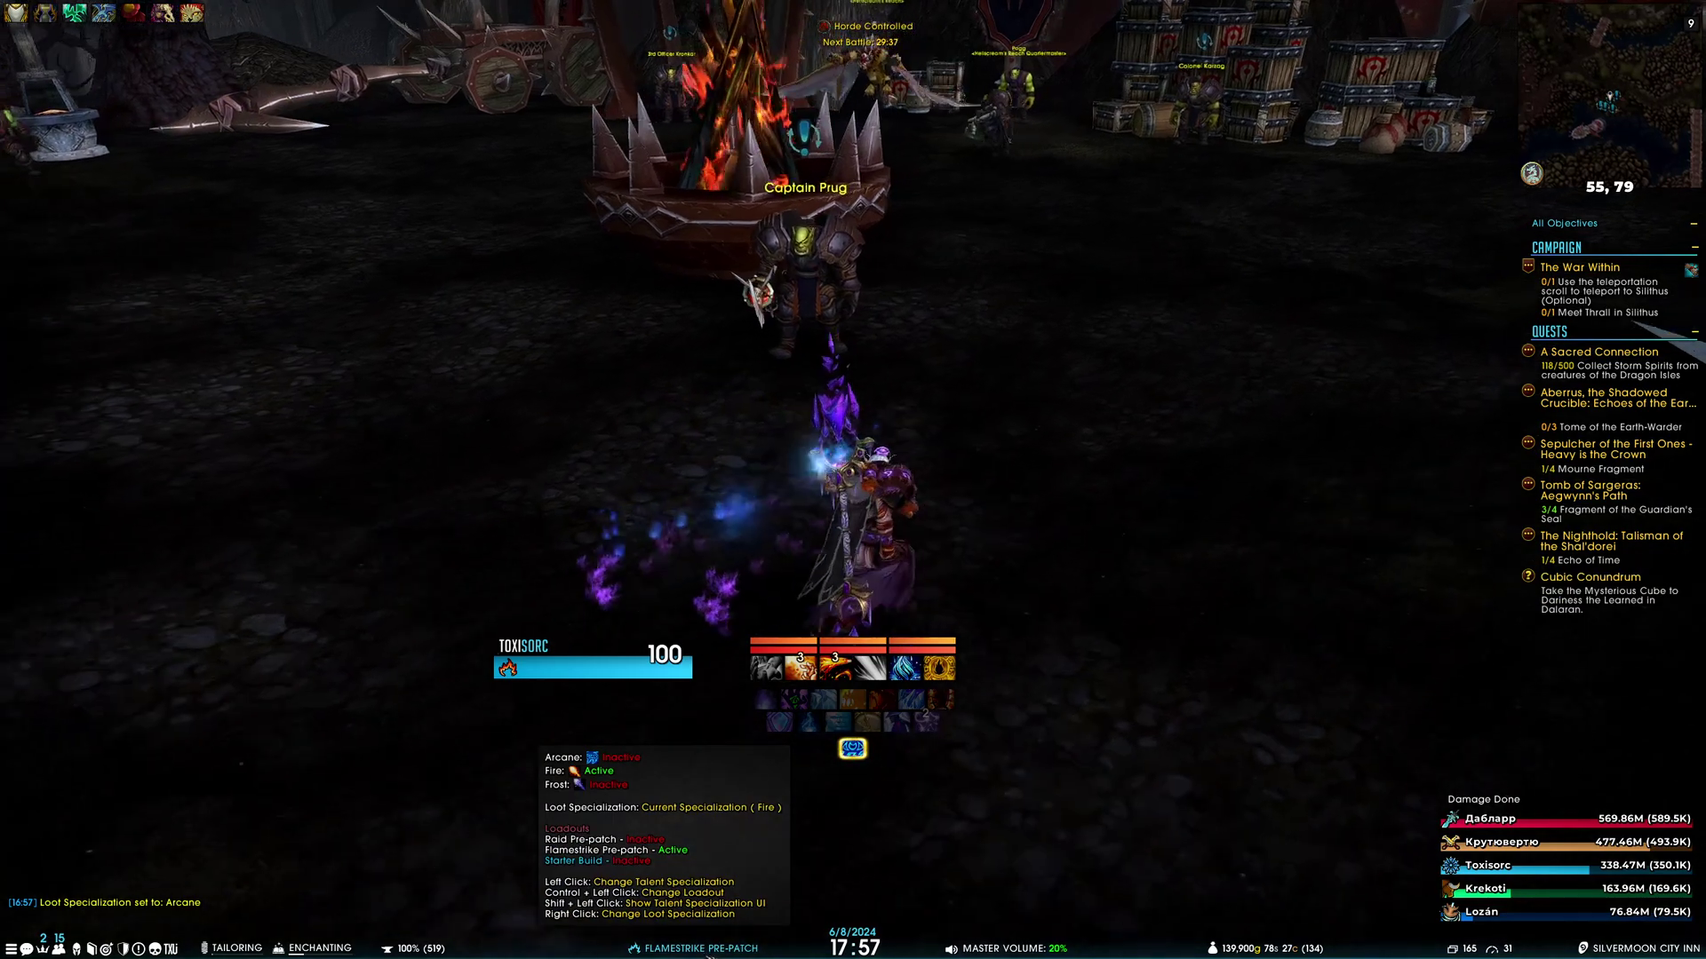
ctrl+click(711, 952)
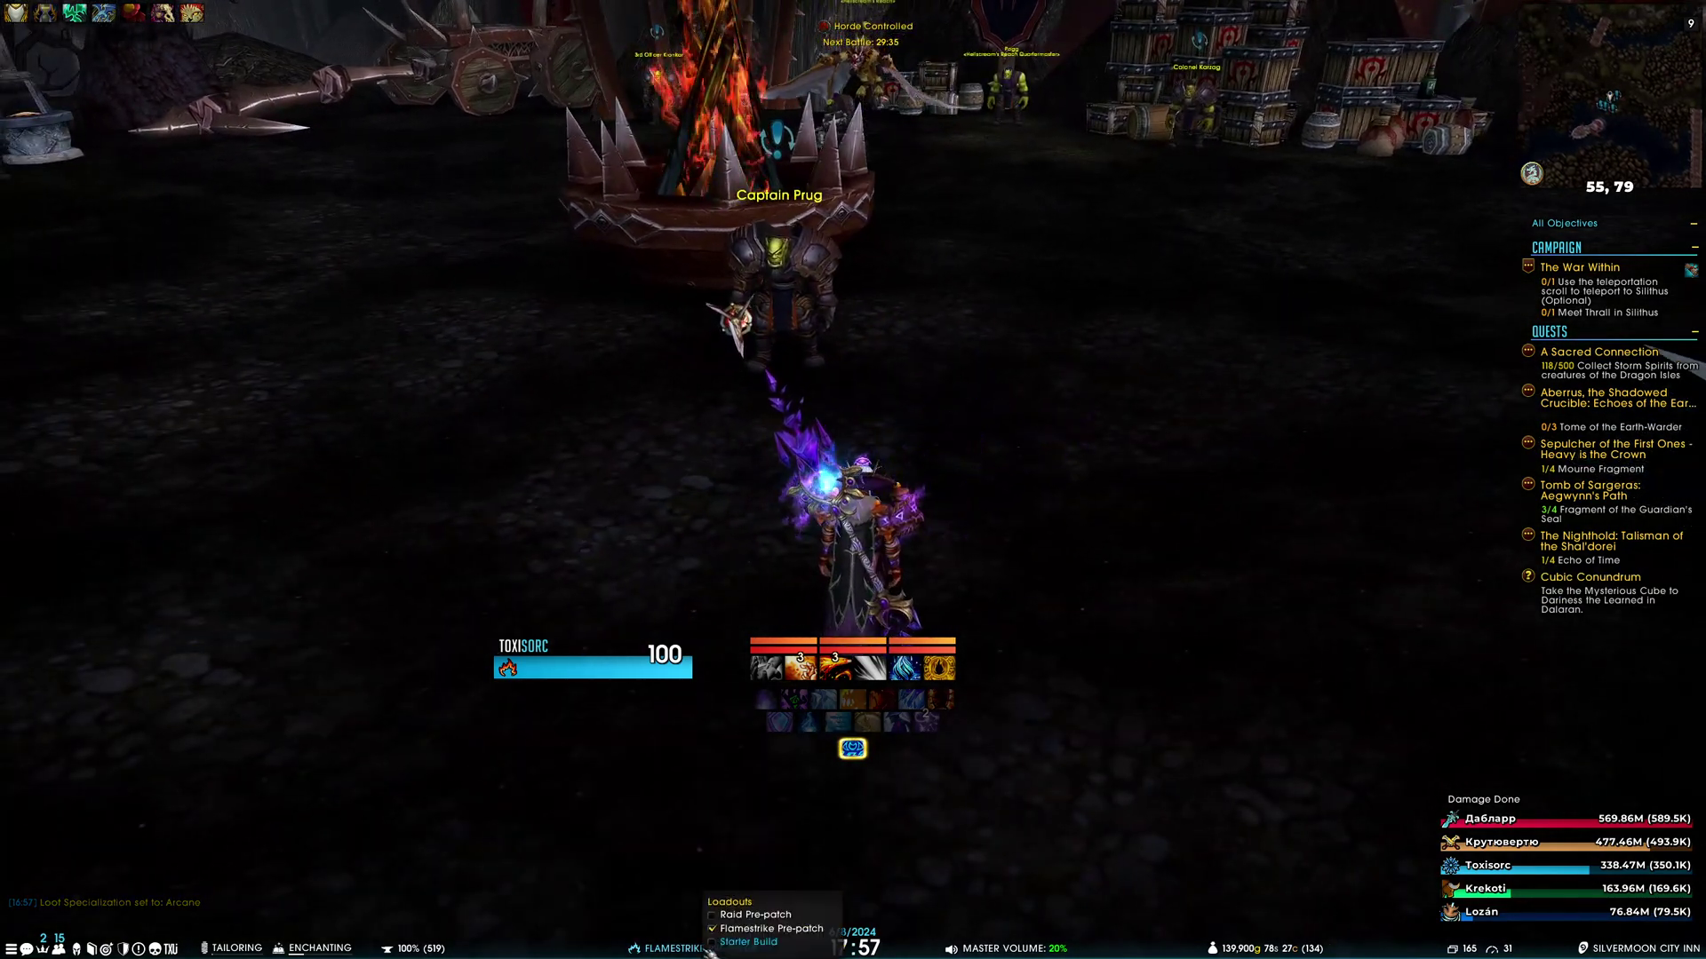
click(755, 917)
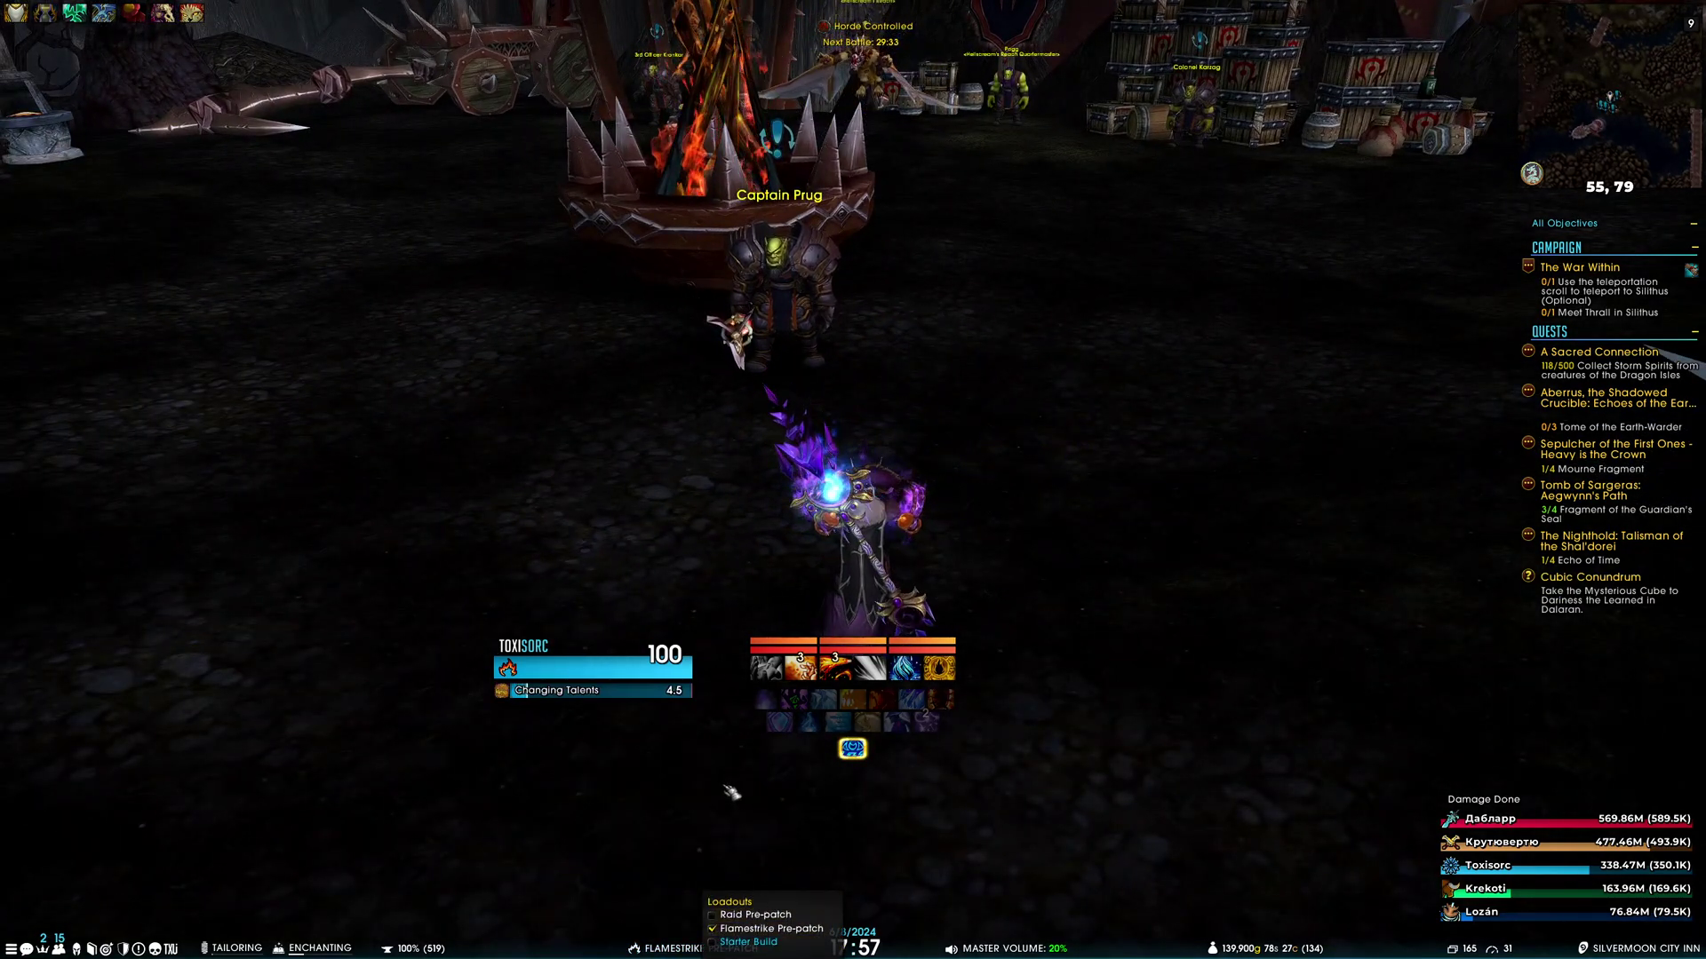
Load the Flamestrike Pre-patch loadout in the talents window and close the window
mouse_move(695, 953)
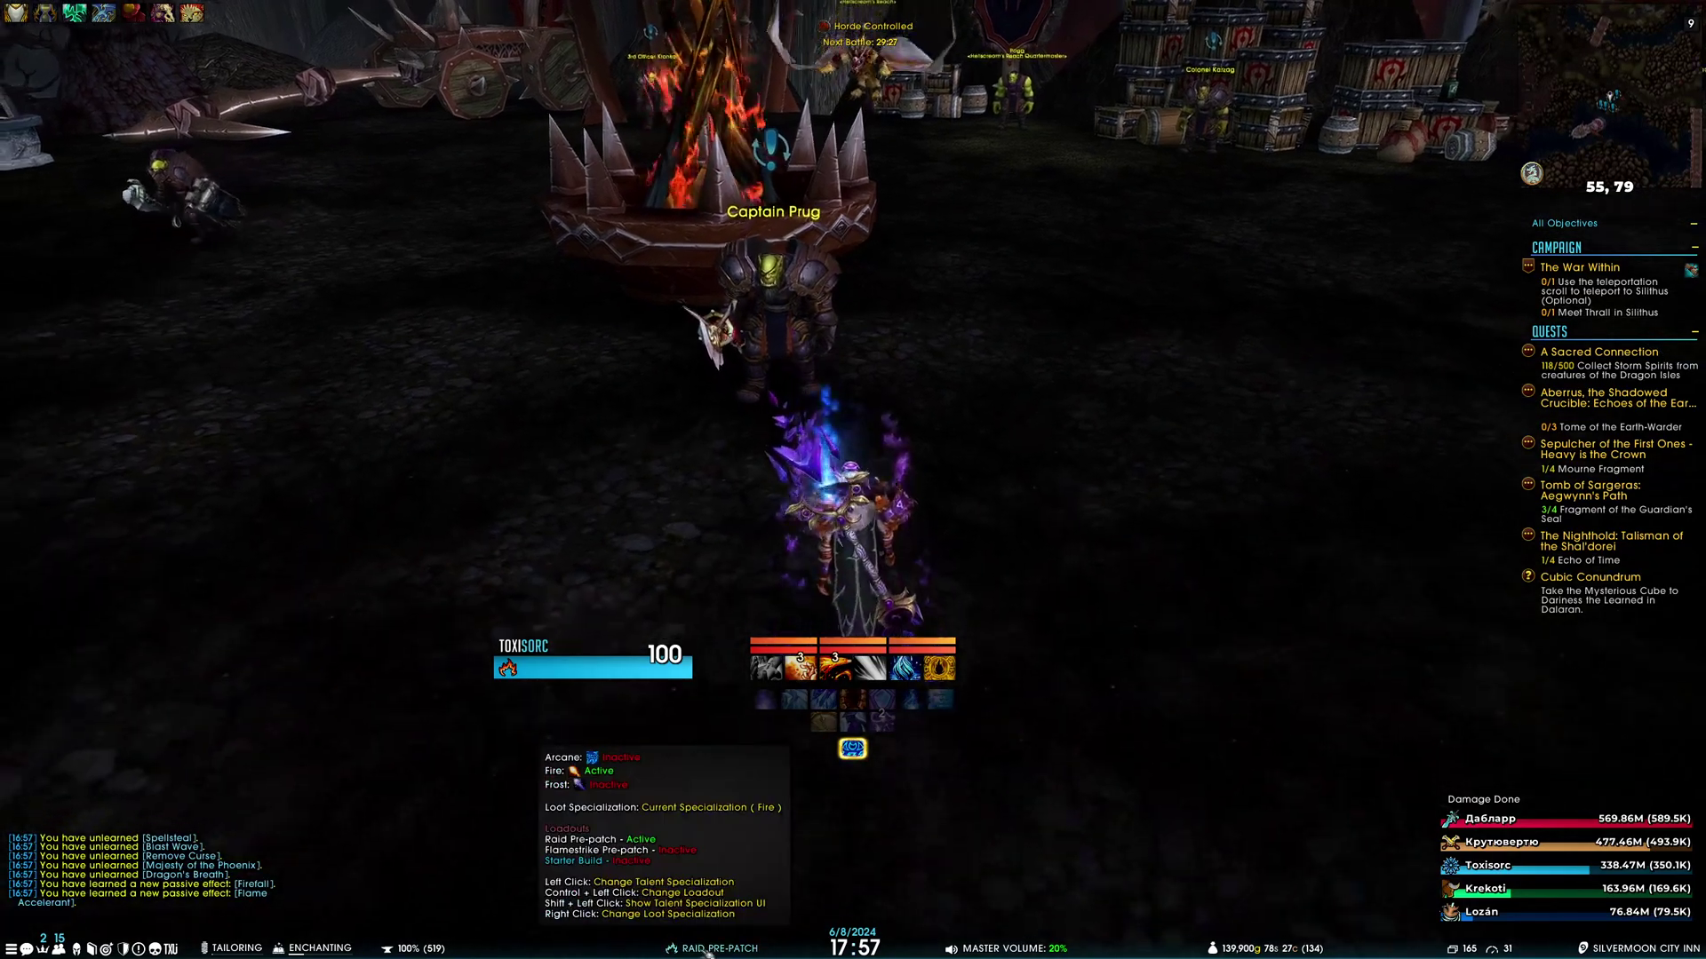
key(n)
click(444, 586)
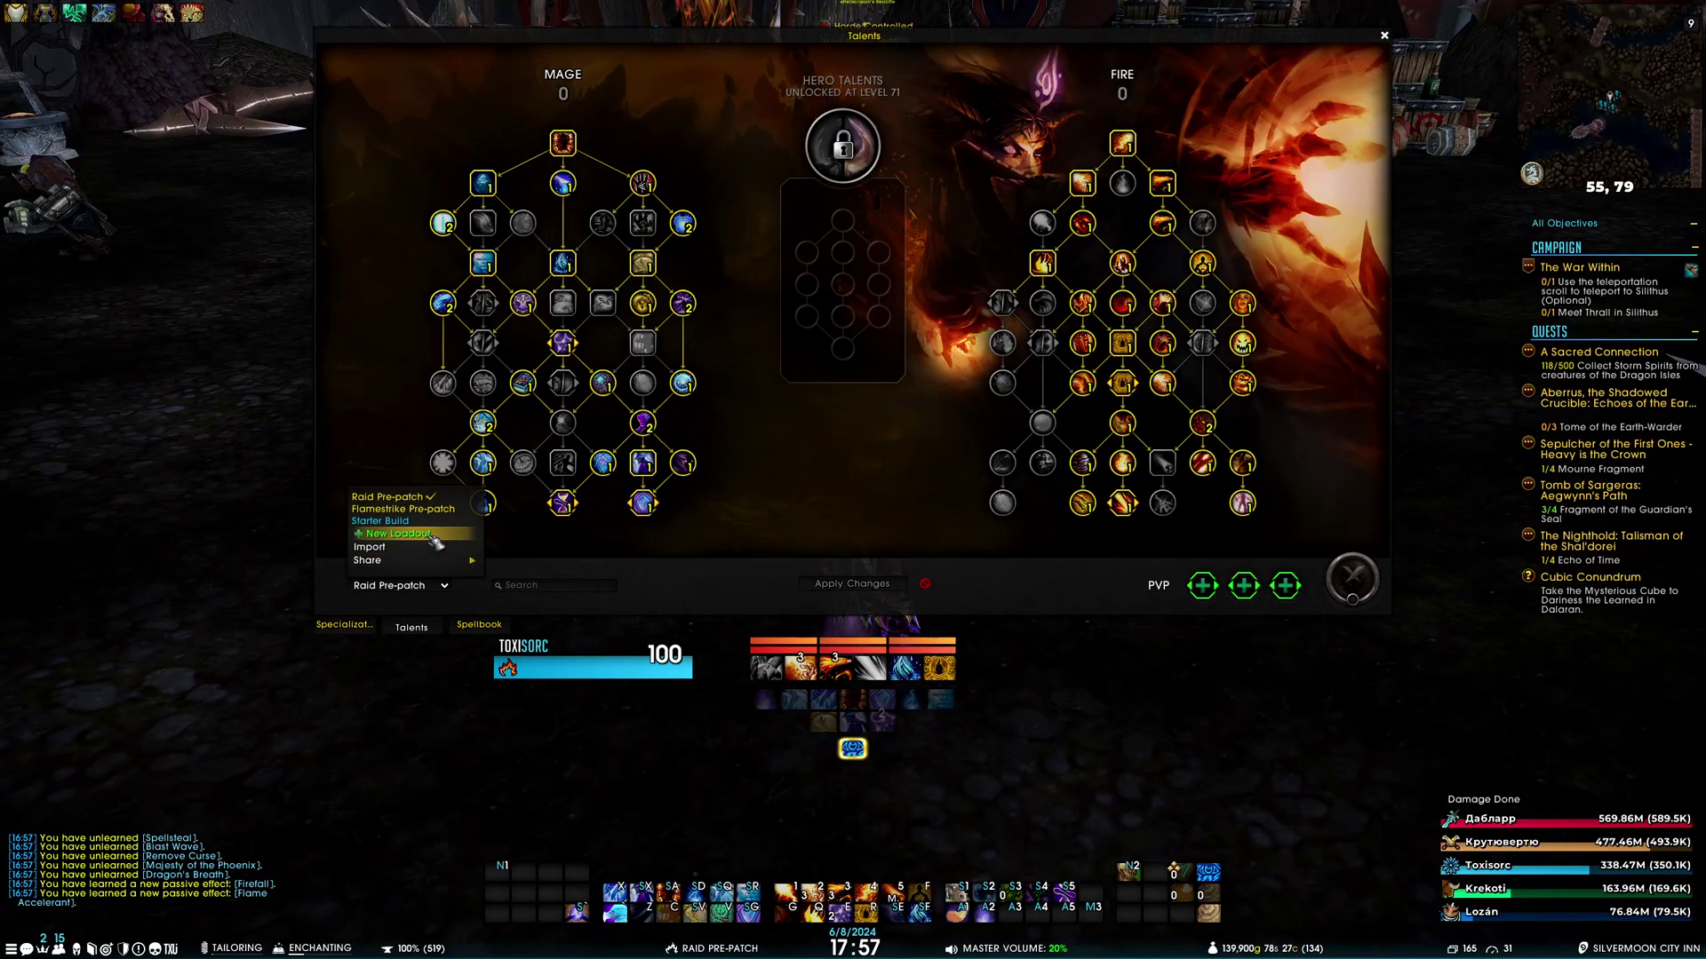
click(402, 509)
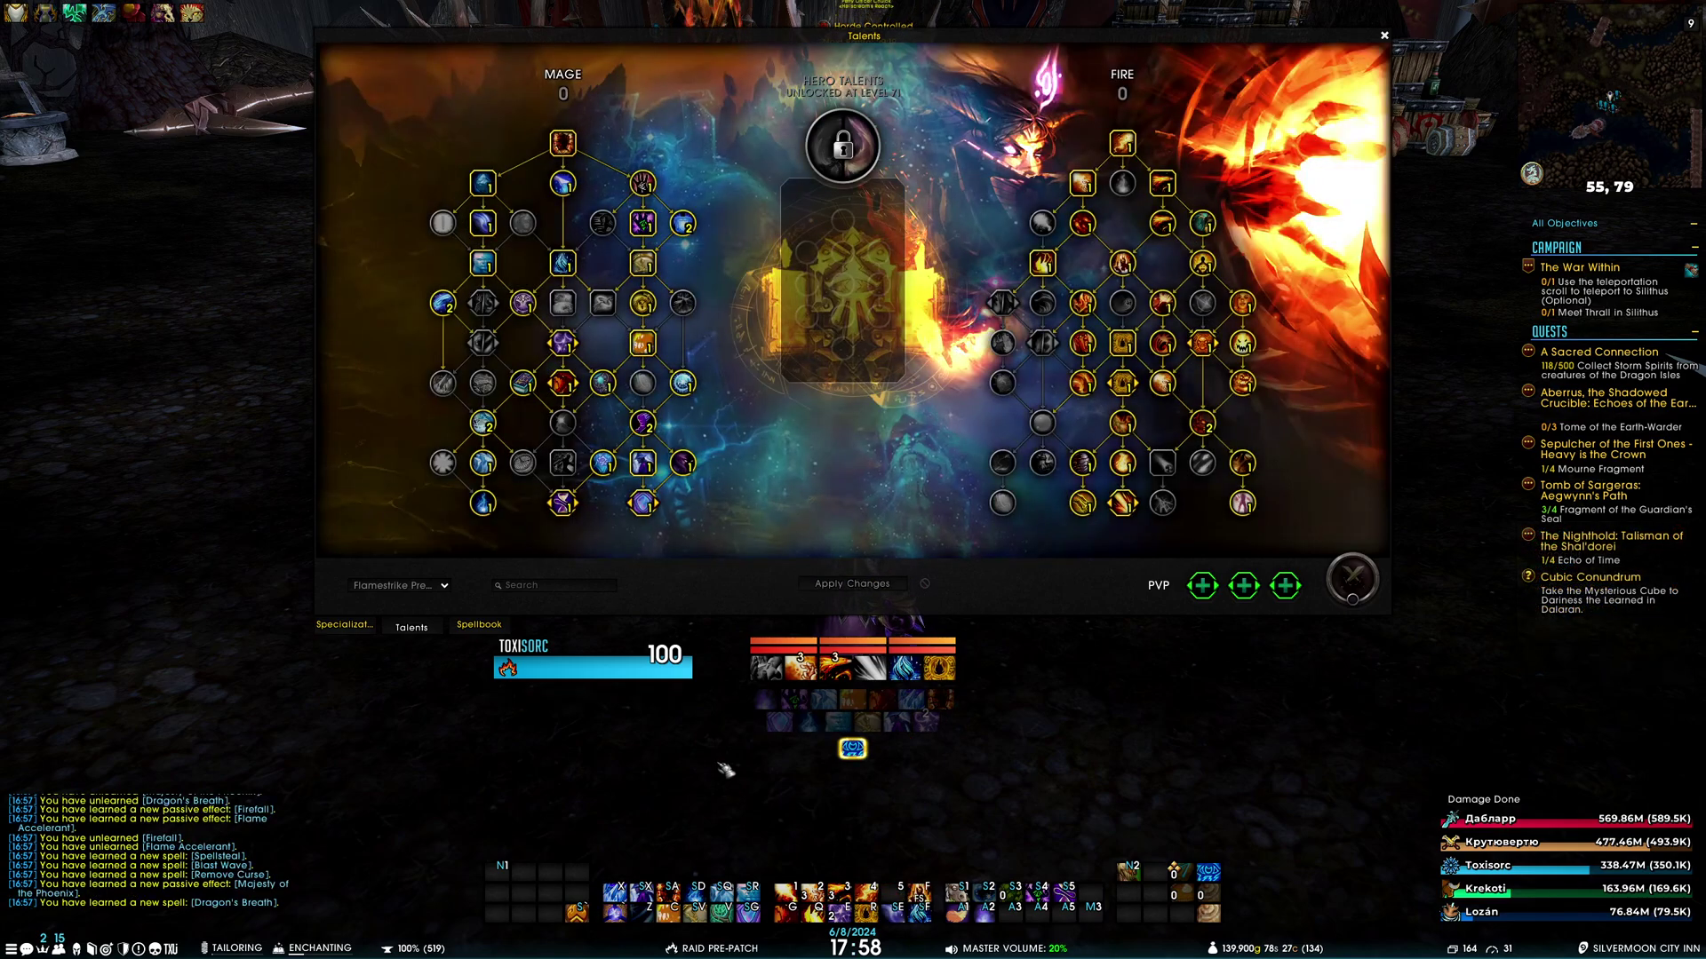
key(Escape)
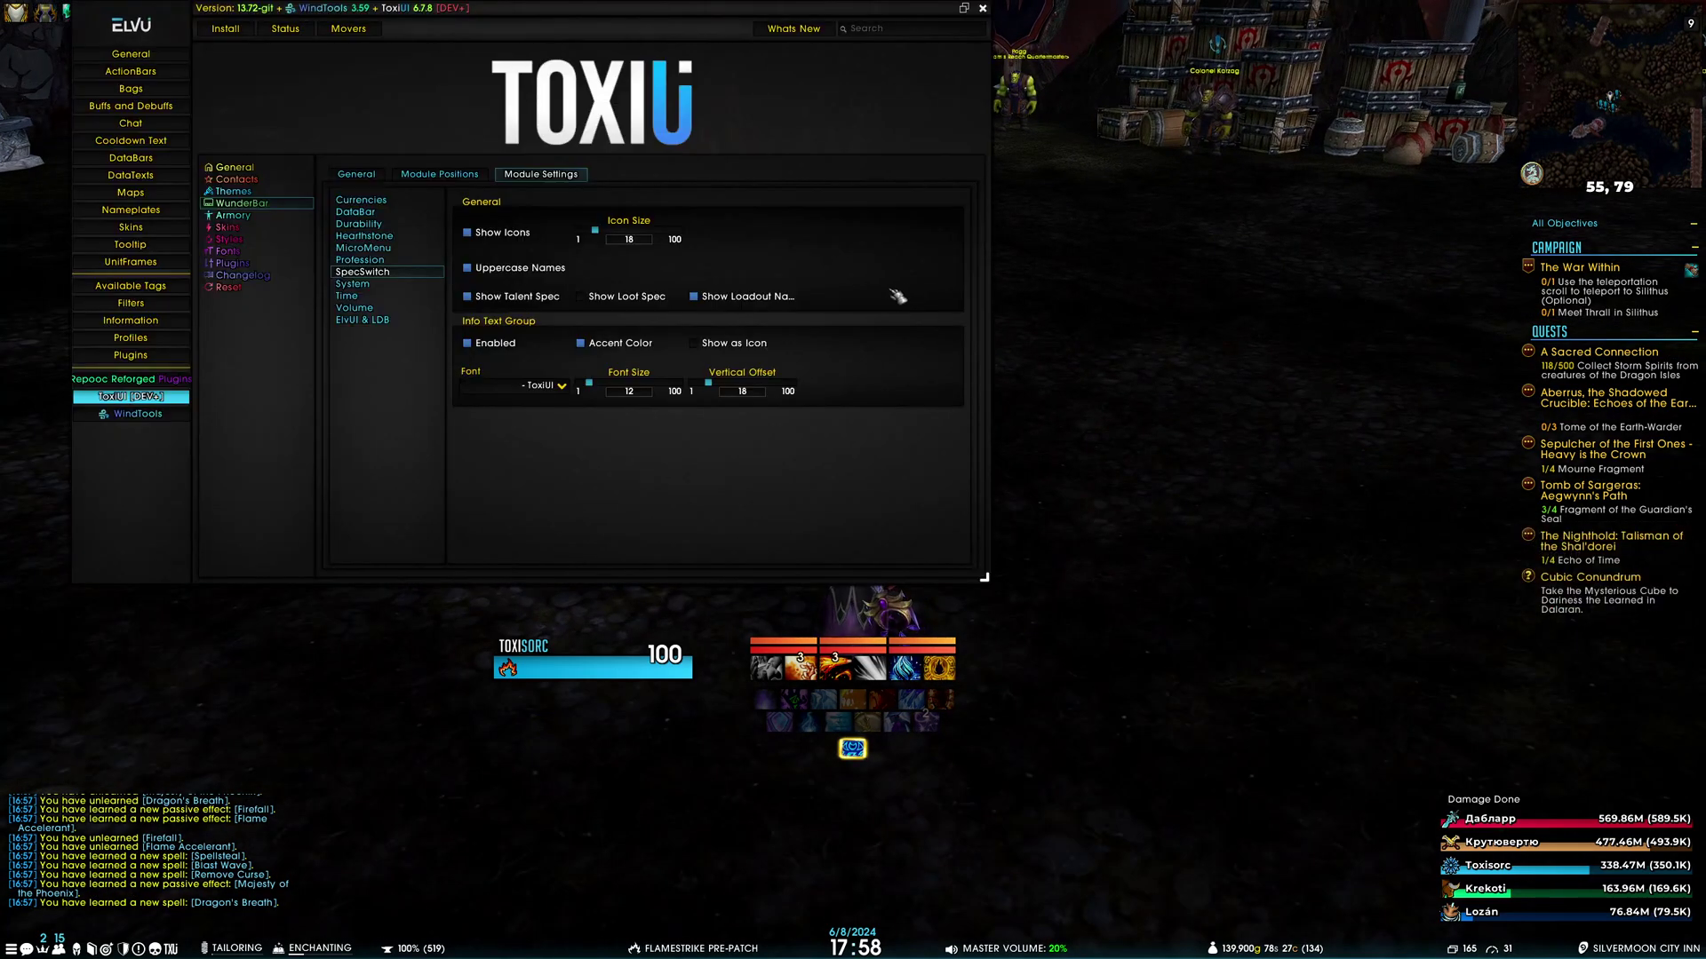
Turn the SpecSwitch module's loadout name display off and back on
click(736, 300)
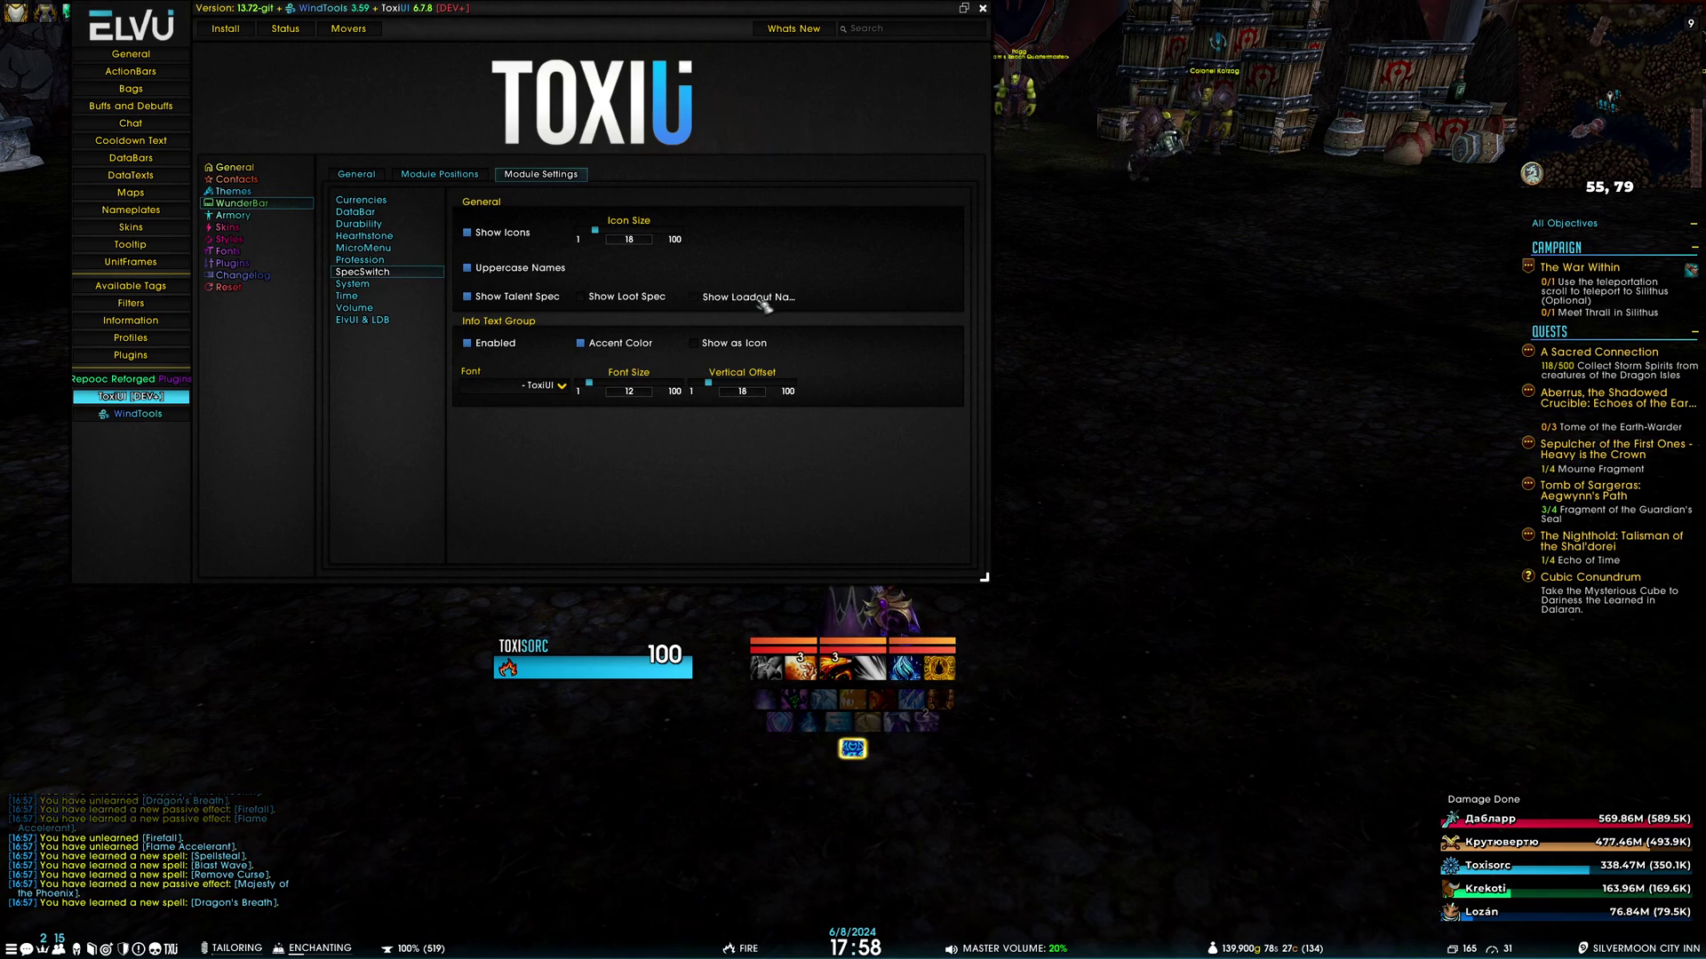
click(743, 301)
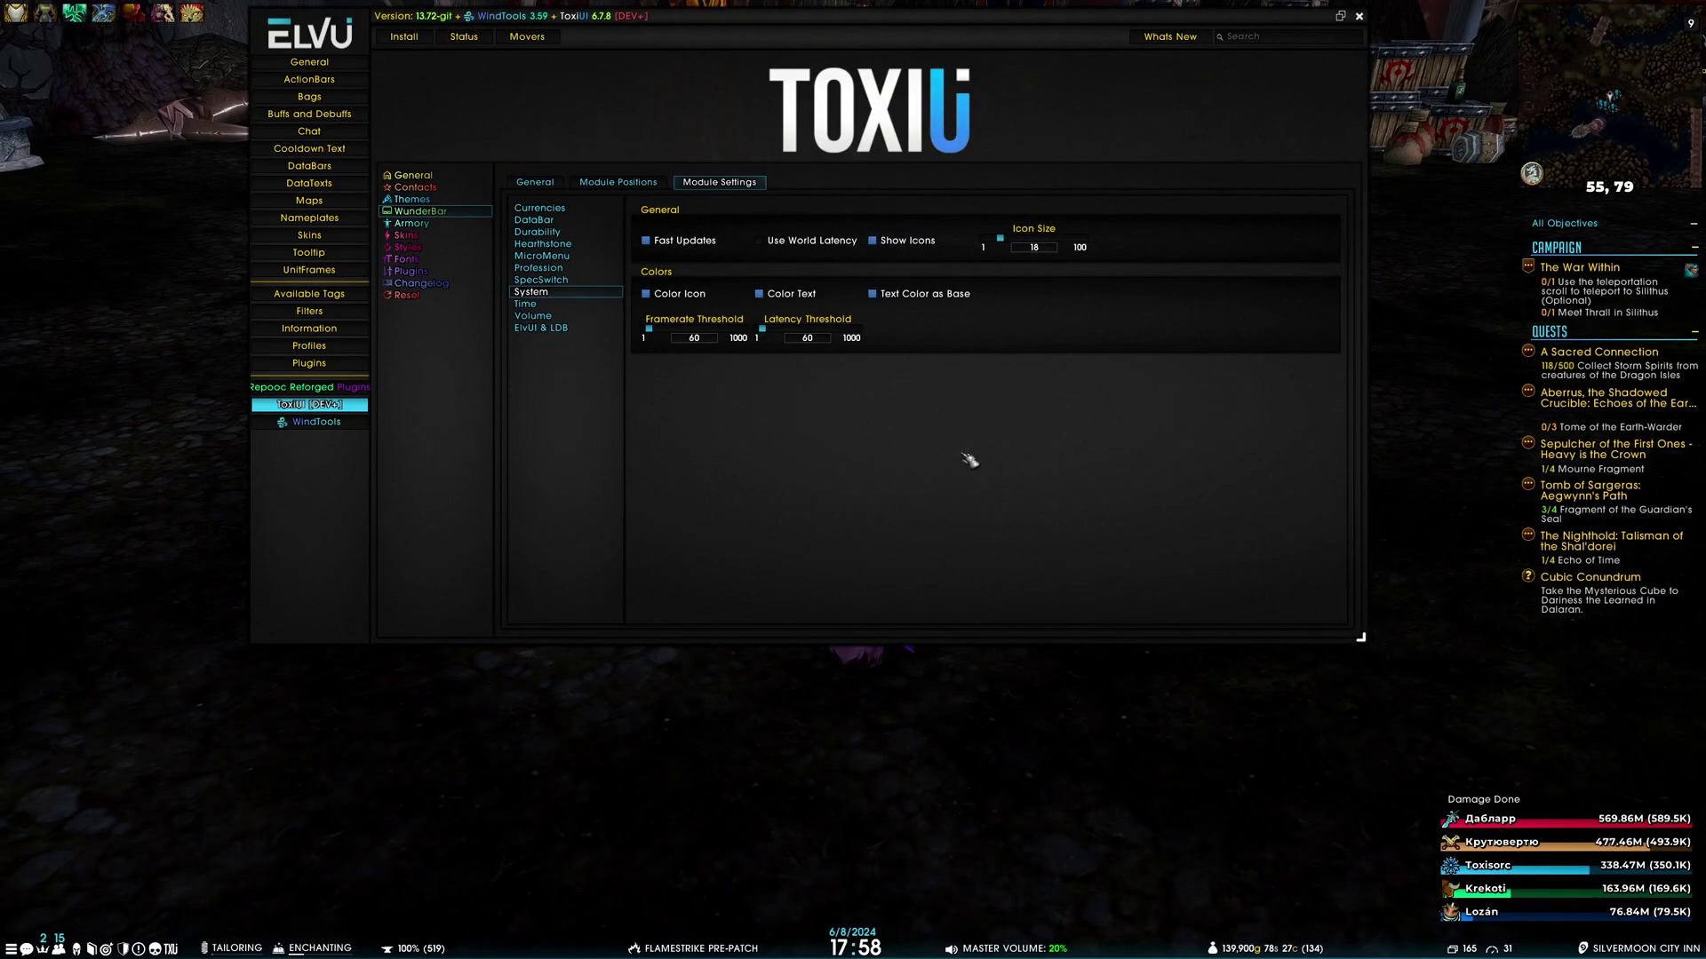
Show the System module's latency and addon memory tooltip, and set its framerate threshold to 200
mouse_move(1471, 950)
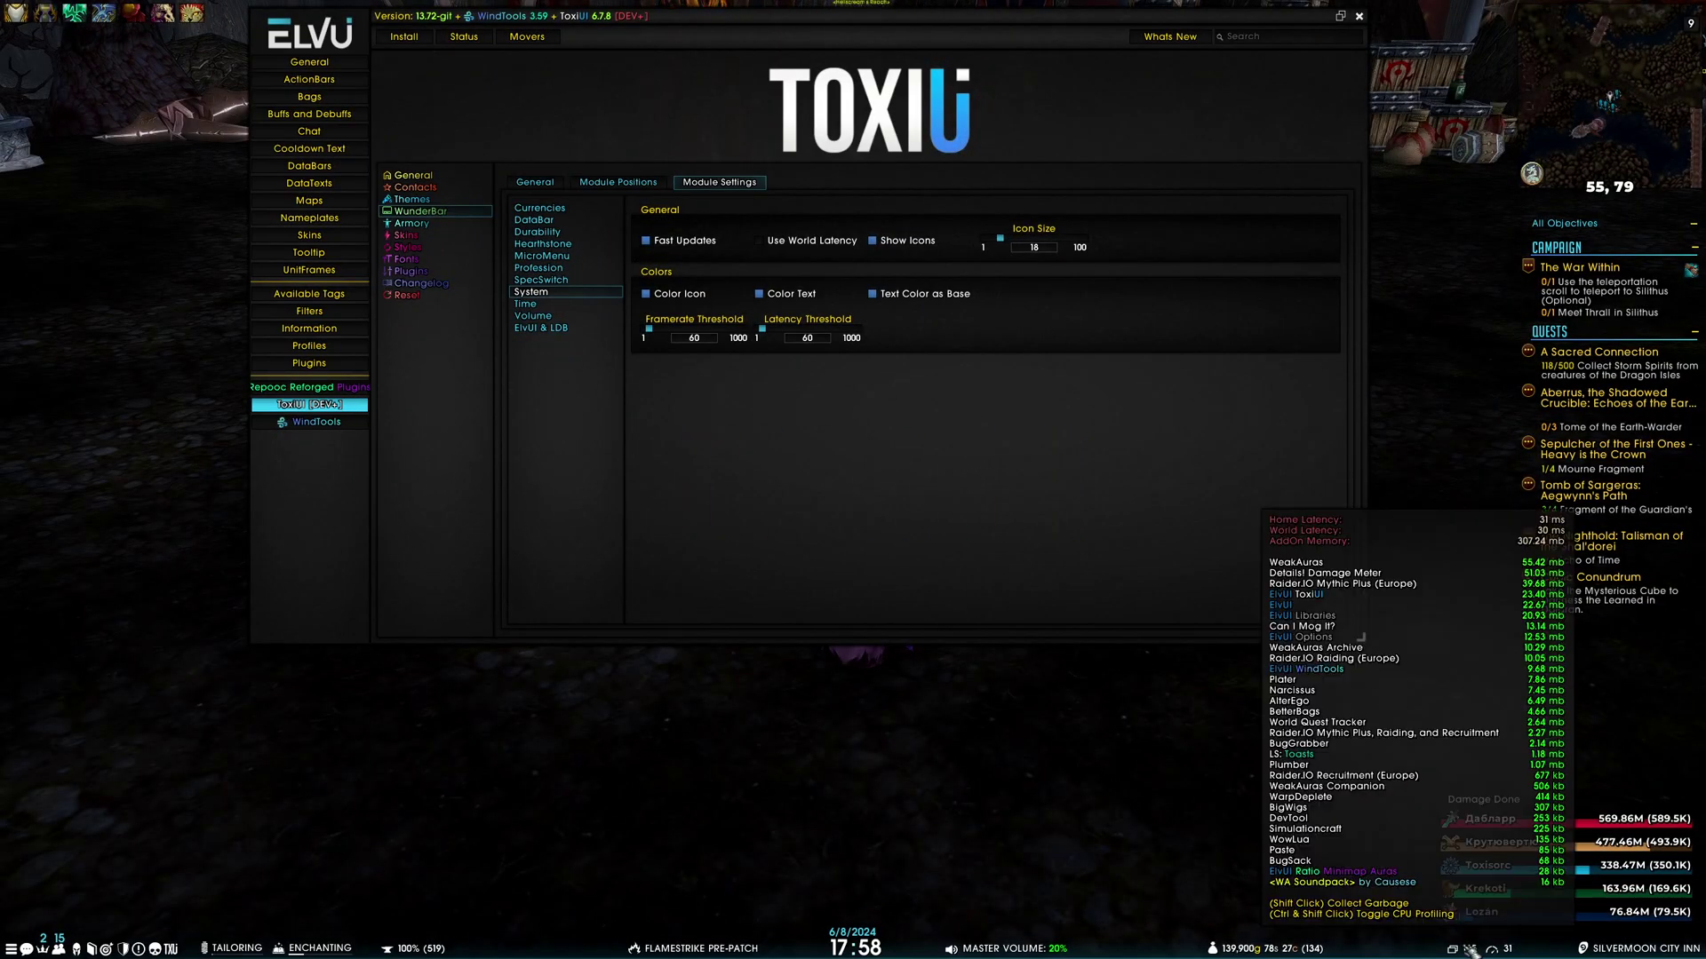
click(695, 338)
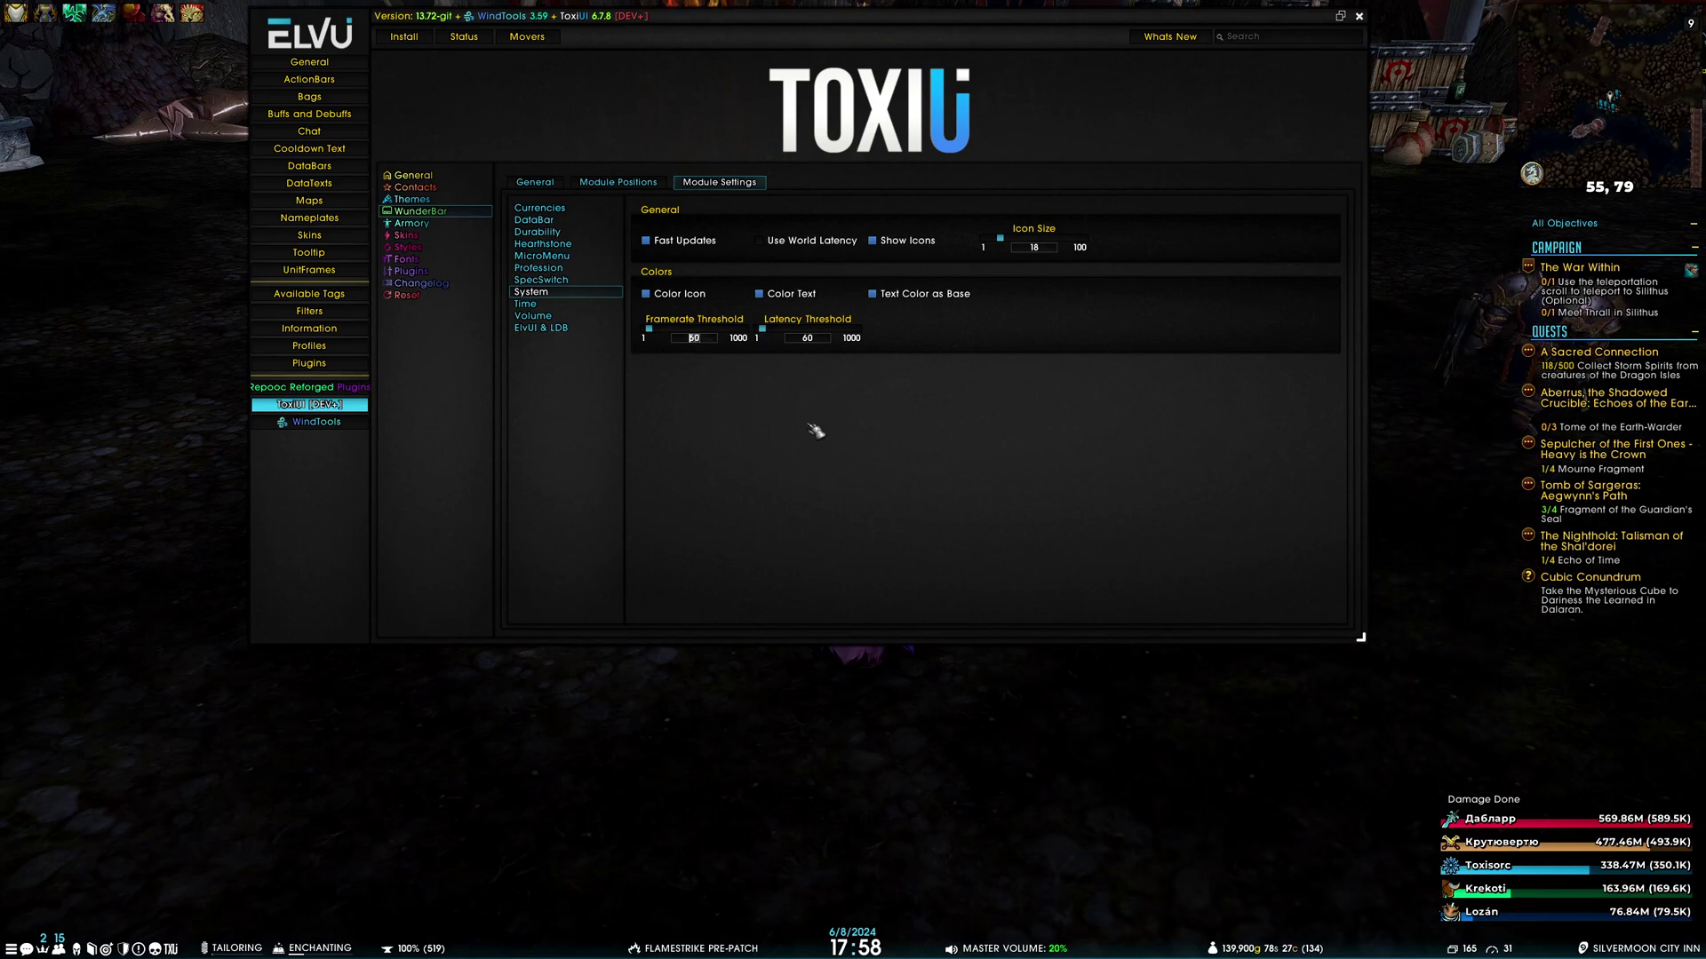
text(200)
key(Return)
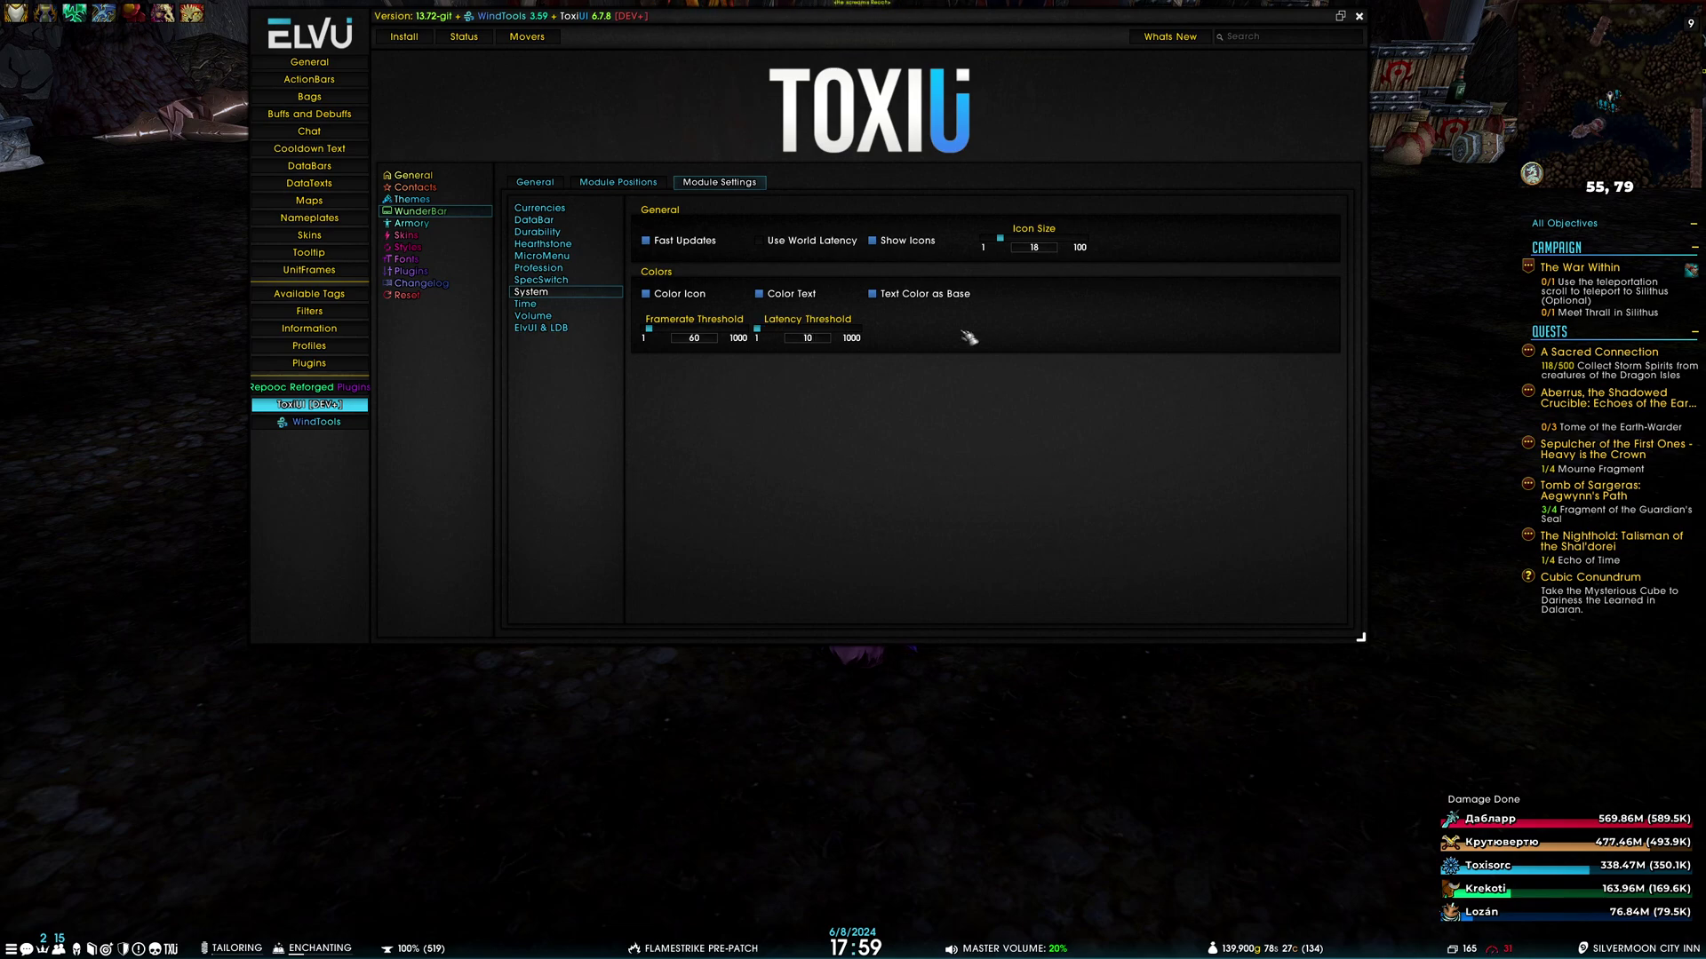
Set the System module's latency threshold to 25
text(25)
key(Return)
scroll(826, 344, up, 1)
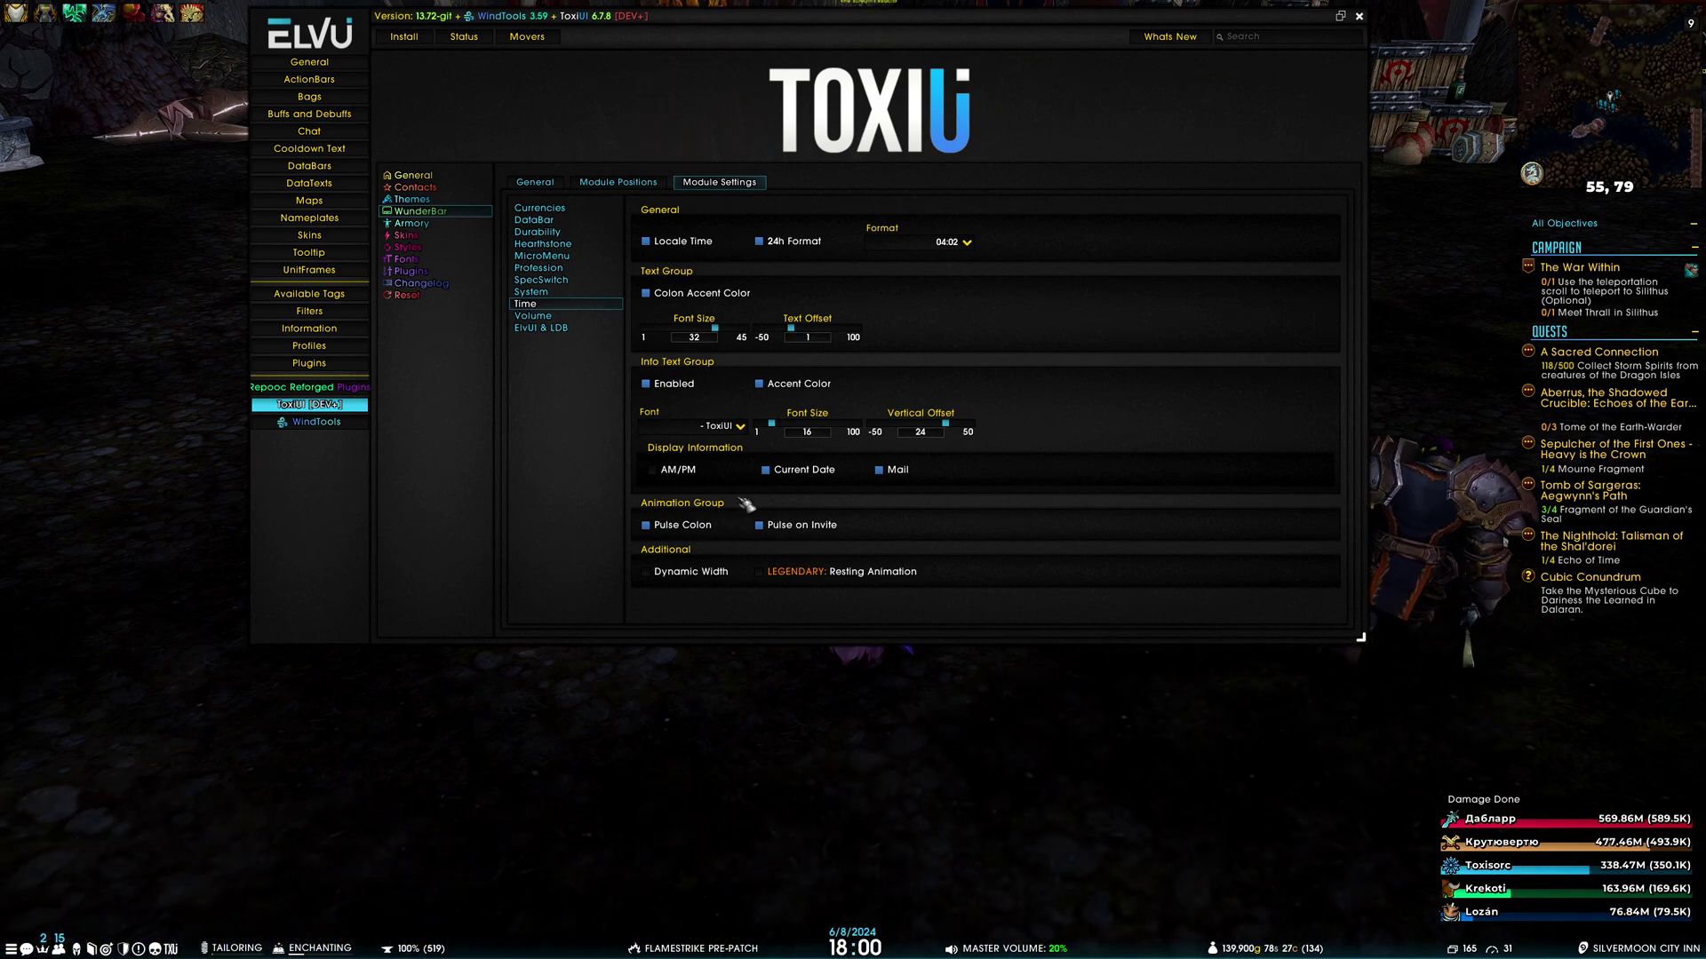
Try the Time module's AM/PM display and Dynamic Width options, turning each back off
click(683, 475)
click(683, 476)
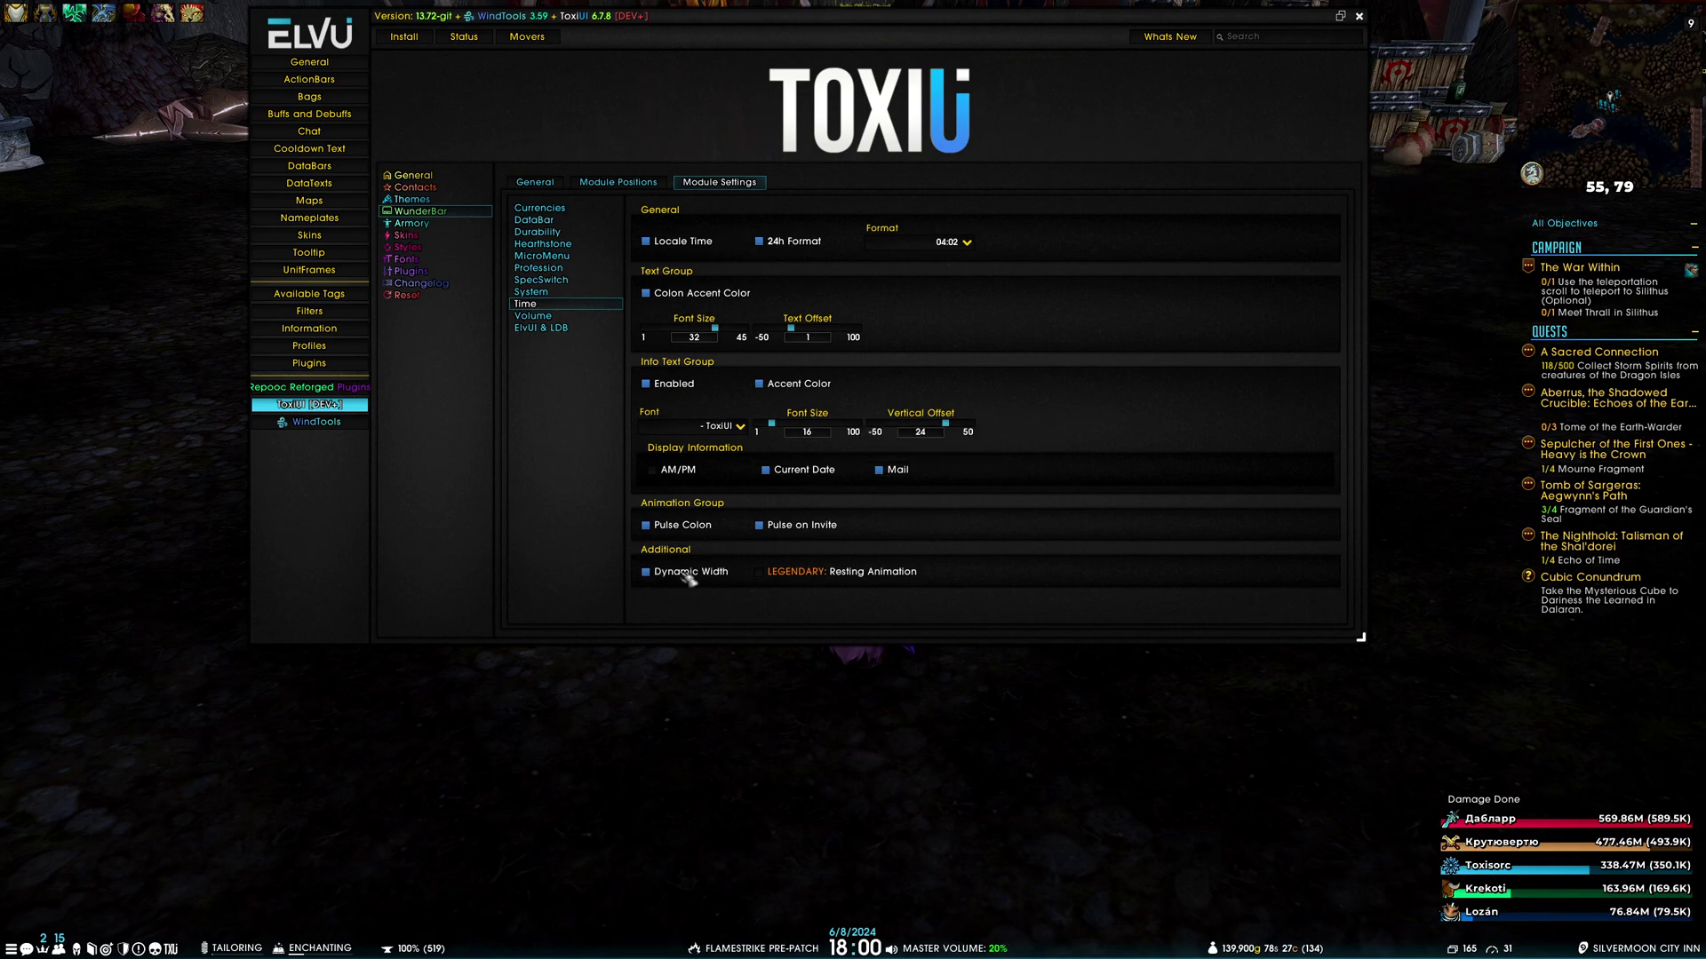
mouse_move(800, 954)
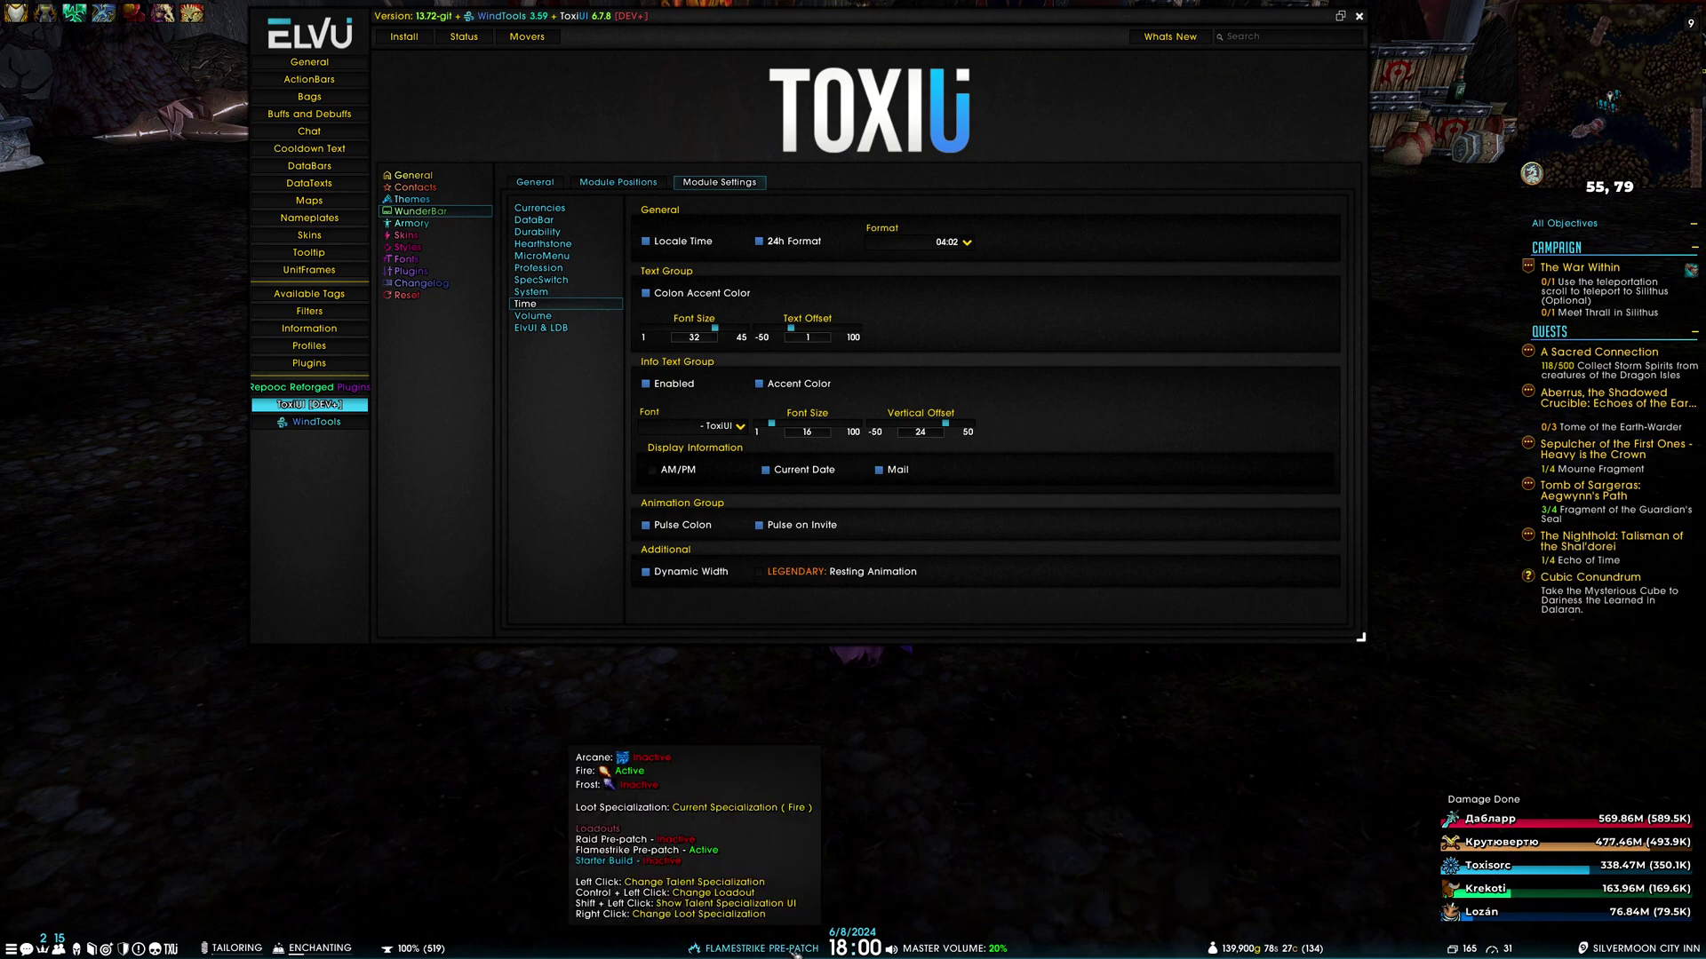
mouse_move(951, 956)
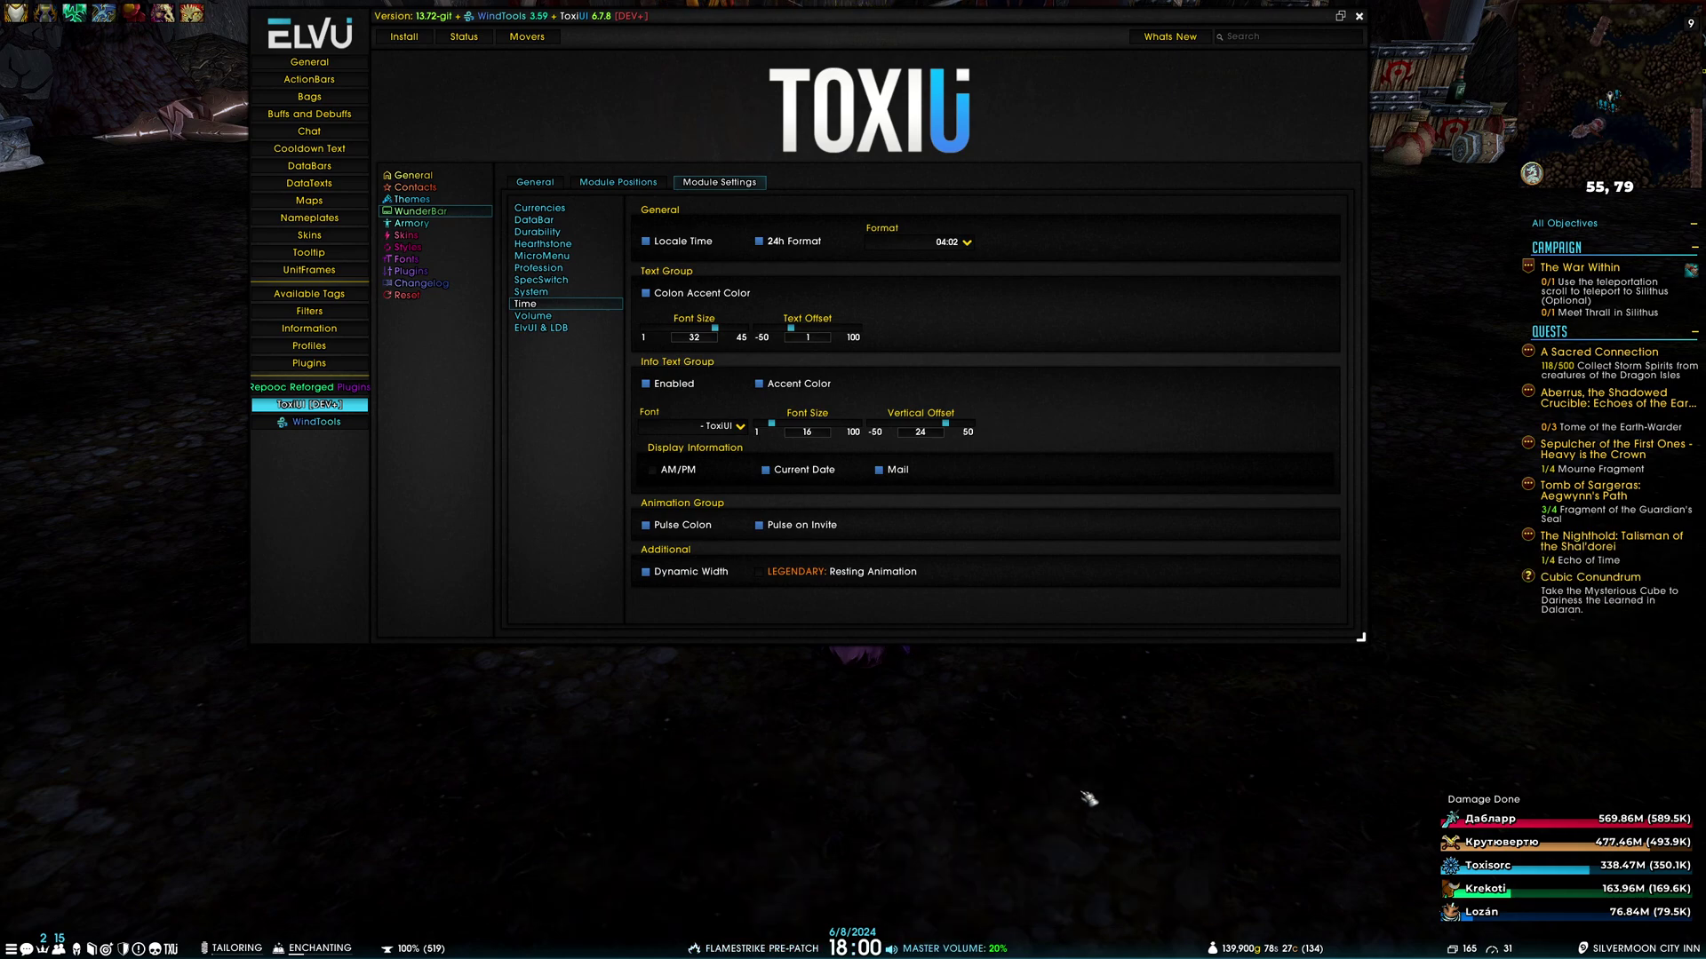
click(710, 574)
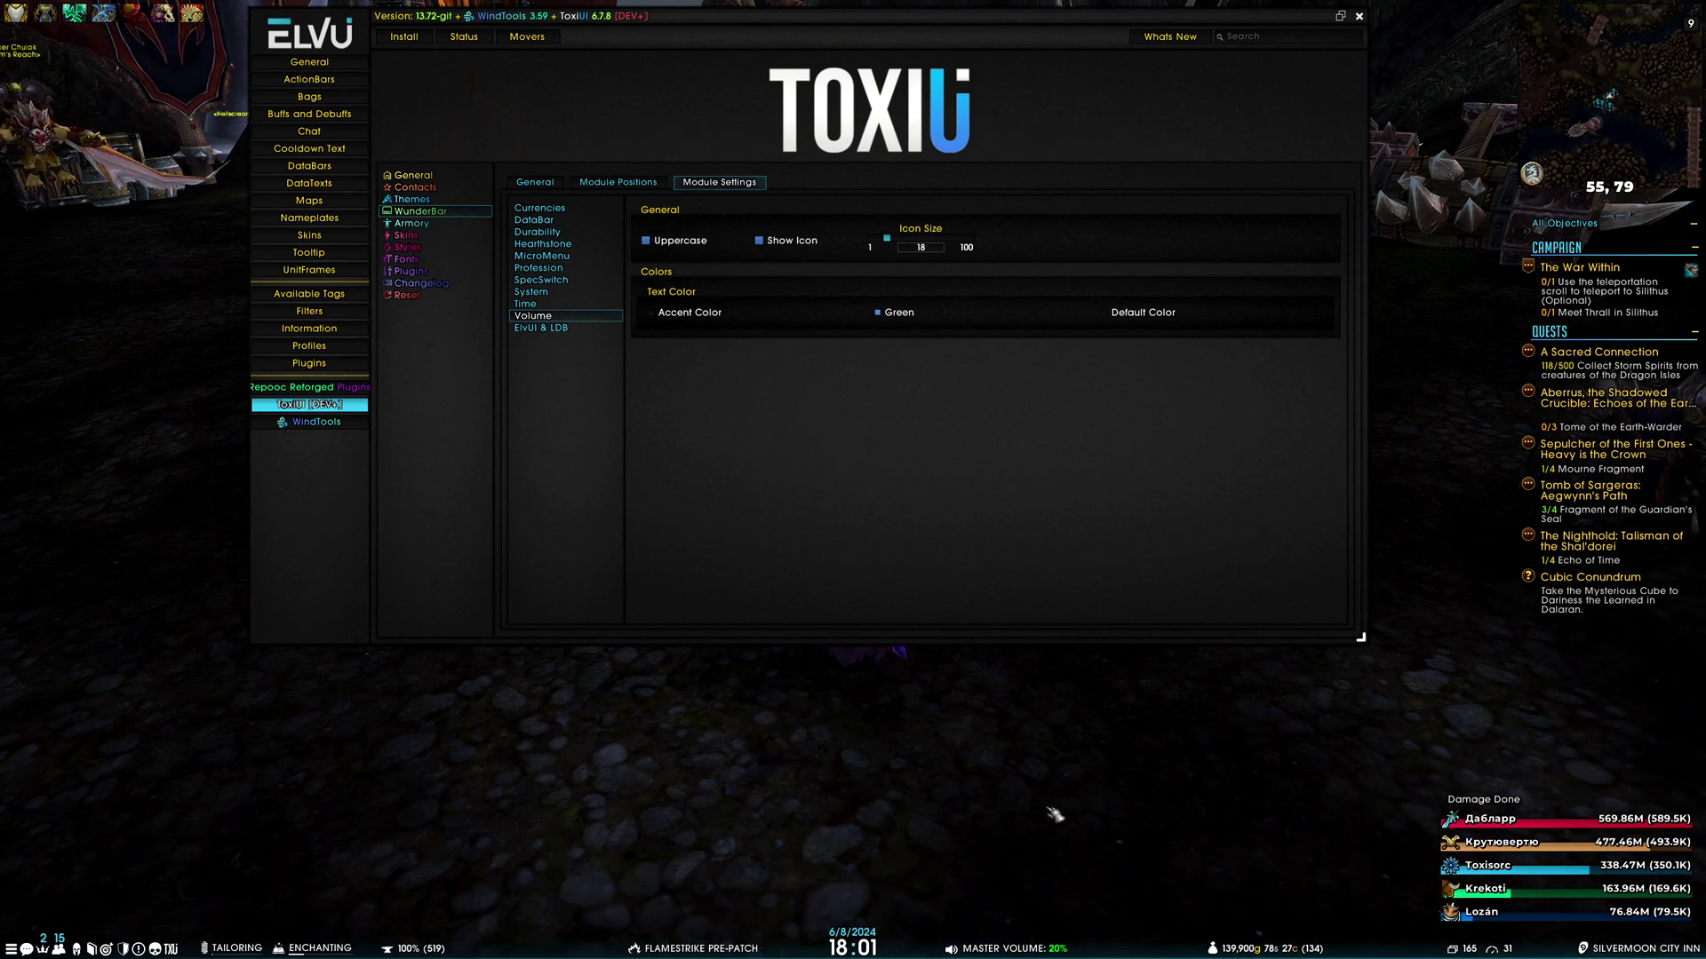
Show the Volume module's tooltip and volume stream toggles, and open and close the system audio options
mouse_move(1013, 949)
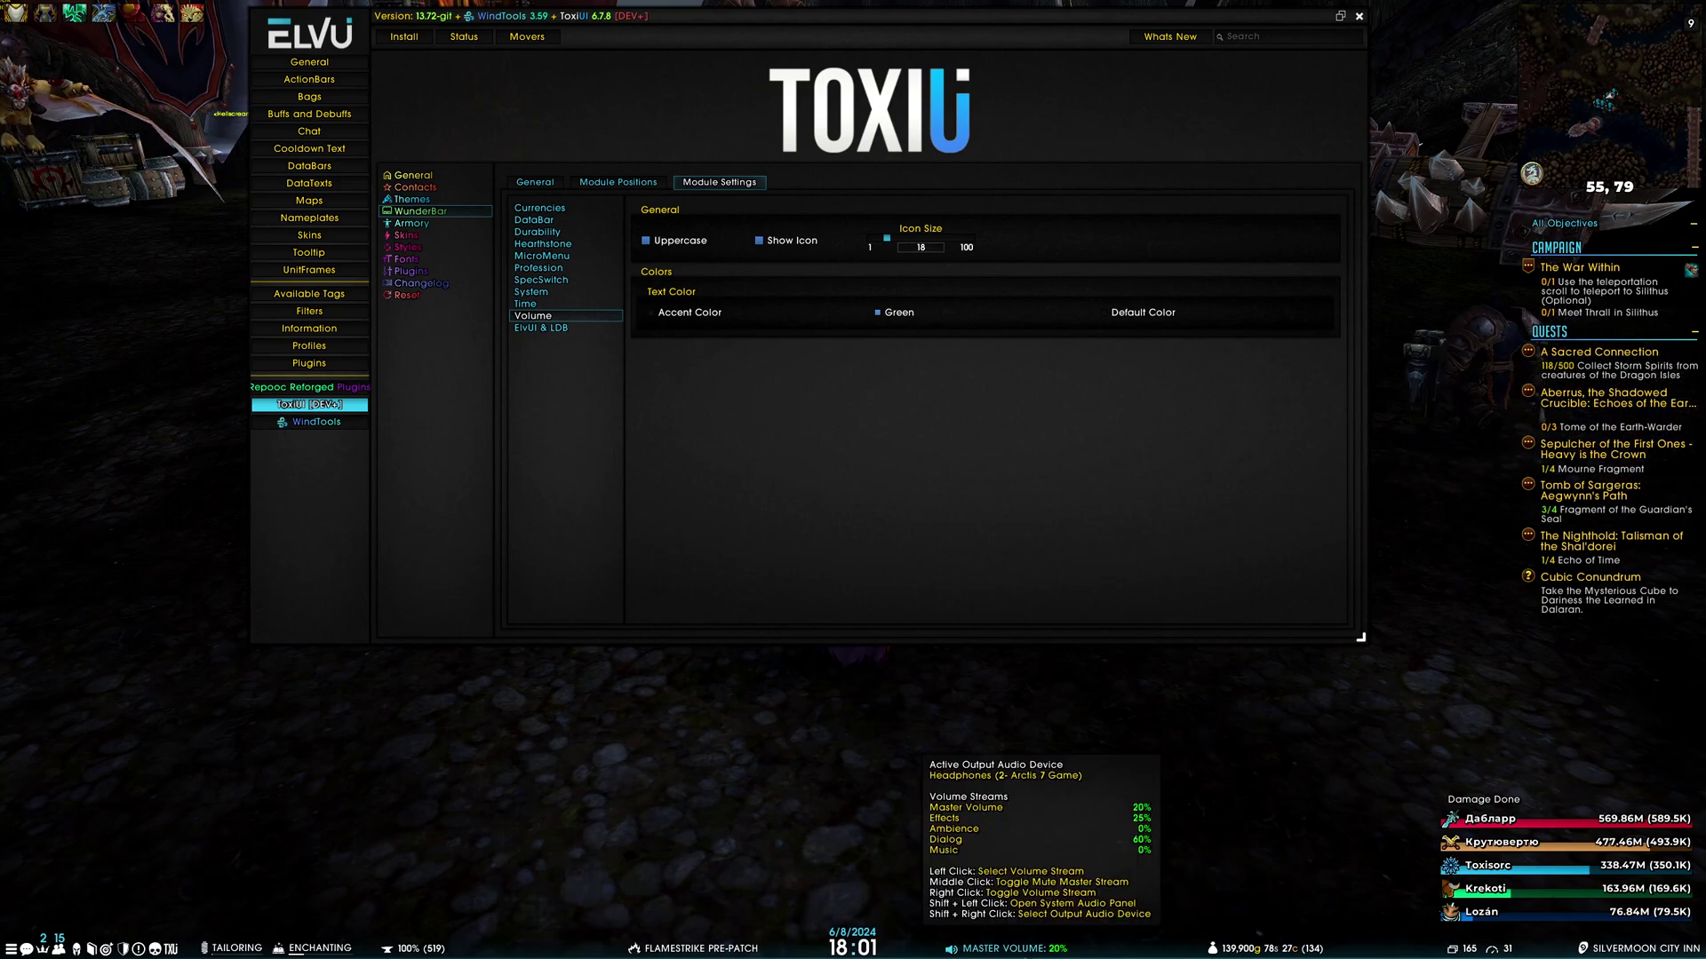
right_click(1004, 949)
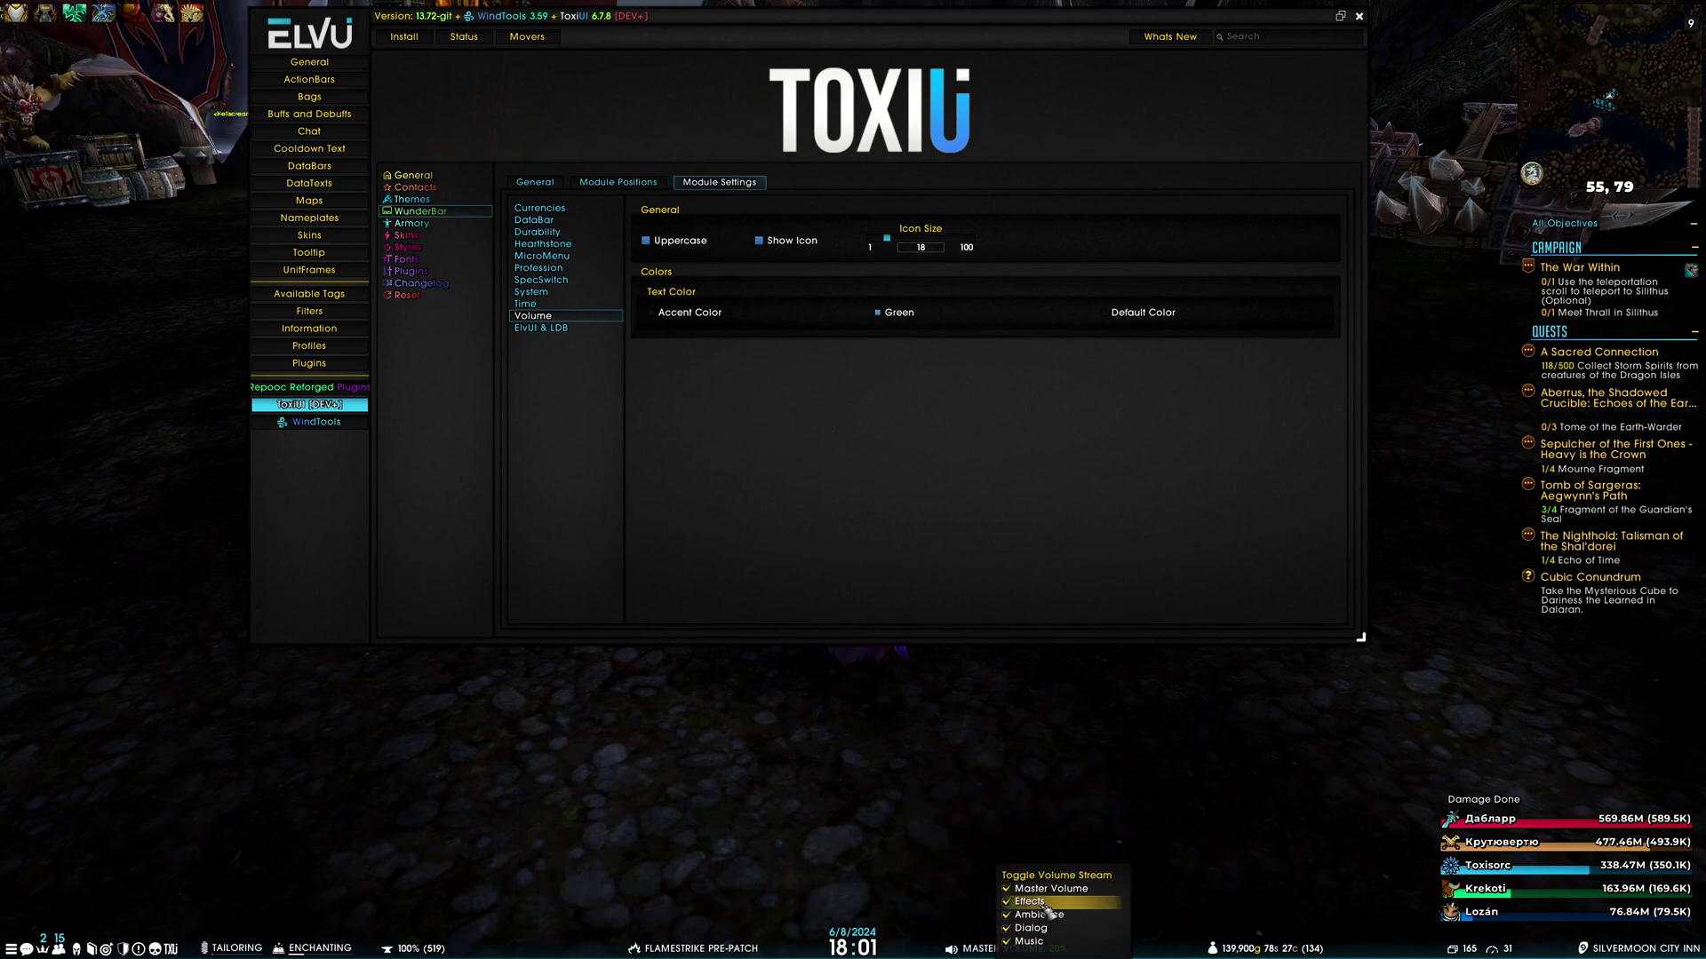
click(982, 950)
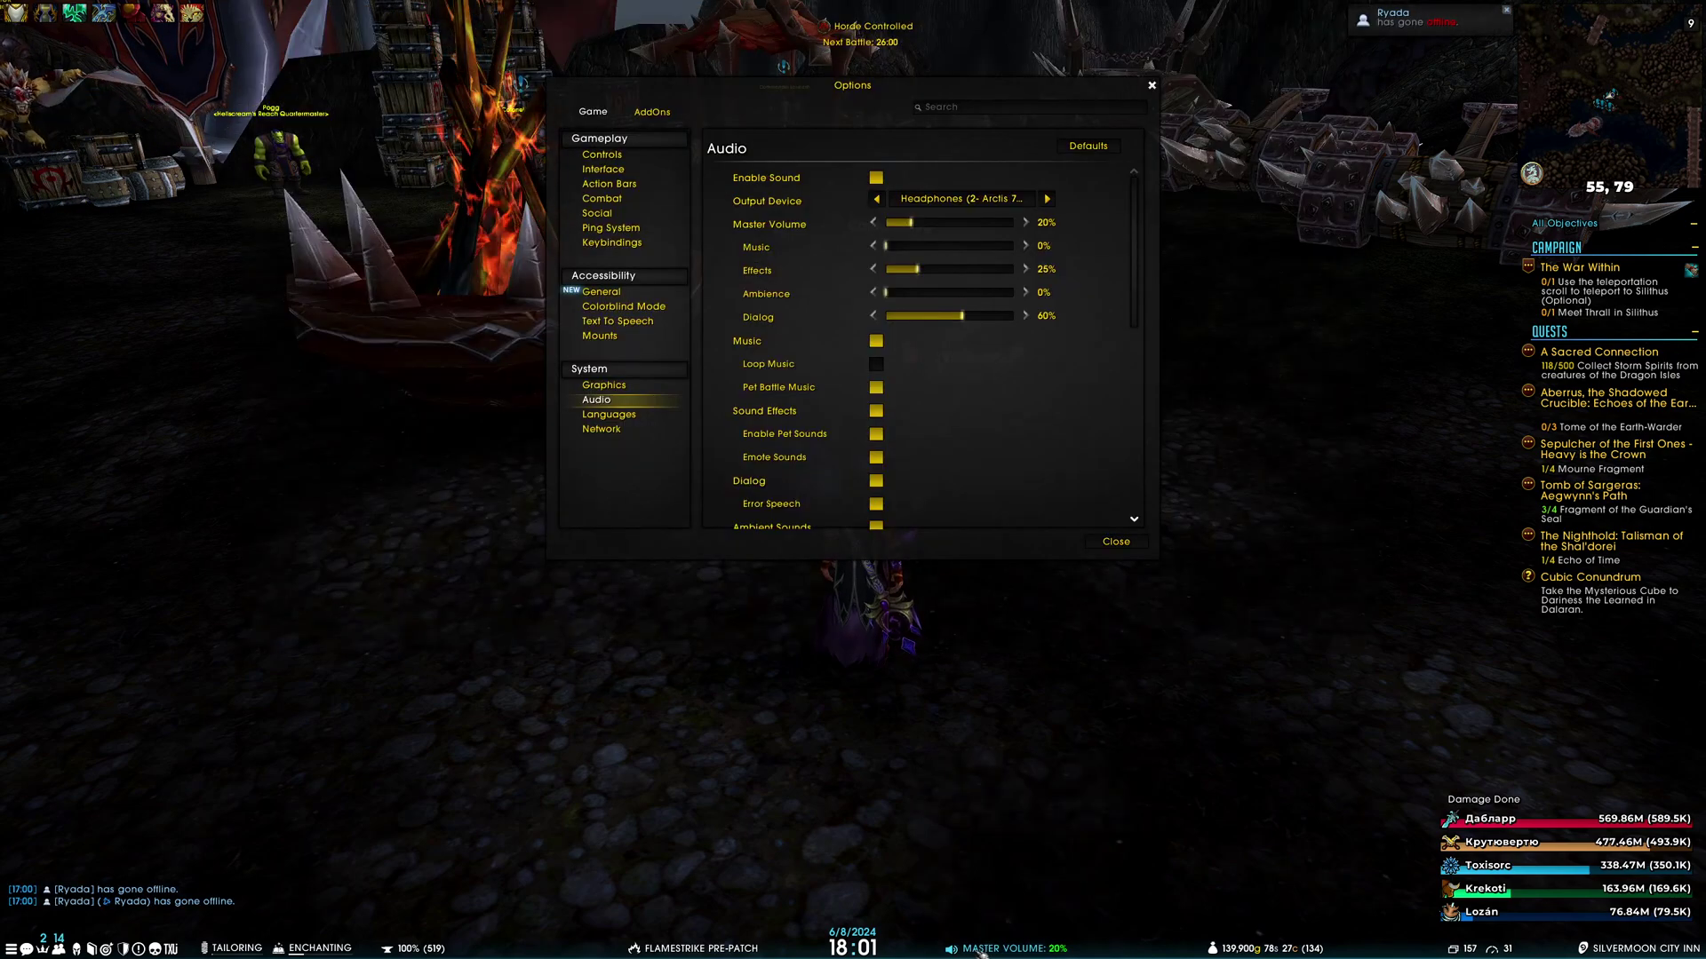
key(Escape)
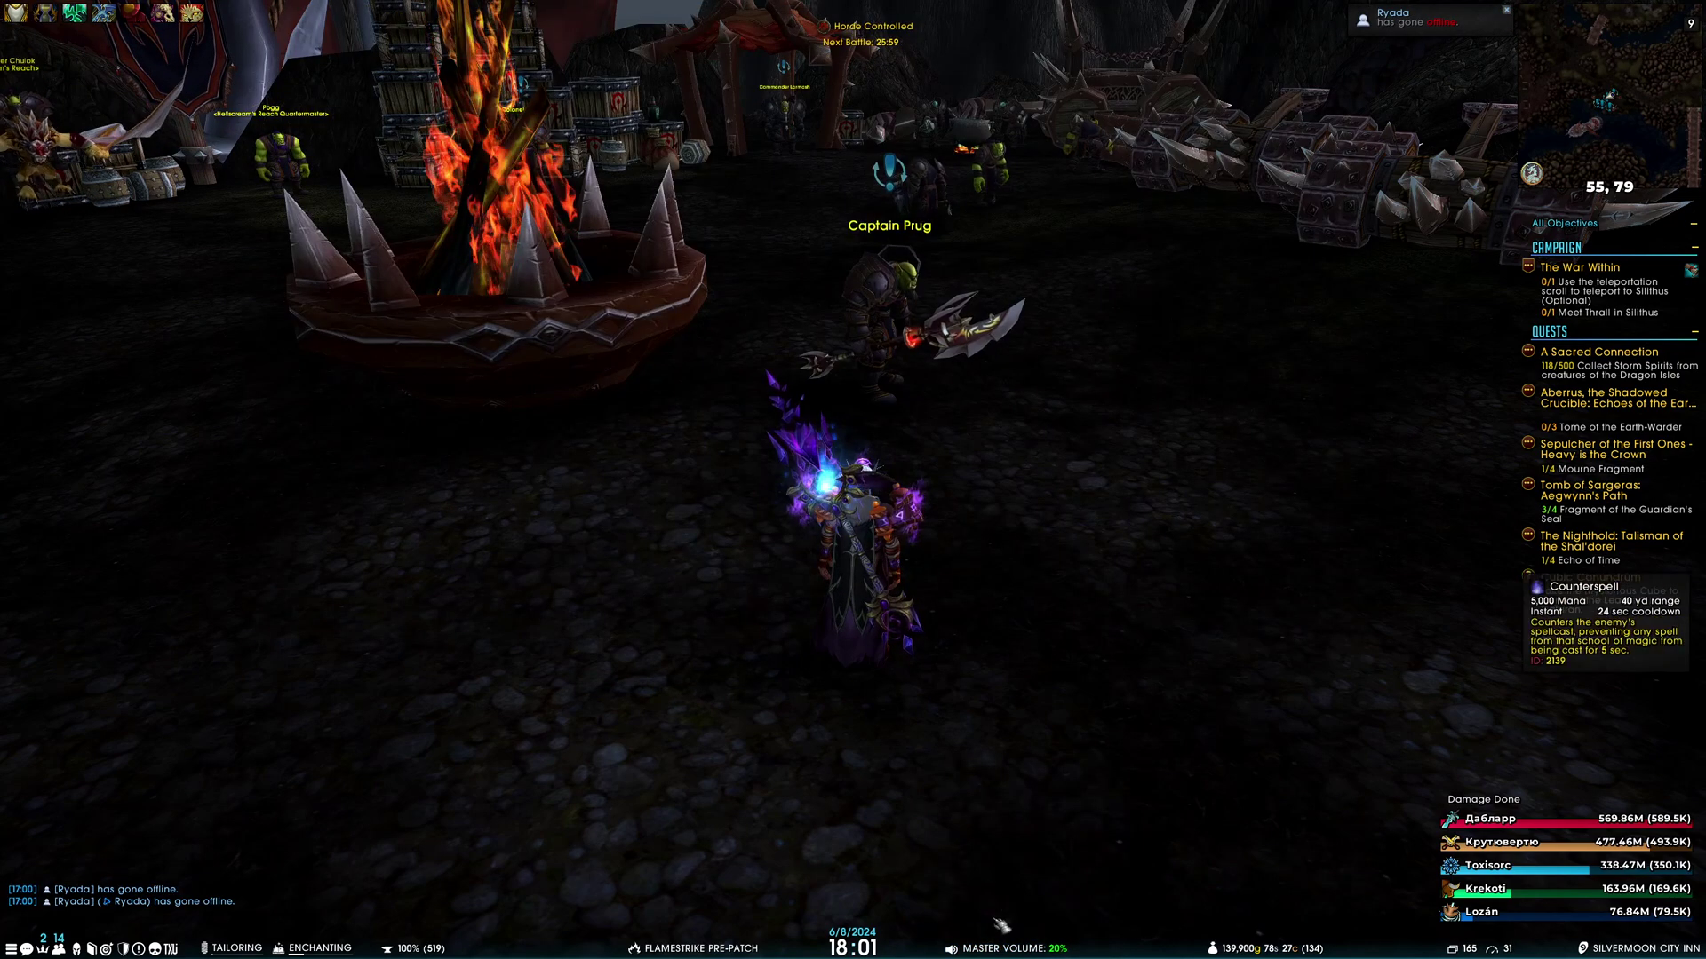
right_click(995, 948)
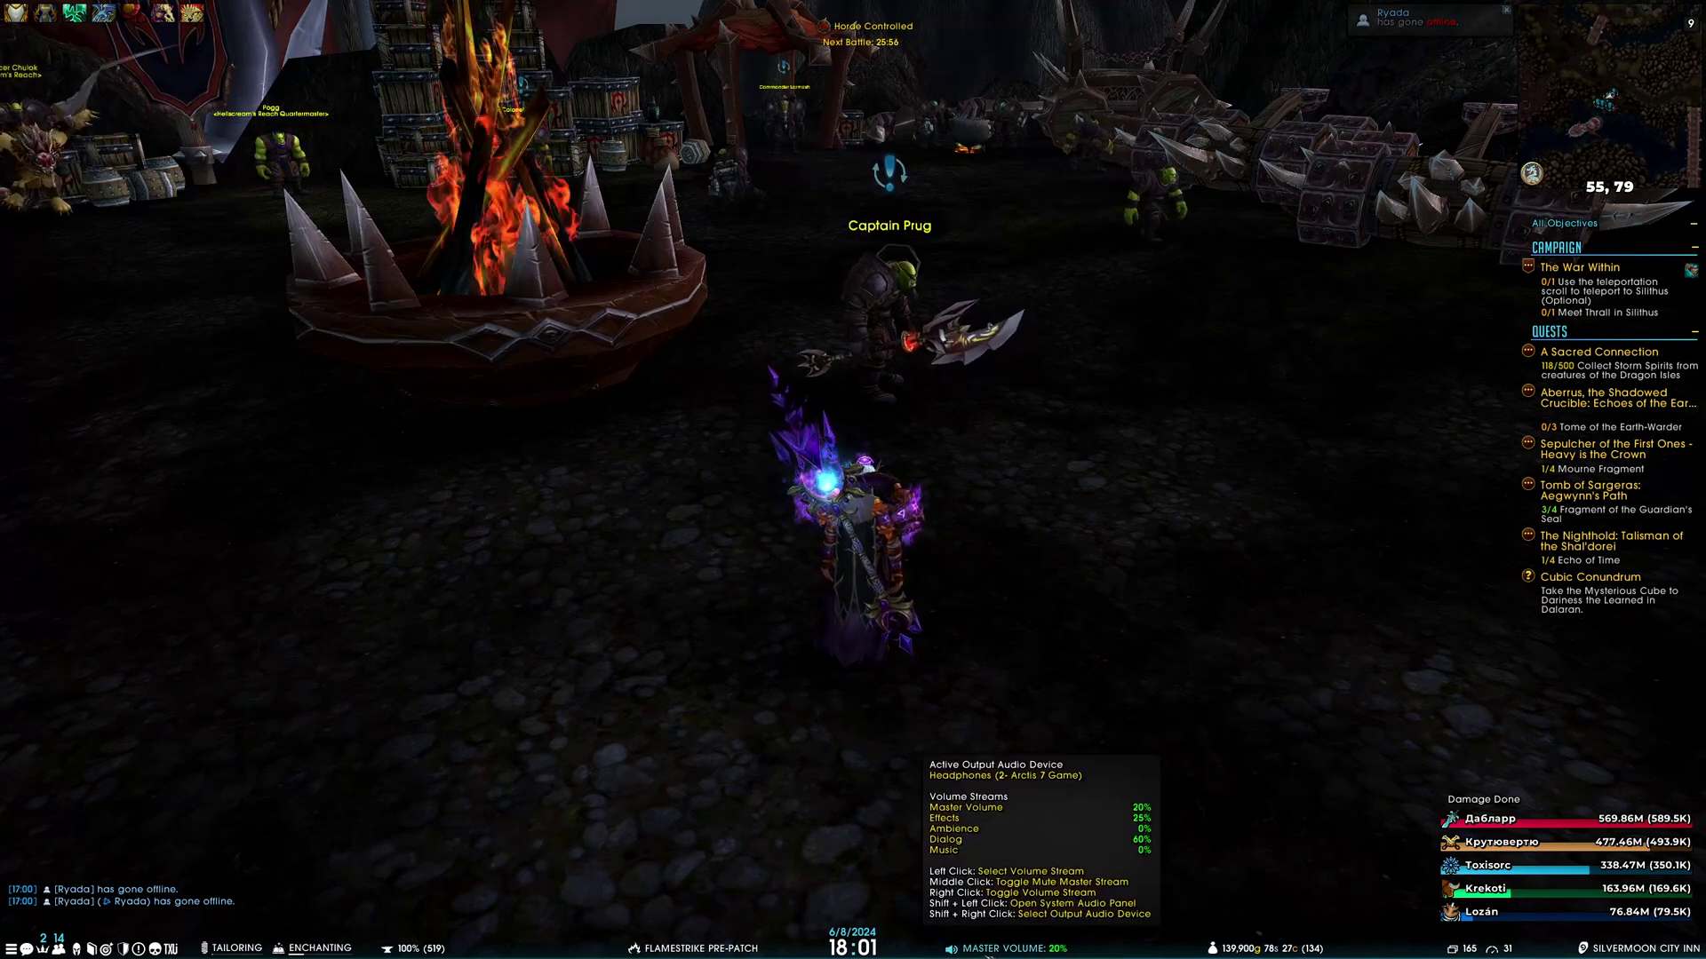
Mute the master volume stream from the WunderBar, and switch the displayed stream to Effects and to Music
middle_click(1000, 949)
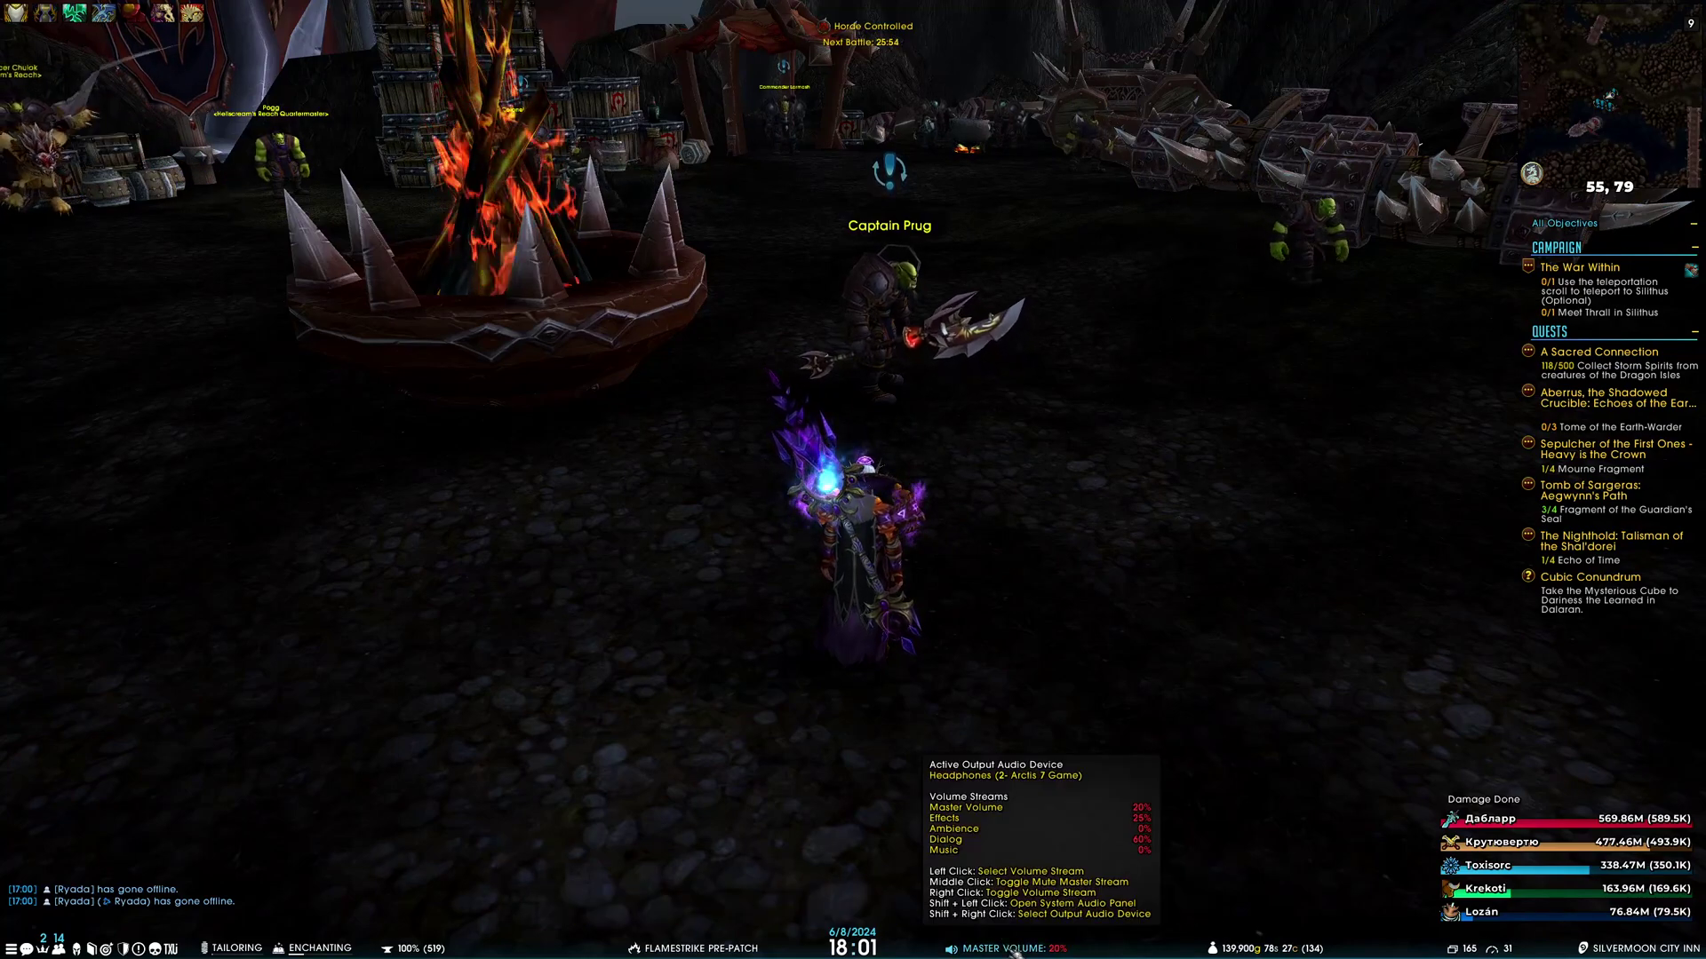
click(1009, 949)
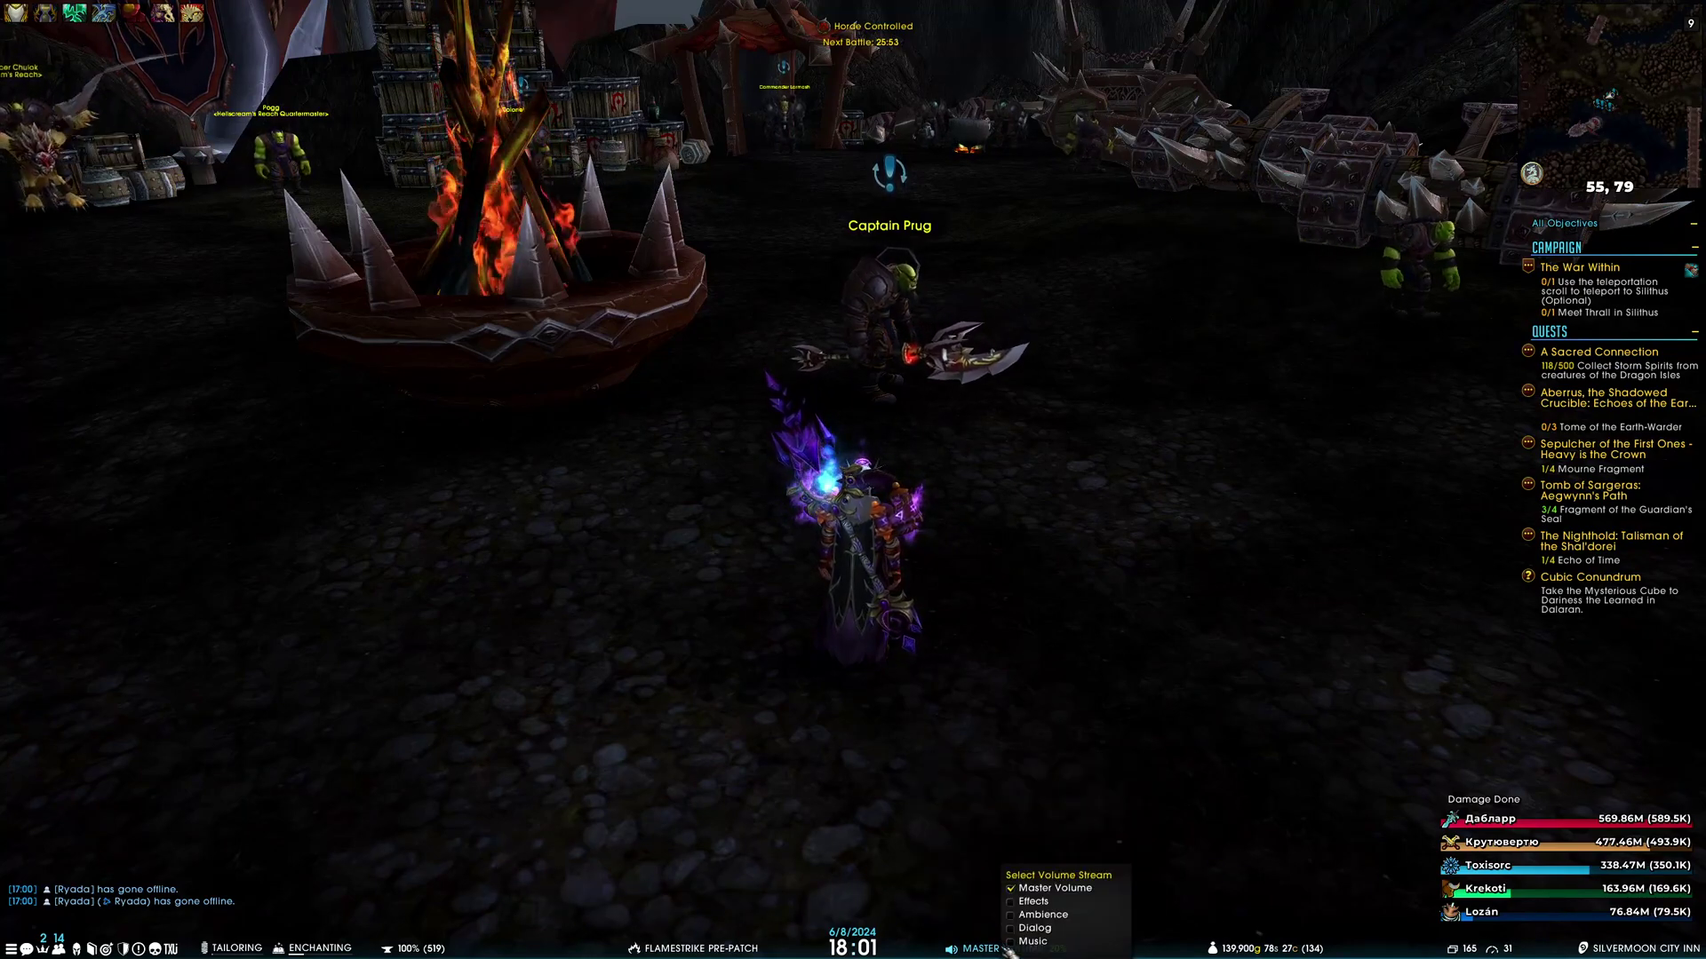
click(1035, 901)
click(977, 949)
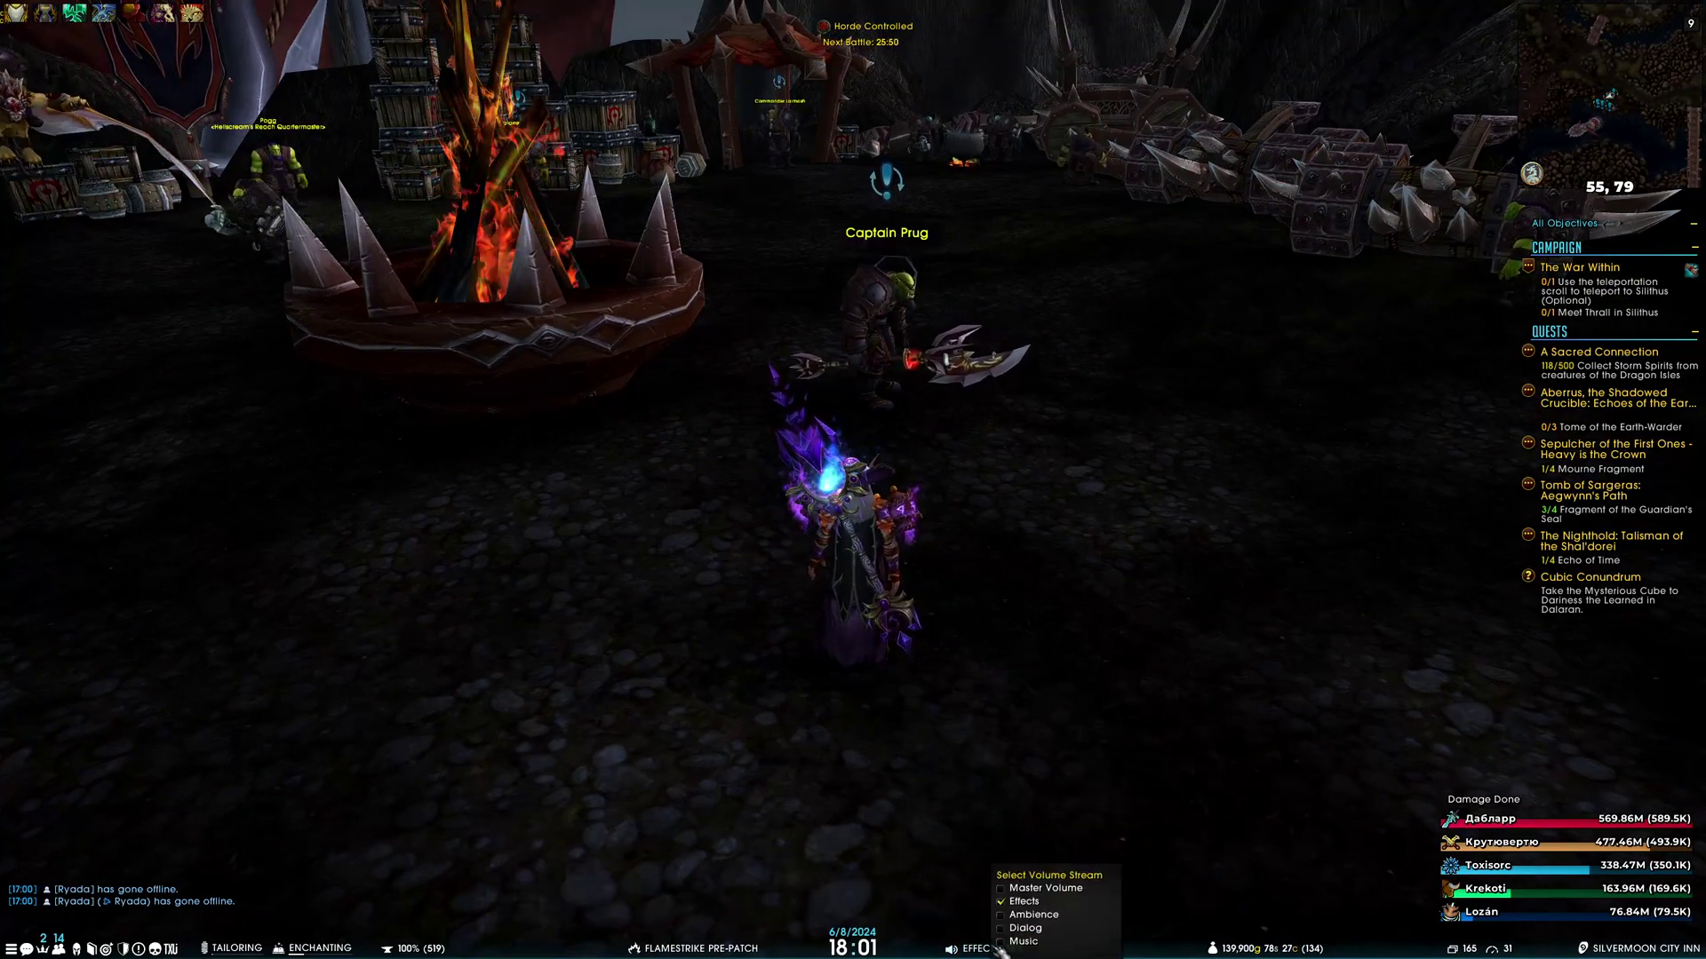
click(1023, 941)
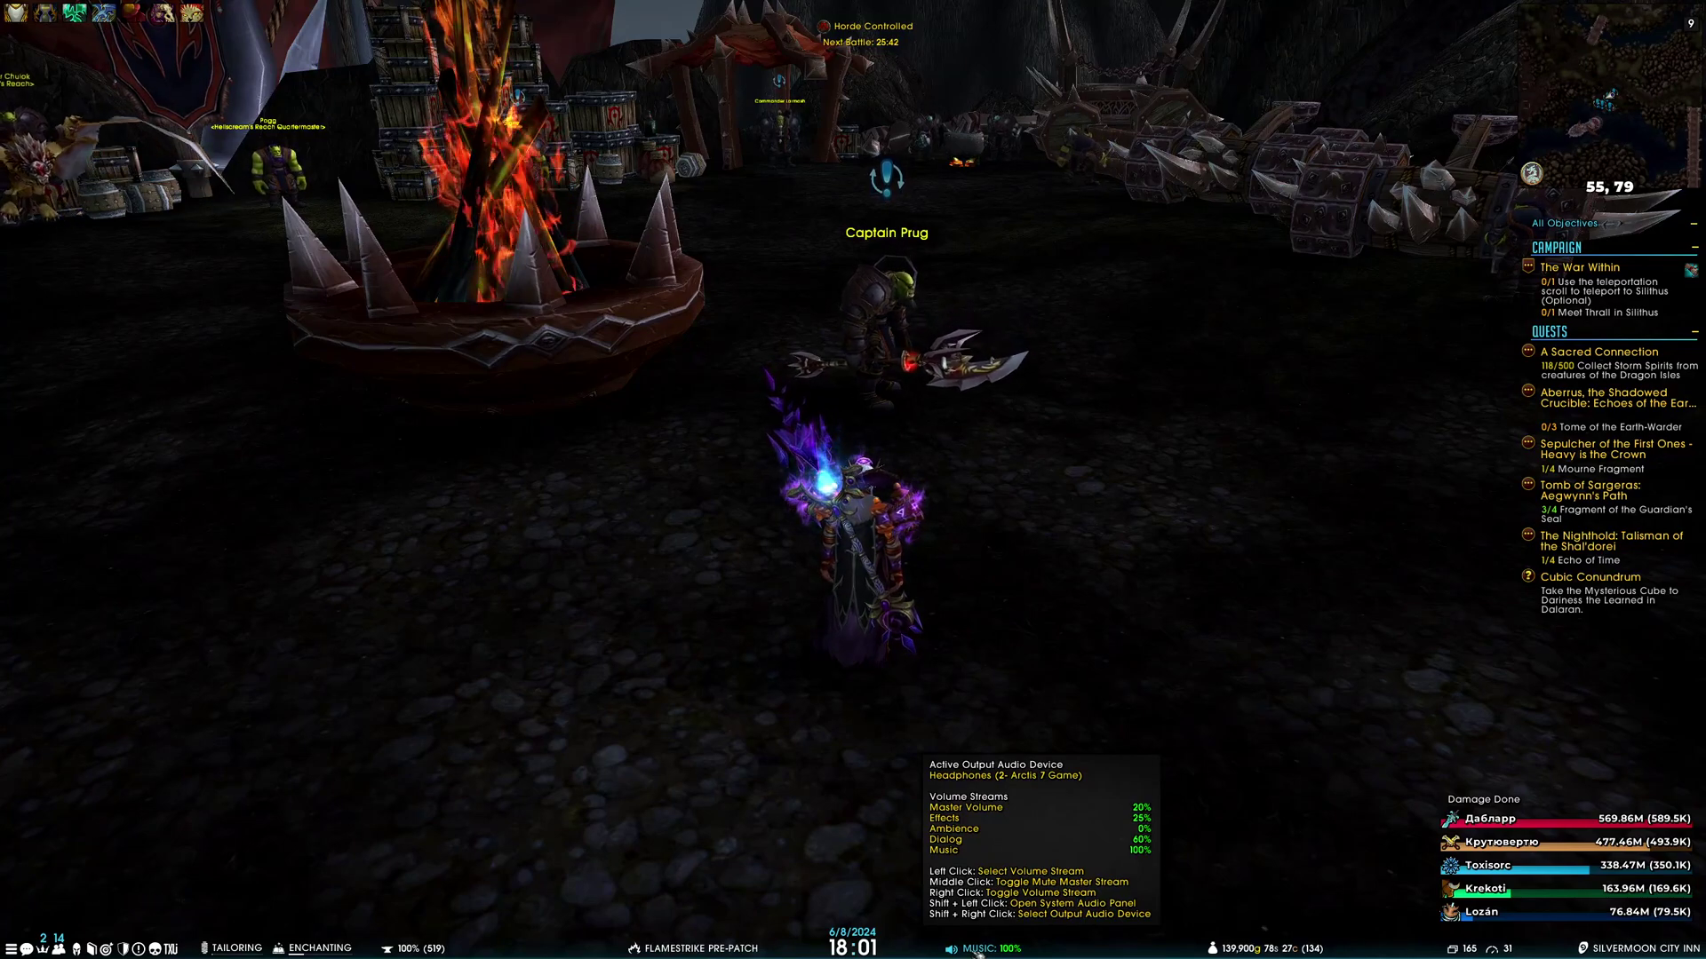
right_click(979, 950)
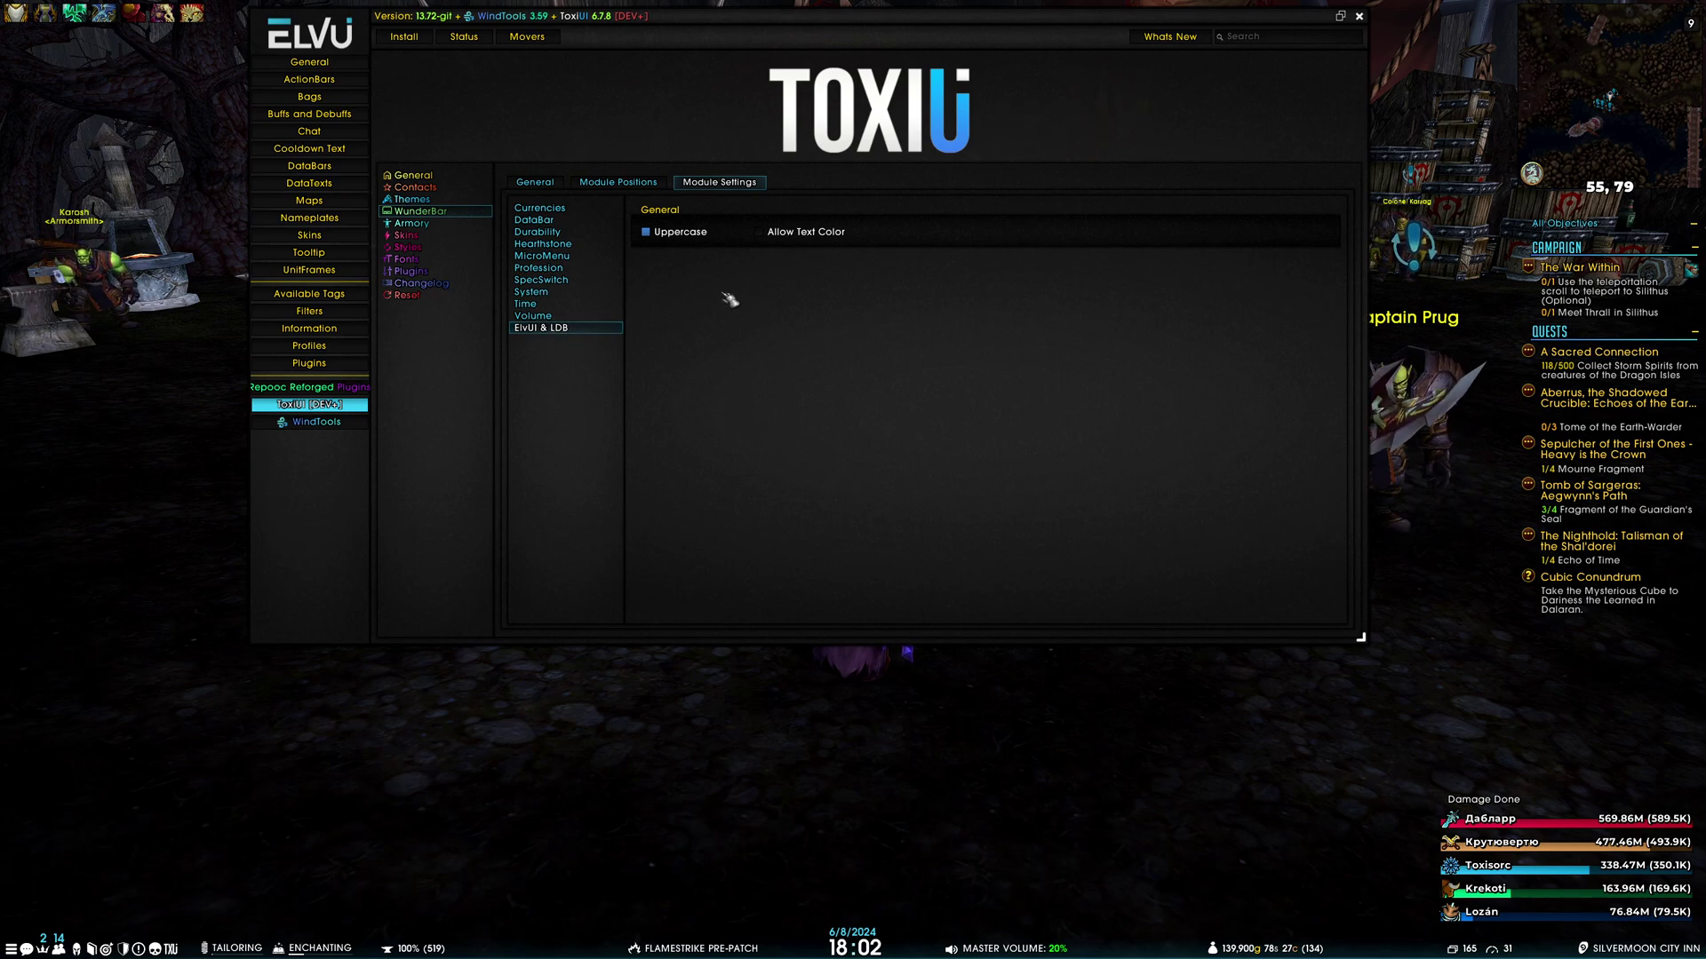
Replace SpecSwitch with the ElvUI Mastery module in the first middle position of the WunderBar
click(642, 186)
click(620, 379)
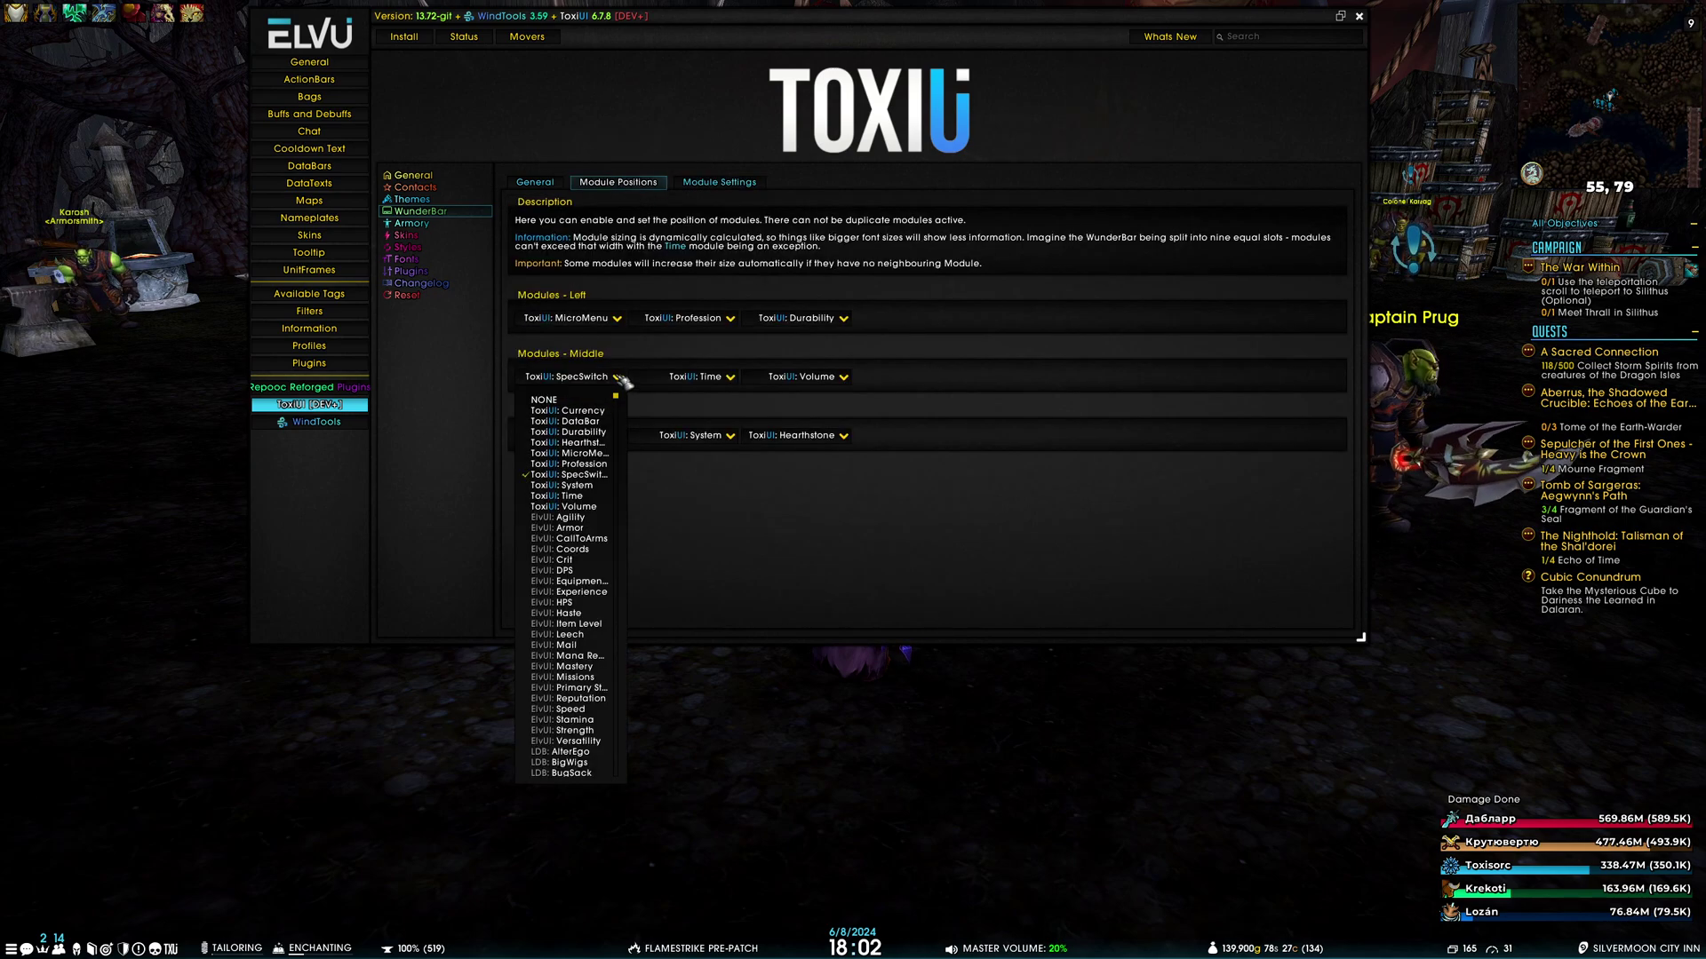
click(613, 632)
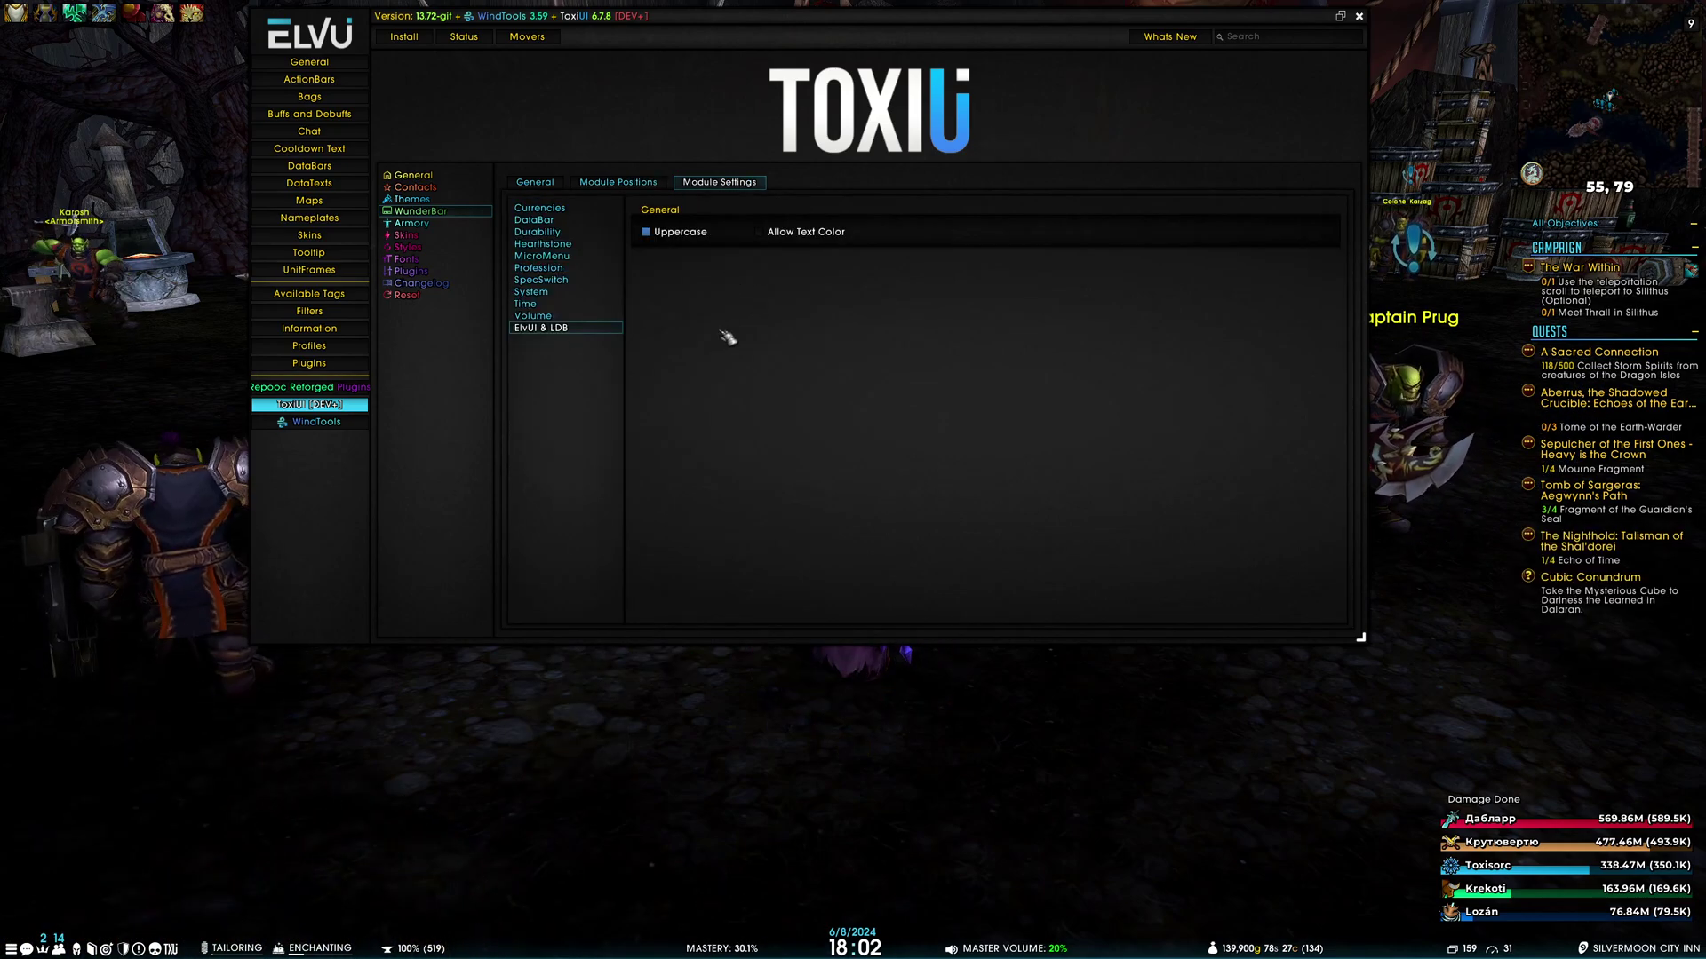